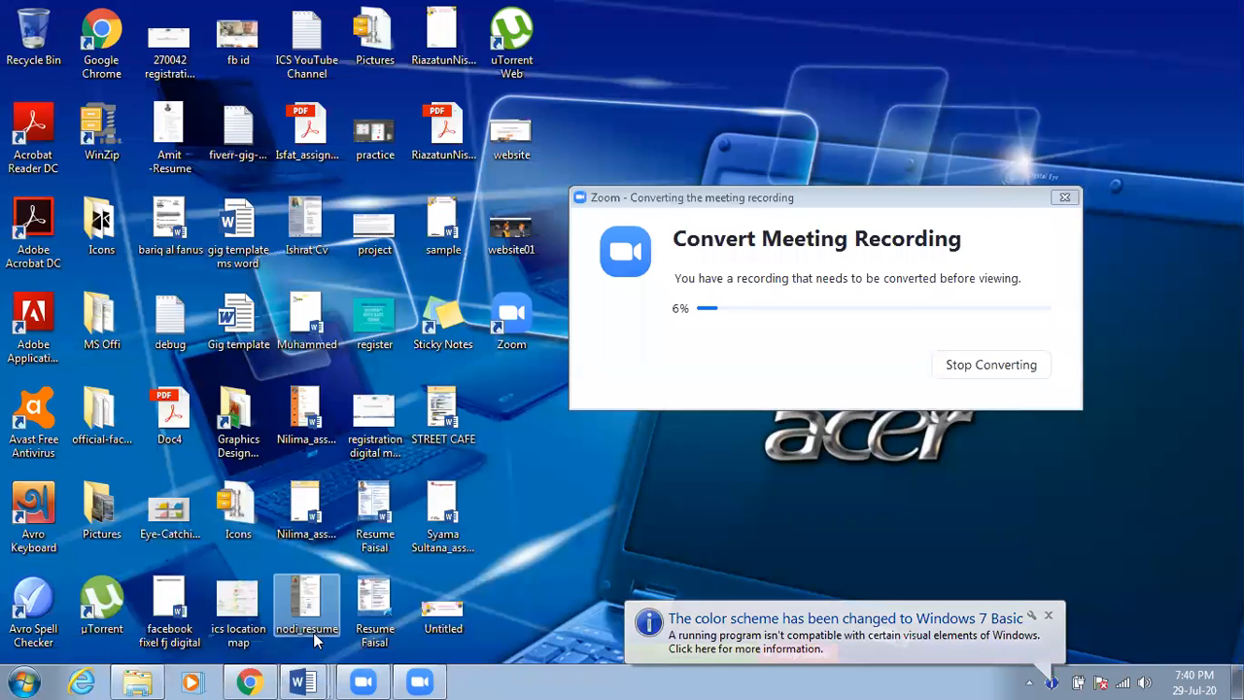
- Switch to Document2 in Microsoft Word, dismiss the color scheme notification, and maximize the document window
mouse_move(303, 681)
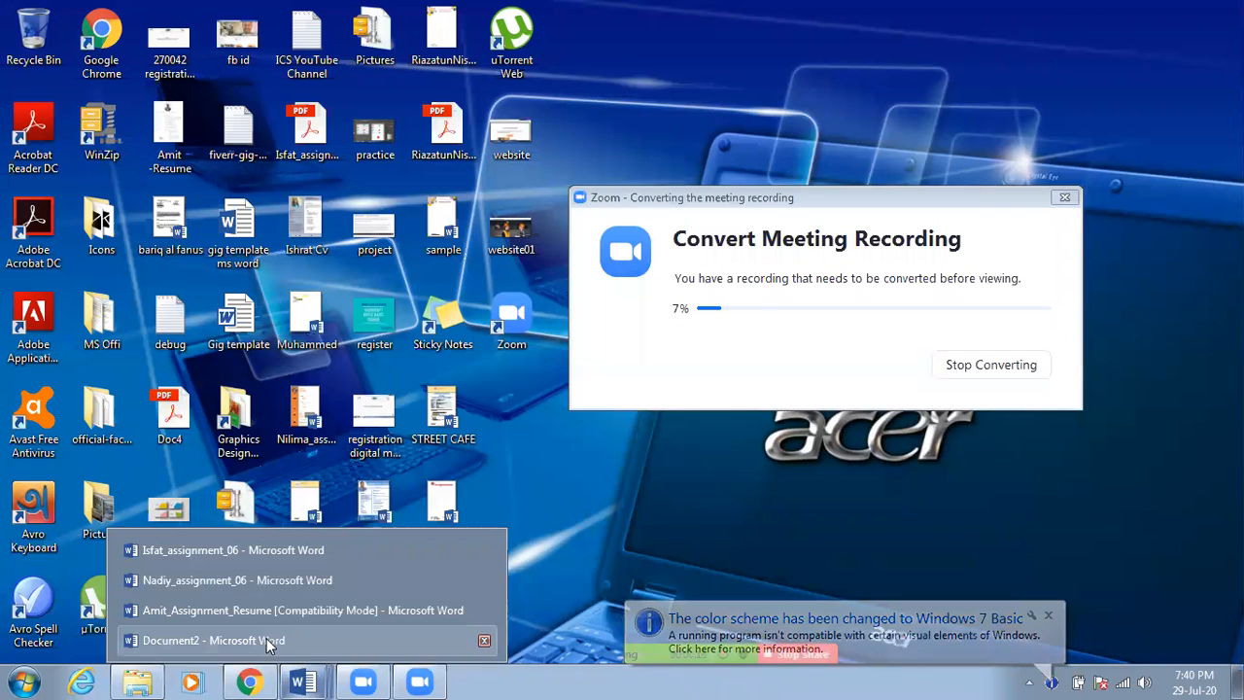
click(266, 639)
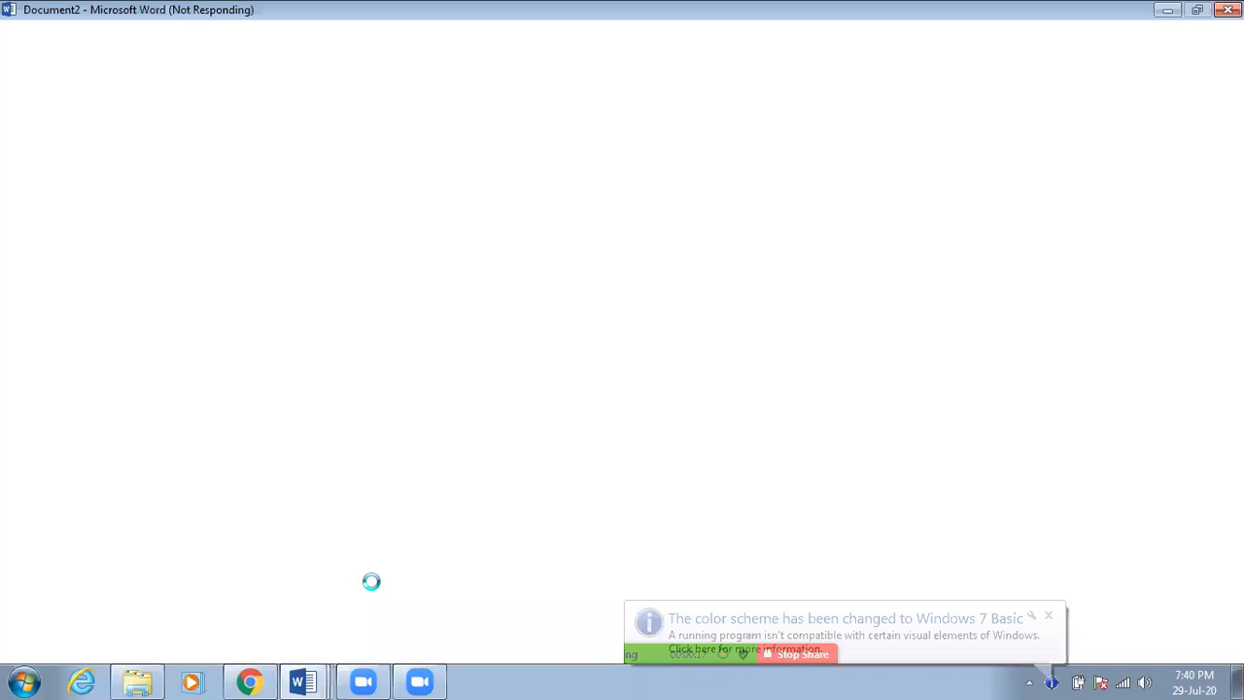
click(1047, 615)
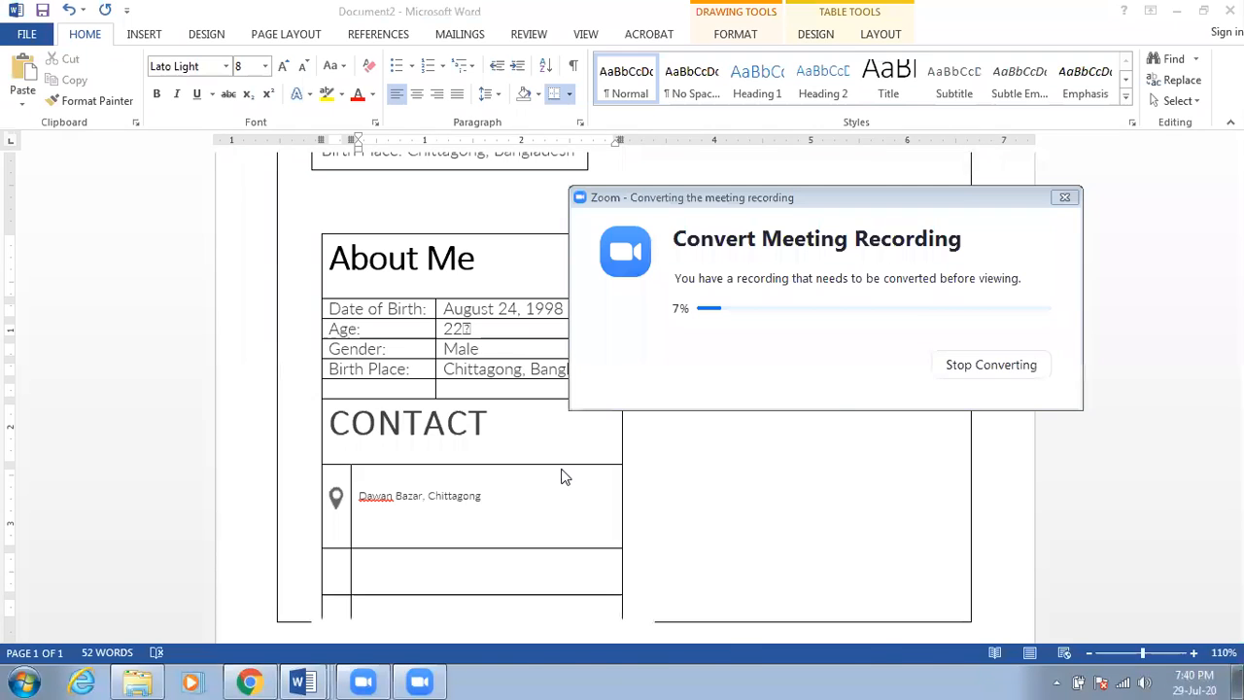
key(super+Down)
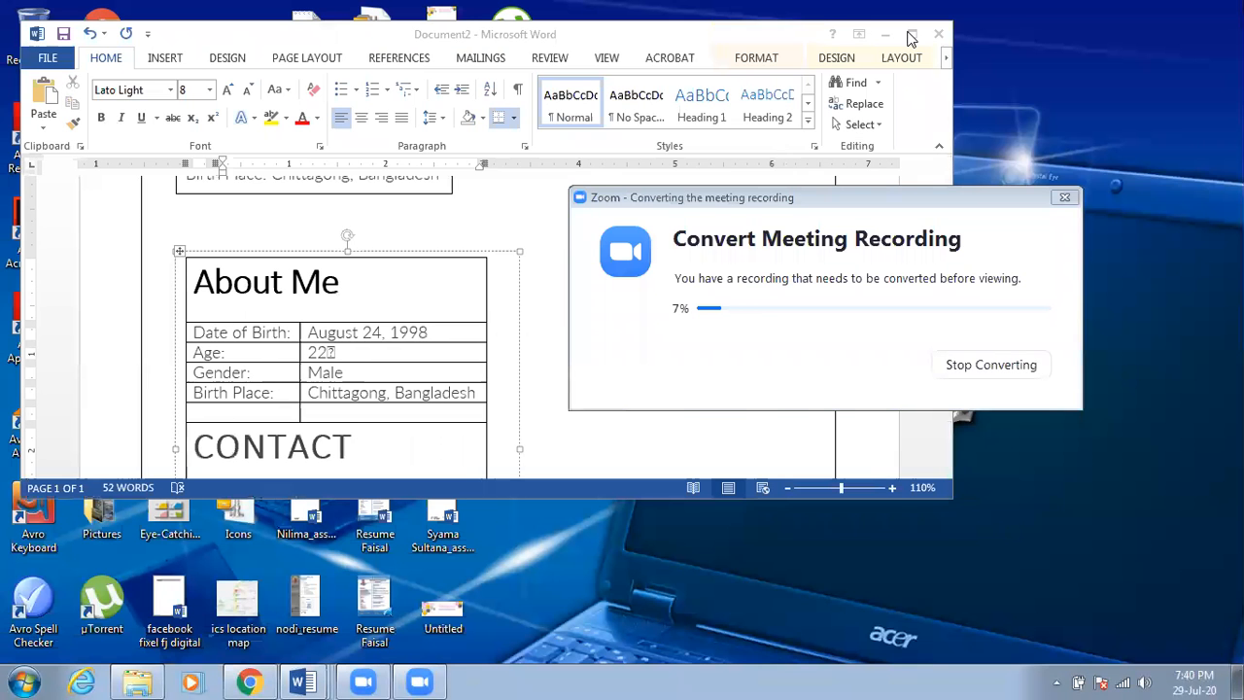
click(912, 36)
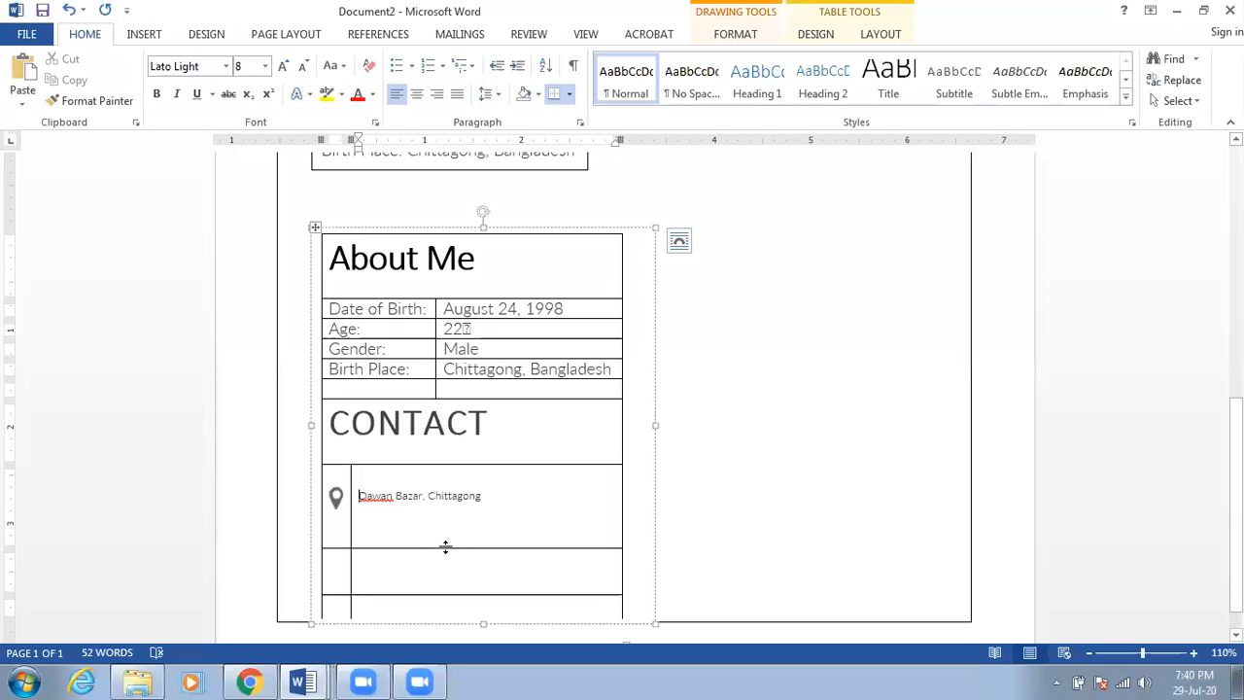
- Set the font size of the empty line below the address in the CONTACT table to 8
drag(447, 545, 452, 530)
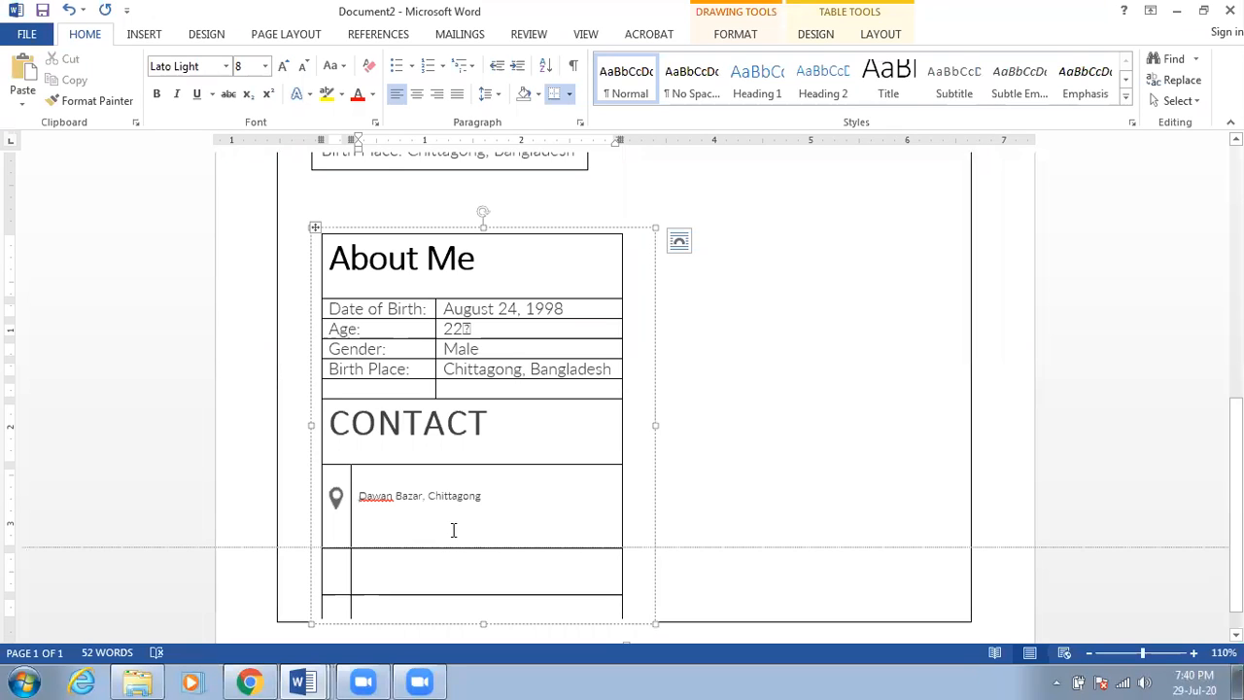
click(338, 480)
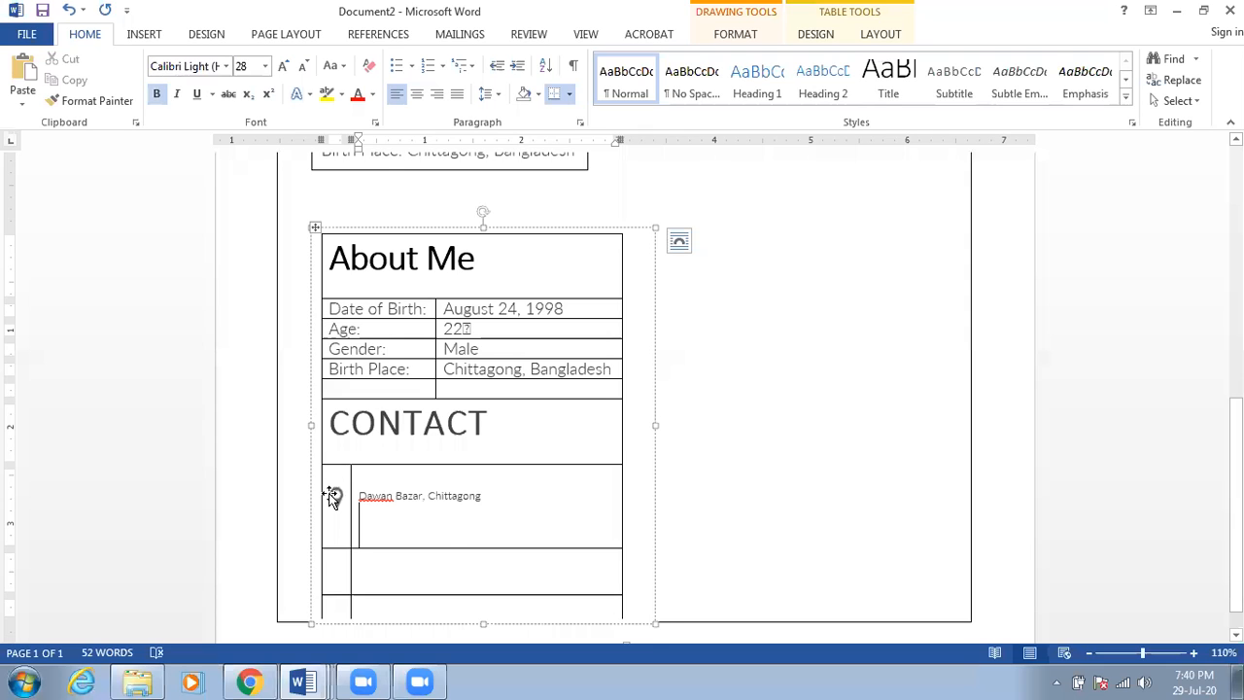
click(333, 495)
click(392, 513)
click(266, 71)
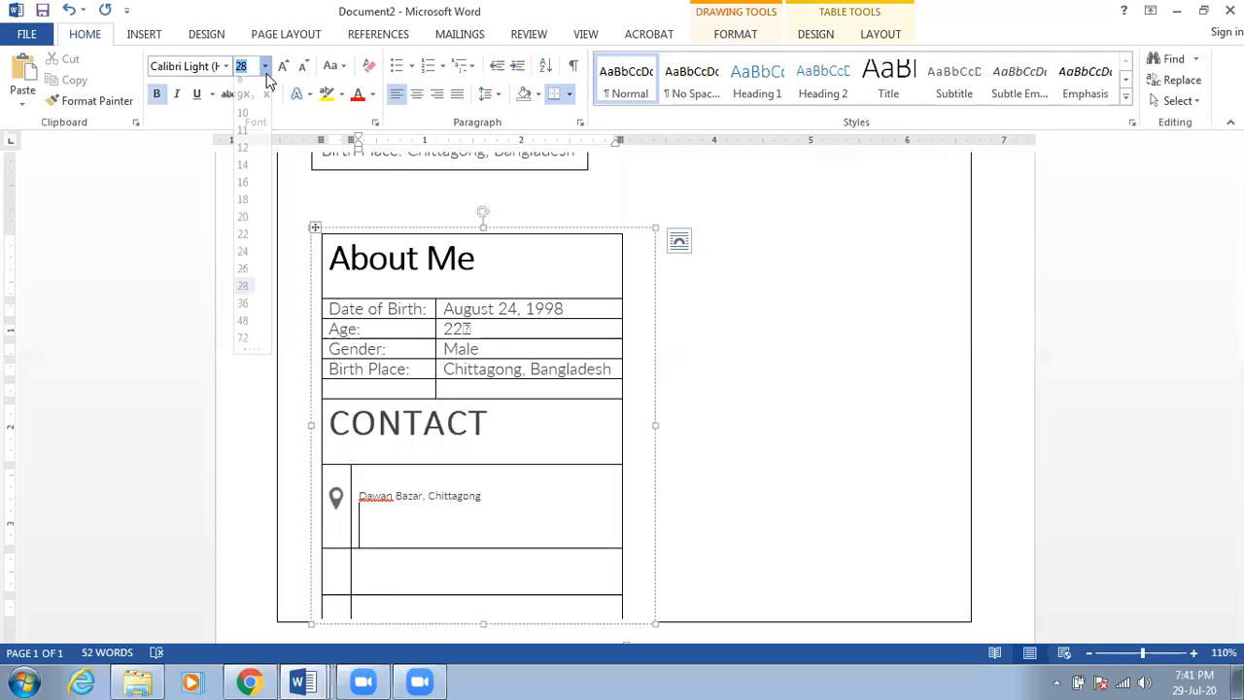
click(257, 79)
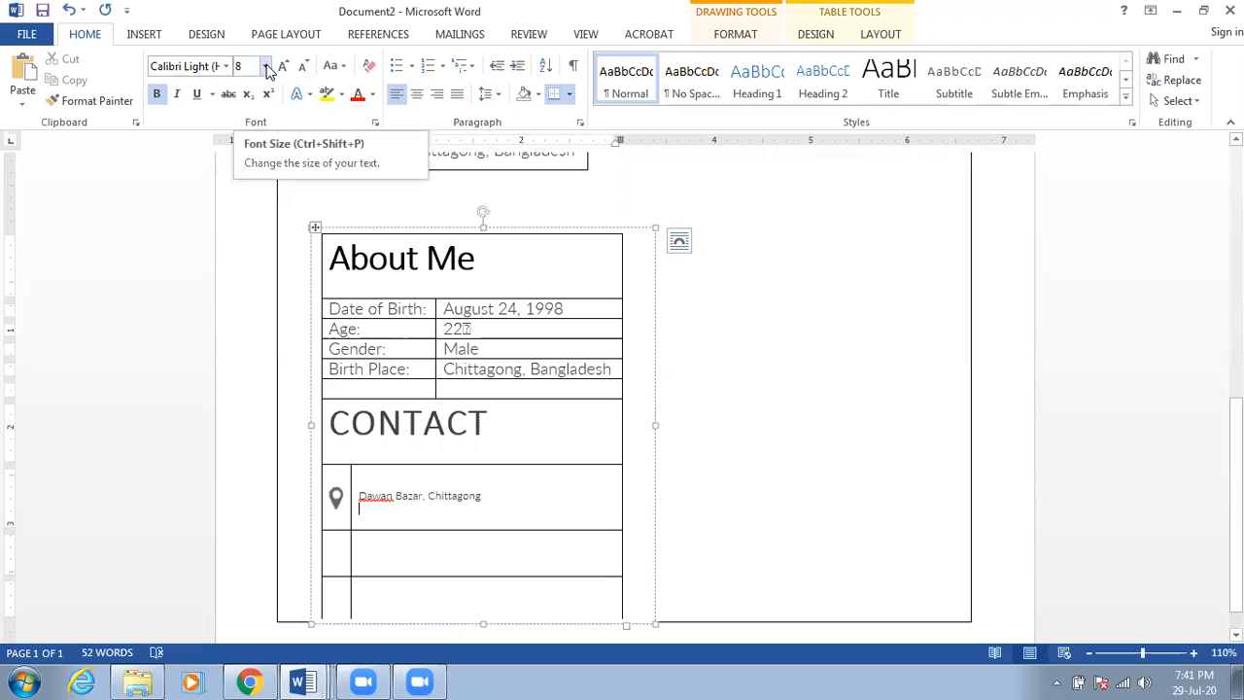
click(265, 67)
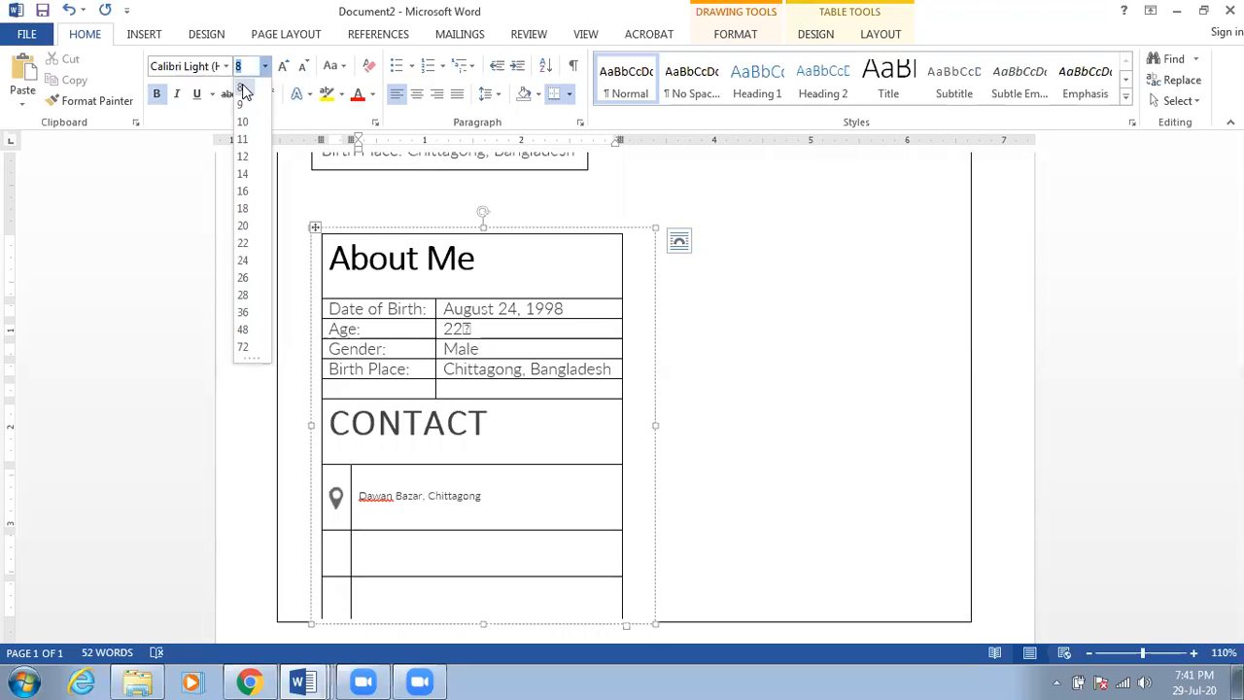
click(242, 86)
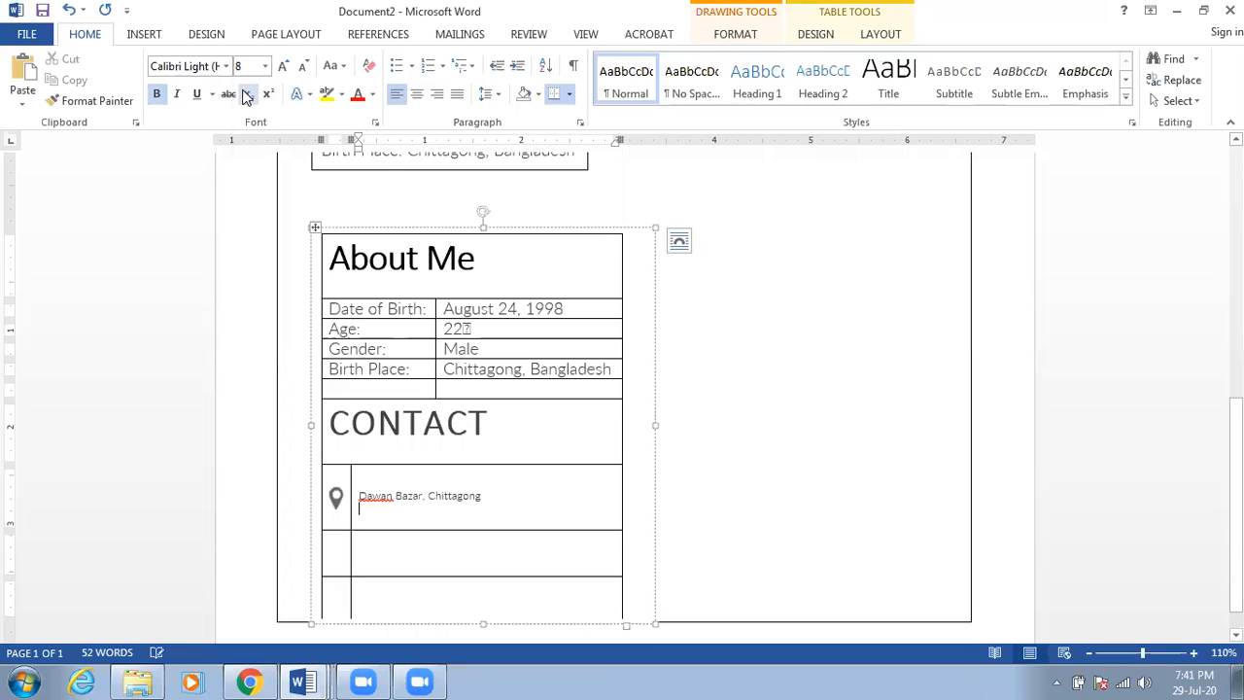
- Check the line spacing options of the location icon and address row under CONTACT
click(366, 477)
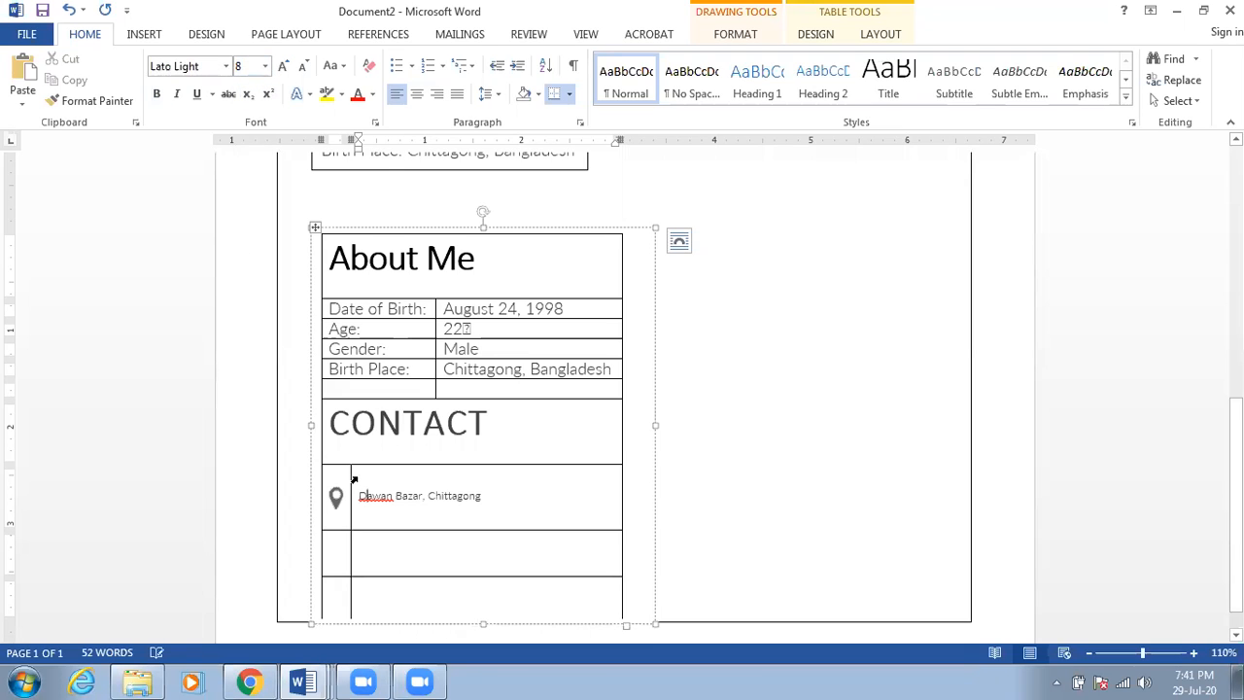
key(Up)
key(Down)
drag(379, 498, 329, 494)
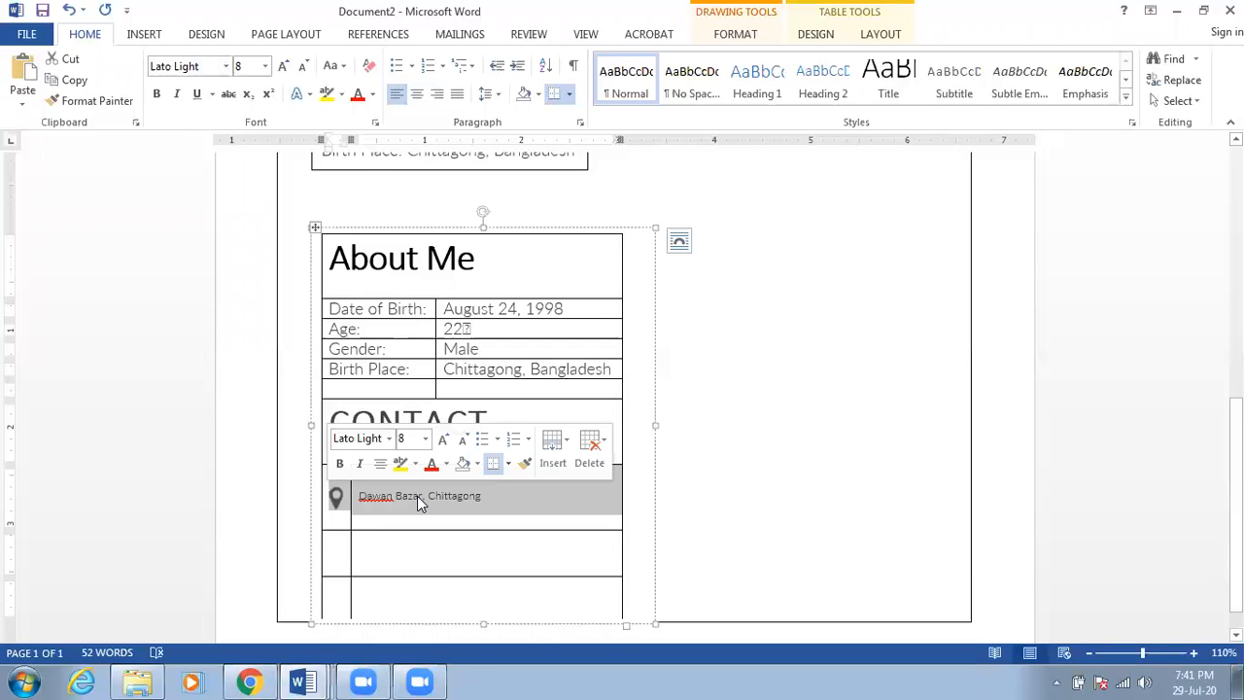
click(496, 95)
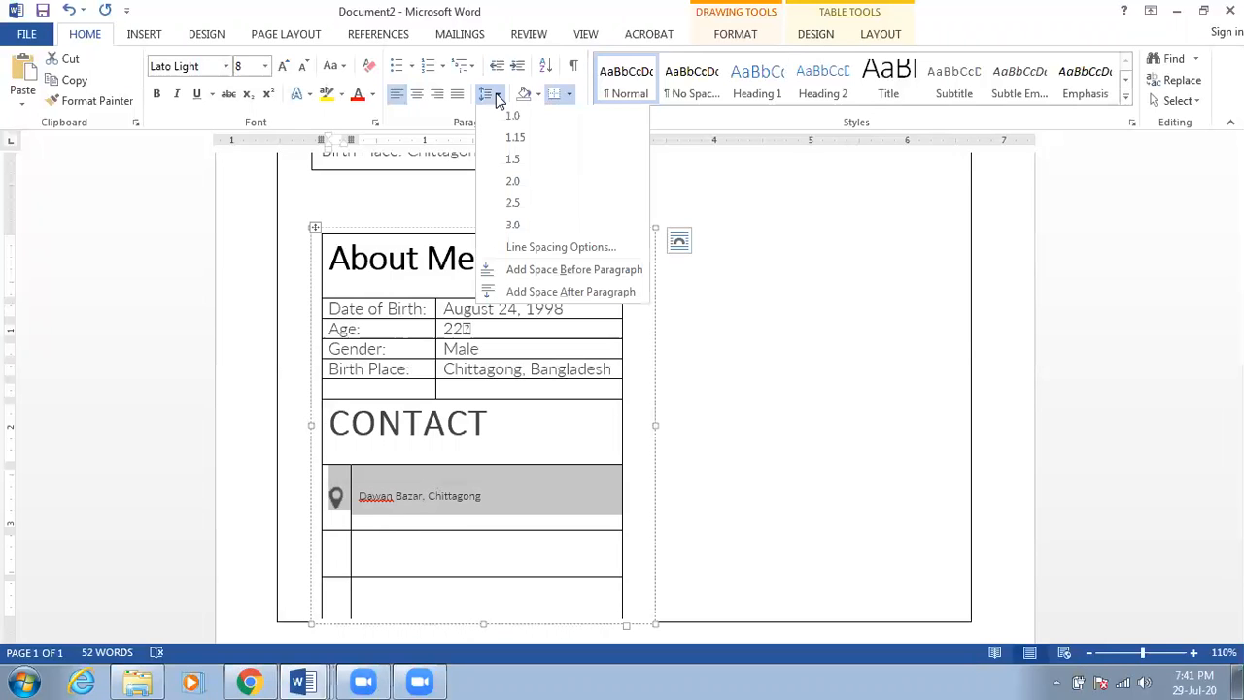
click(574, 251)
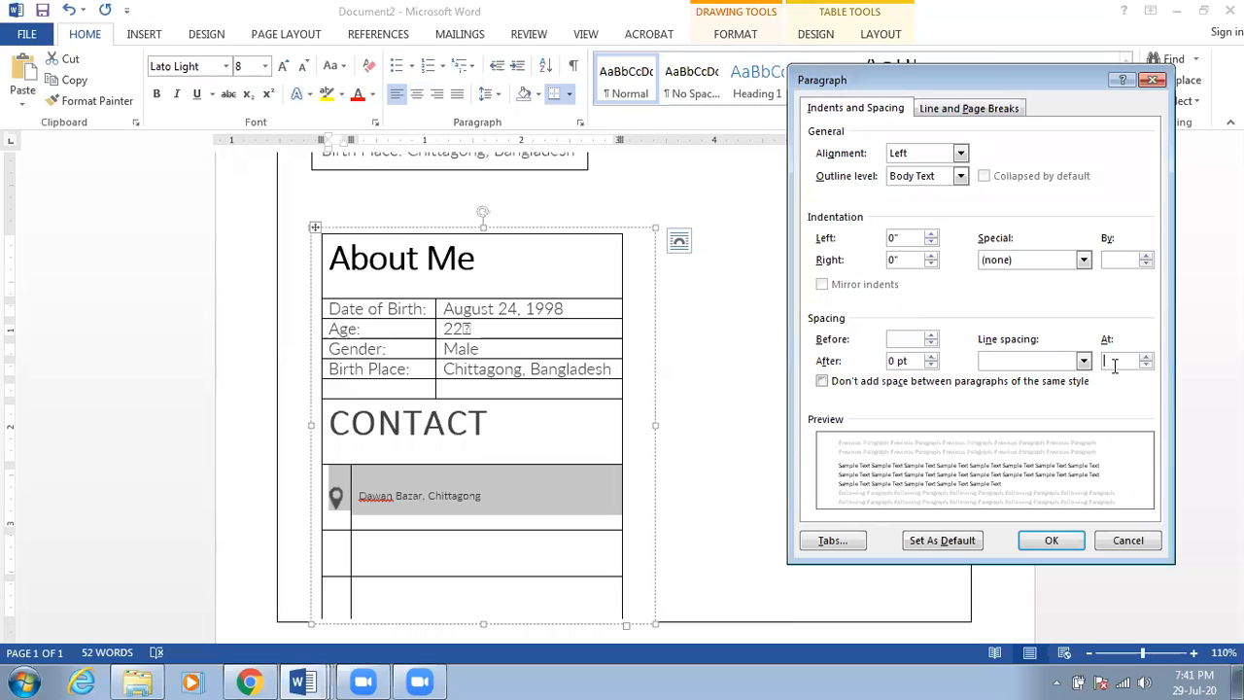
click(1067, 537)
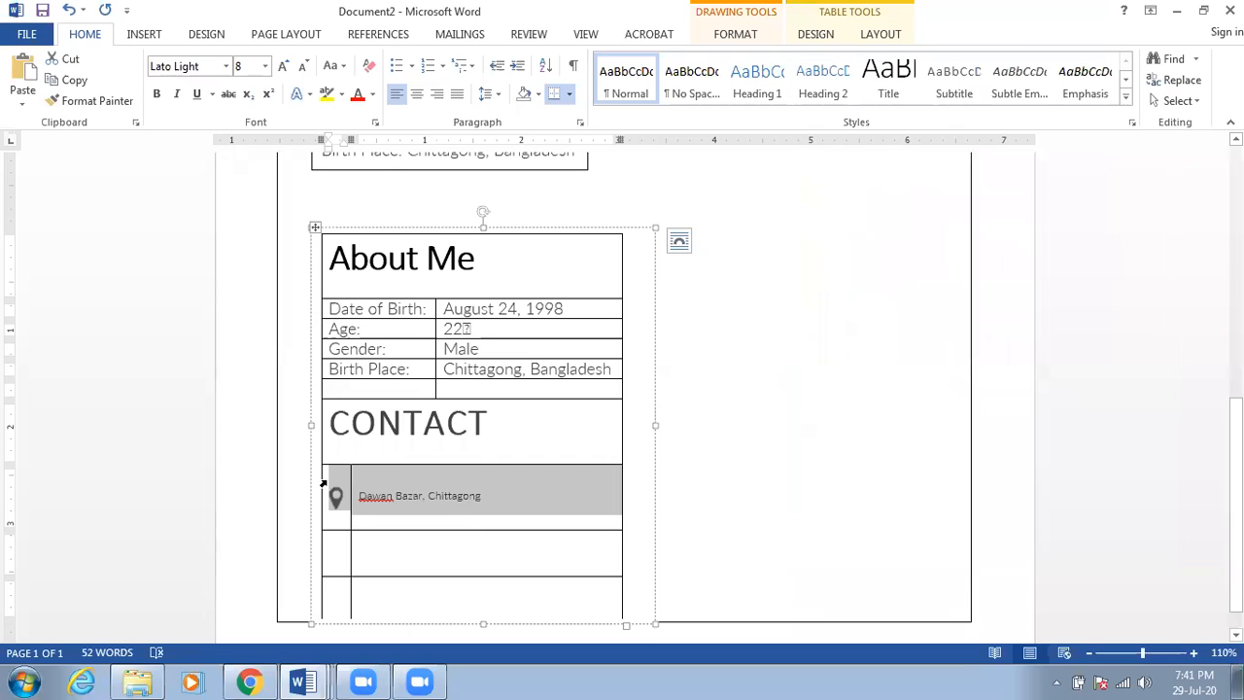
- Delete the location pin icon from the cell beside the address
click(330, 486)
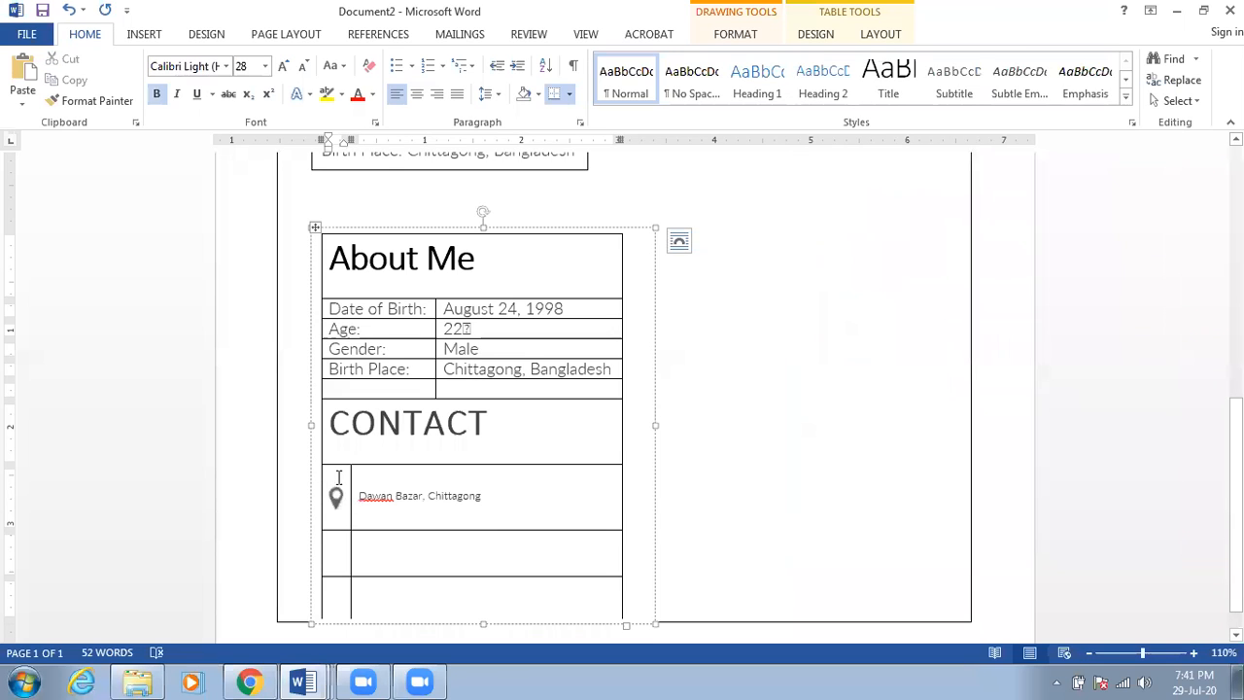
click(336, 491)
drag(336, 486, 337, 475)
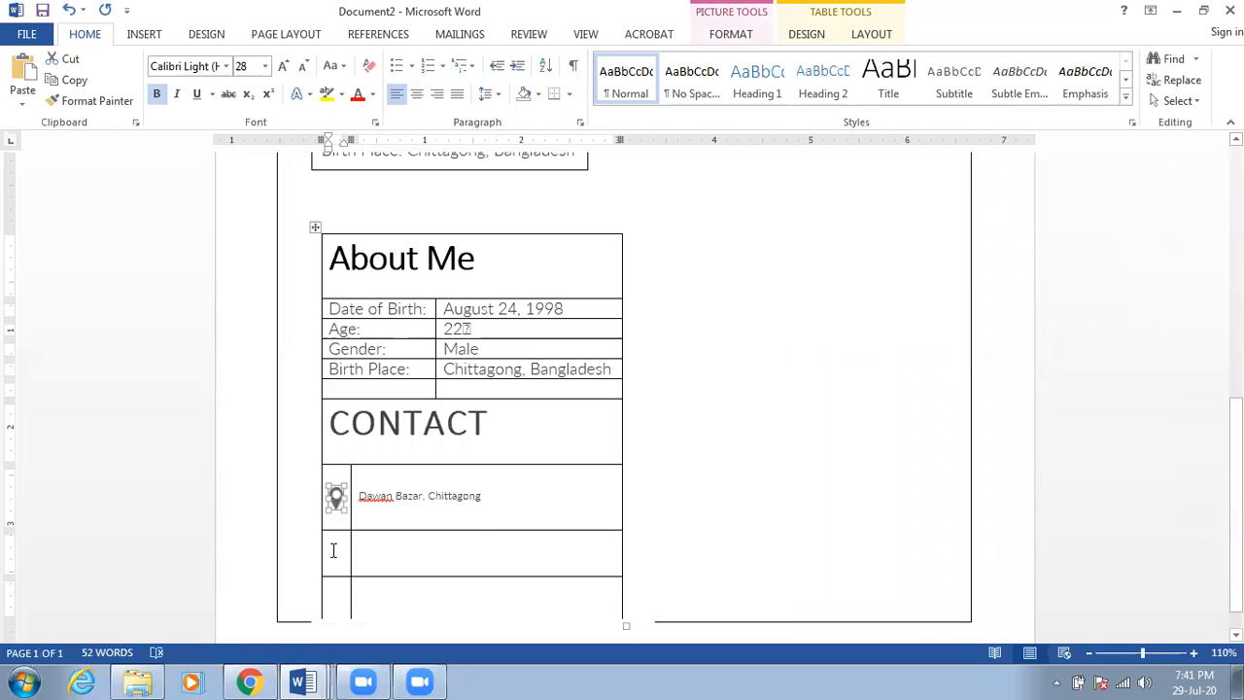
key(Delete)
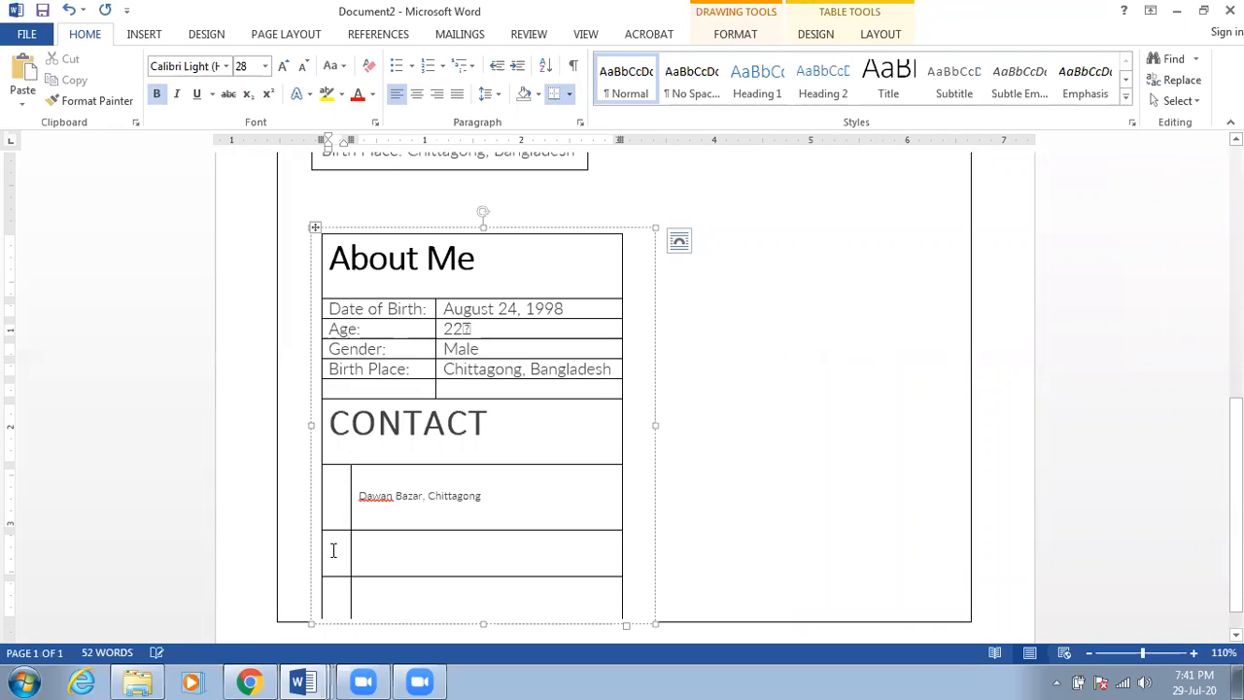
- Switch to File Explorer to view the Desktop folder's contents, and return to Document2 in Word
click(303, 680)
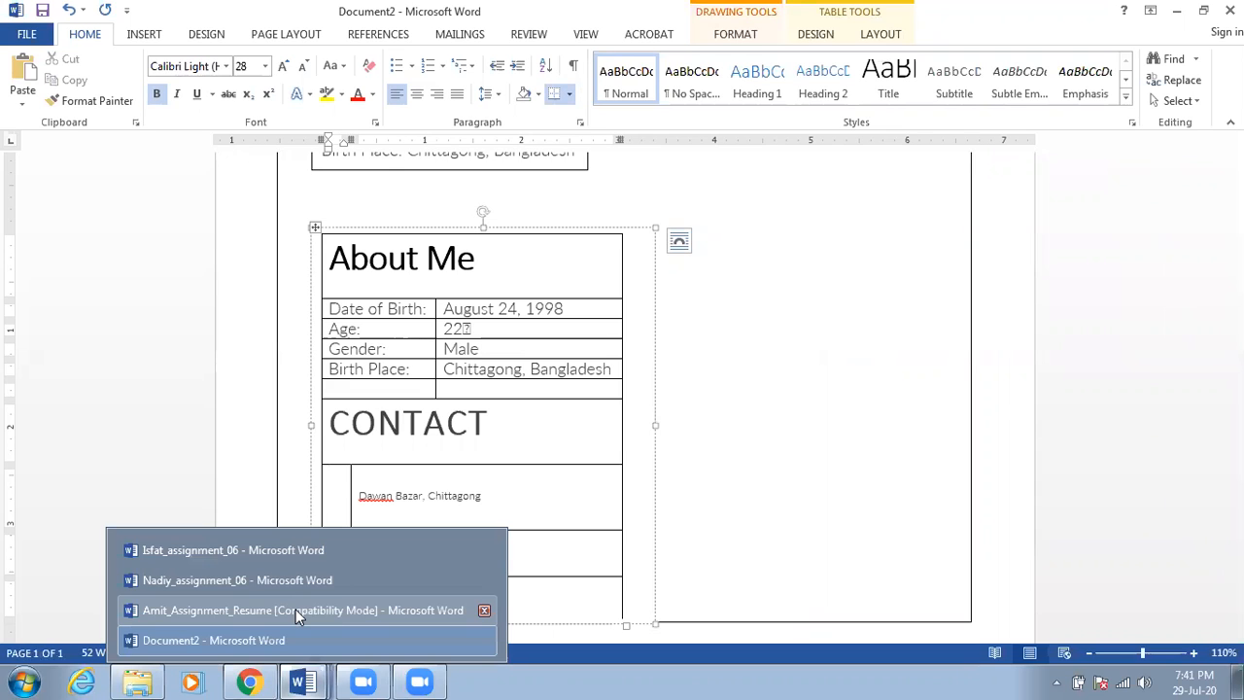
click(125, 678)
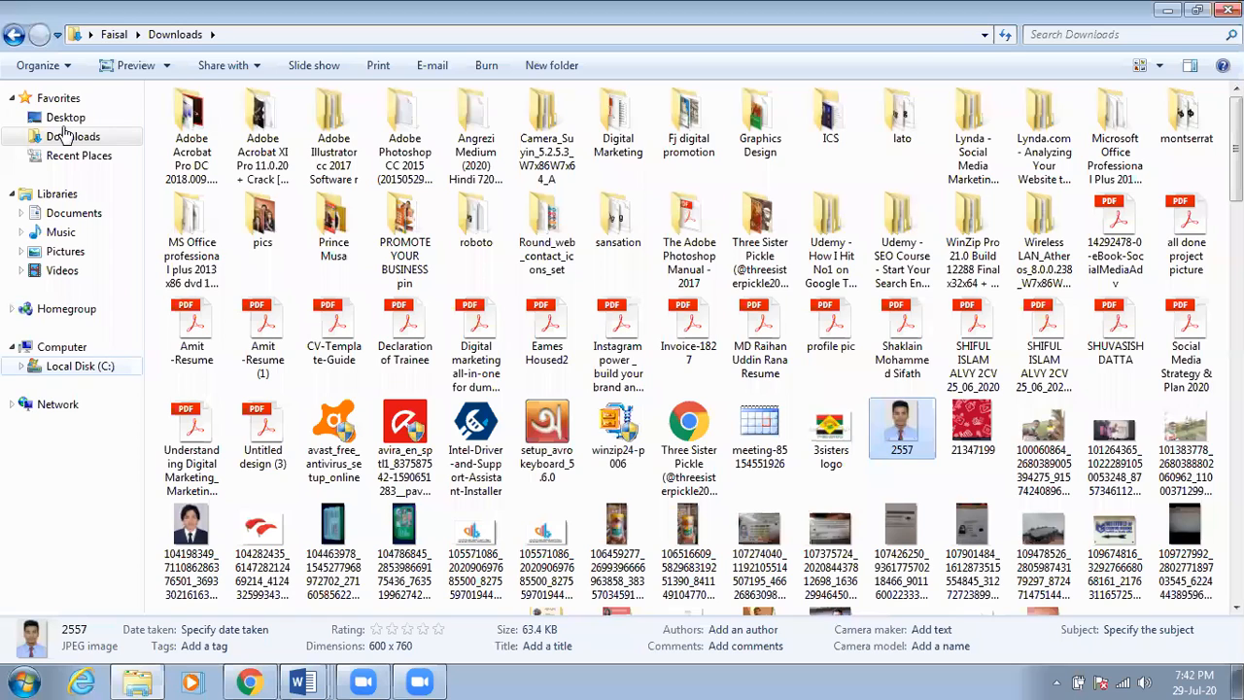
click(65, 119)
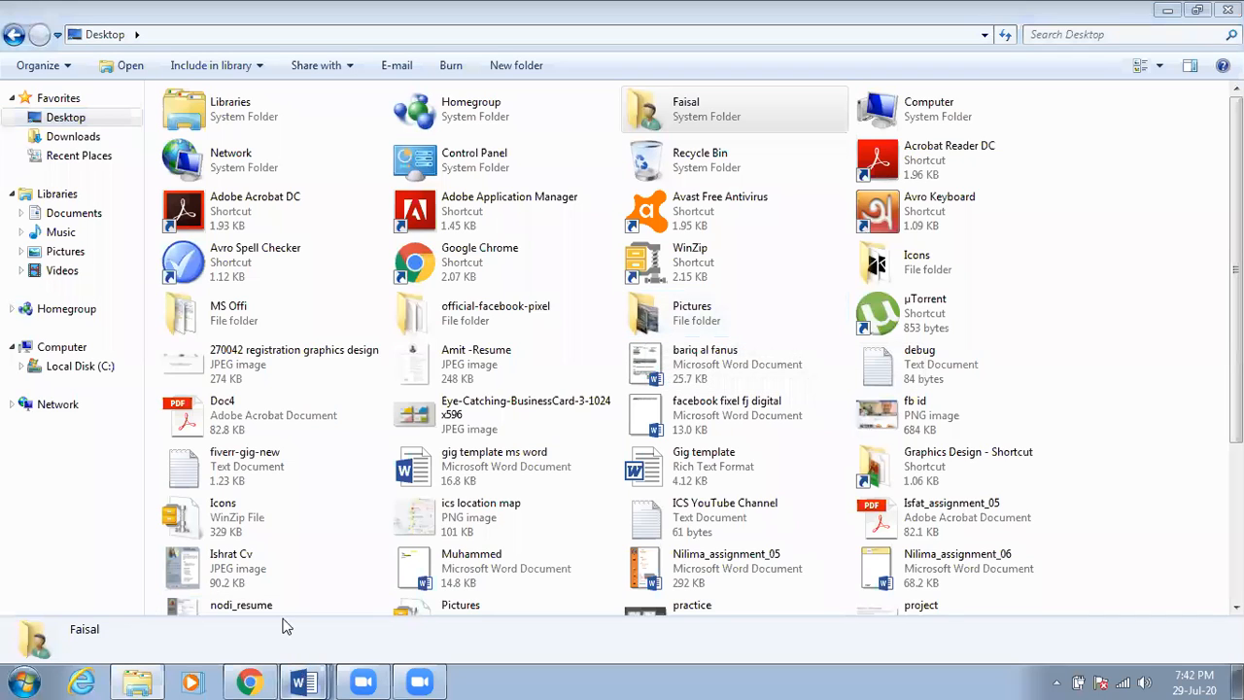
mouse_move(302, 680)
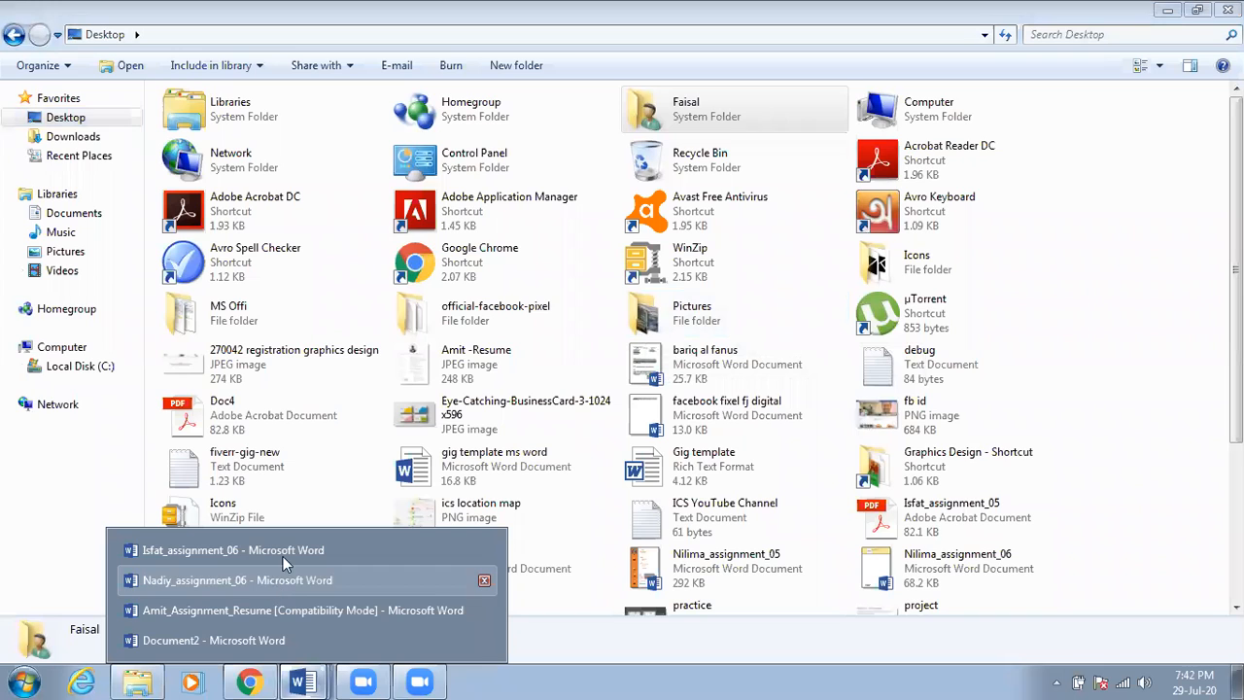
click(262, 639)
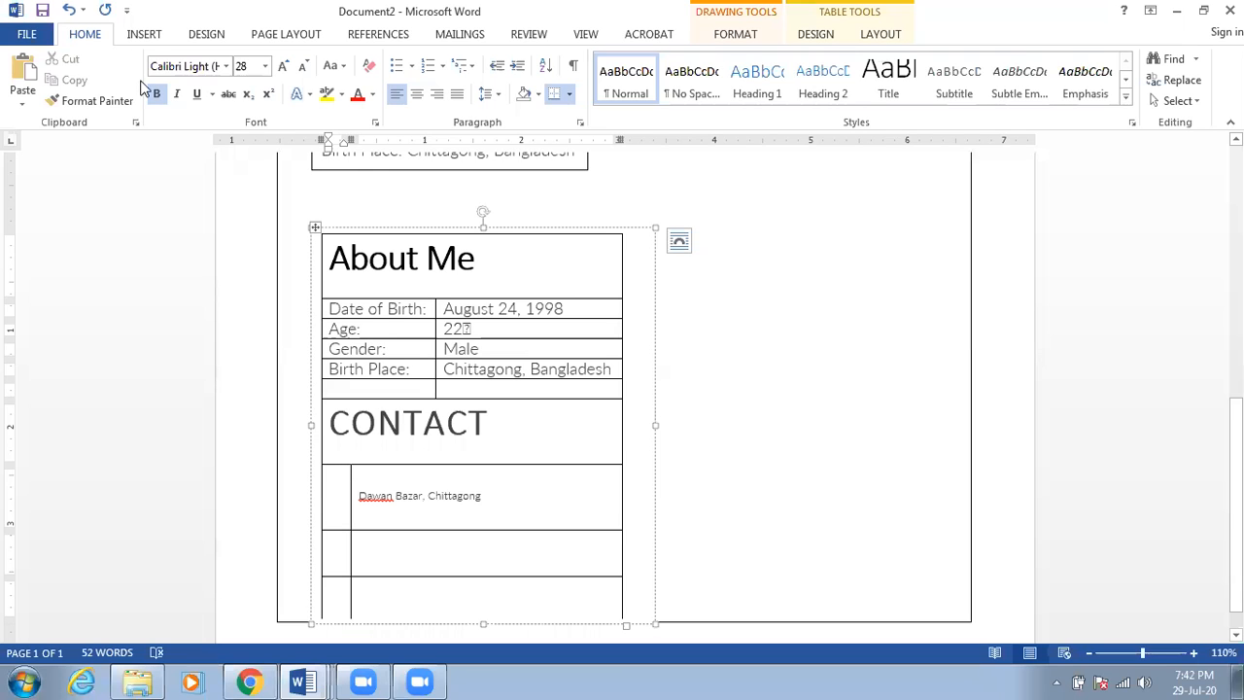
- Draw a 0.2" by 0.2" square in the cell beside the address and fill it with the house picture from the Desktop's Icons folder
click(148, 37)
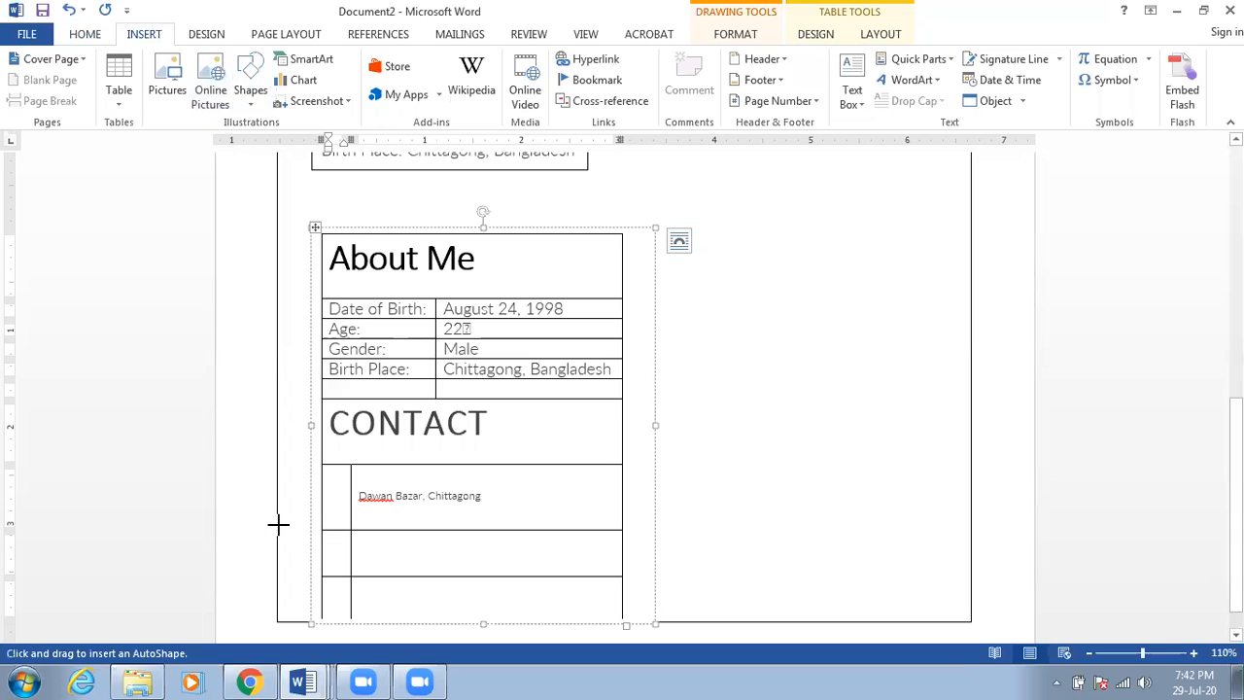
drag(328, 483, 348, 499)
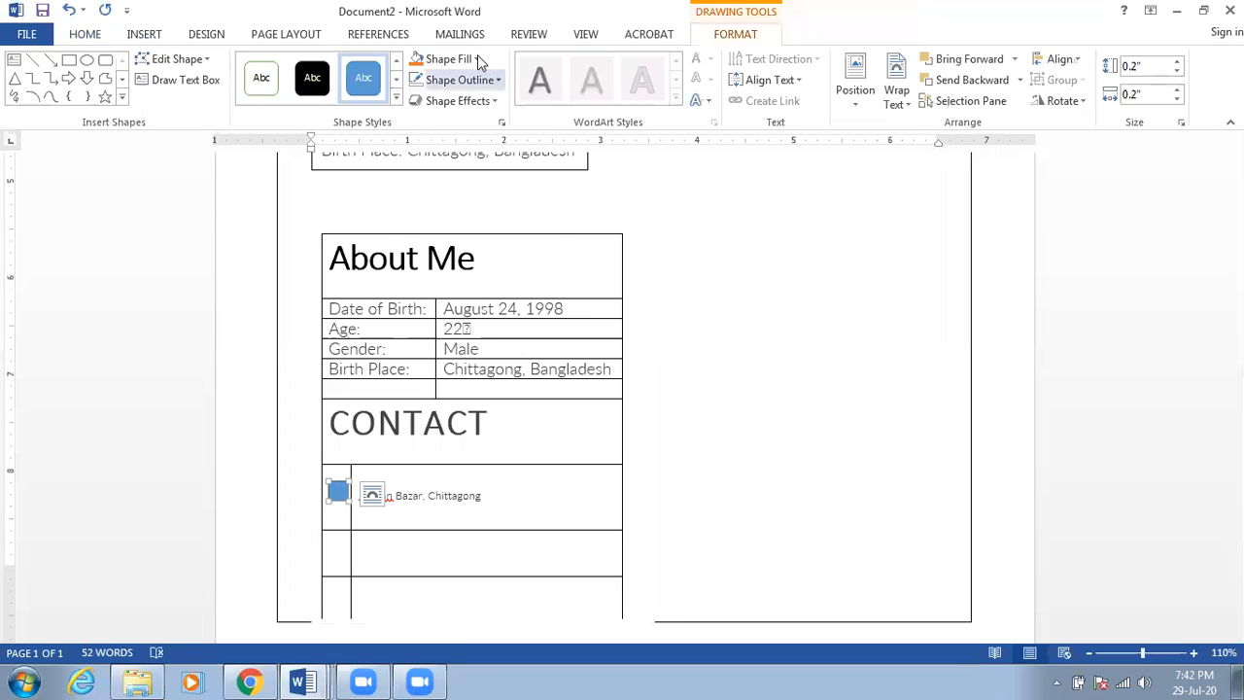
click(477, 58)
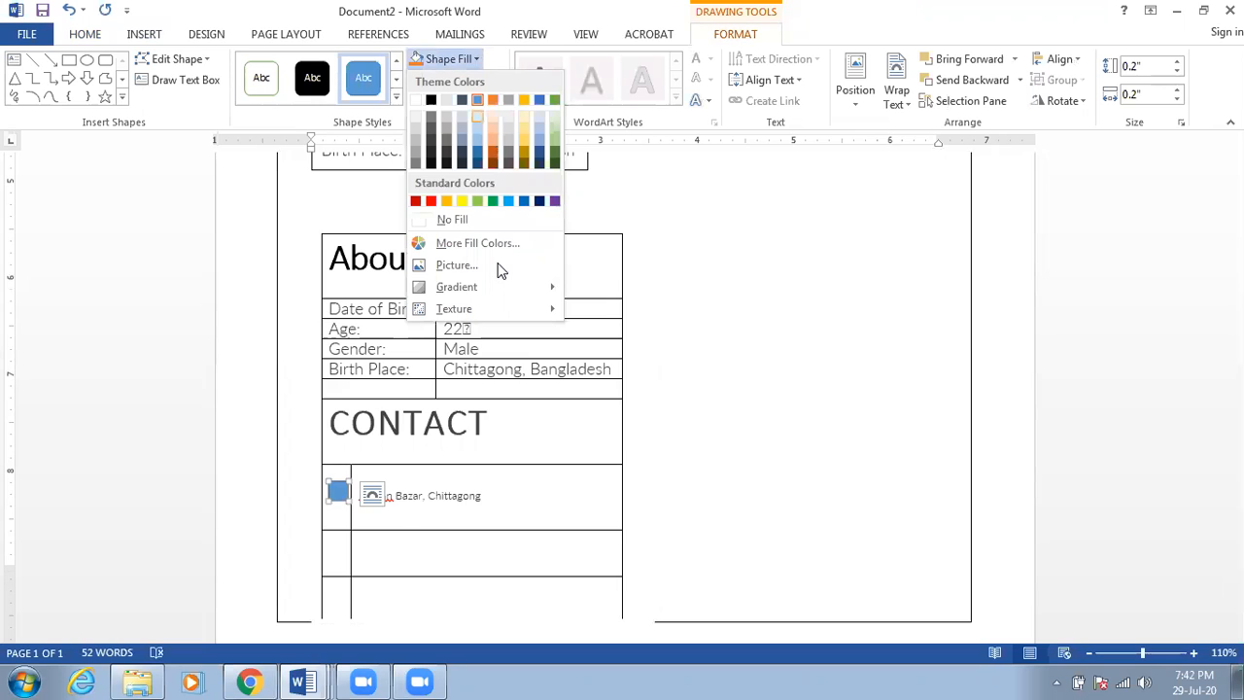
click(457, 265)
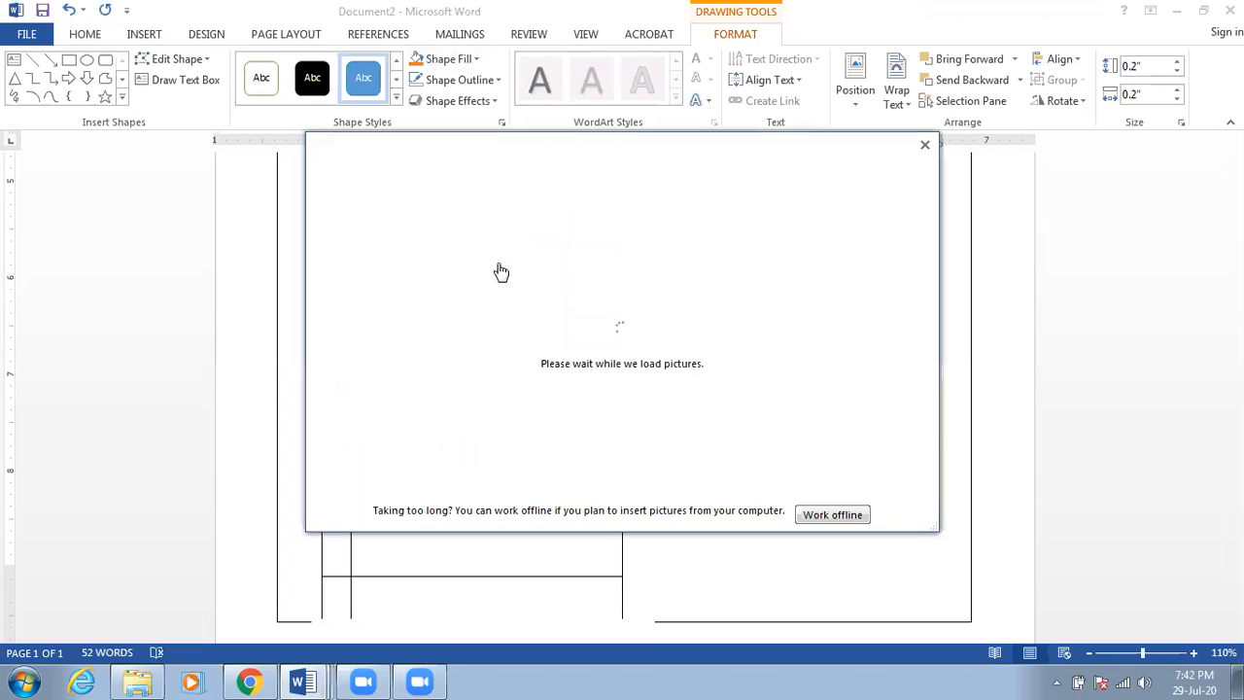
click(547, 250)
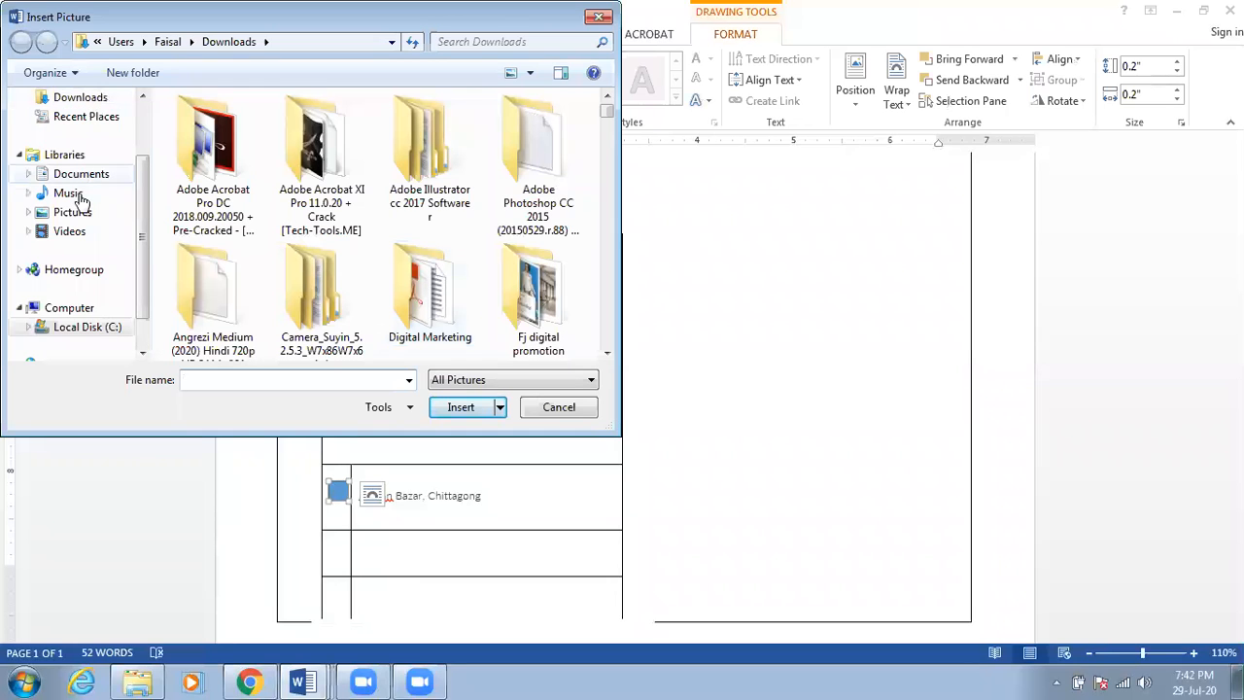
scroll(82, 194, up, 2)
click(74, 164)
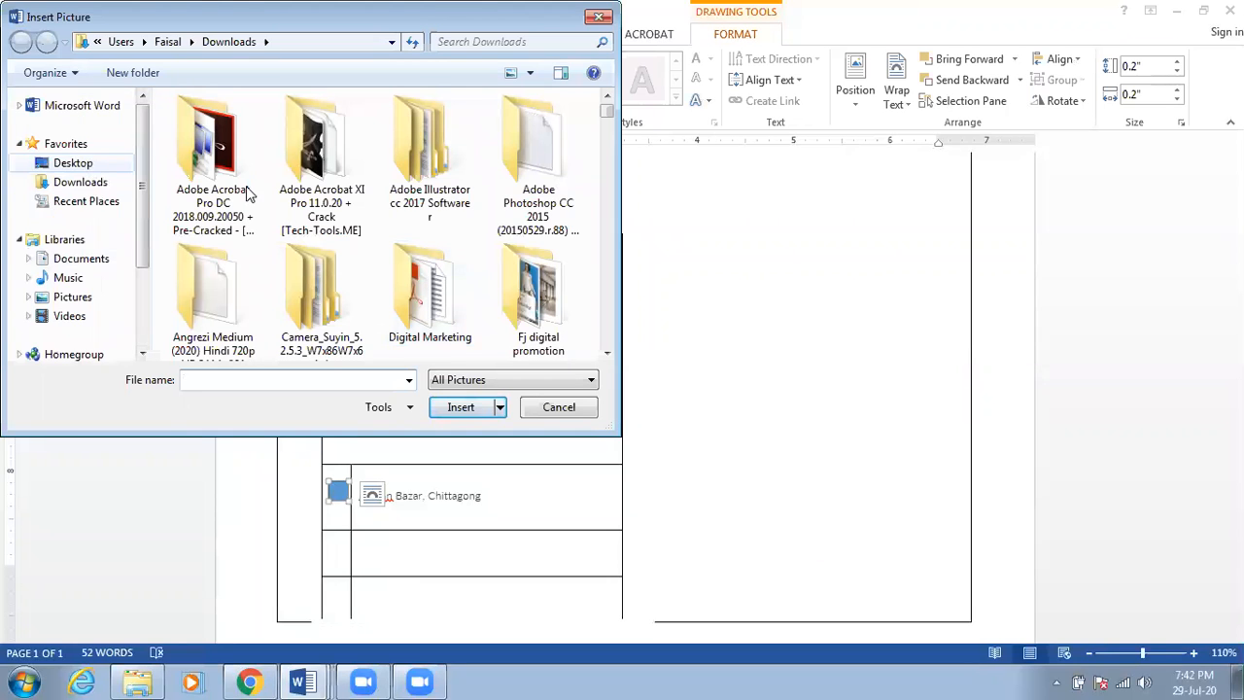
click(255, 287)
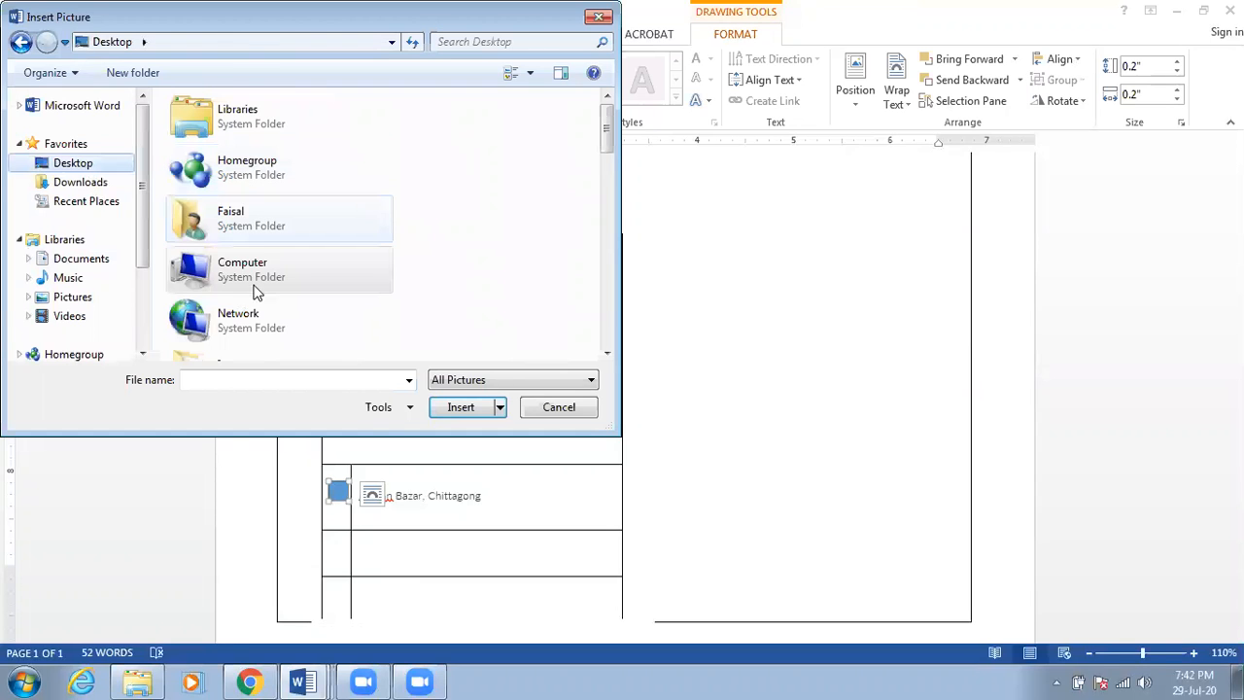
scroll(255, 289, down, 3)
click(258, 224)
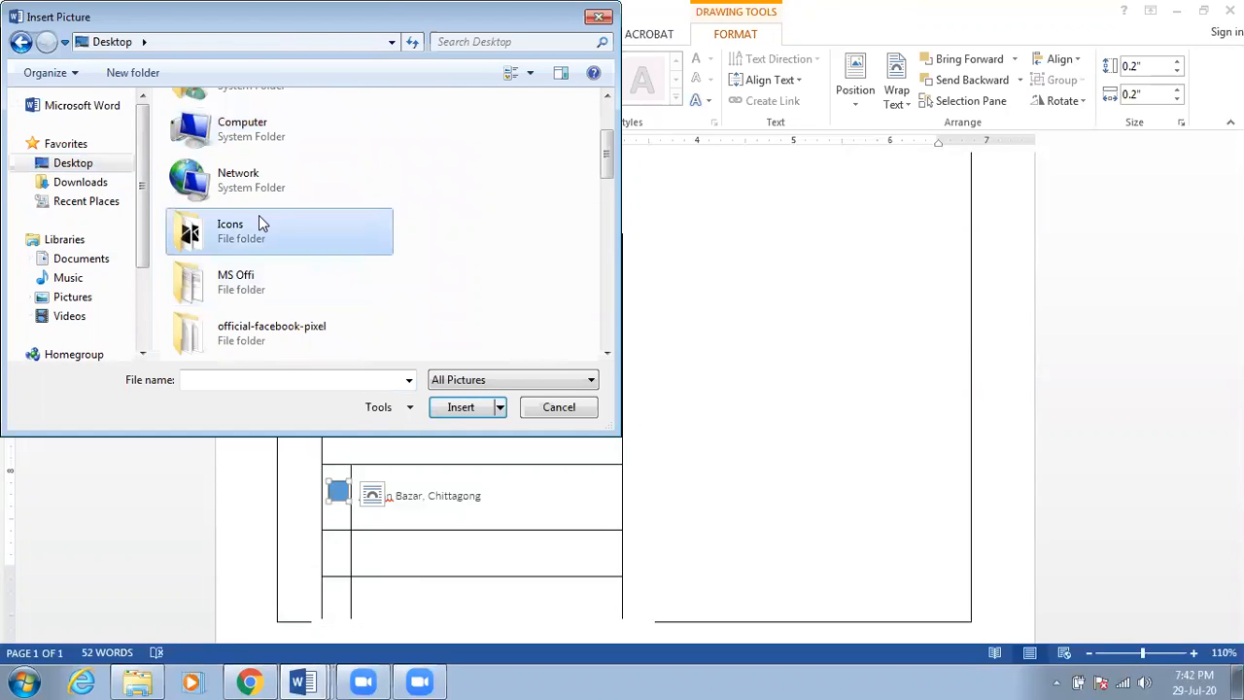
double_click(261, 223)
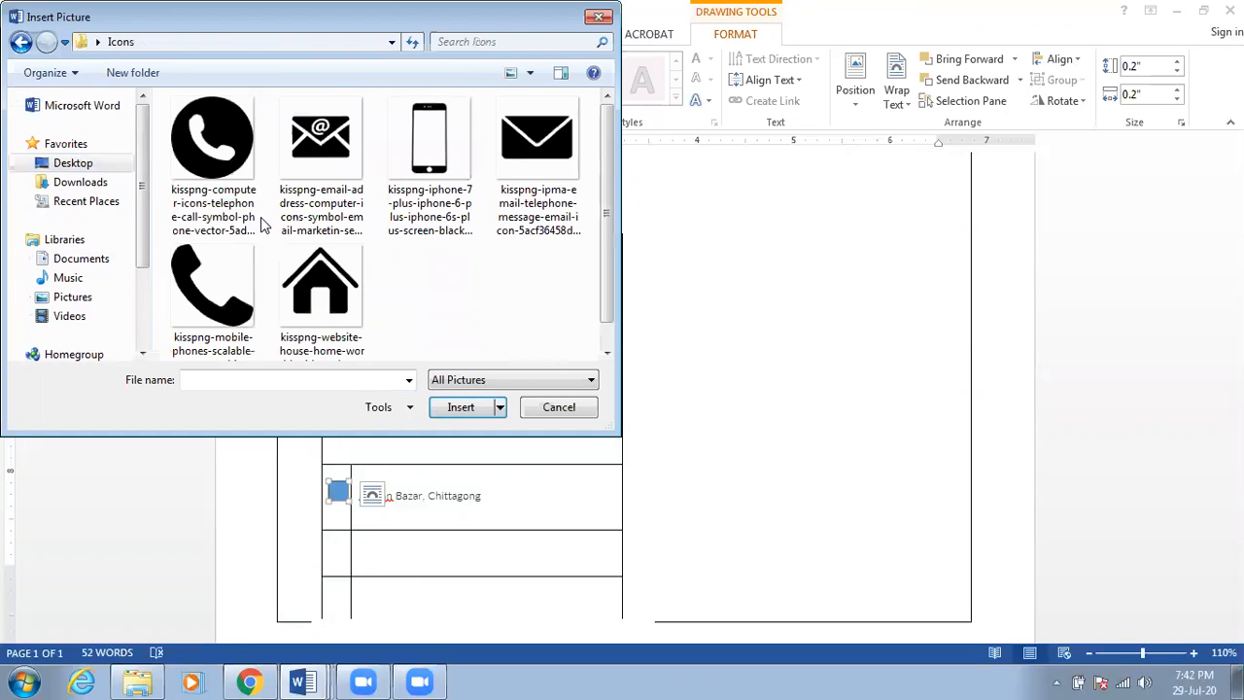
click(321, 281)
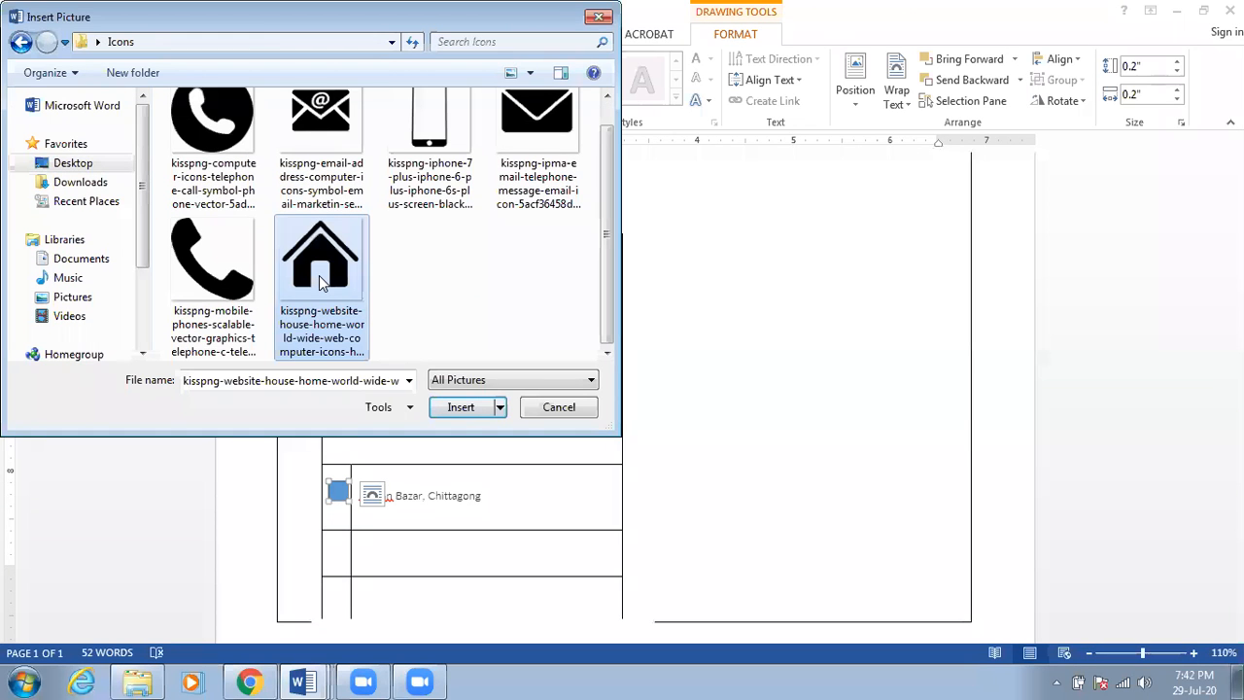
double_click(321, 282)
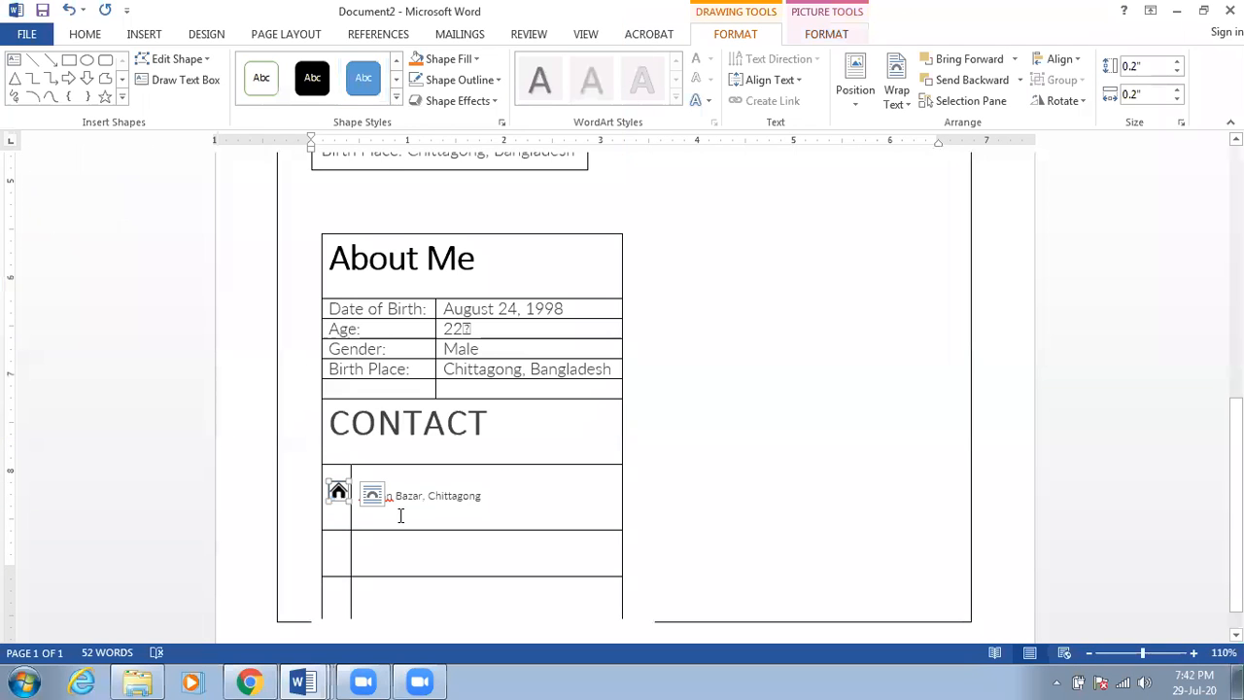
- Move the house icon up to the upper edge of its cell under CONTACT
click(335, 496)
click(337, 496)
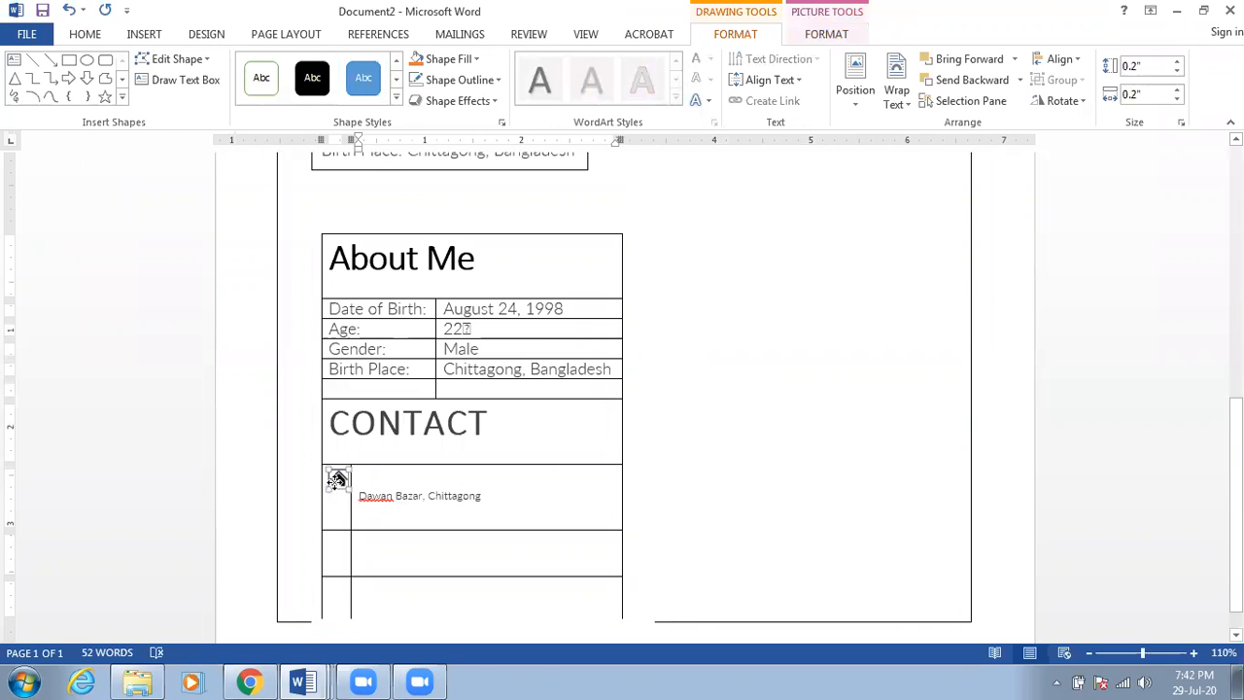
drag(334, 482, 335, 480)
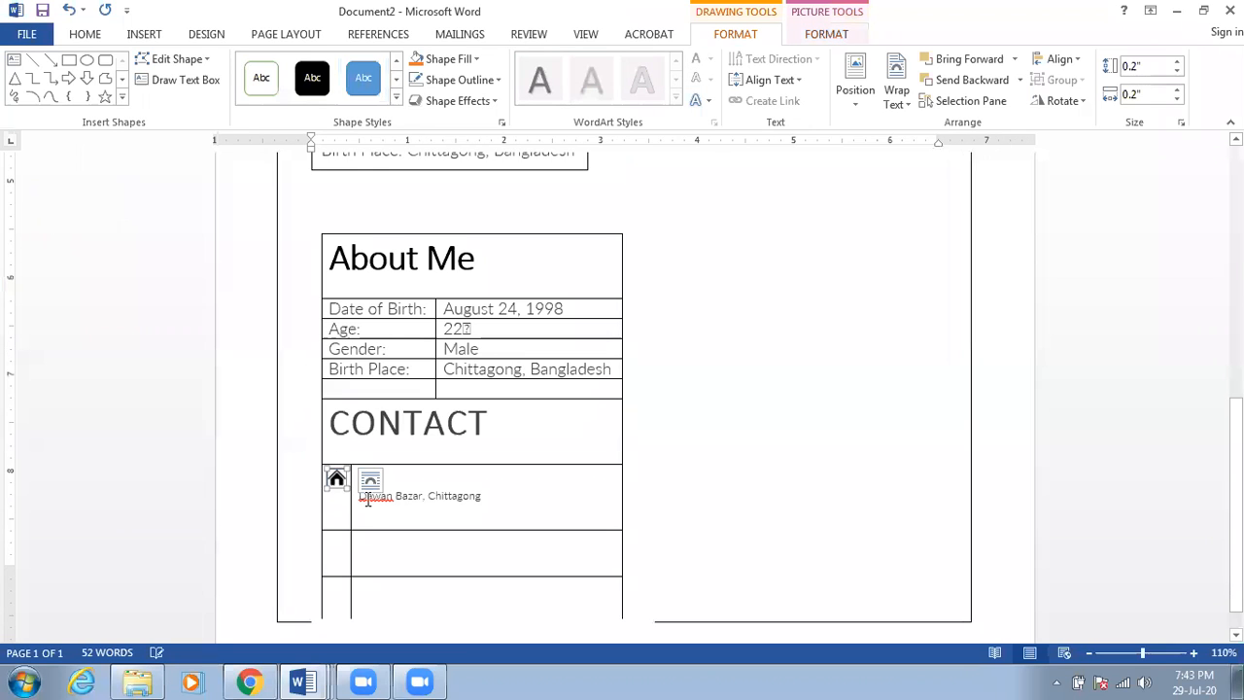
- Set the address paragraph's spacing before to 0 pt
click(366, 498)
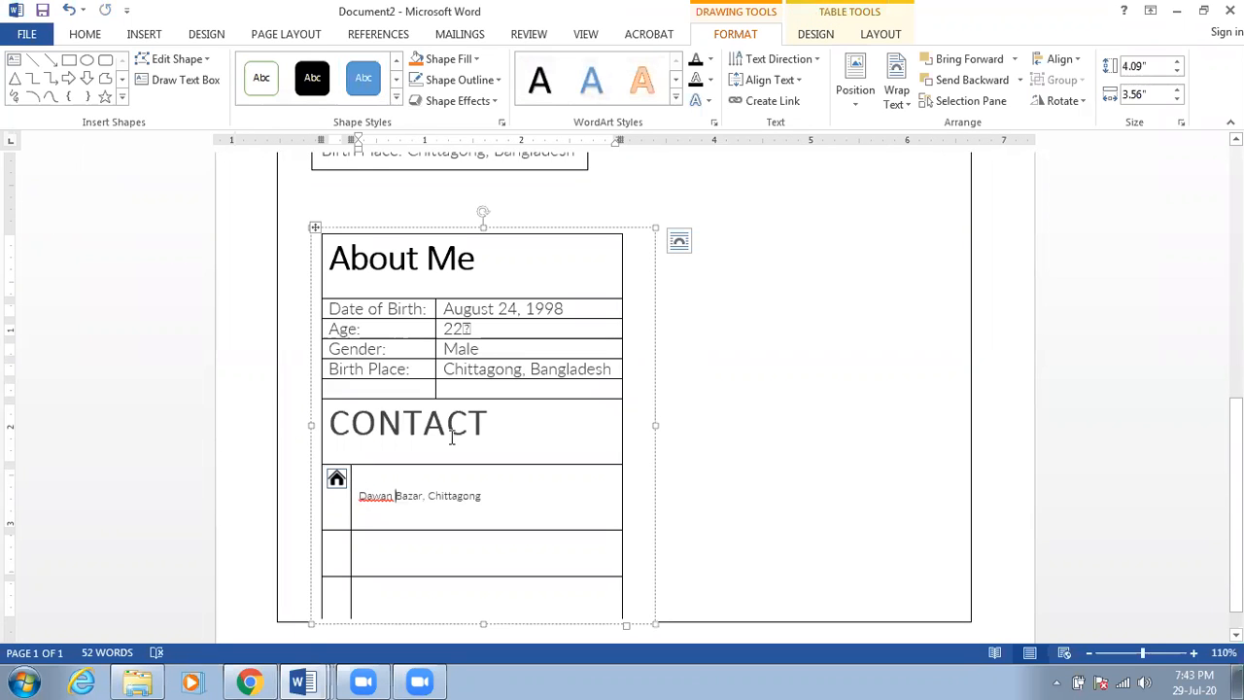
click(102, 34)
click(491, 95)
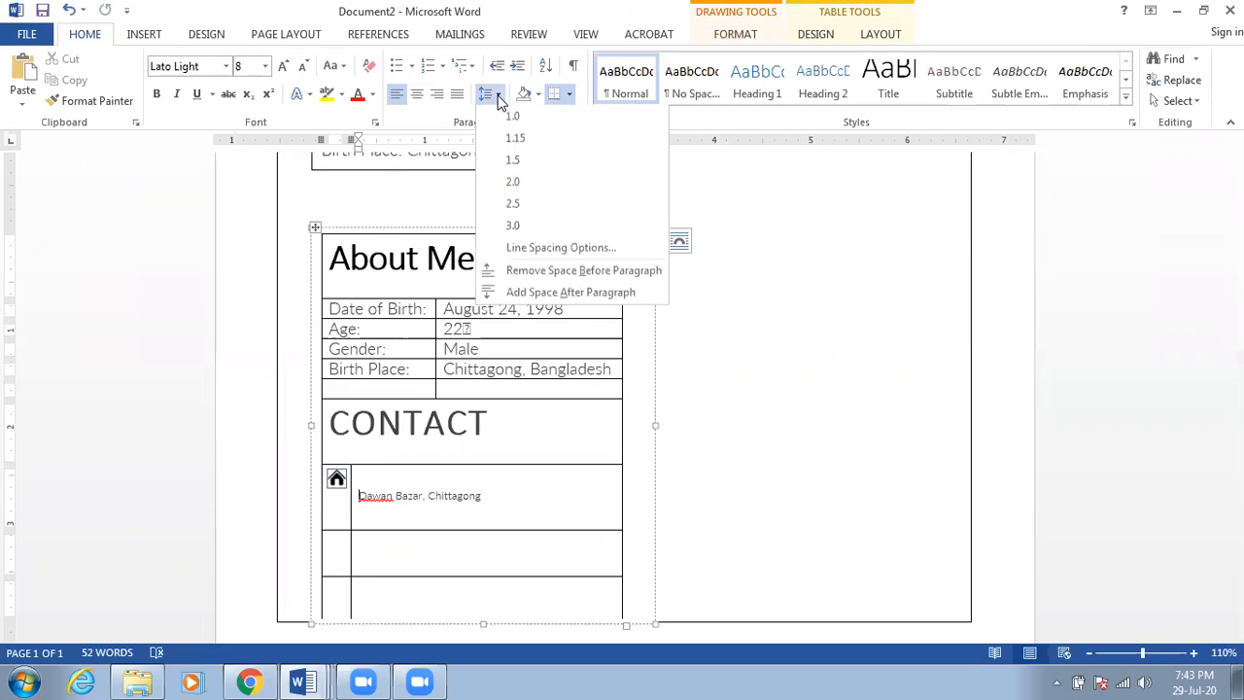
click(550, 249)
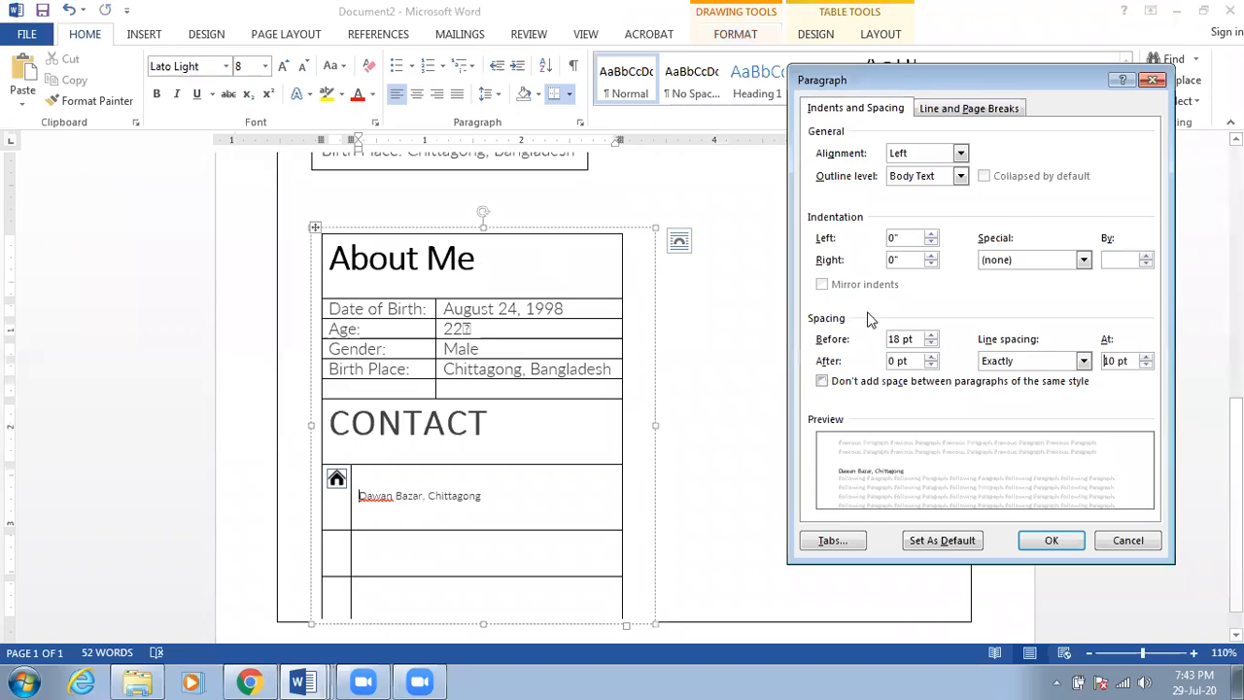
click(910, 338)
key(BackSpace)
key(BackSpace)
key(BackSpace)
key(BackSpace)
key(BackSpace)
text(0)
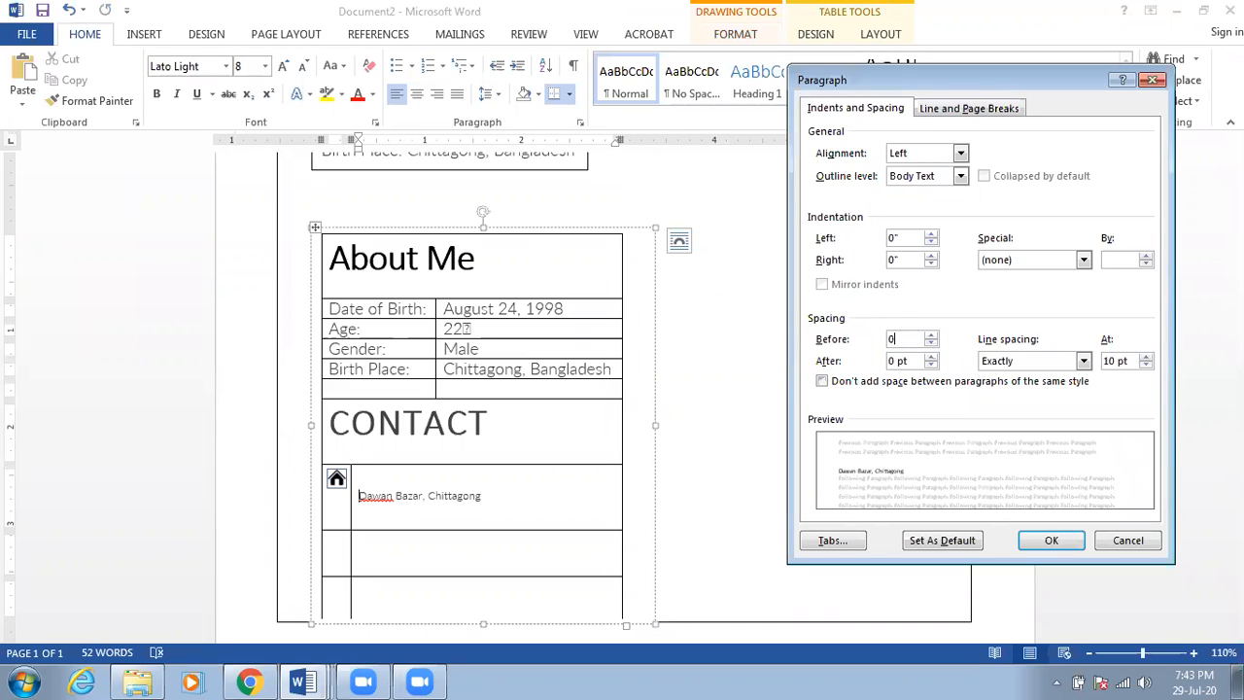
click(1057, 540)
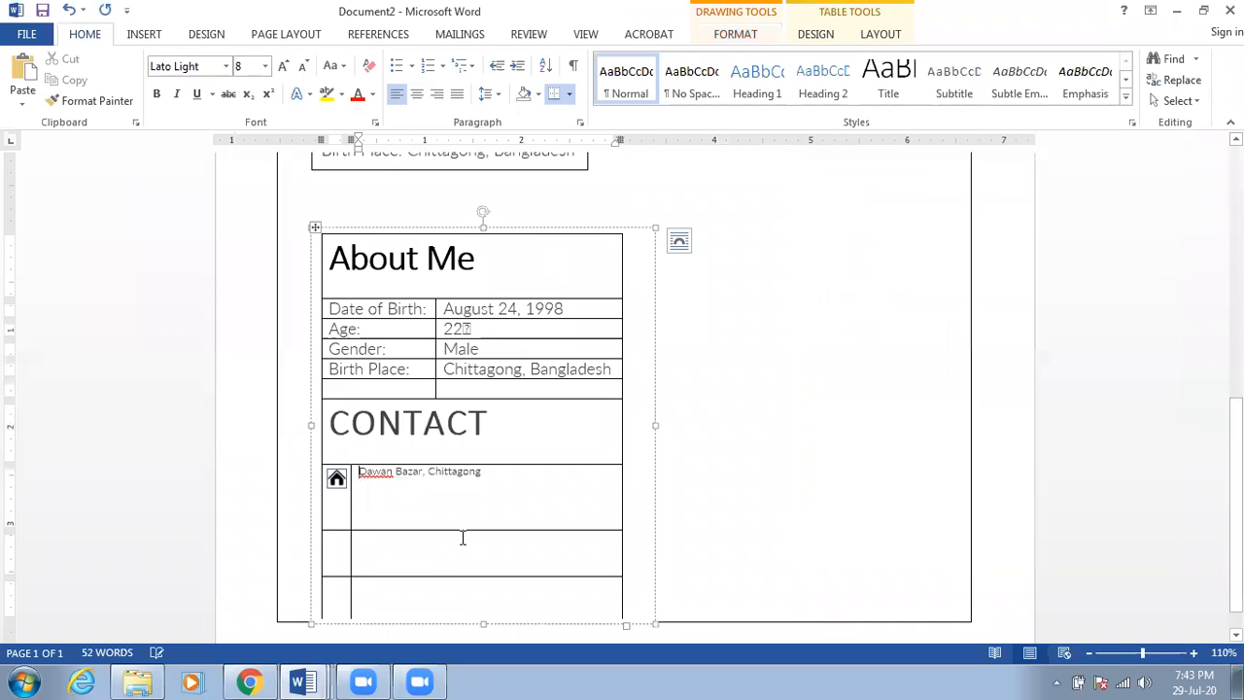
- Try a blank line above the address to lower it beside the house icon, and remove it again
key(ctrl+z)
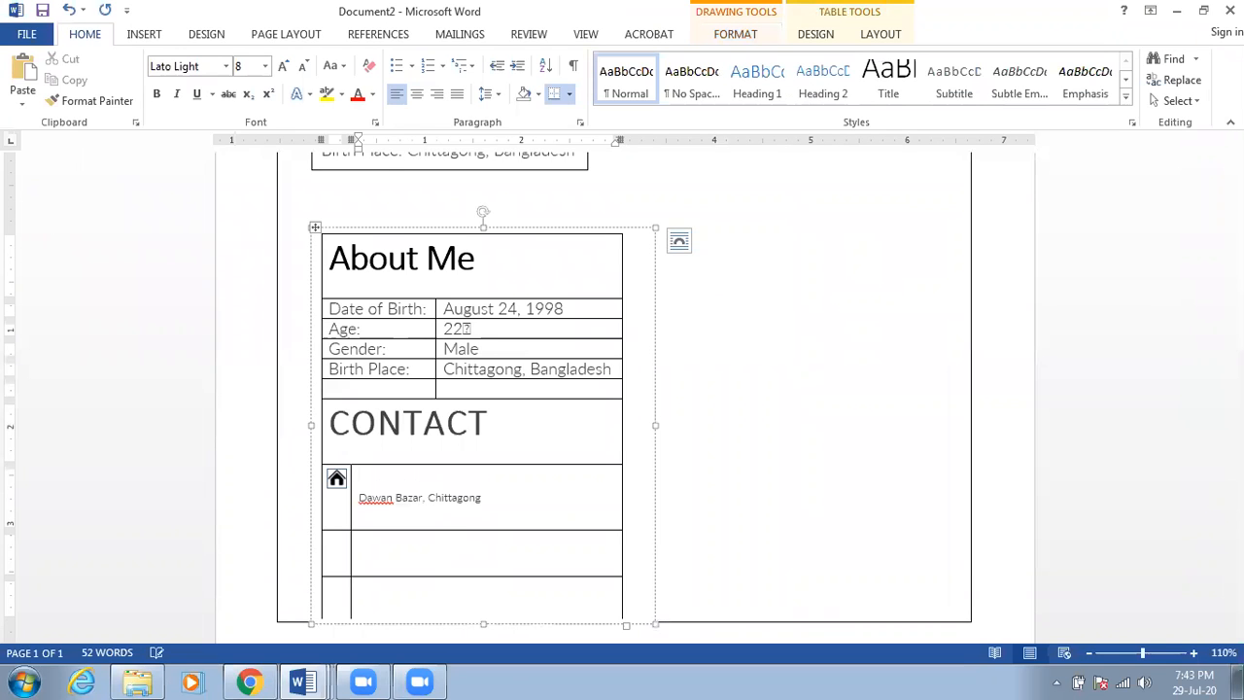
key(ctrl+y)
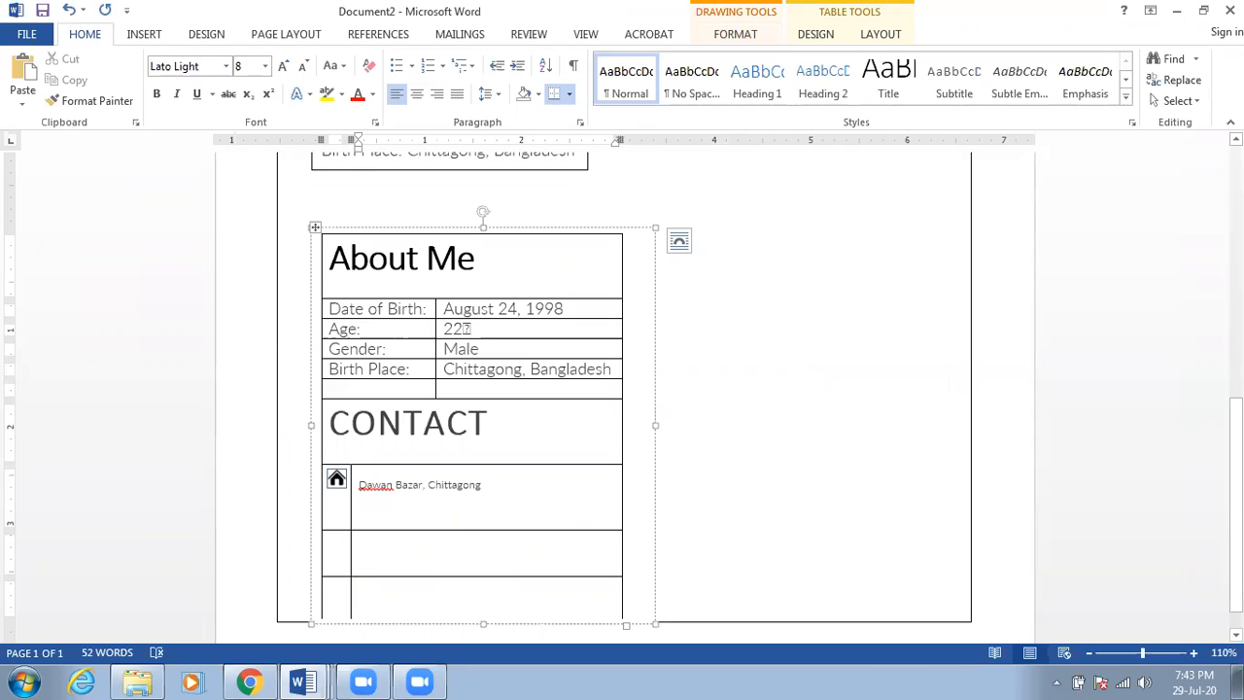
key(BackSpace)
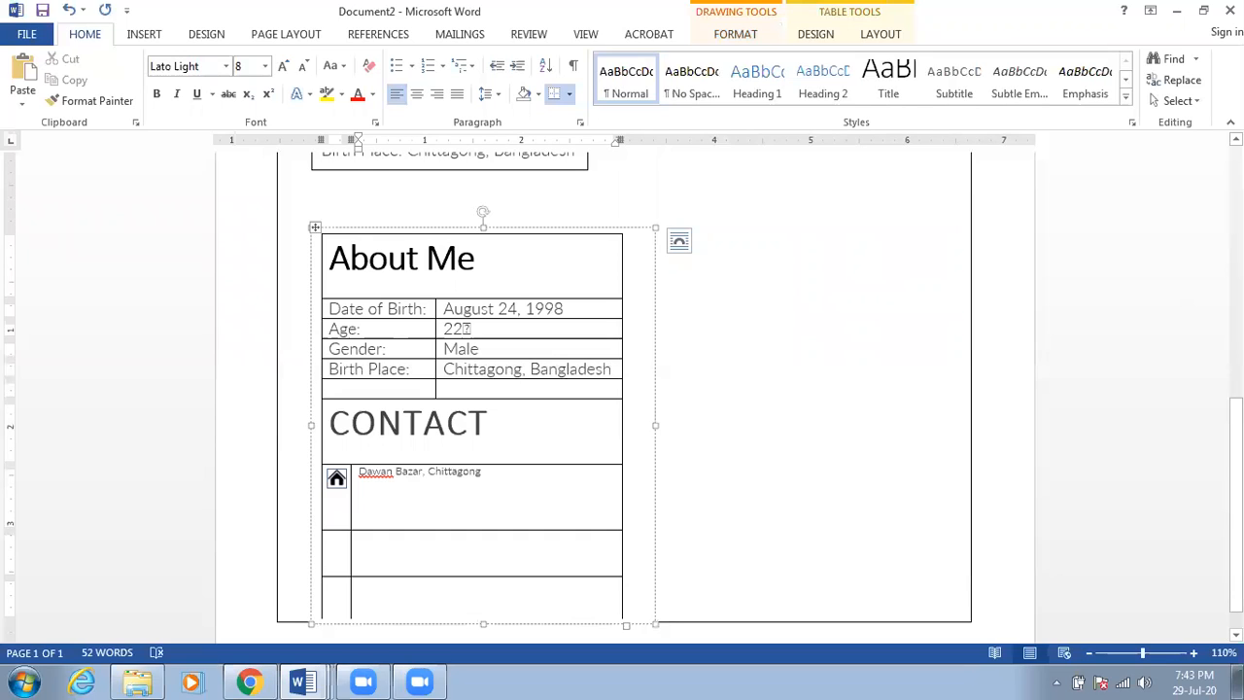
key(Return)
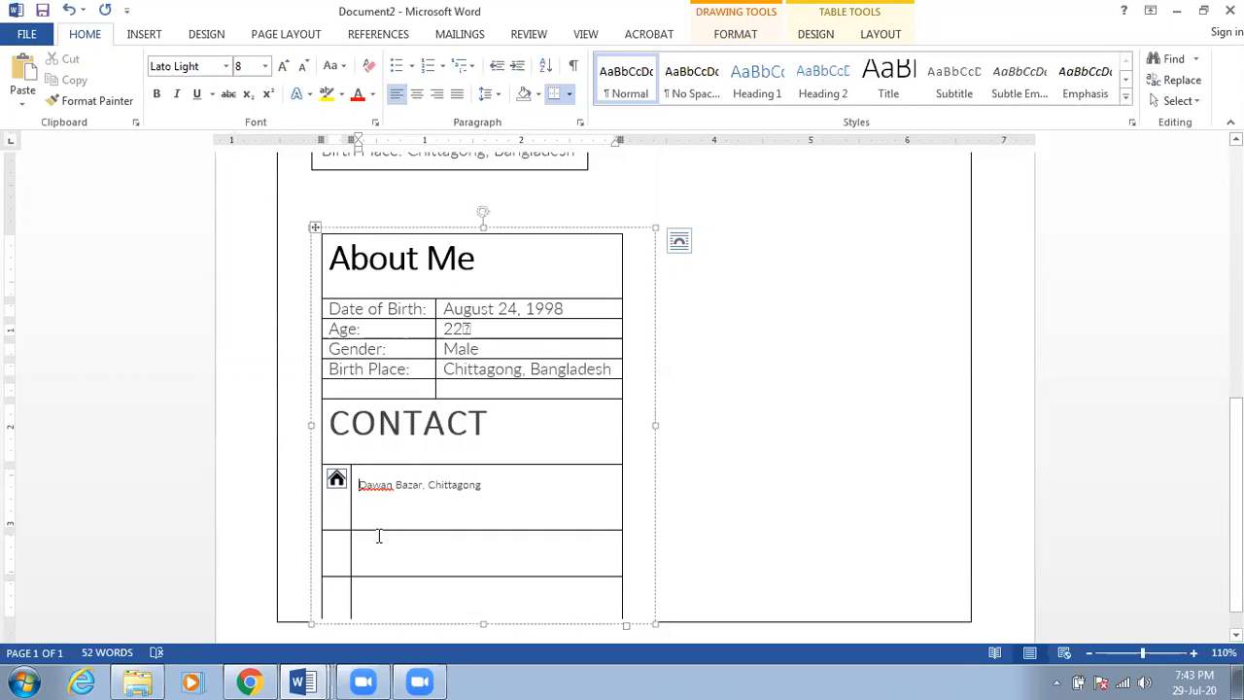
key(BackSpace)
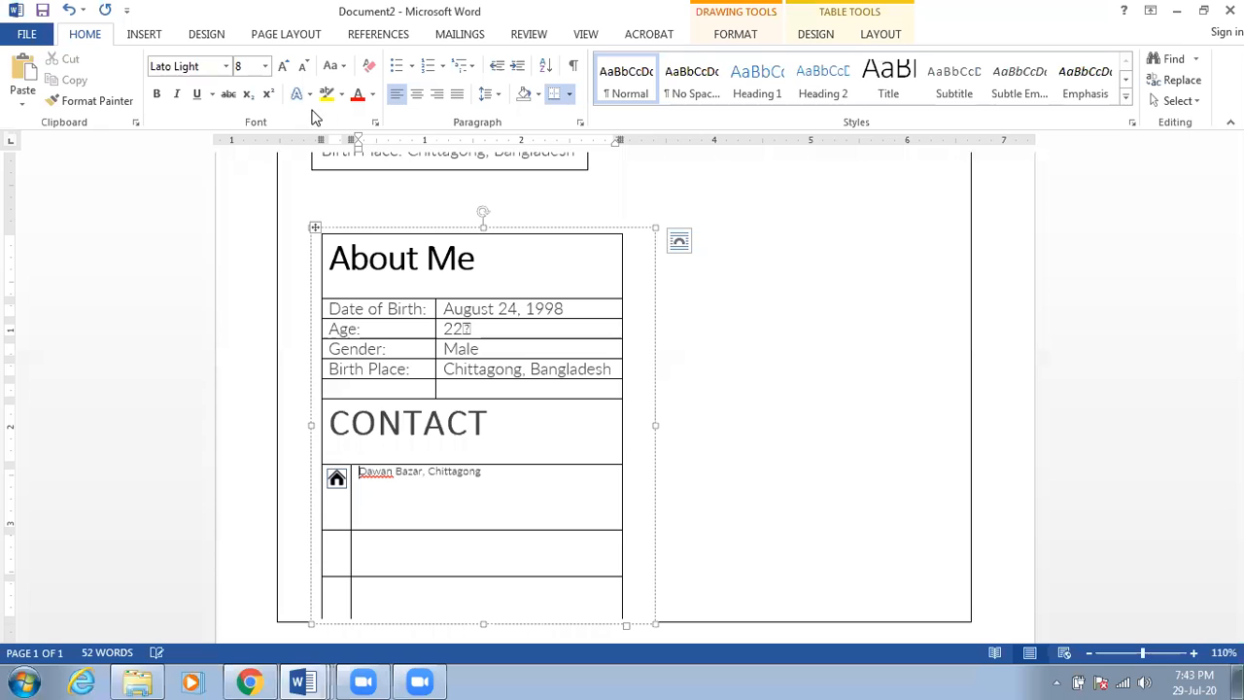
- Set the address paragraph's spacing before to 6 pt
click(495, 98)
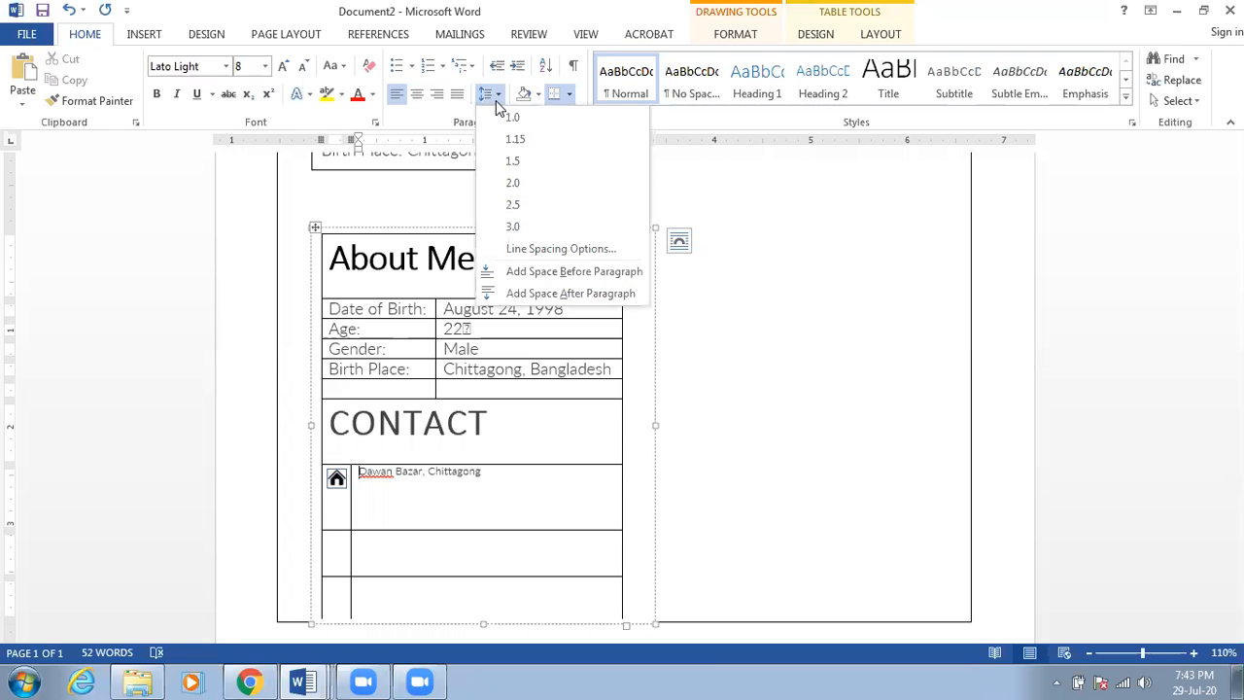
click(544, 249)
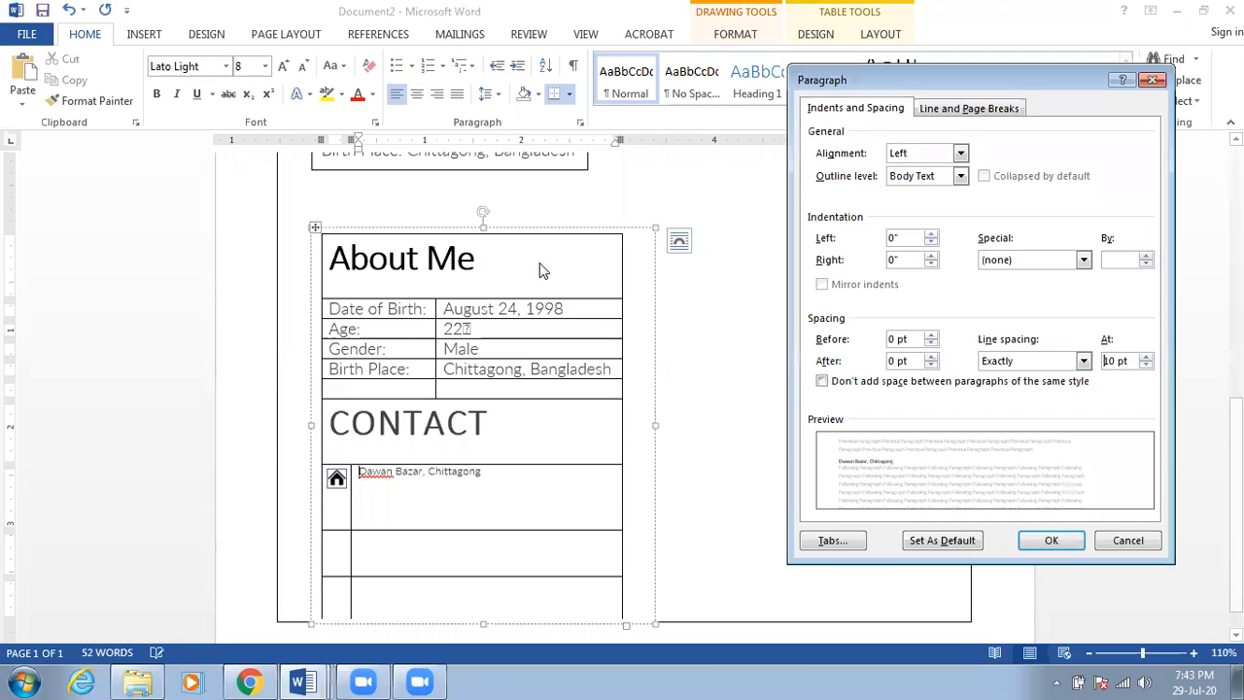
click(931, 334)
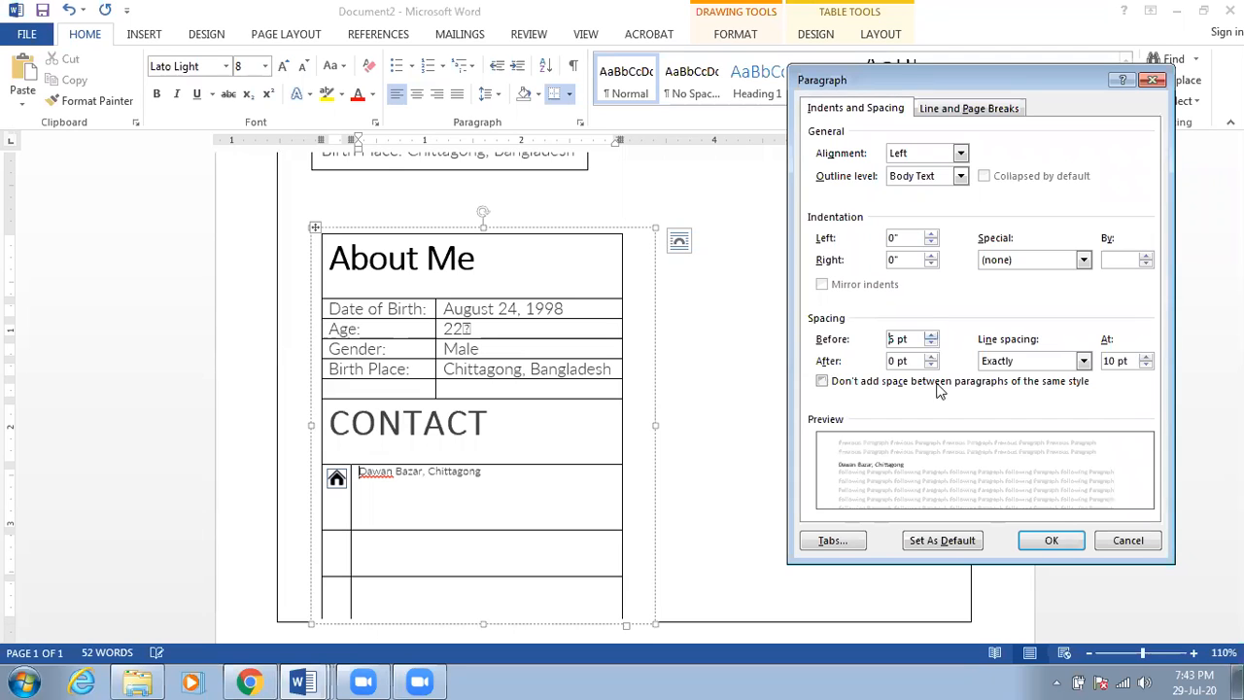
click(1038, 540)
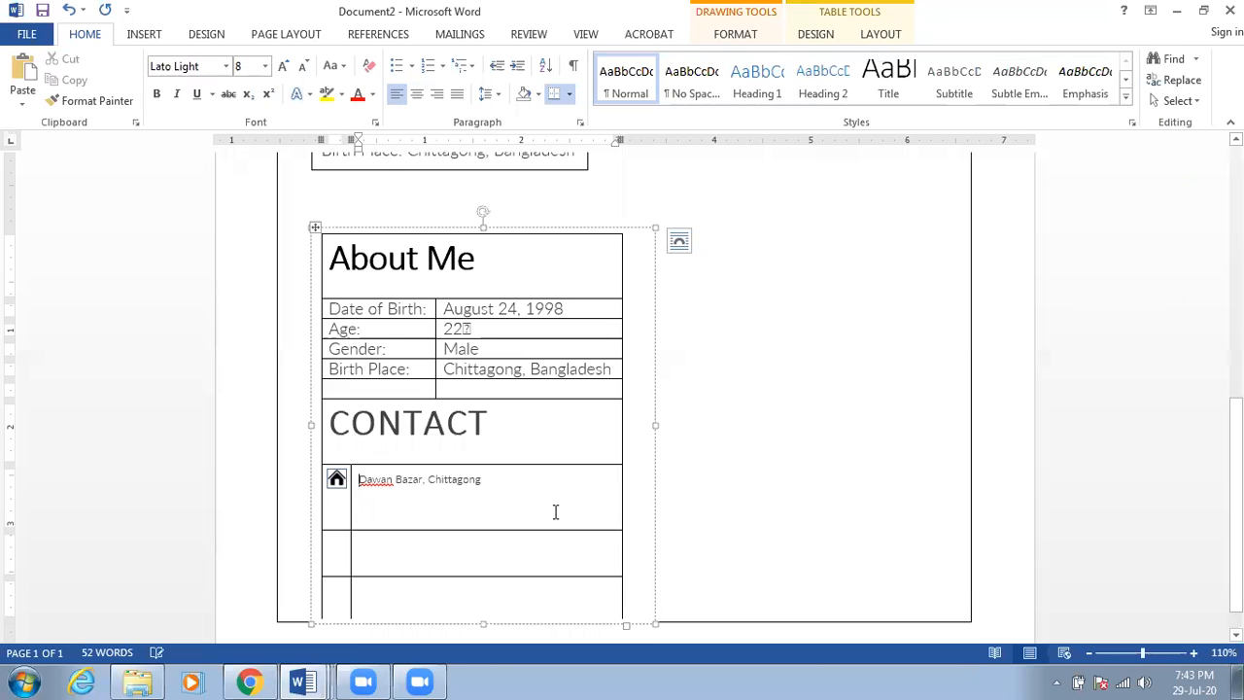
- Shorten the address row by raising its lower border, and delete the empty line beneath the address
click(511, 504)
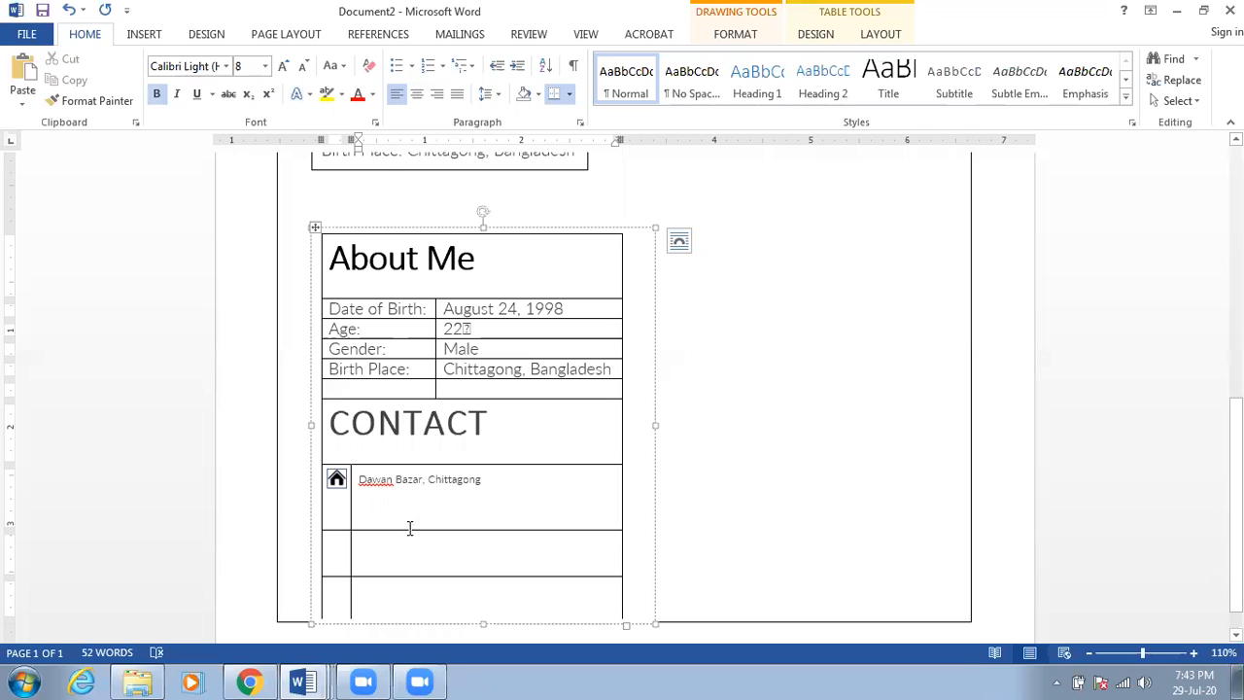
mouse_move(409, 528)
mouse_down()
mouse_move(422, 491)
mouse_move(425, 509)
mouse_up()
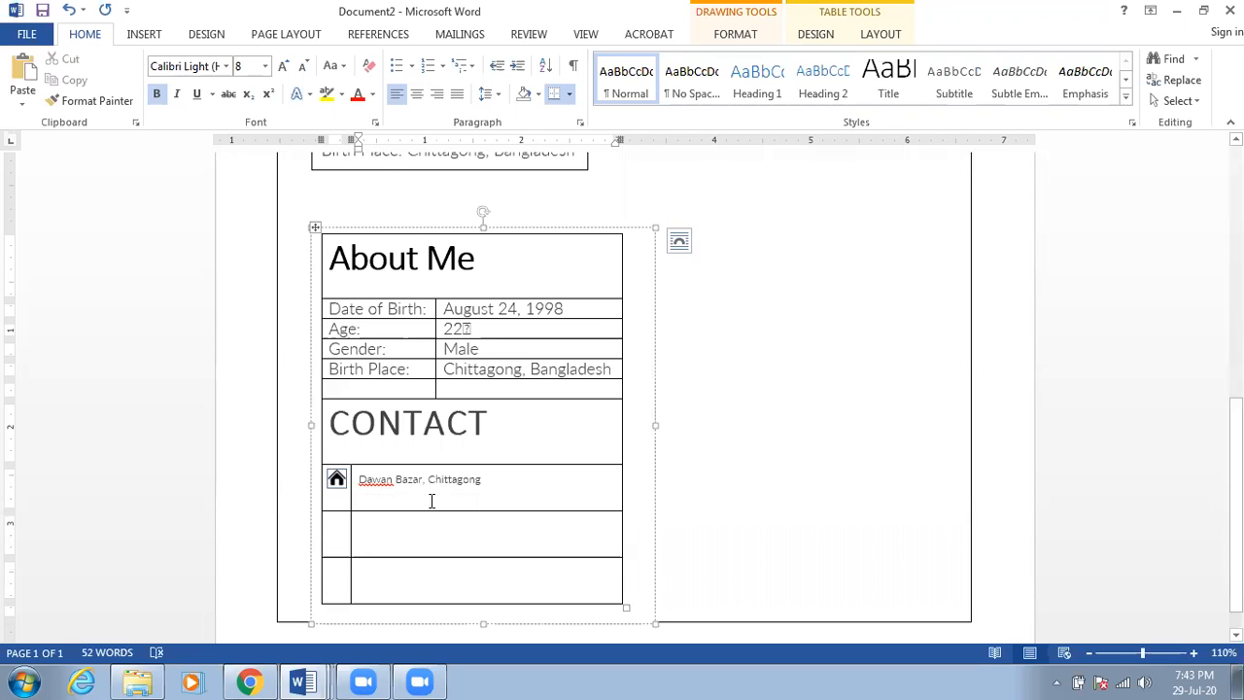
key(BackSpace)
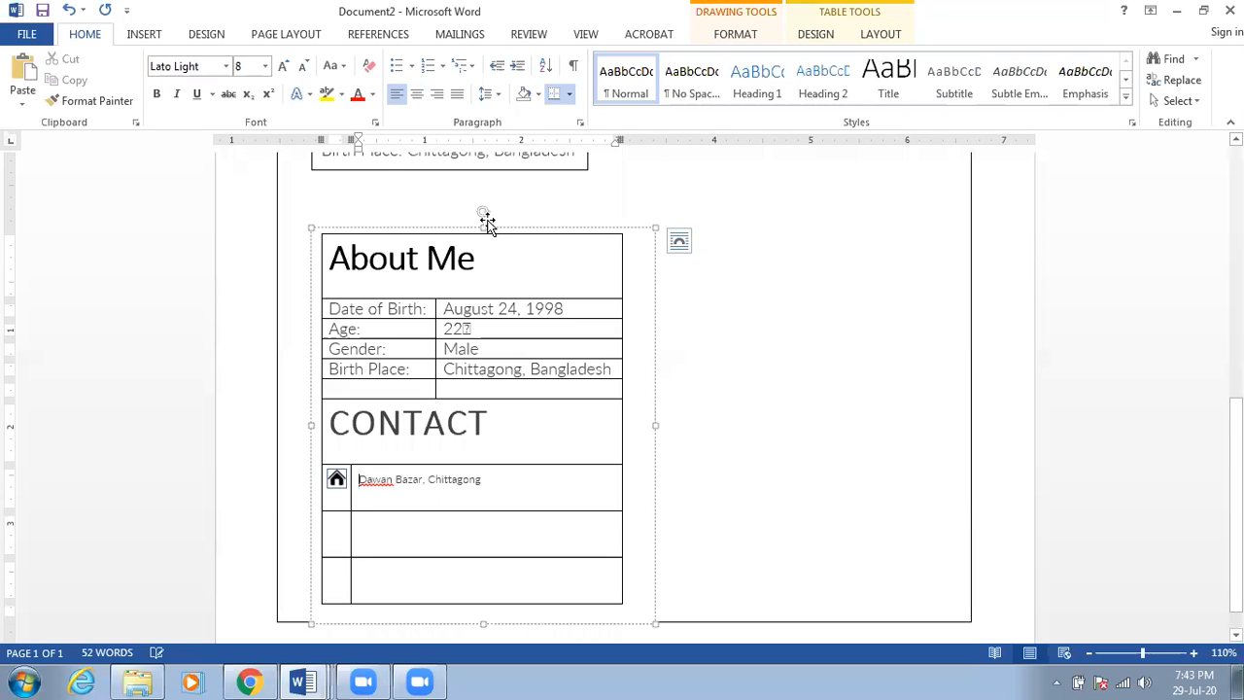
- Try an exact line spacing of 0 pt and of 0.7 pt for the address paragraph, and undo the change
click(502, 93)
click(580, 246)
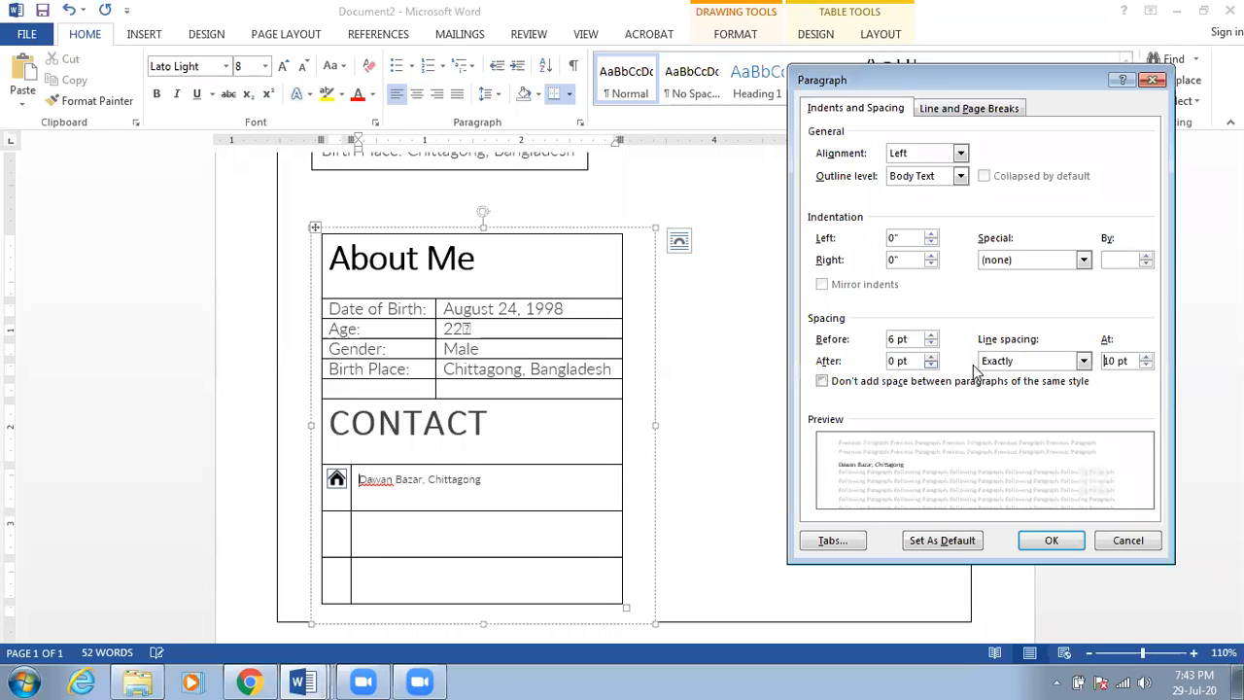
double_click(1114, 361)
text(0)
click(1051, 541)
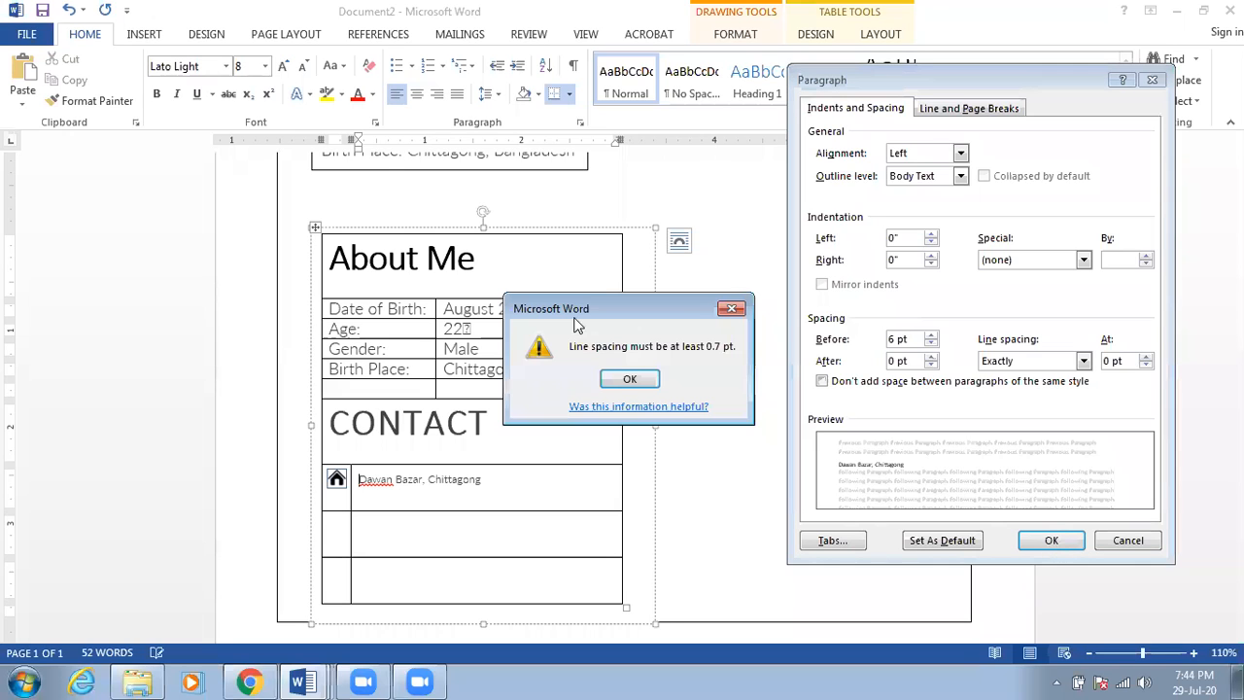
click(630, 379)
text(0.7)
key(Return)
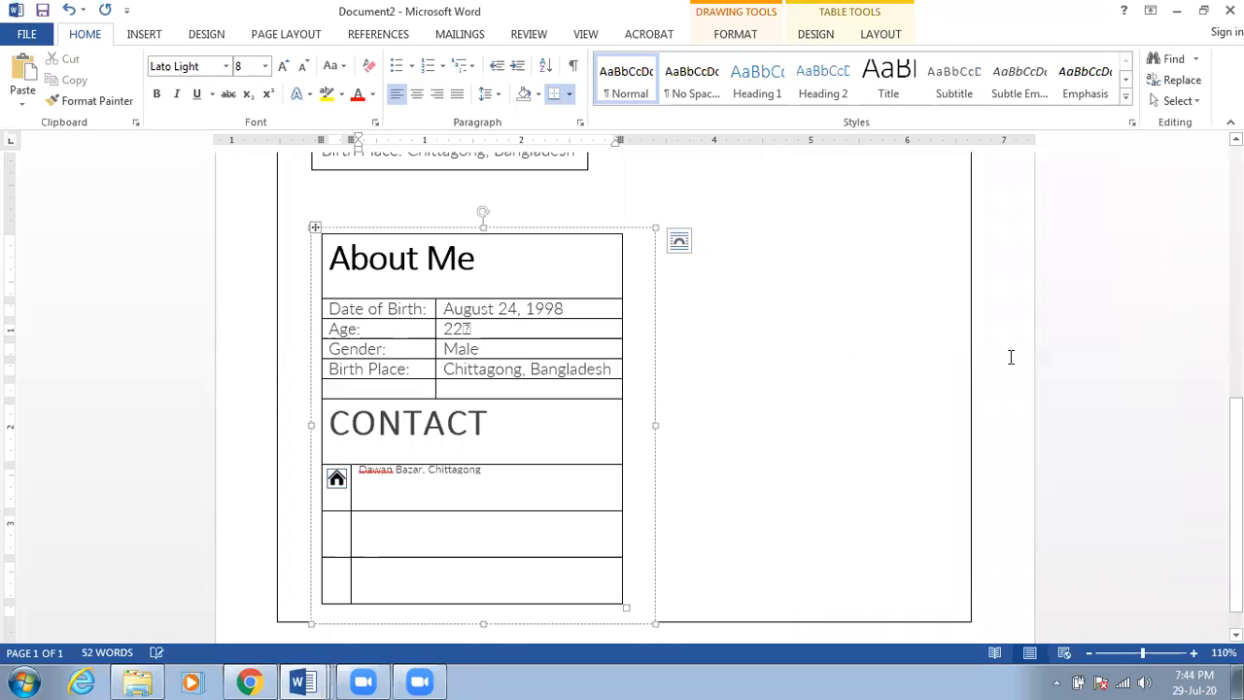
key(ctrl+z)
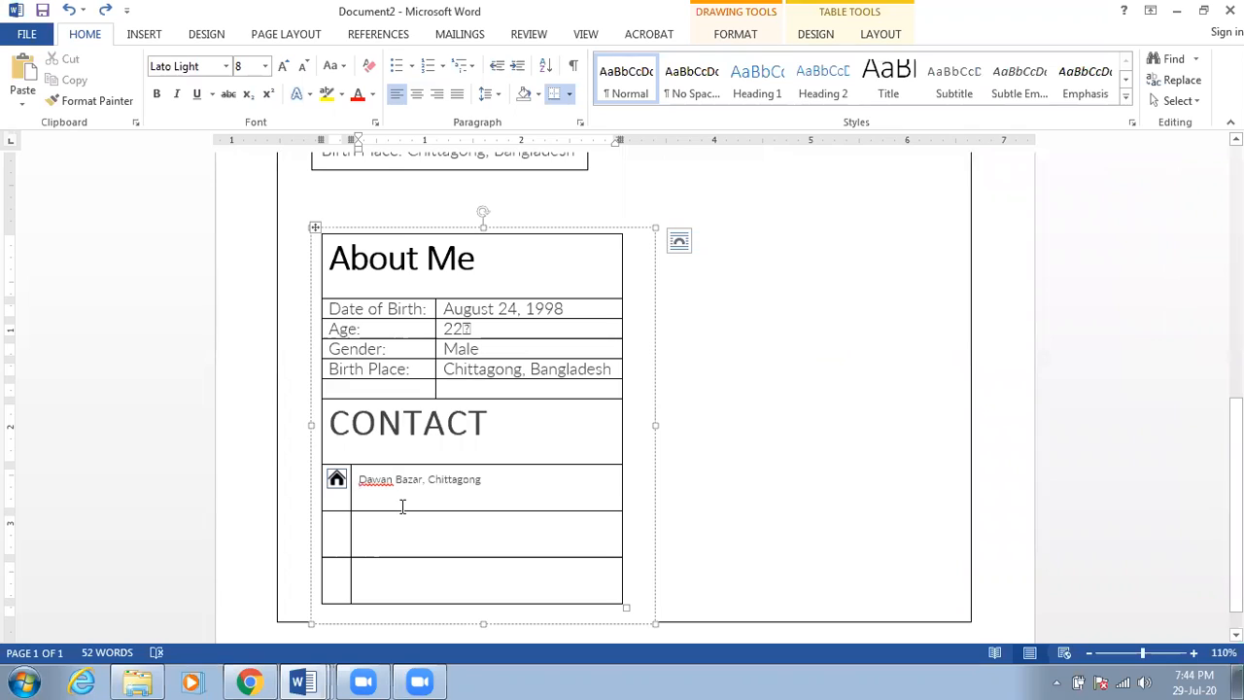
- Add two empty lines after the address in the same table cell
click(490, 480)
key(Return)
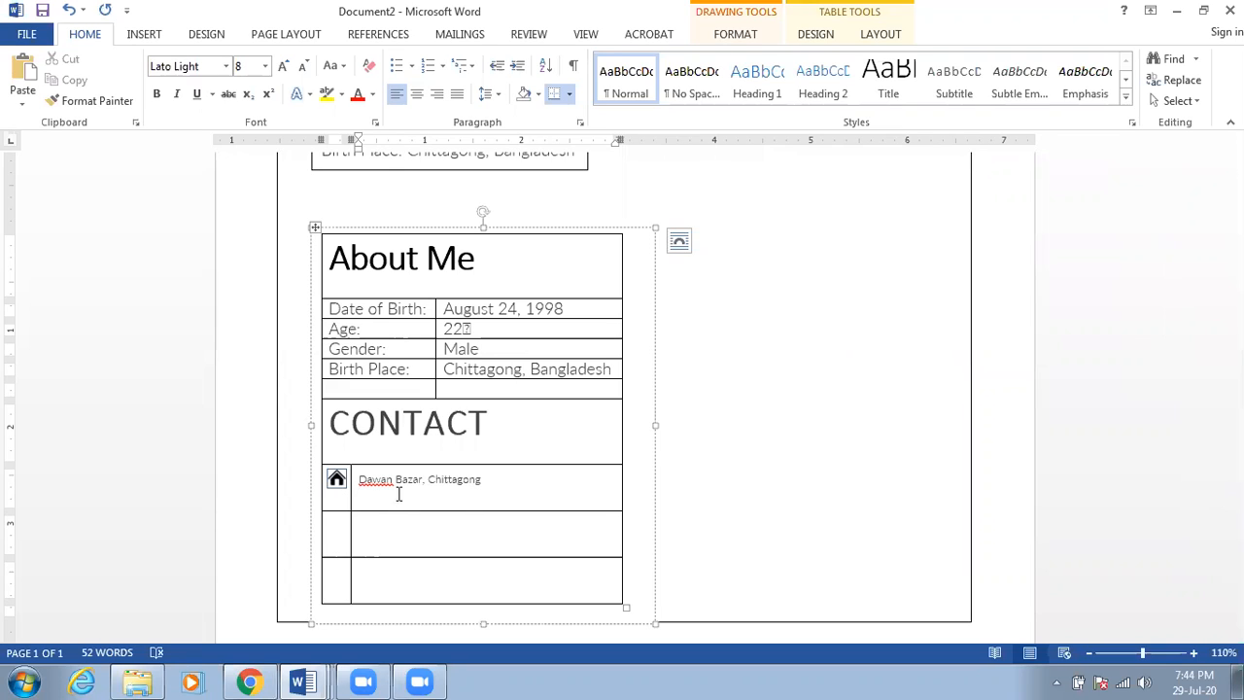
key(Return)
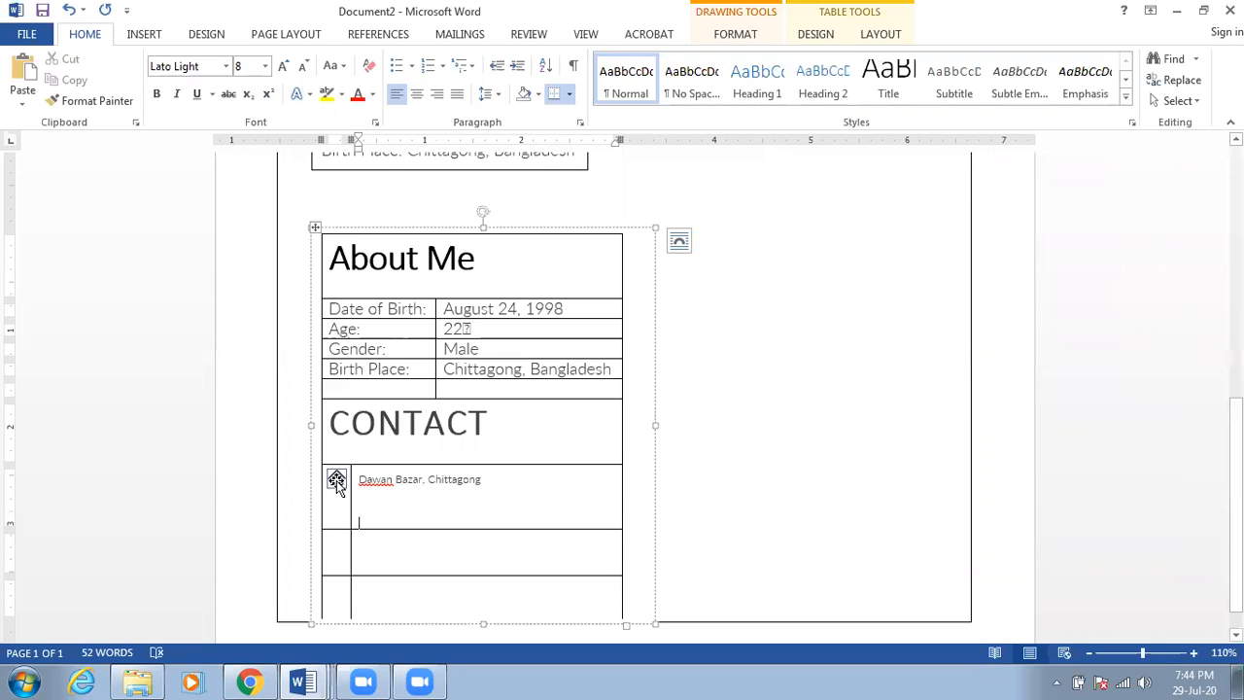
- Duplicate the house icon directly beneath the original in the same cell and select the copy
click(336, 480)
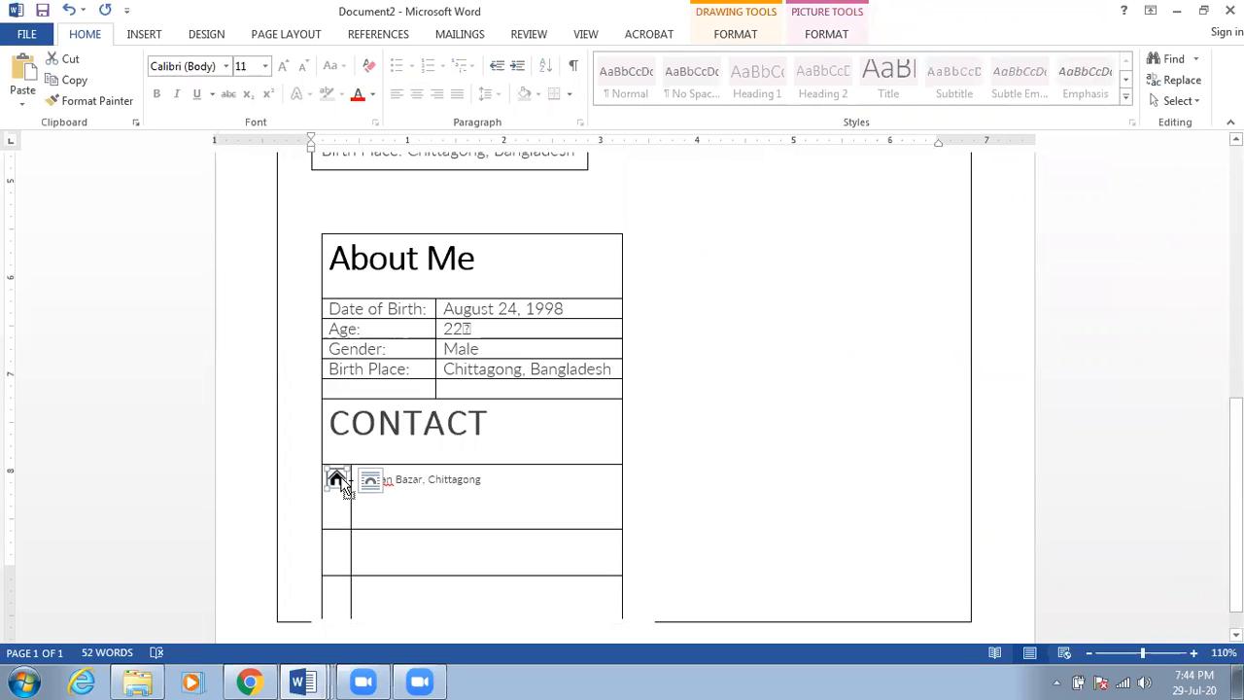
drag(336, 478, 341, 501)
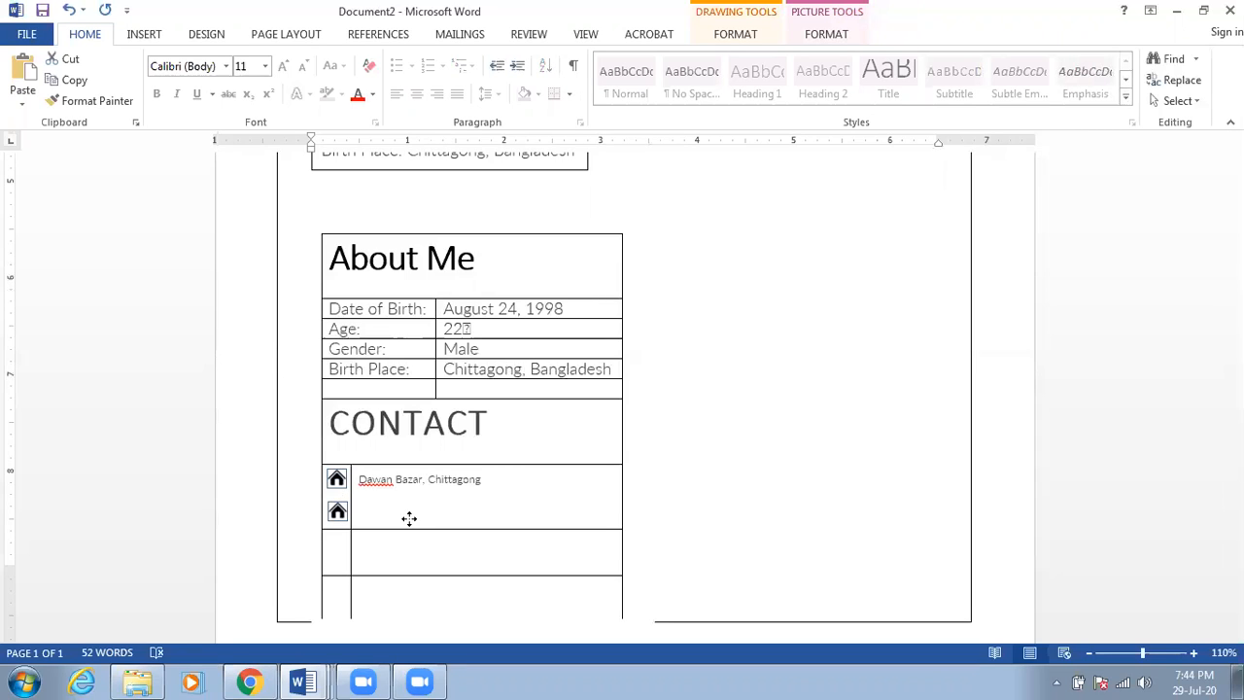
click(340, 509)
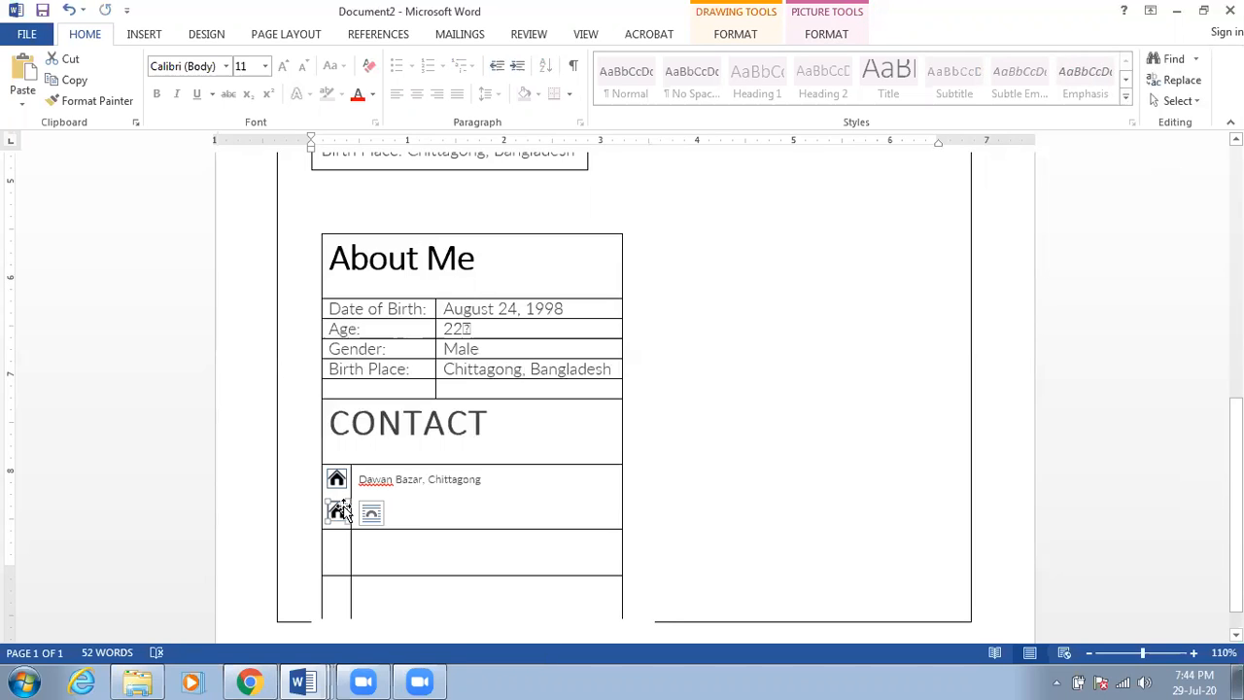
click(827, 37)
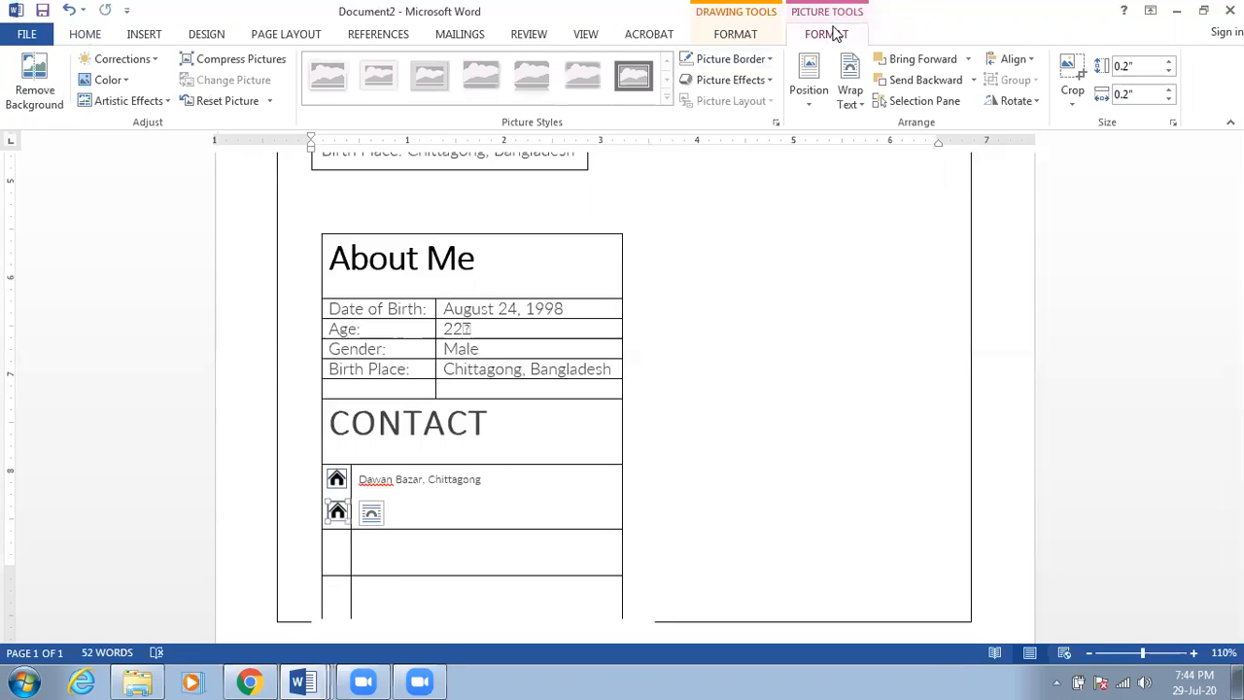
click(767, 62)
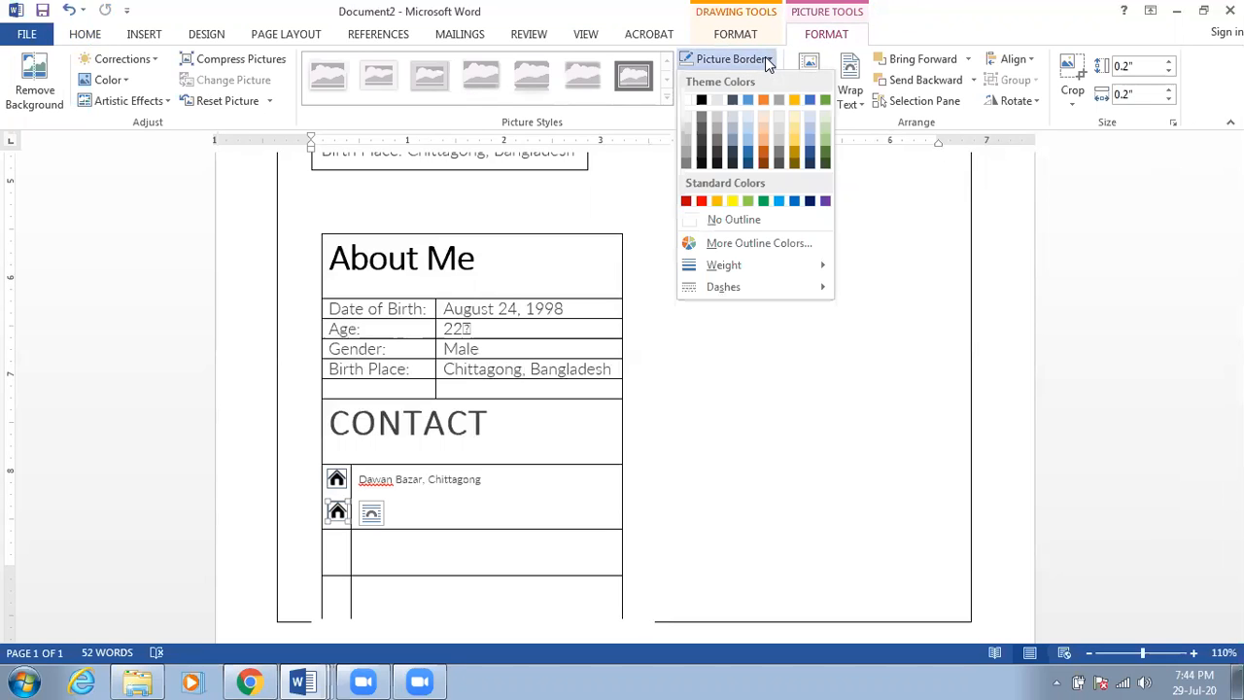
click(767, 62)
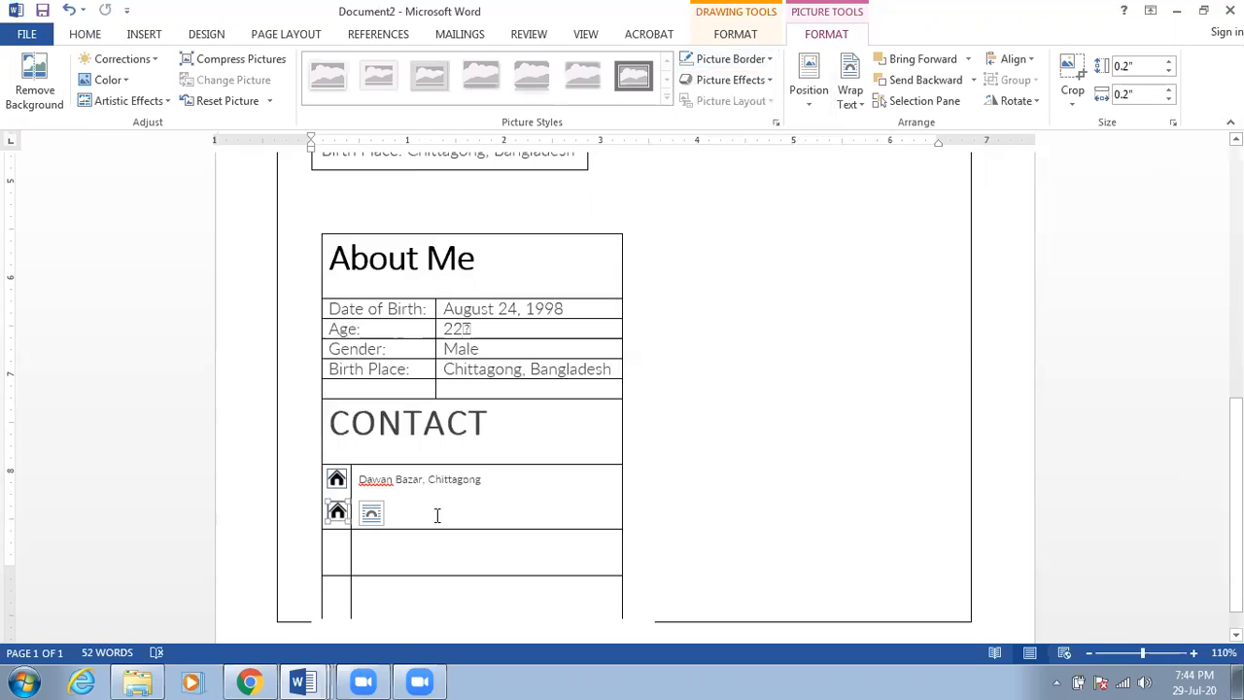
right_click(335, 515)
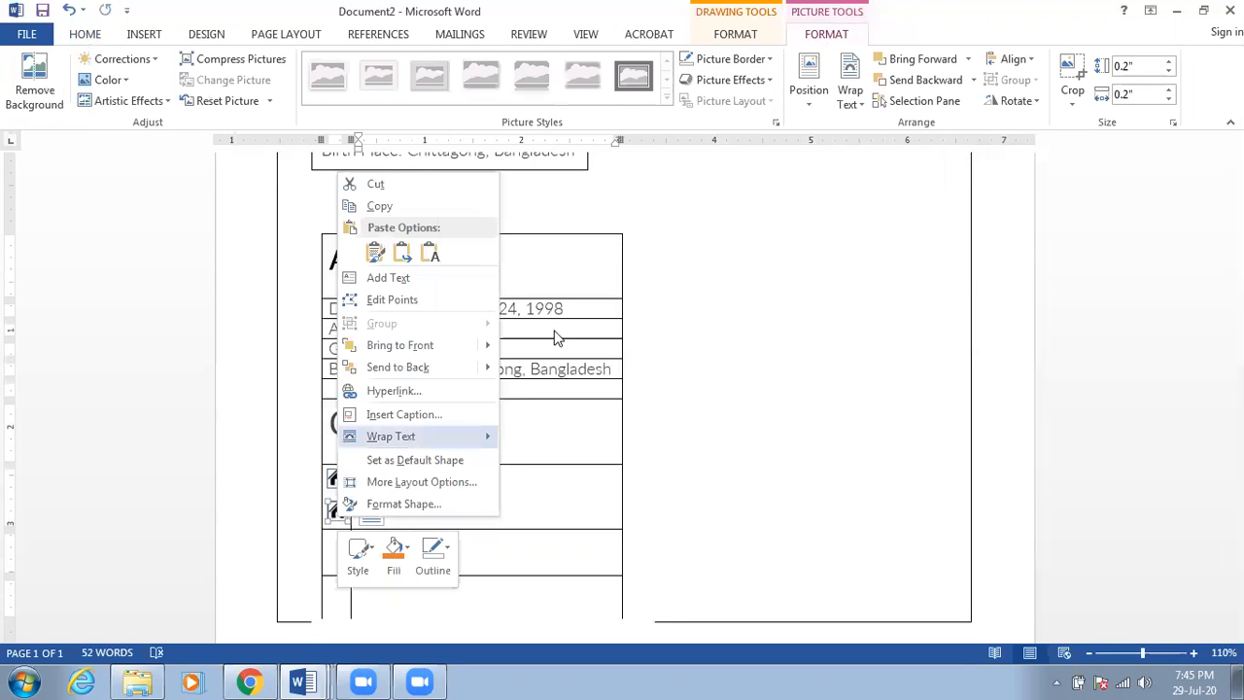
- Replace the picture fill of the lower house icon with the plain telephone handset image from the Icons folder
click(767, 41)
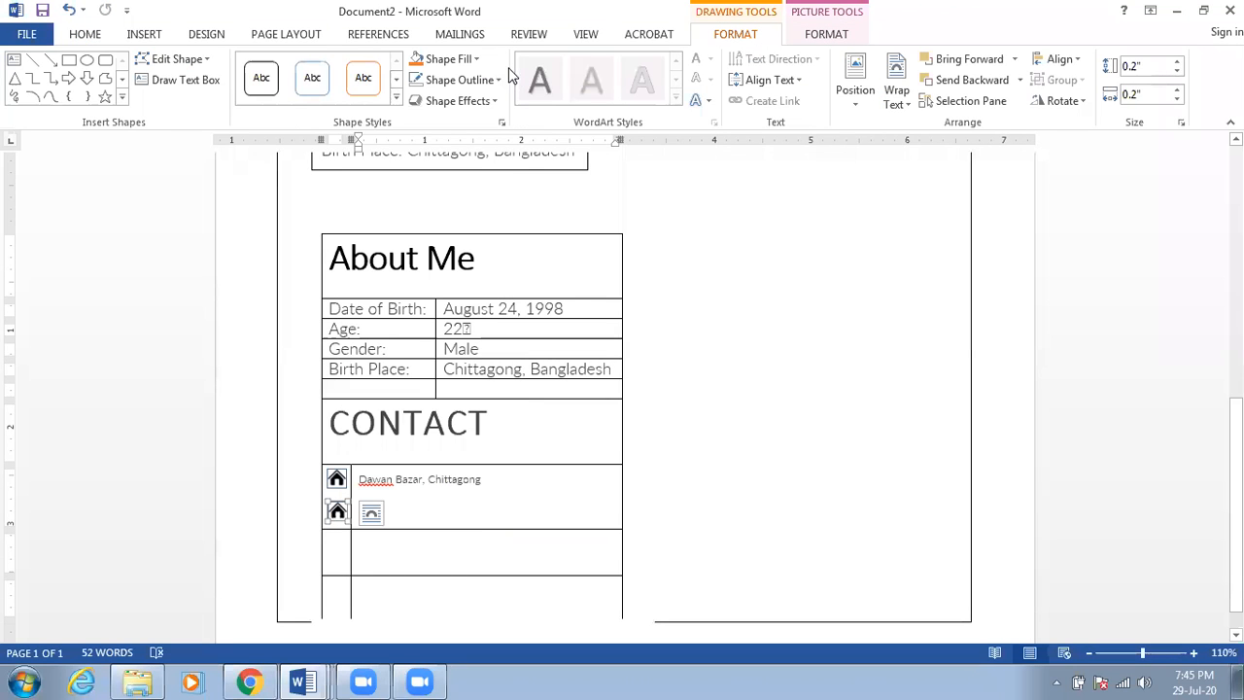
click(476, 59)
click(491, 265)
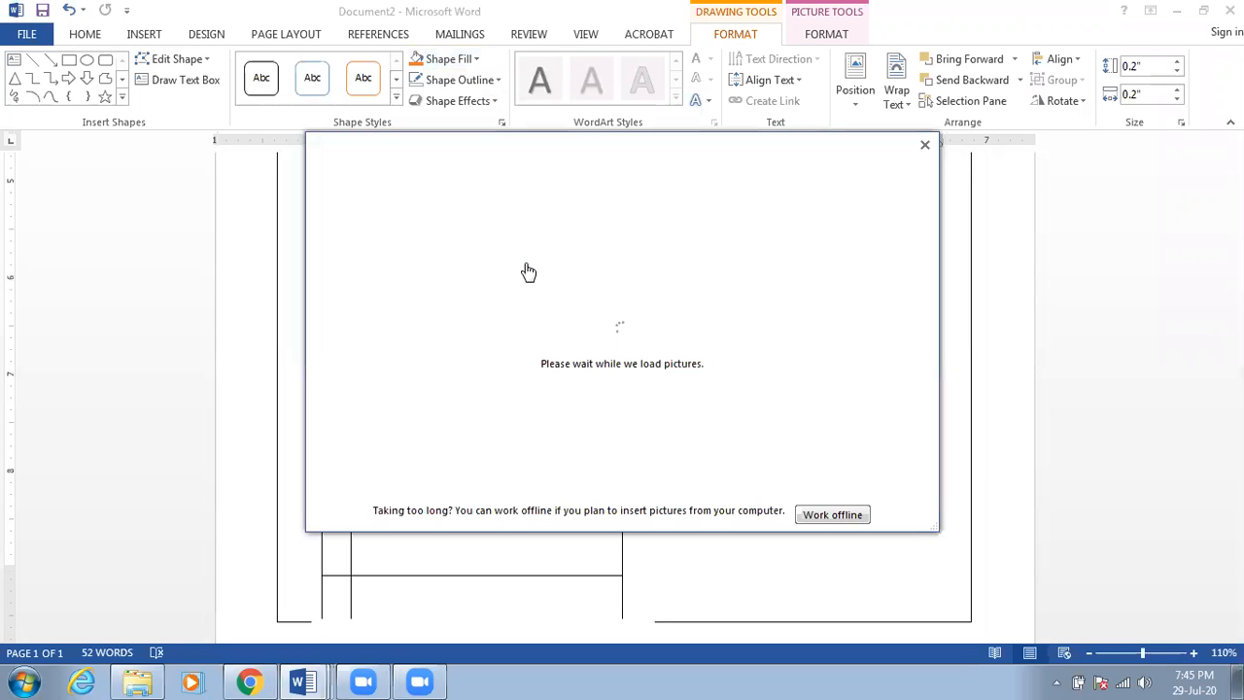
click(525, 264)
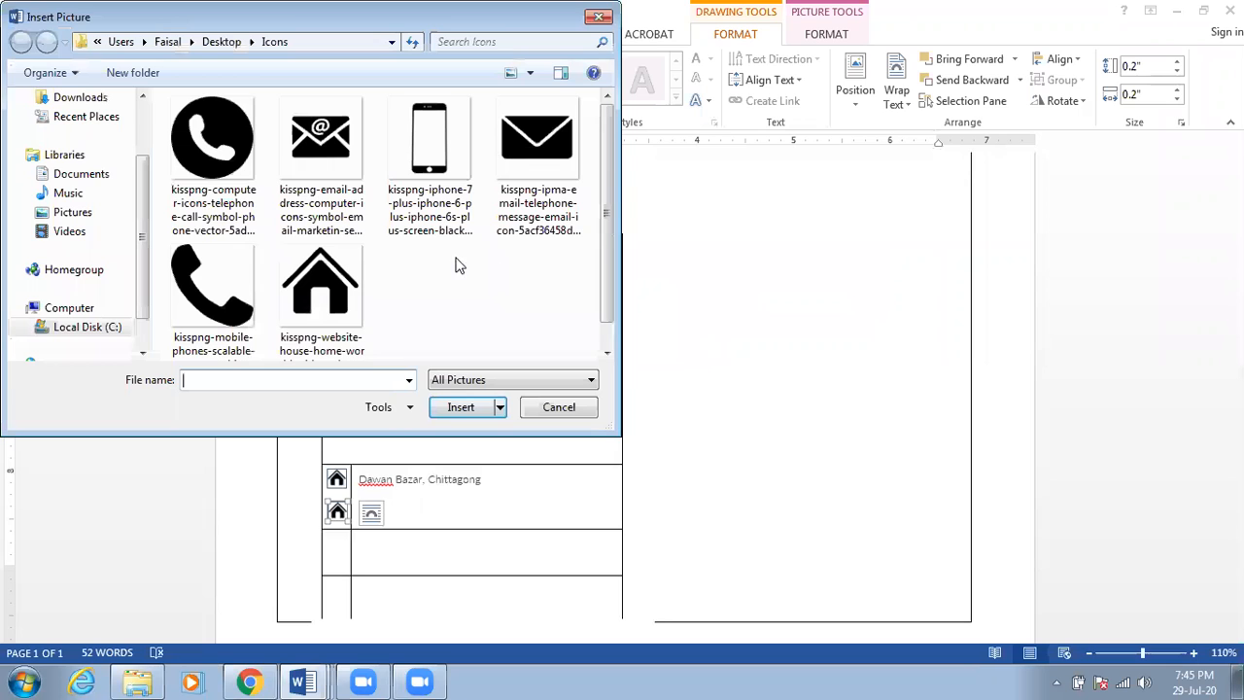
click(231, 274)
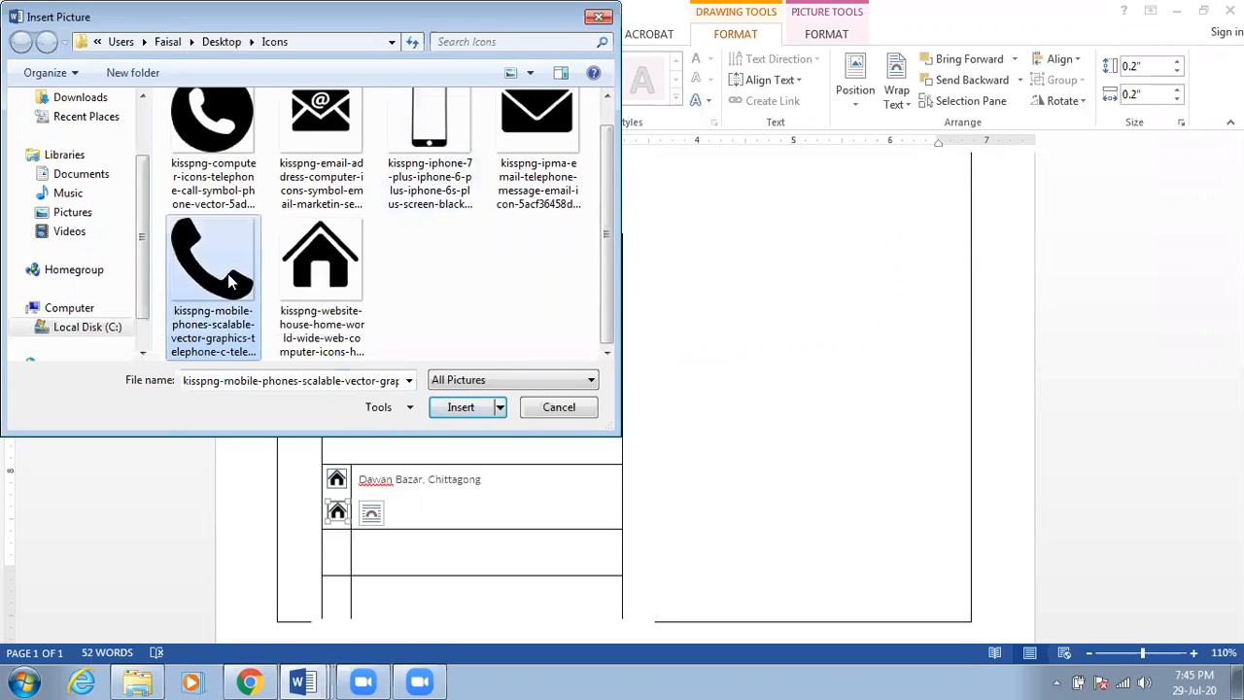
click(455, 407)
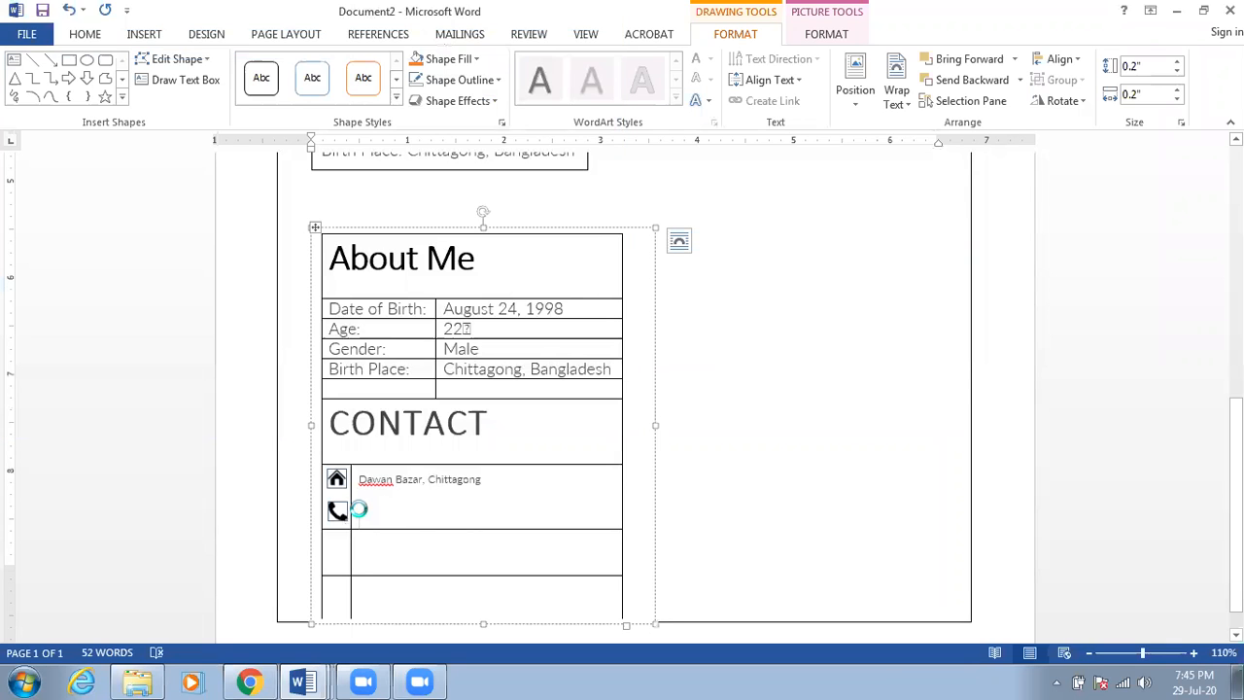
- Copy the phone number from the reference resume and paste it beside the telephone icon in Document2
click(367, 510)
click(377, 507)
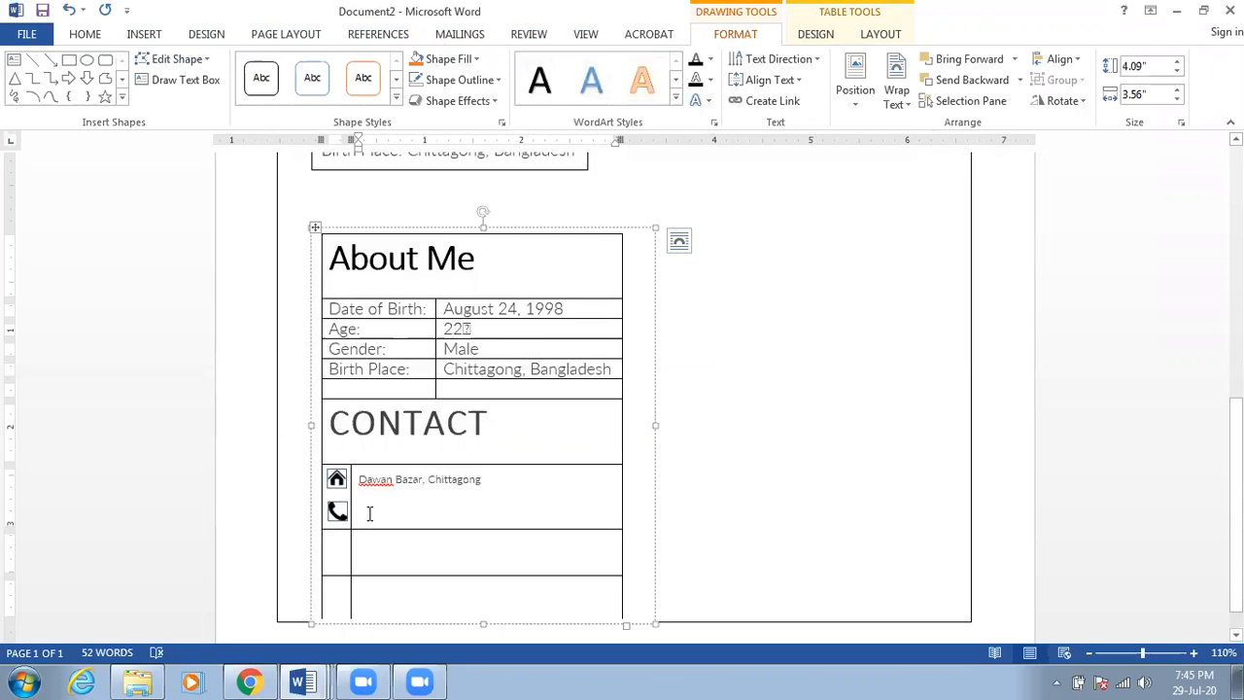
mouse_move(303, 680)
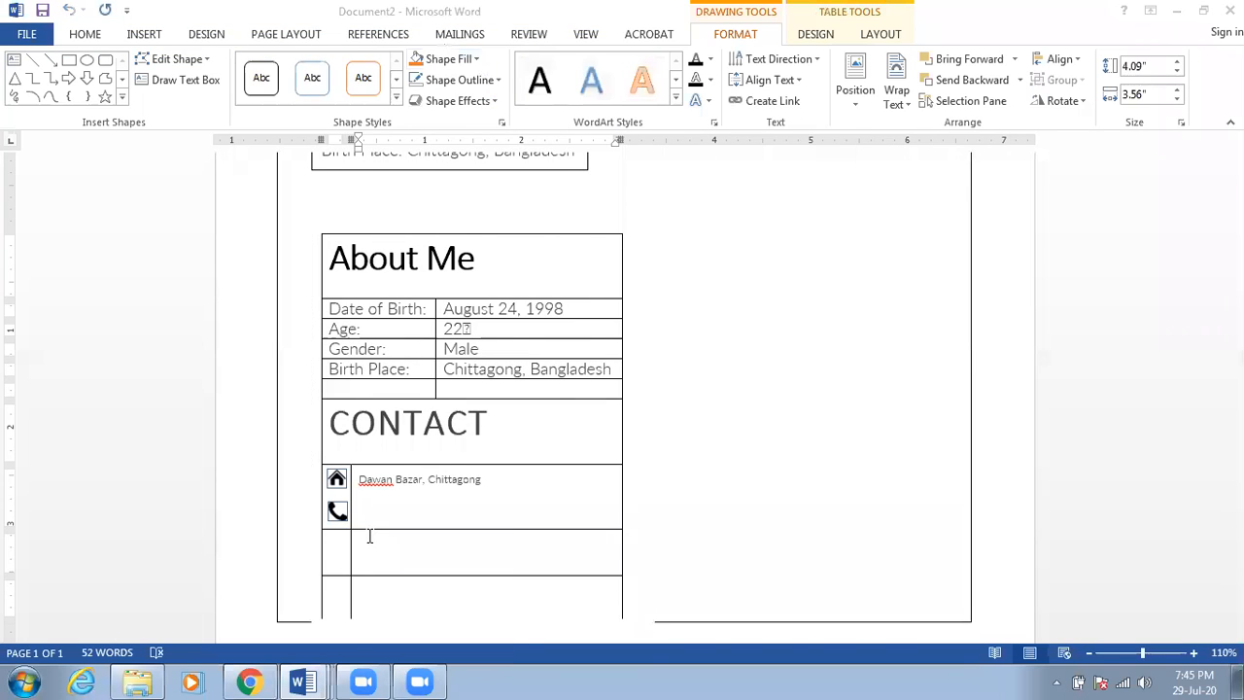
click(313, 429)
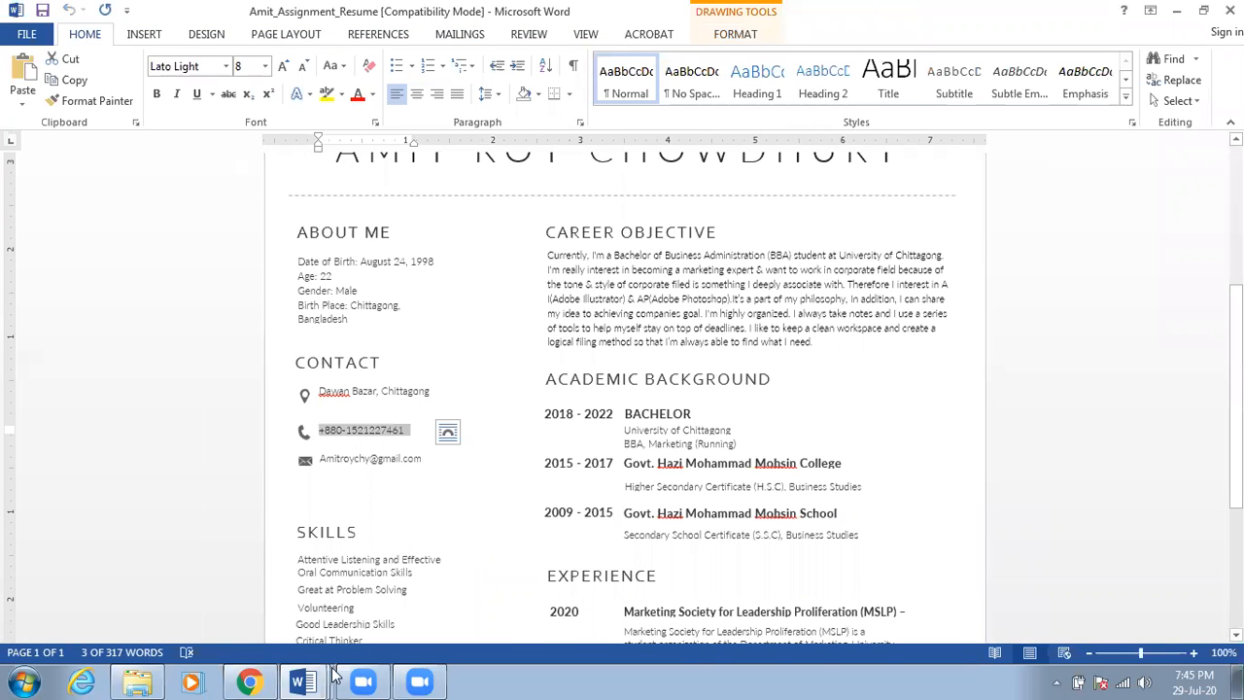
mouse_move(303, 681)
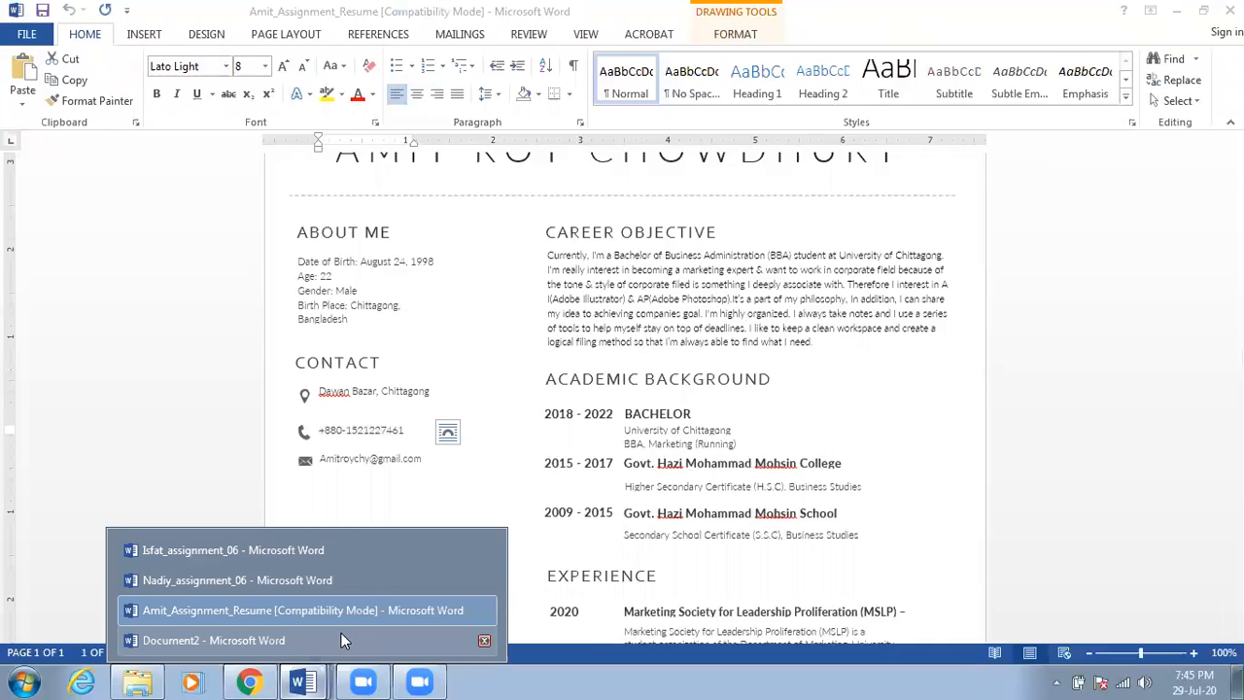
click(341, 636)
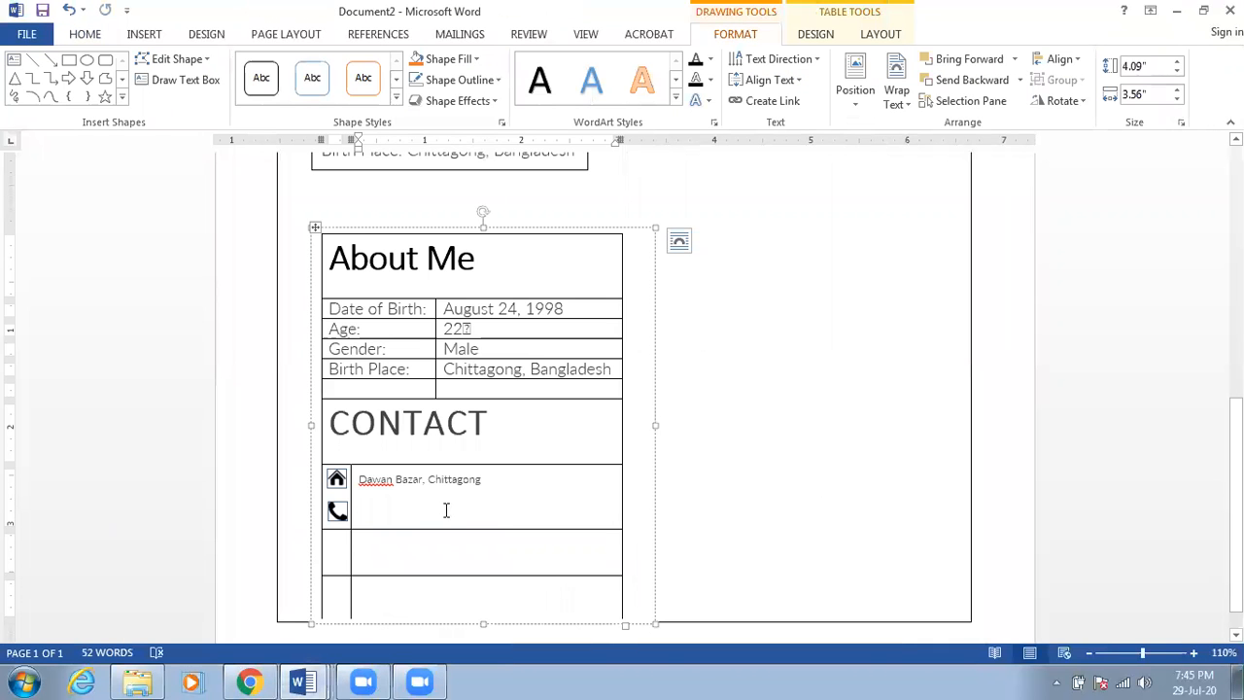
key(ctrl+v)
- Insert an empty line between the address and the phone number to align the number with the telephone icon
click(493, 481)
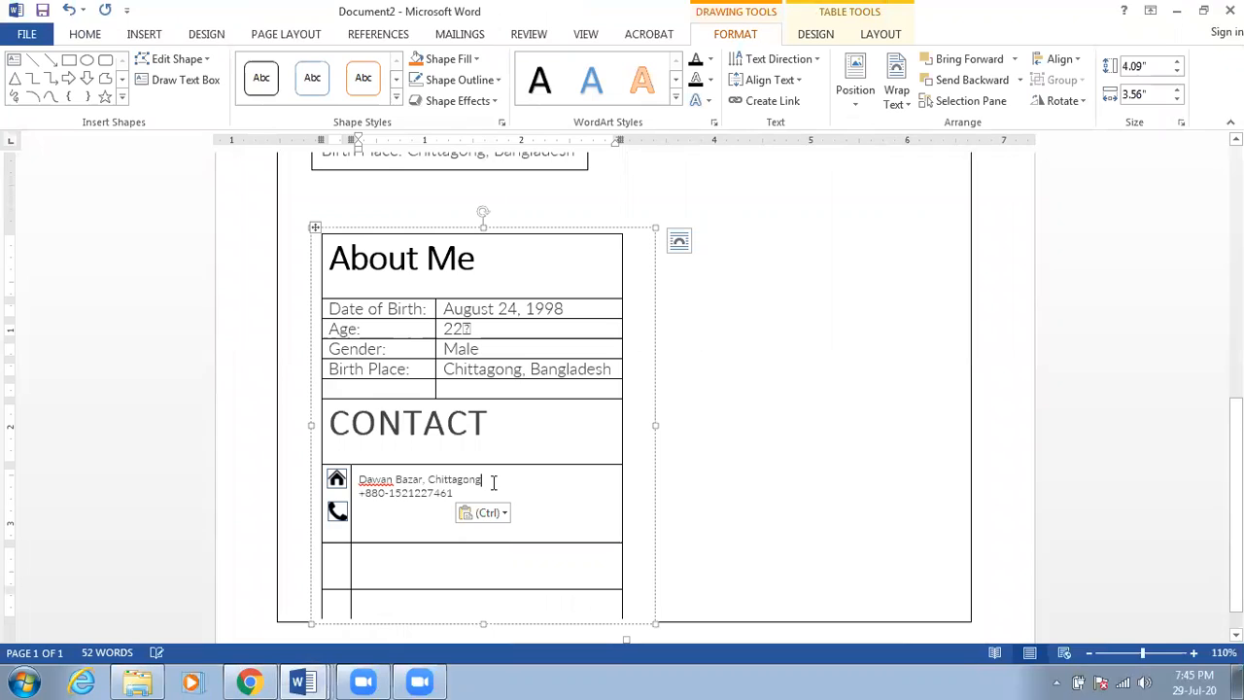
key(Return)
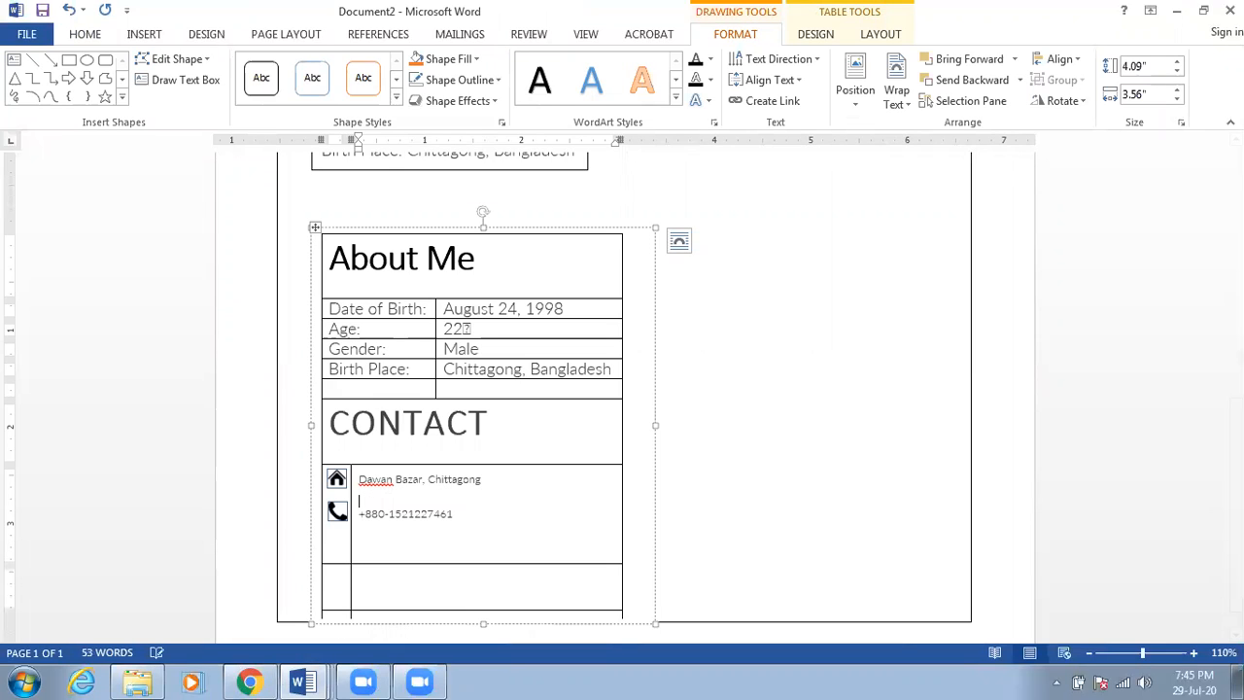
click(480, 518)
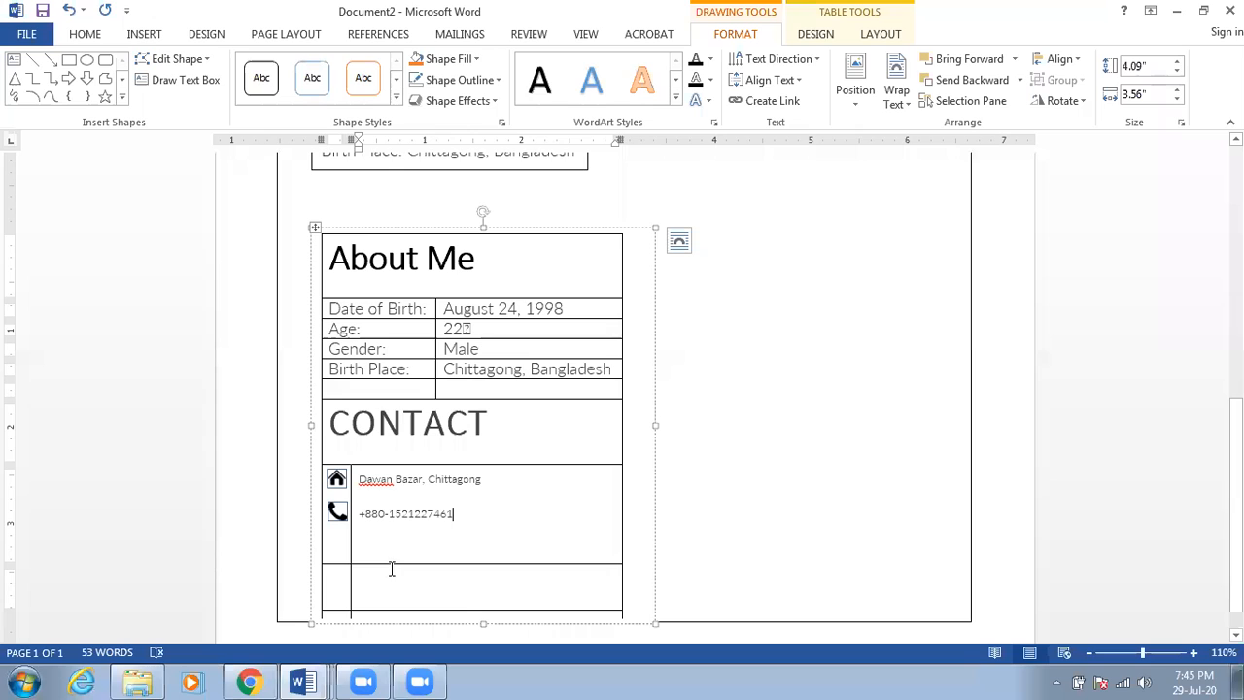
- Remove the outline from the house icon beside the address
click(335, 481)
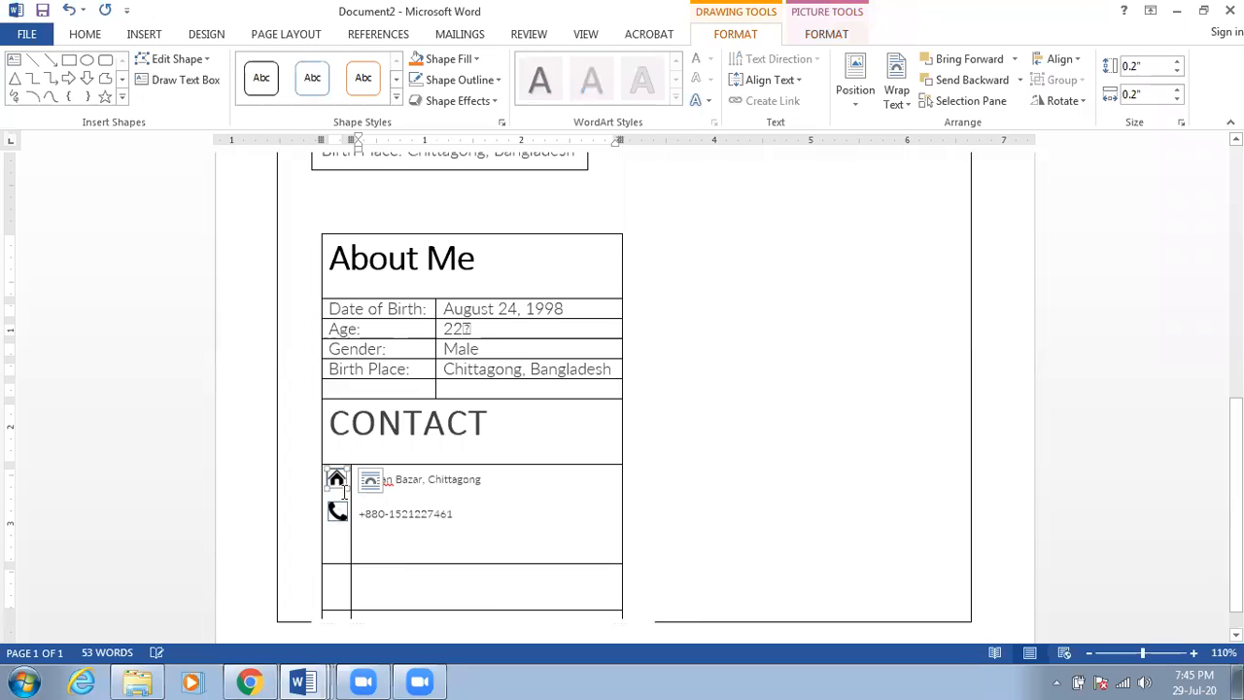
click(337, 513)
click(338, 482)
right_click(339, 489)
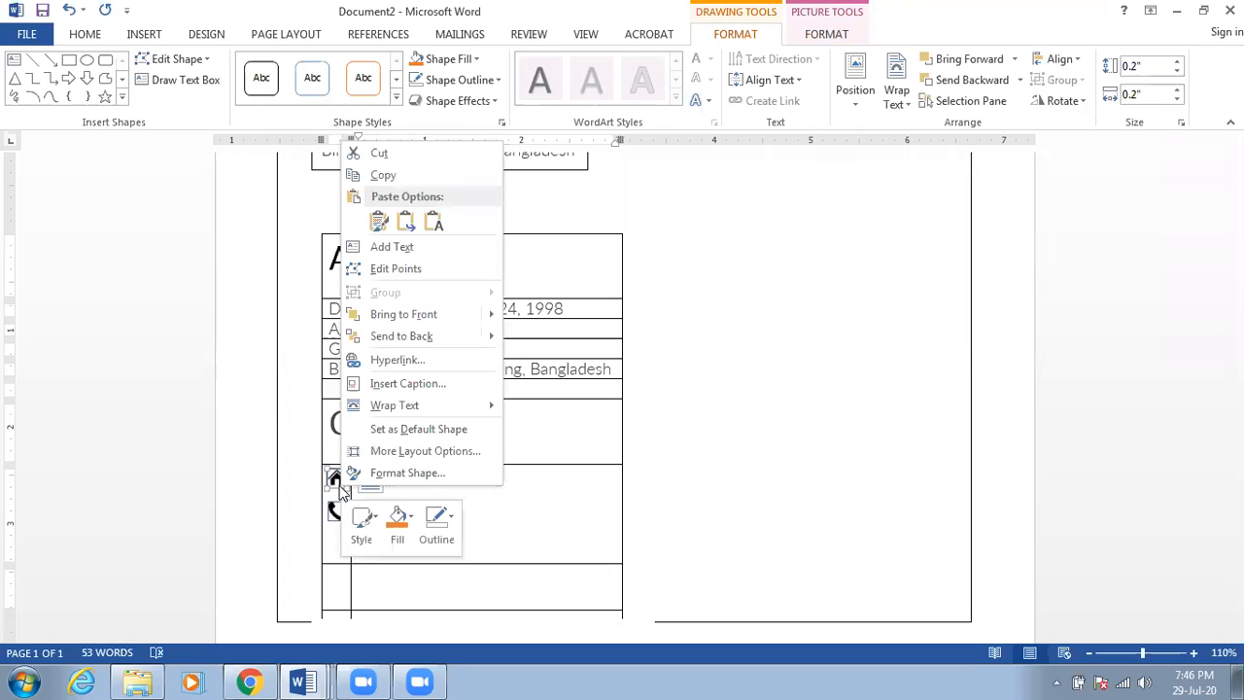
click(450, 523)
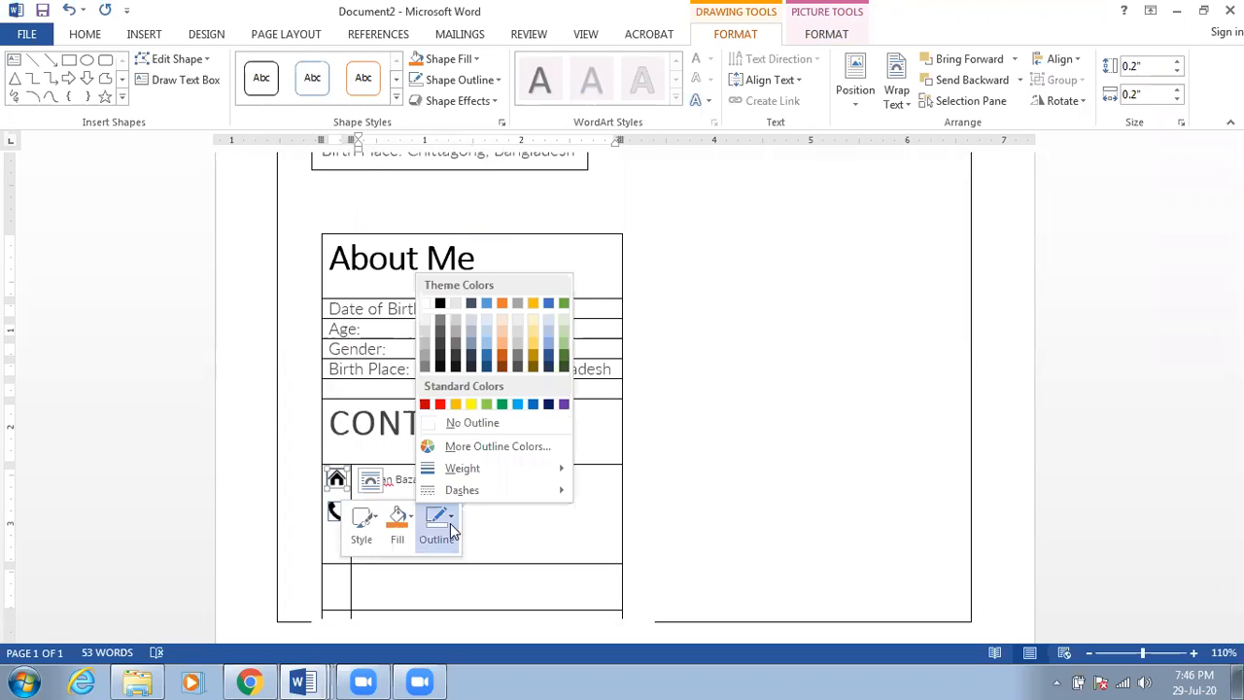
click(482, 423)
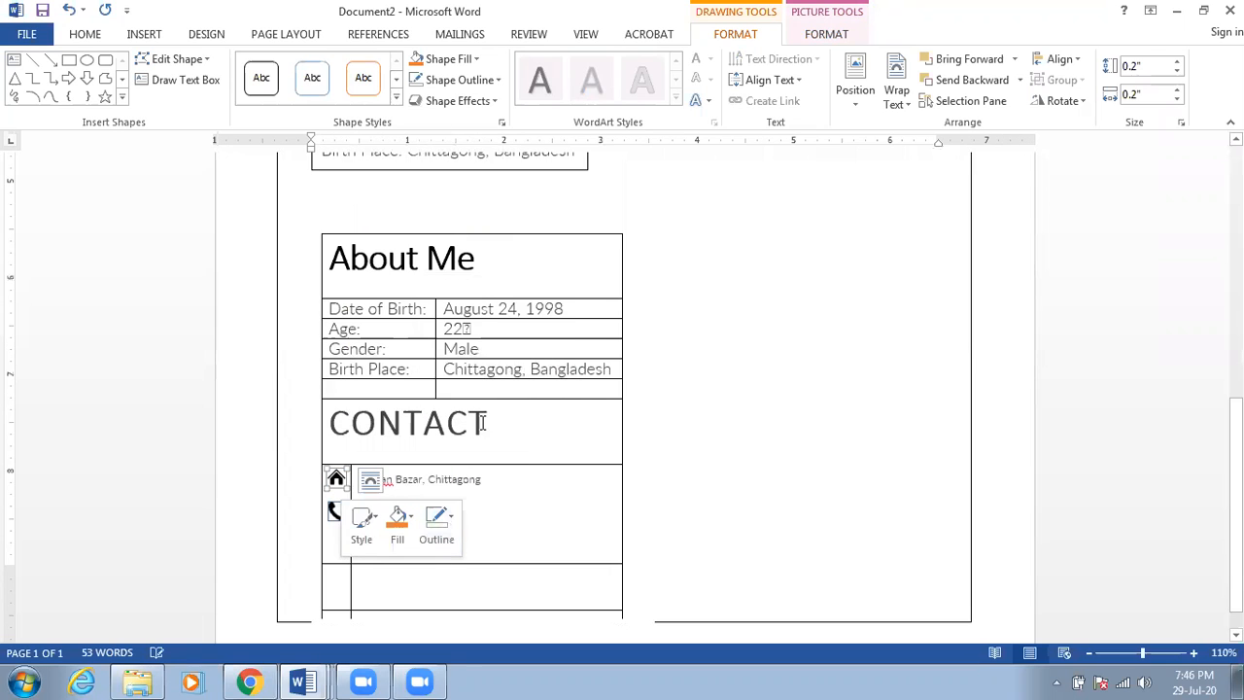
click(506, 483)
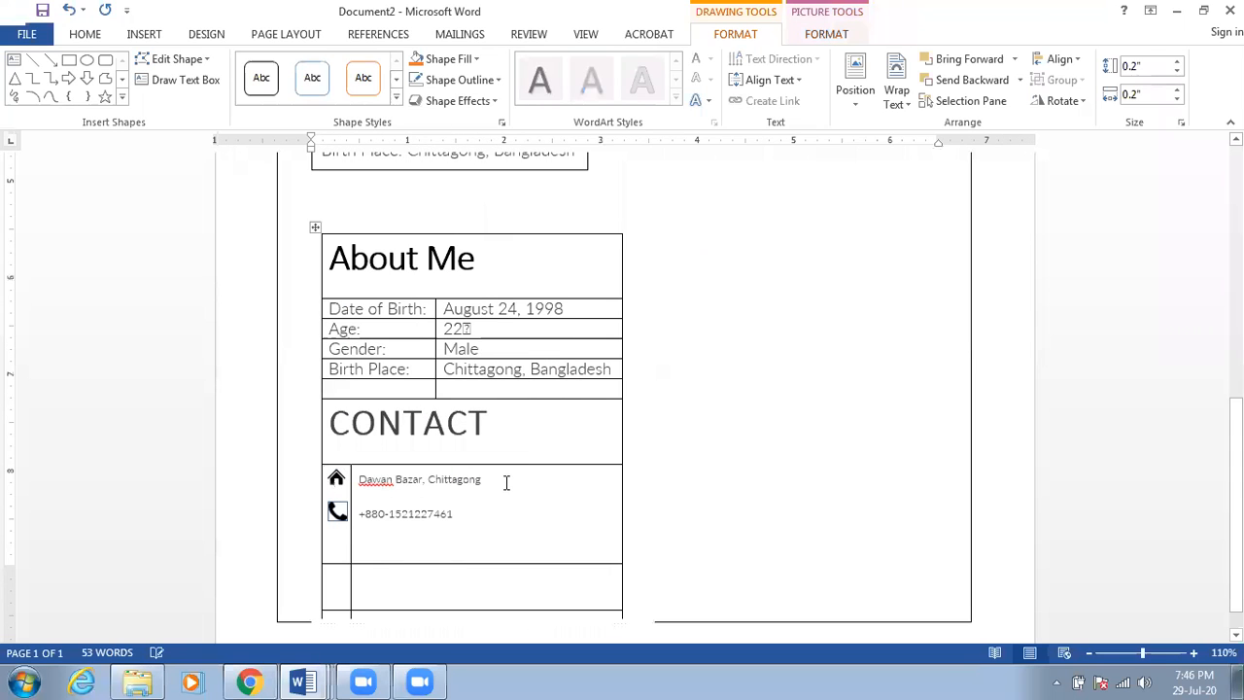
- Remove the outline from the telephone icon beside the phone number
drag(337, 510, 371, 515)
right_click(370, 514)
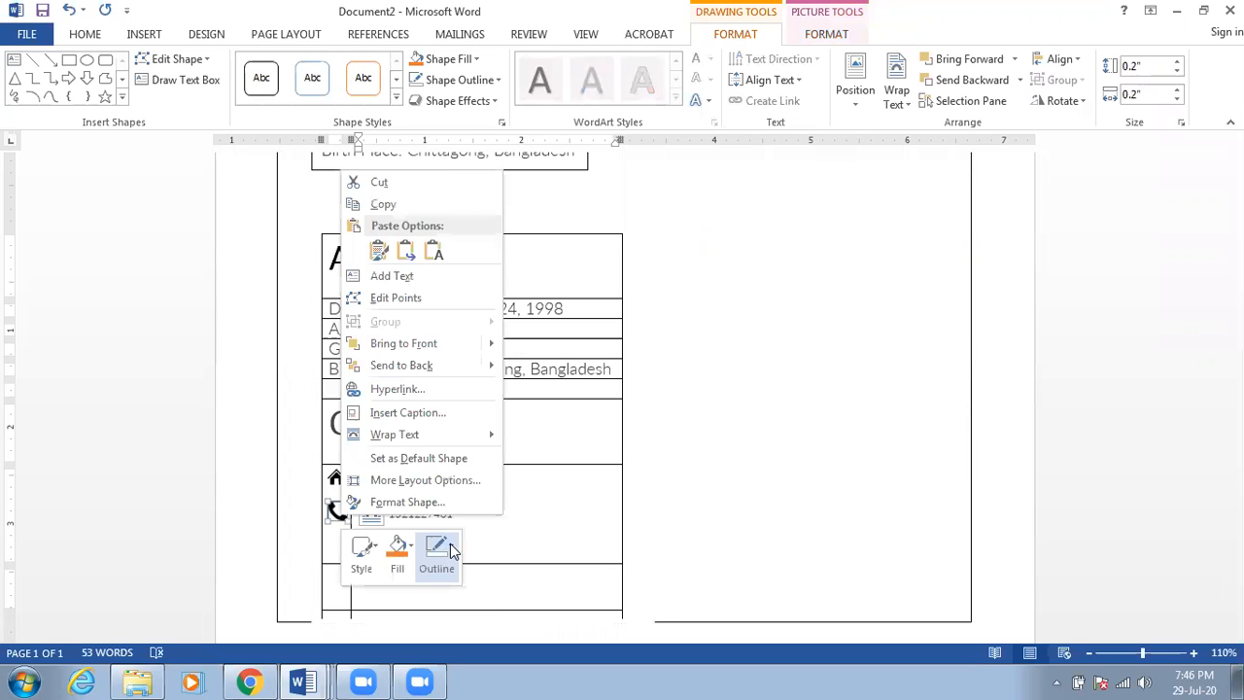
click(450, 543)
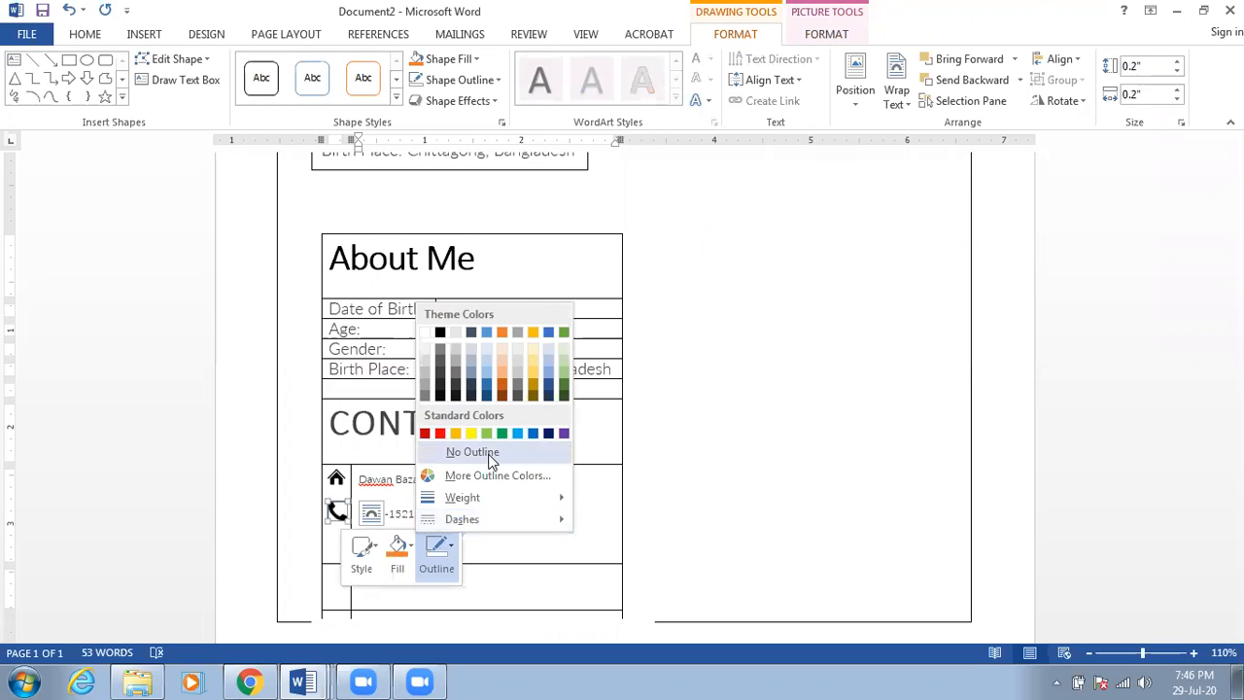
click(490, 454)
click(470, 502)
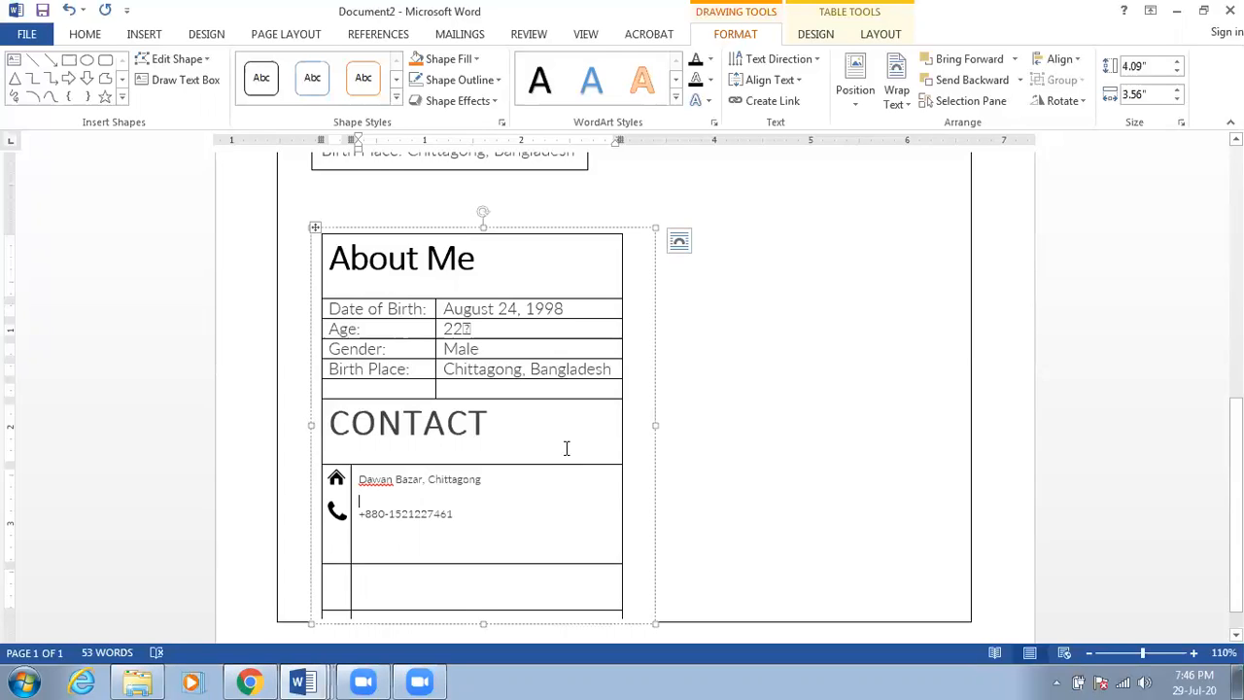
- Remove all borders from the entire table holding the About Me and CONTACT sections
click(315, 231)
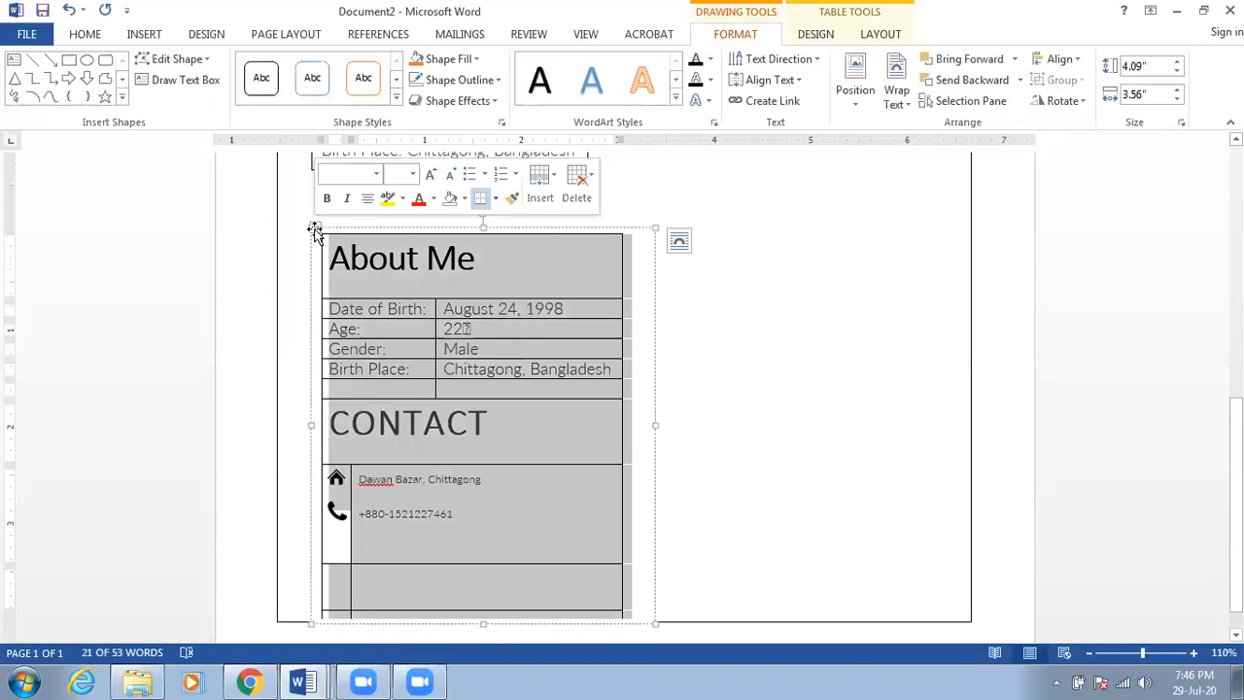
click(494, 198)
click(535, 315)
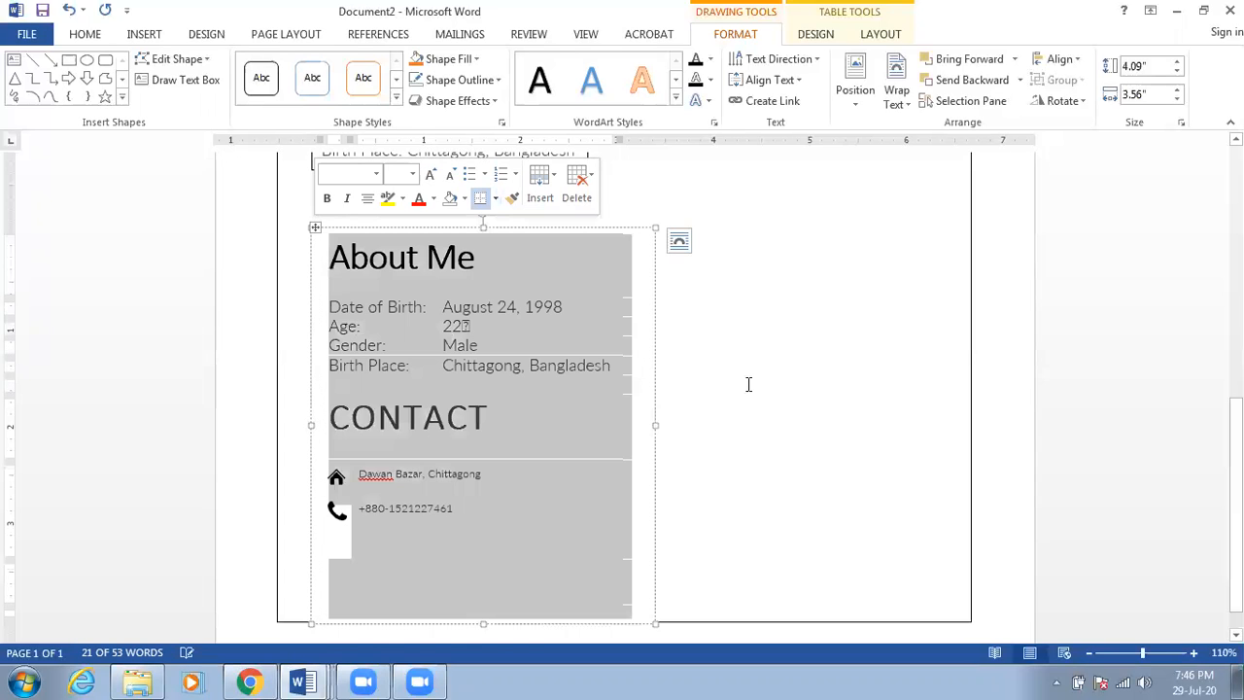
click(748, 383)
- Set the large text box framing the resume page to No Outline
scroll(422, 553, down, 8)
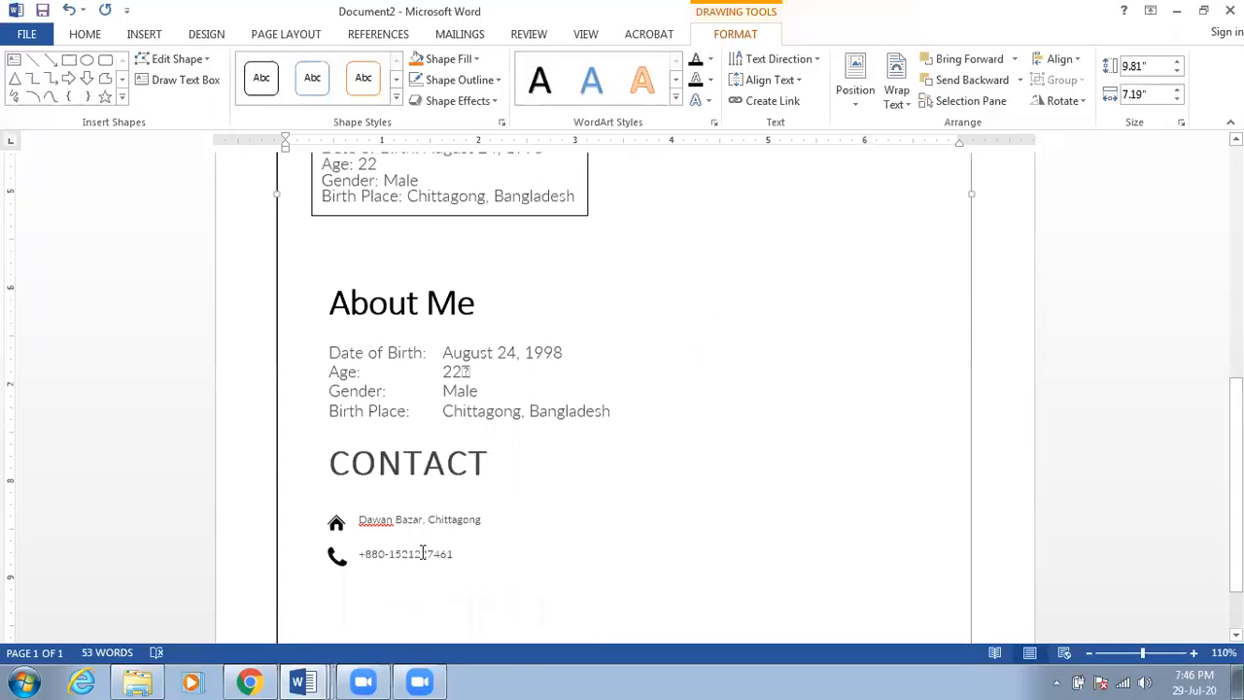
scroll(408, 527, down, 1)
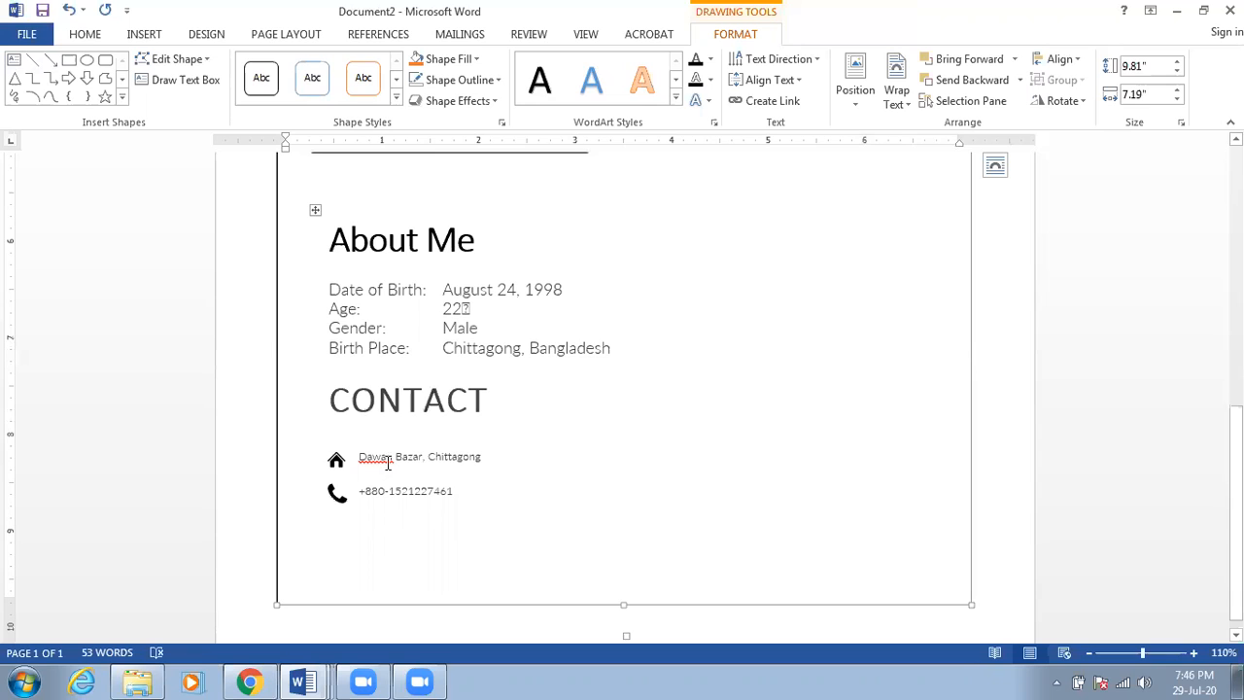
scroll(409, 470, down, 3)
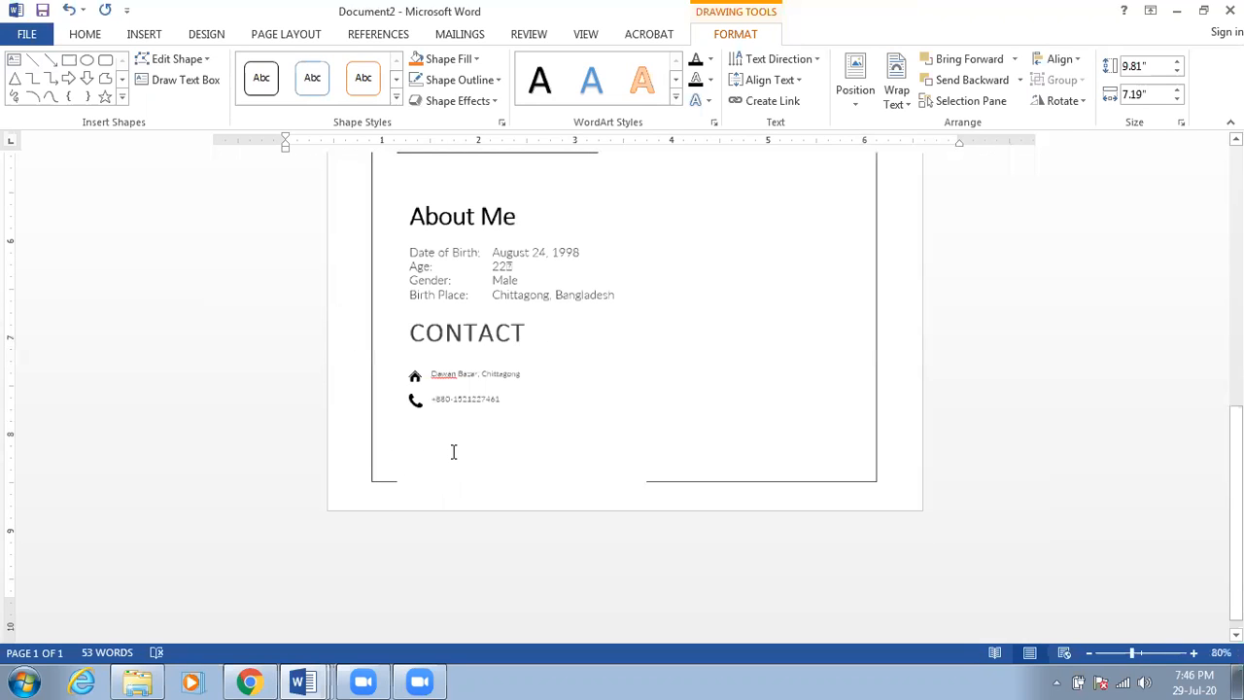
scroll(453, 450, down, 2)
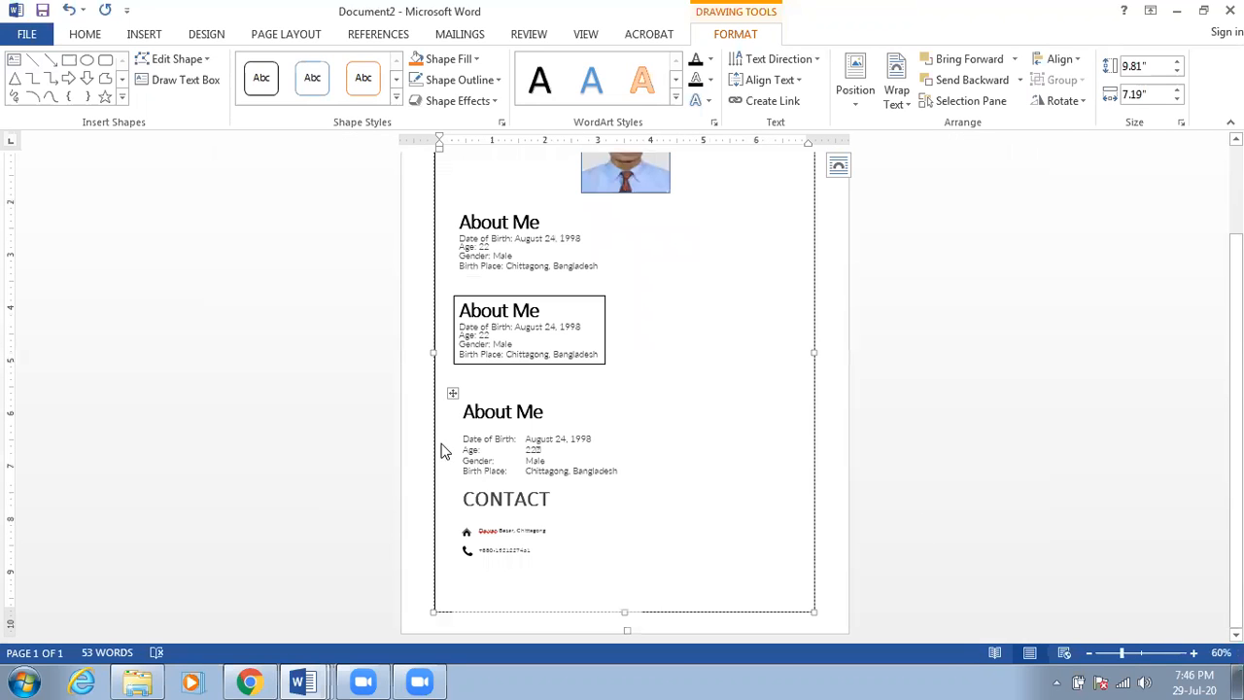
click(434, 444)
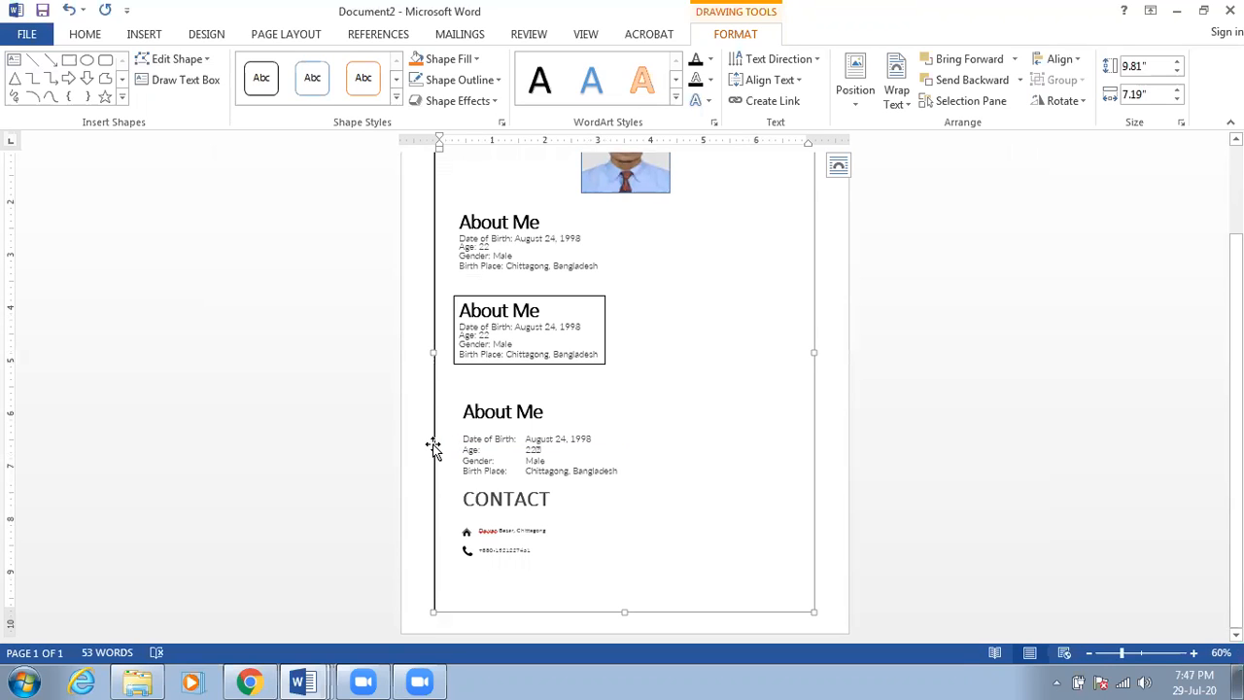
right_click(434, 450)
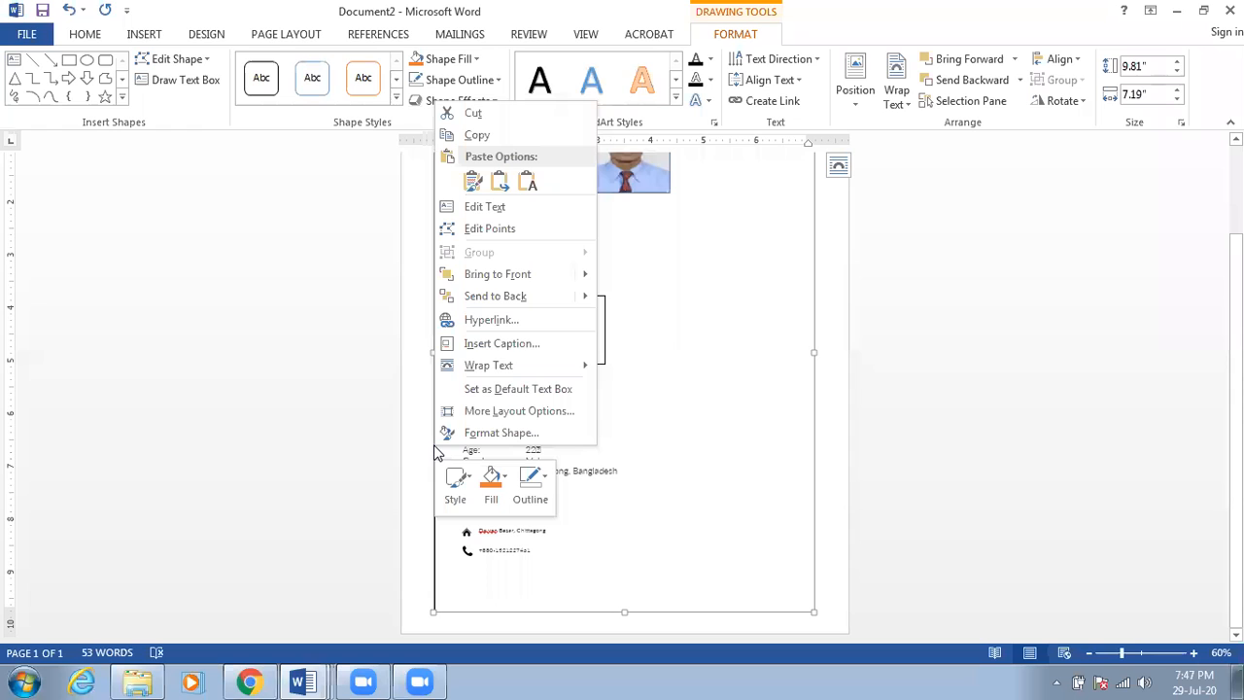
click(541, 486)
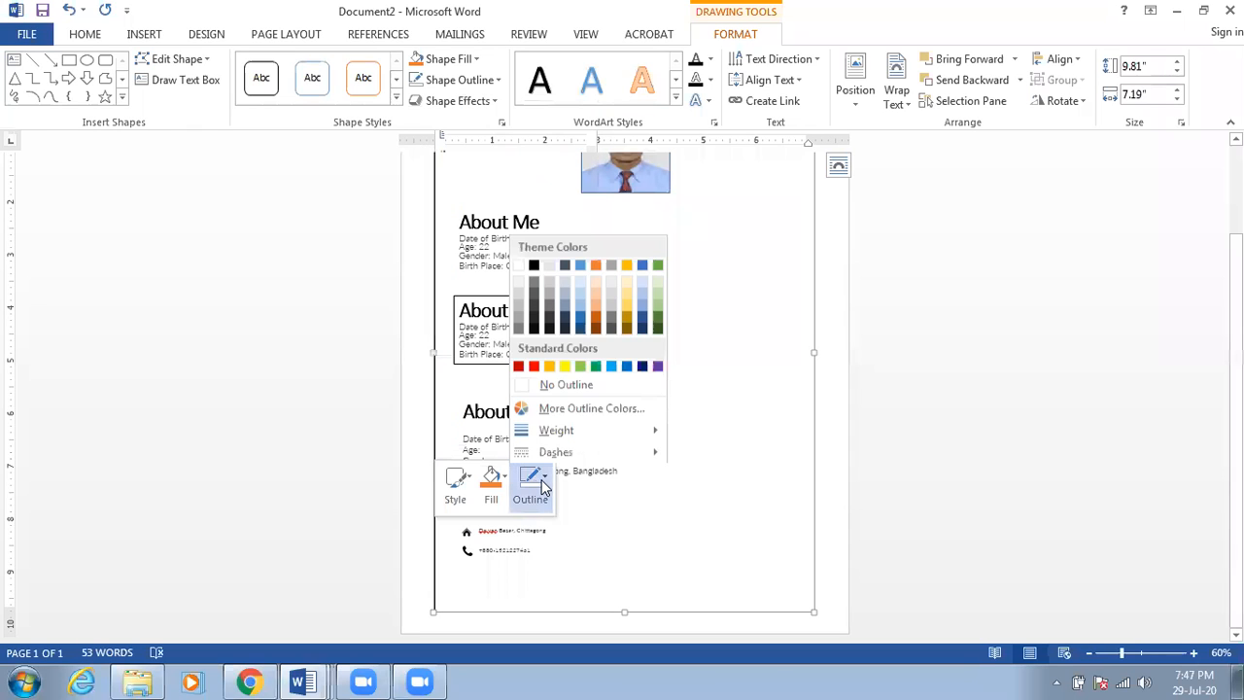
click(592, 383)
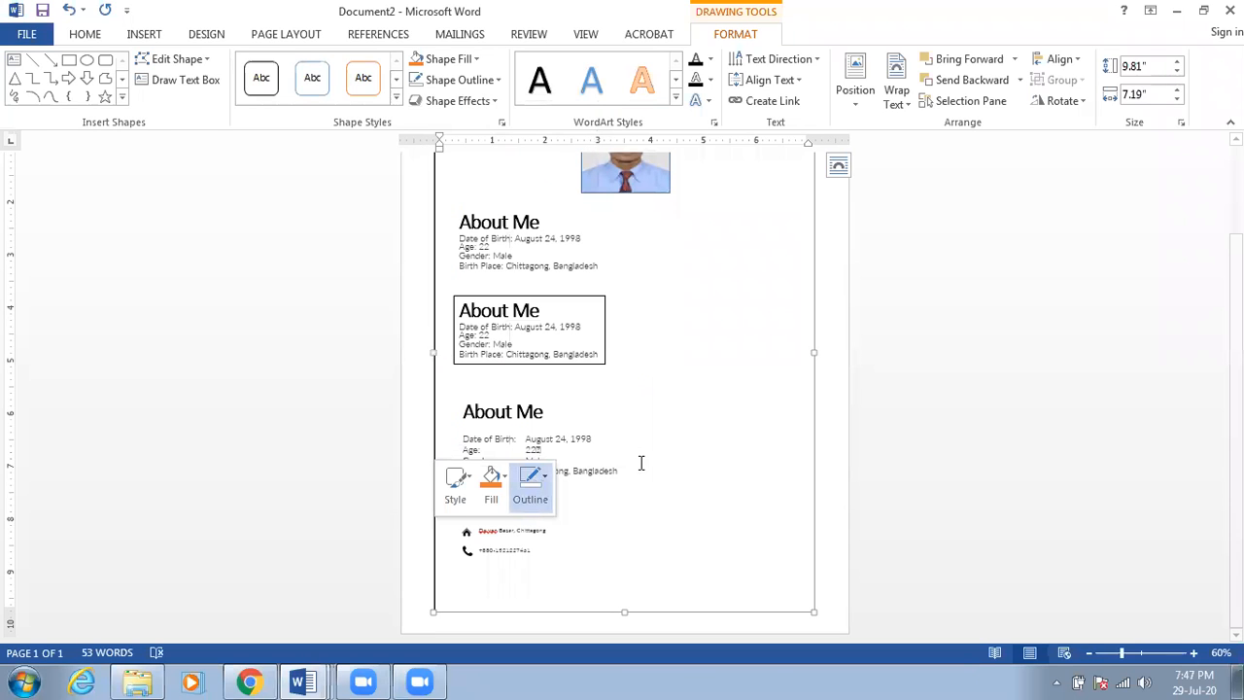
click(641, 497)
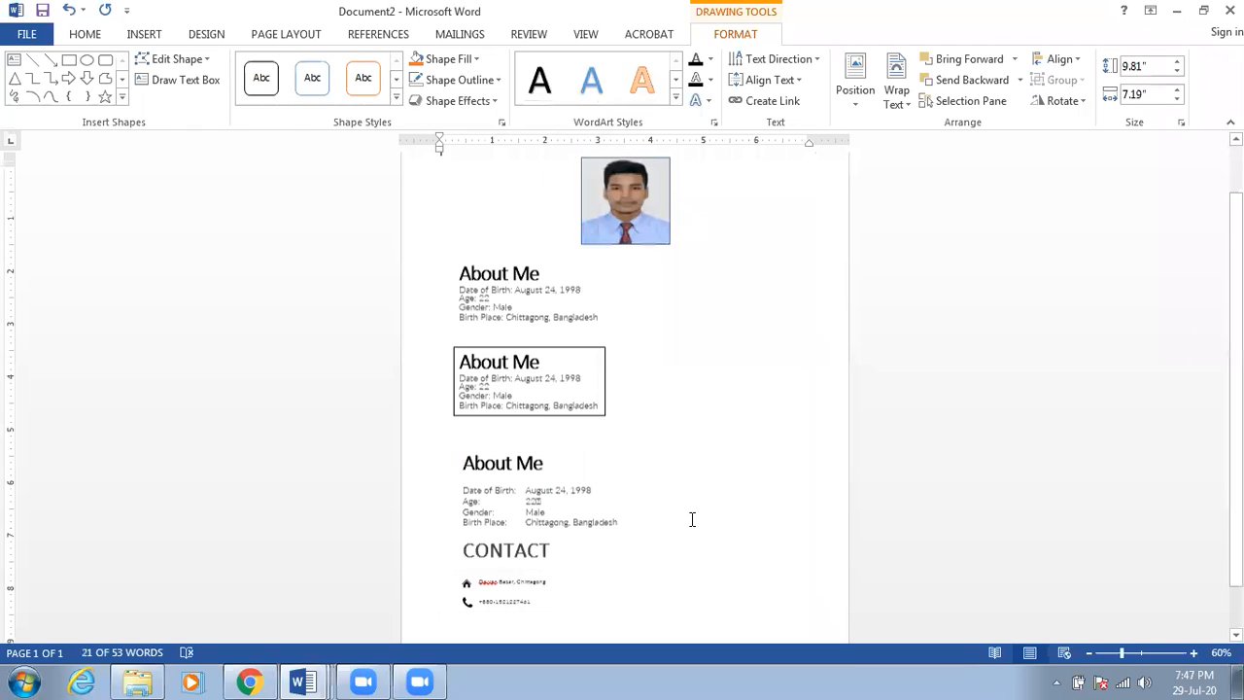
scroll(692, 519, down, 1)
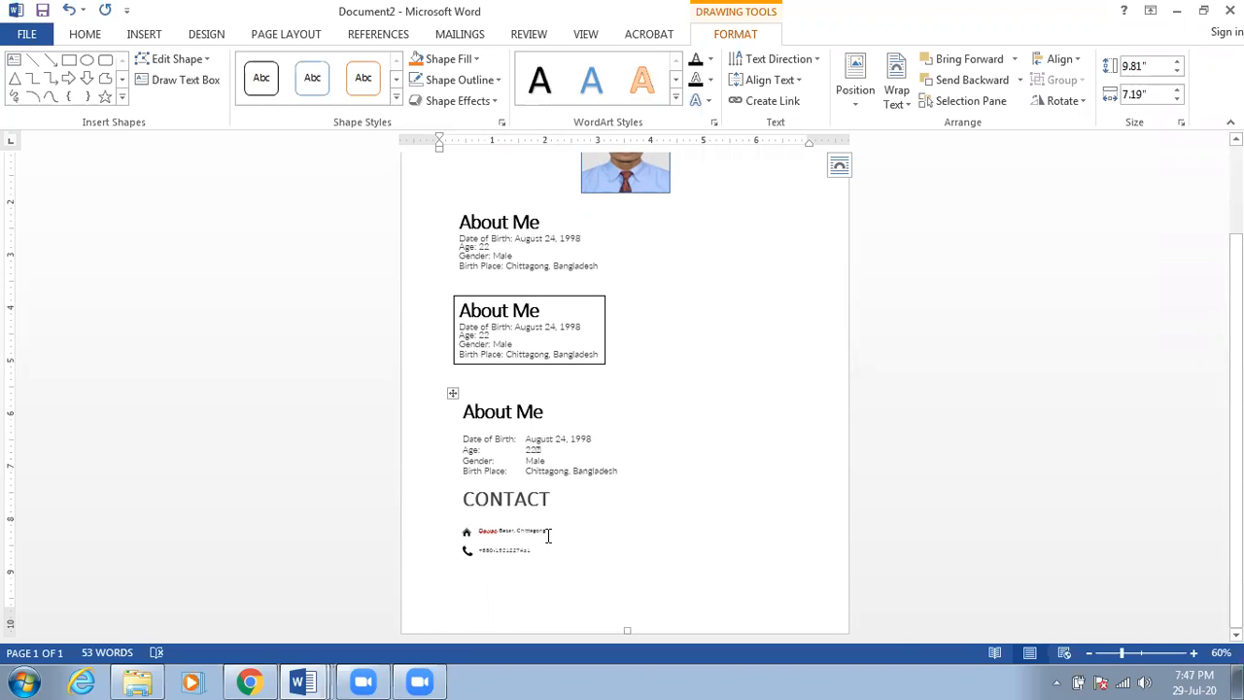
scroll(548, 536, up, 1)
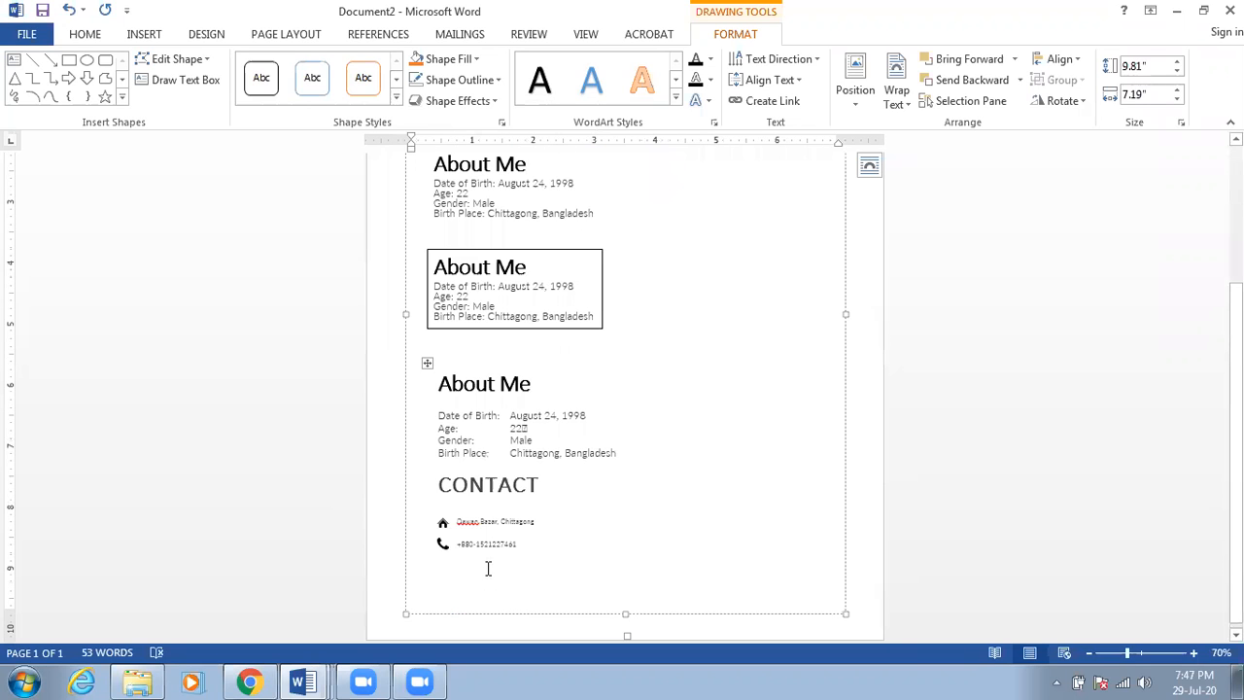
scroll(488, 568, up, 3)
scroll(488, 568, down, 3)
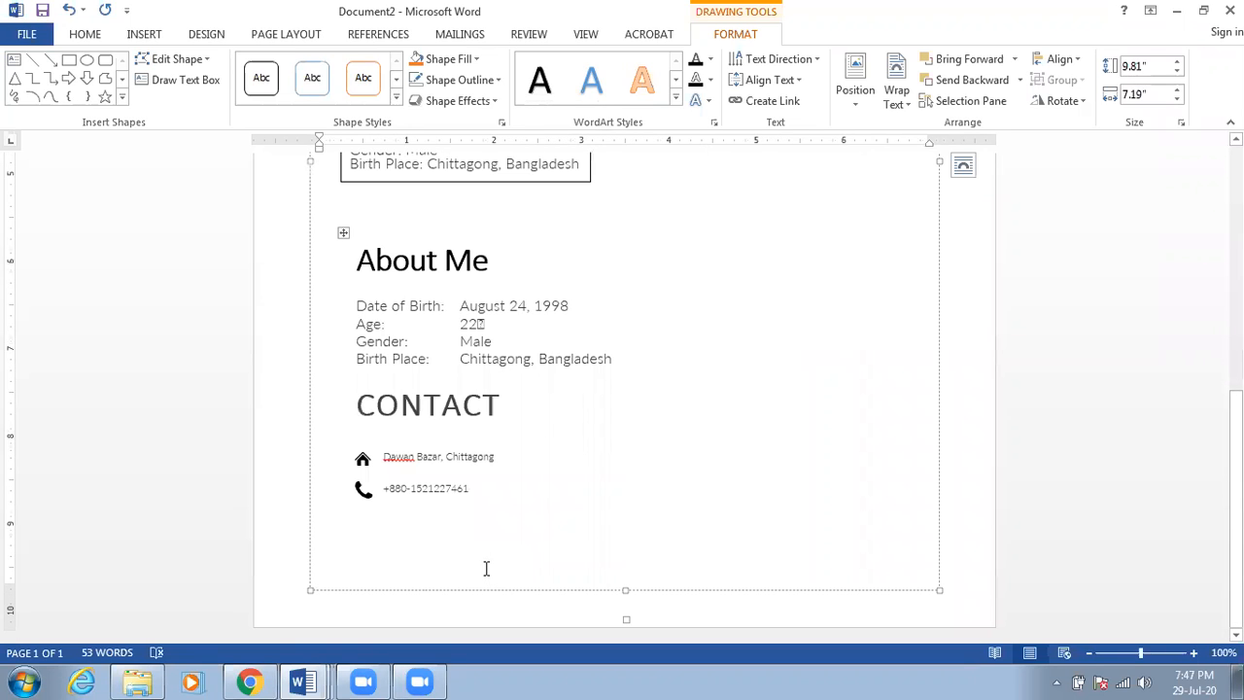
- Try lowering the address text beside the house icon by adding a blank line above it
double_click(413, 456)
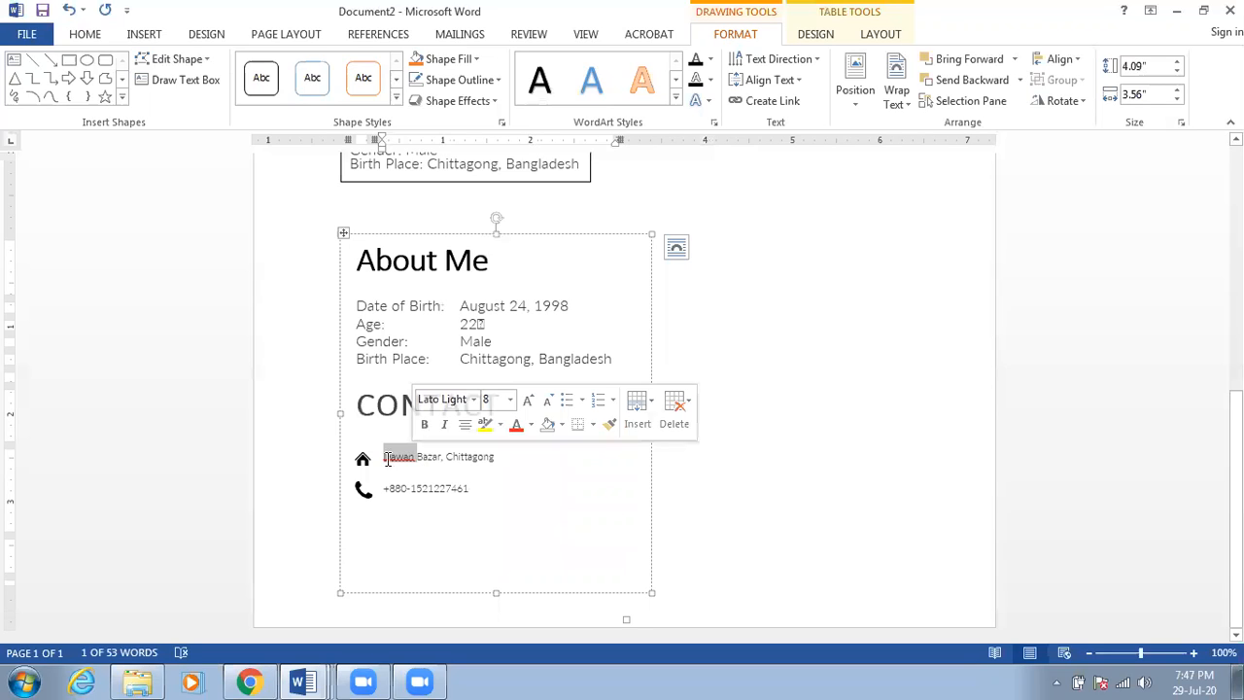
click(366, 463)
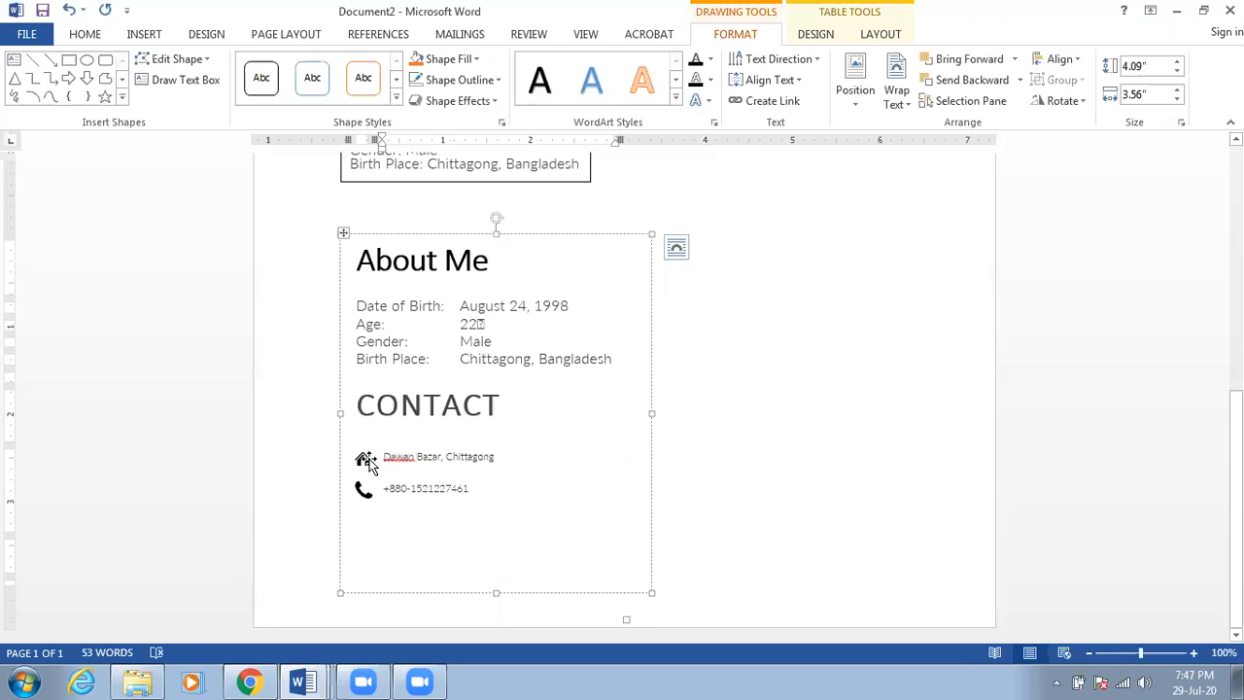
key(Return)
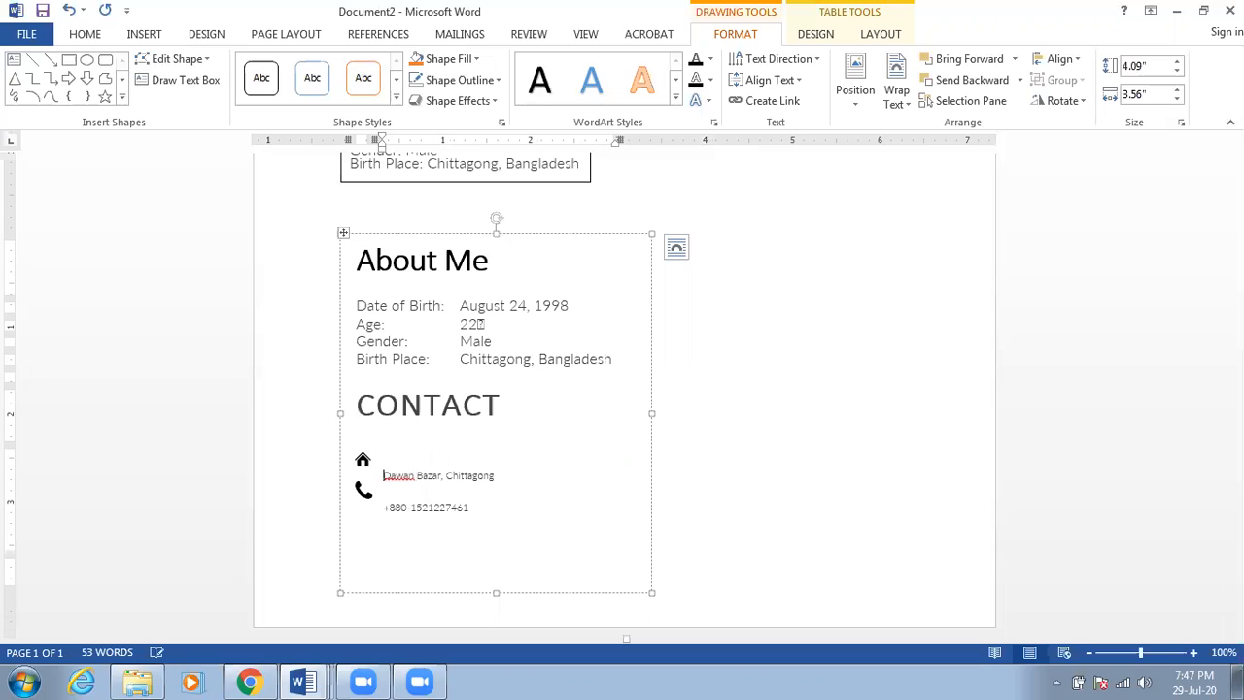
key(BackSpace)
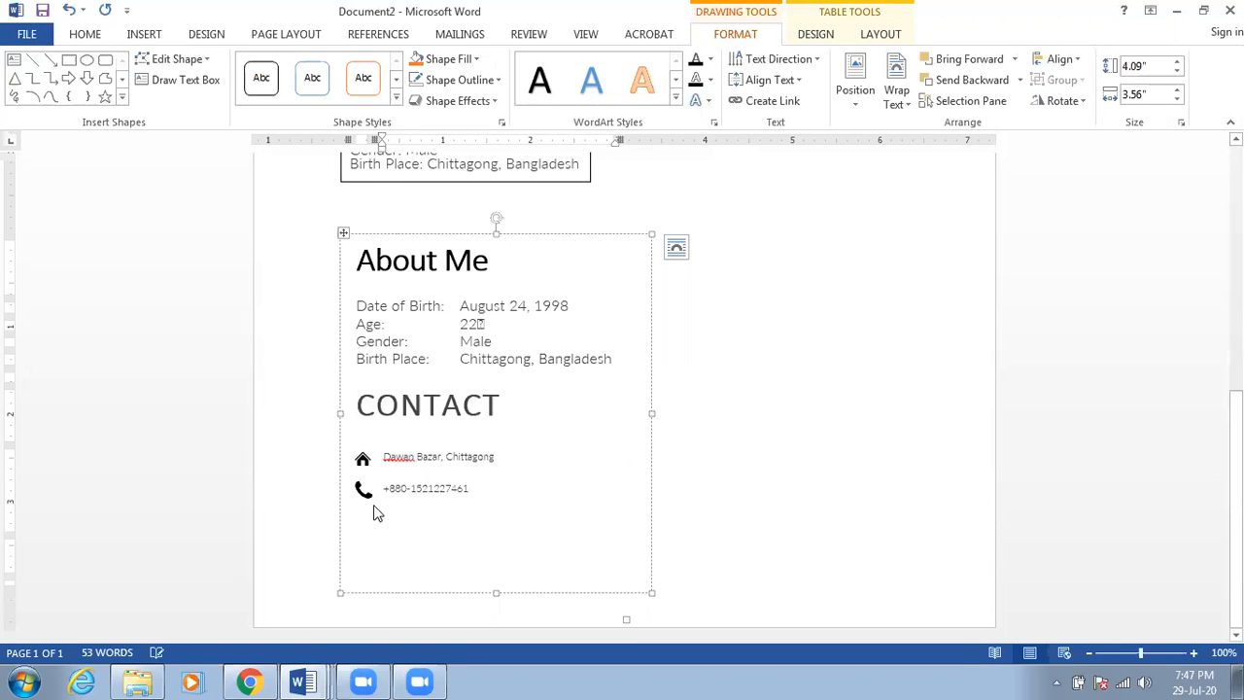
- Nudge the house icon slightly upward so it lines up with the address text beside it
scroll(341, 511, up, 5)
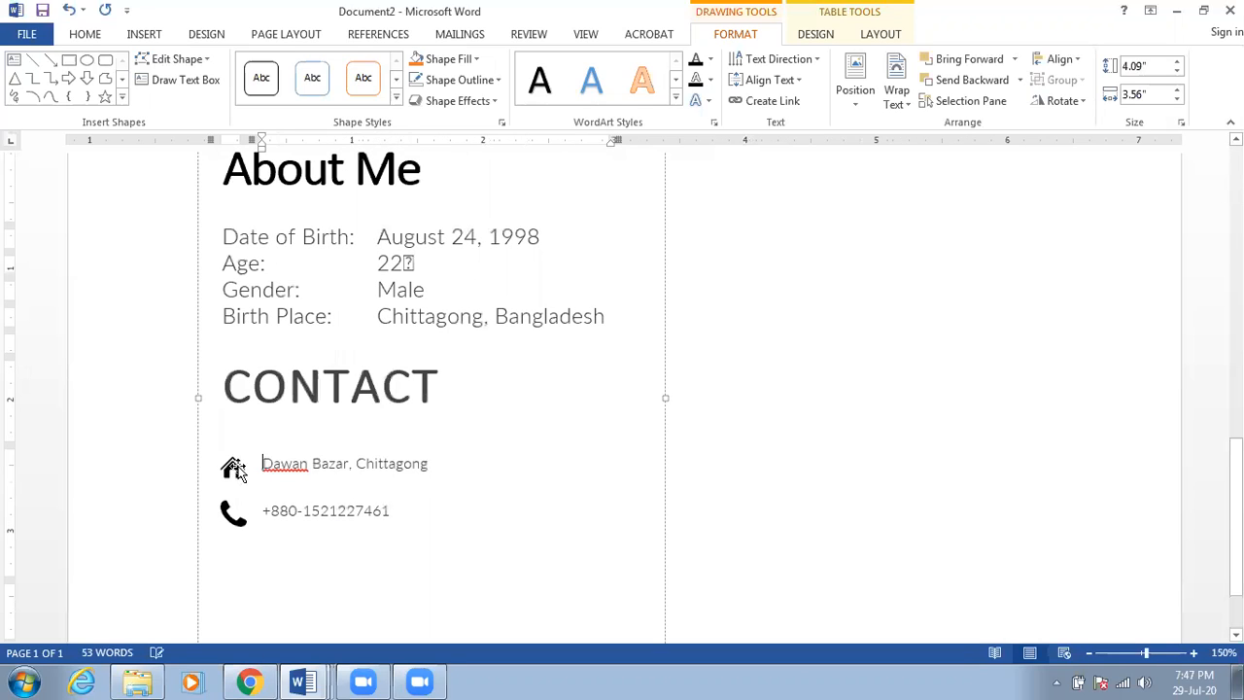
drag(233, 469, 282, 475)
click(256, 464)
click(266, 463)
click(234, 467)
key(Up)
key(Up)
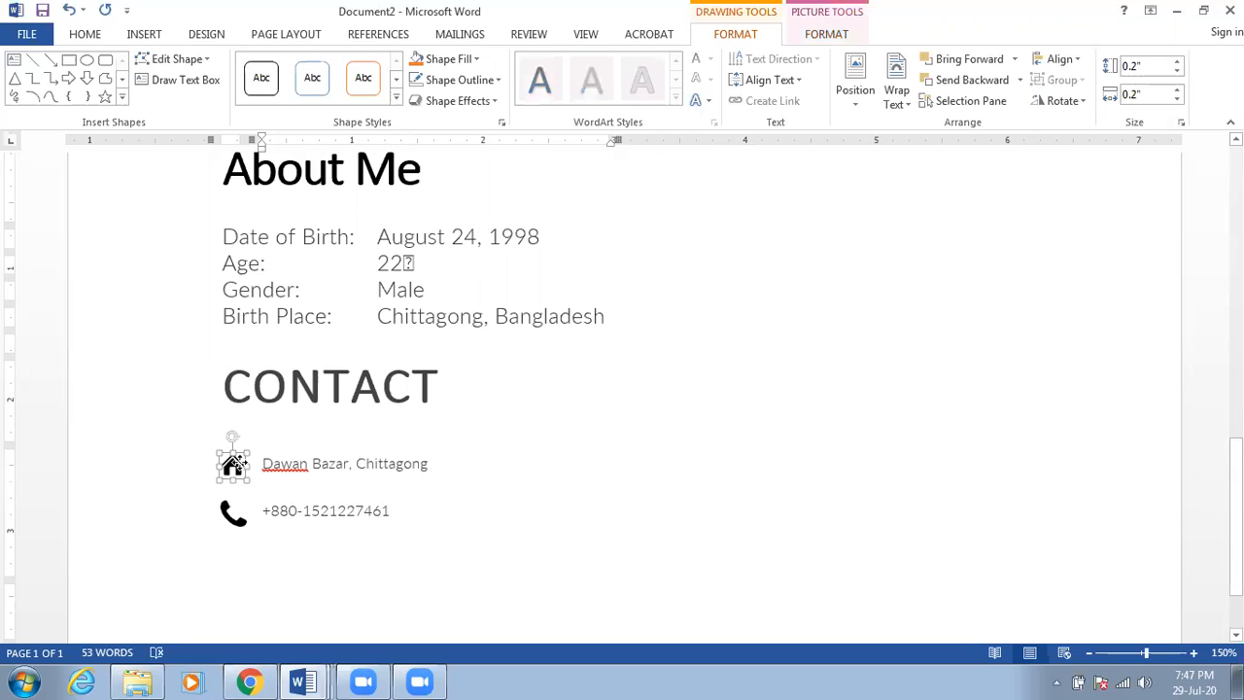
key(Up)
key(Down)
key(Up)
key(Down)
key(Up)
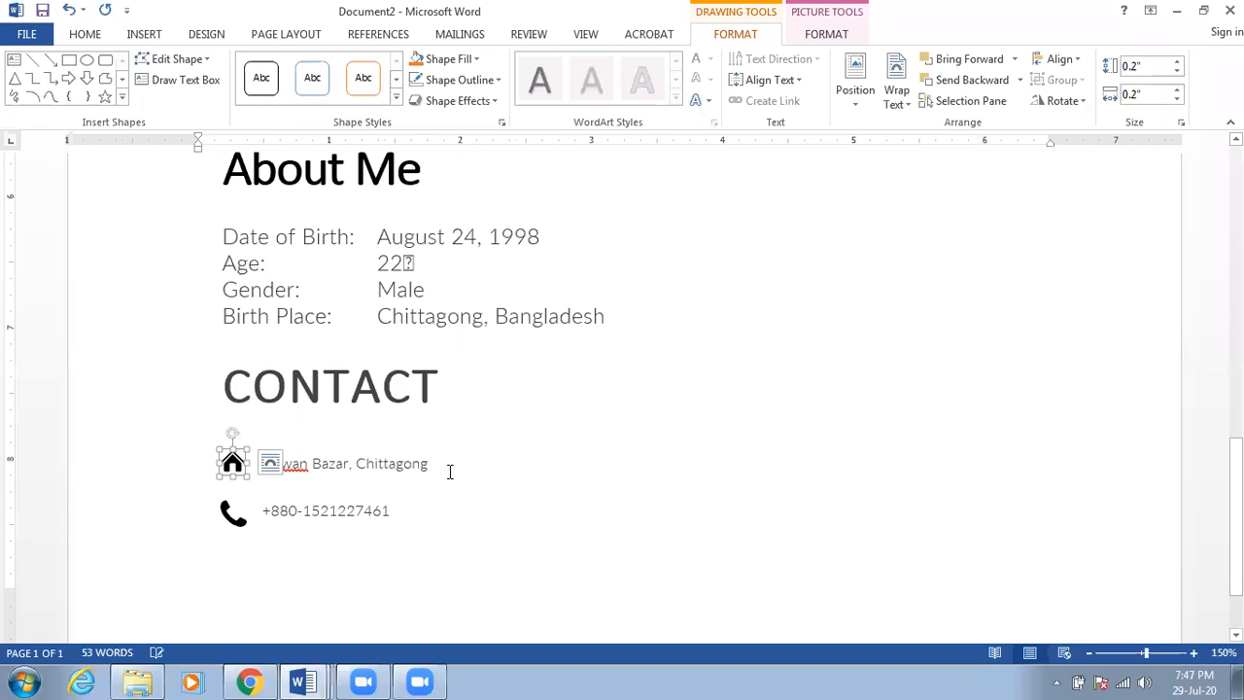
click(449, 471)
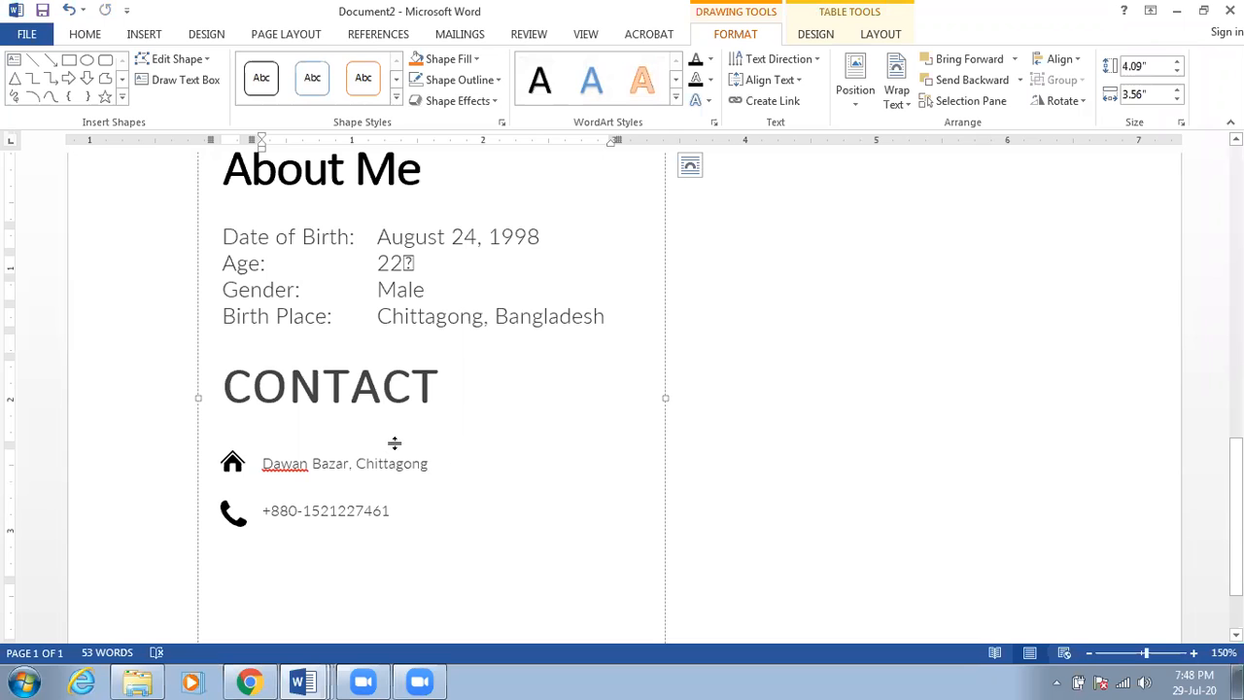
- Delete the table with the About Me and CONTACT sections together with the text box that holds it
ctrl+scroll(394, 442, down, 3)
ctrl+scroll(395, 442, down, 3)
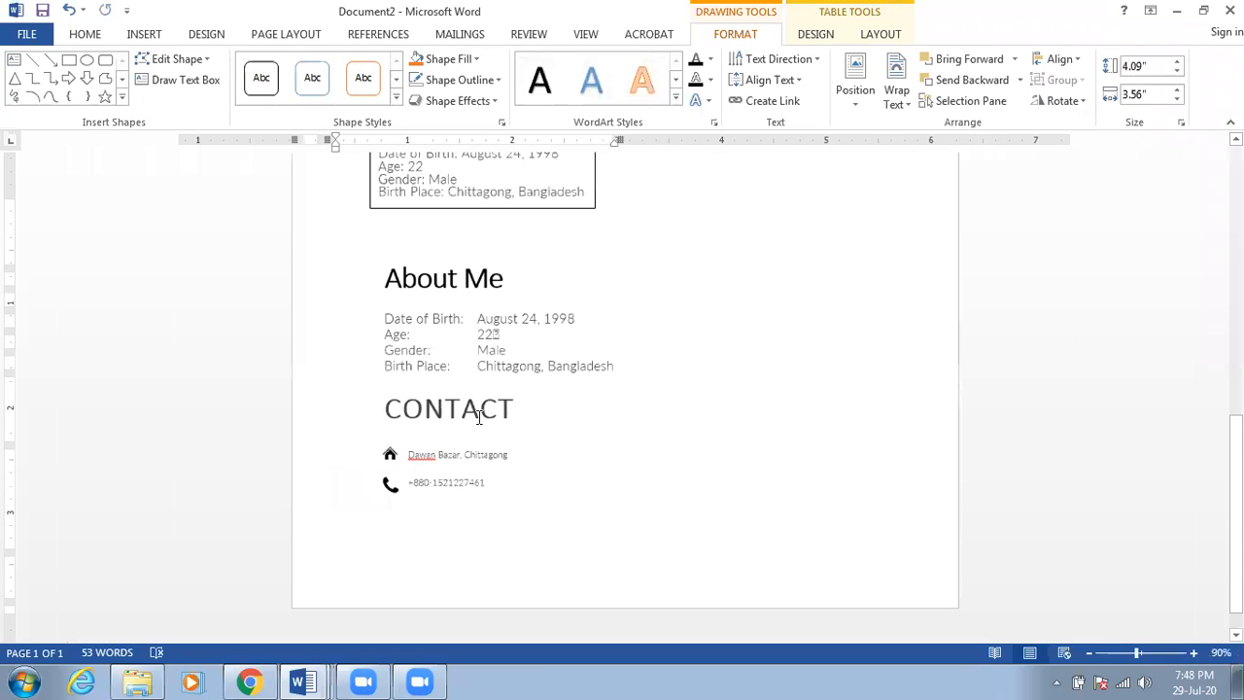
ctrl+scroll(478, 416, down, 6)
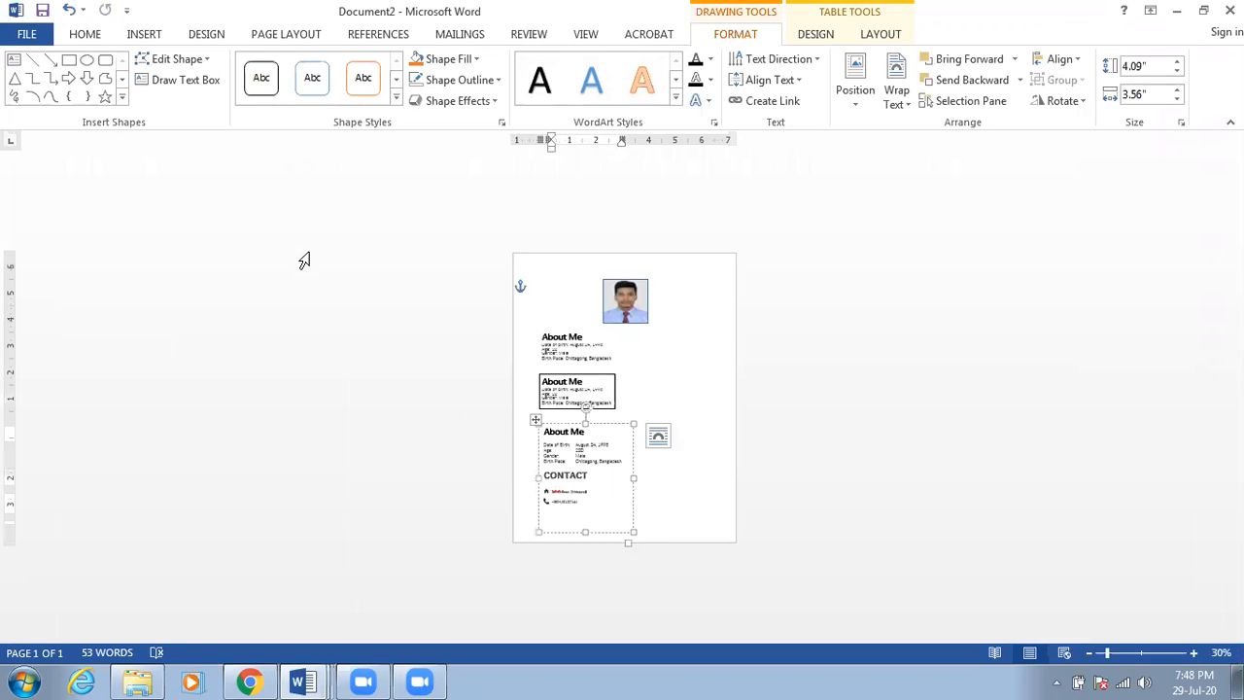
key(ctrl+a)
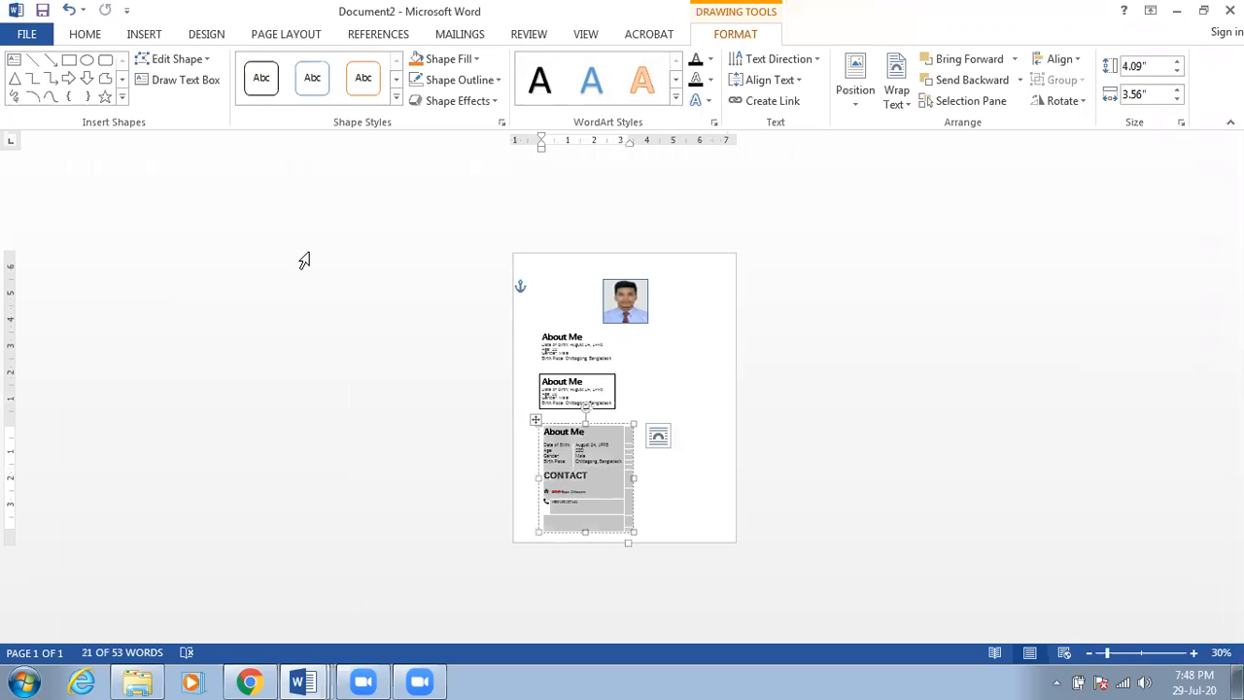
key(Delete)
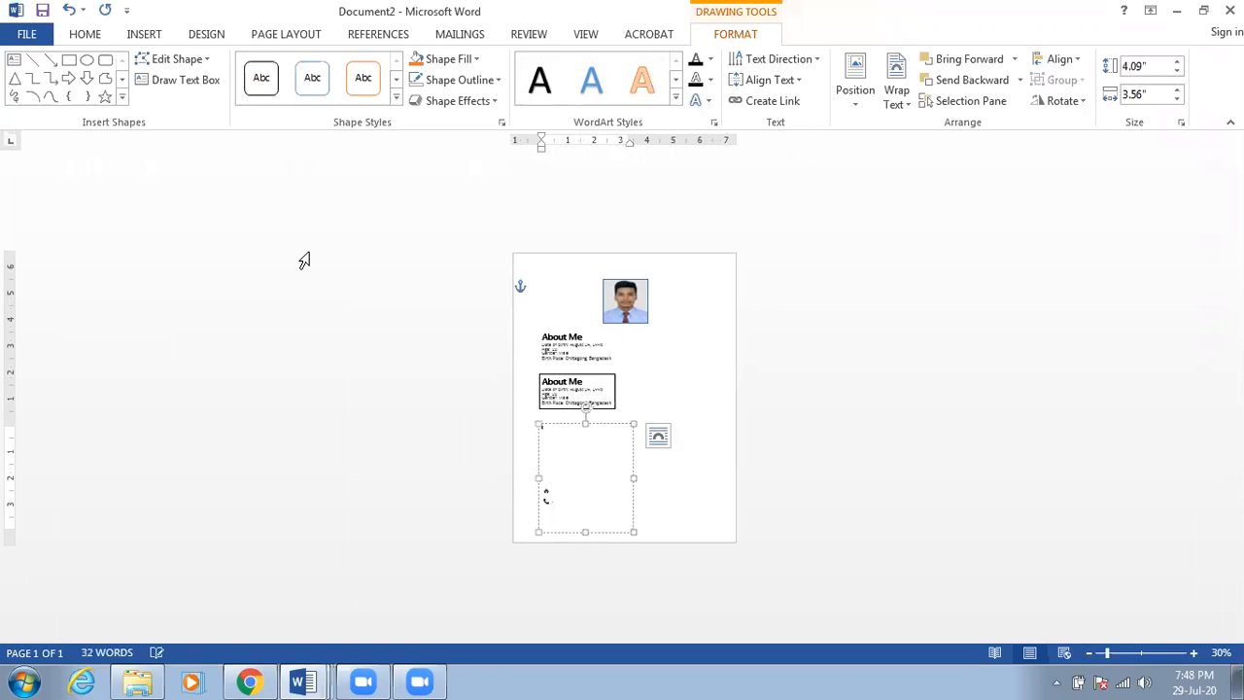
click(605, 424)
key(Delete)
click(604, 403)
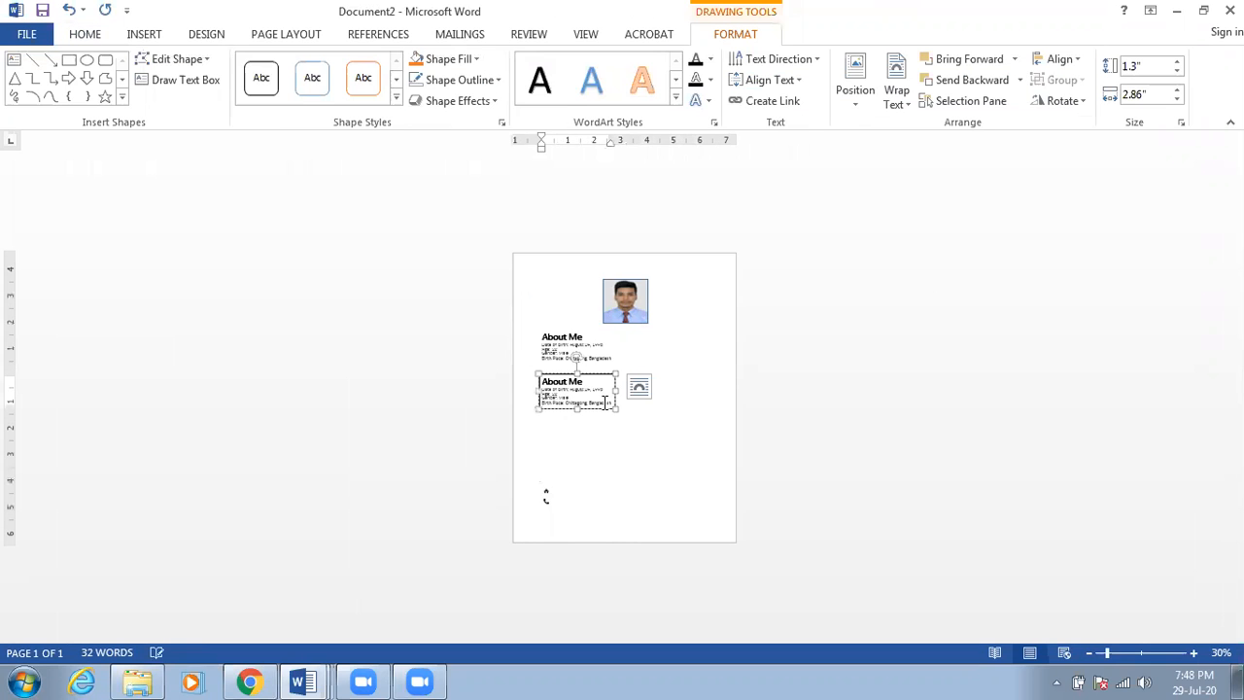
- Create a new blank document and show it at 100% zoom
click(23, 35)
click(45, 109)
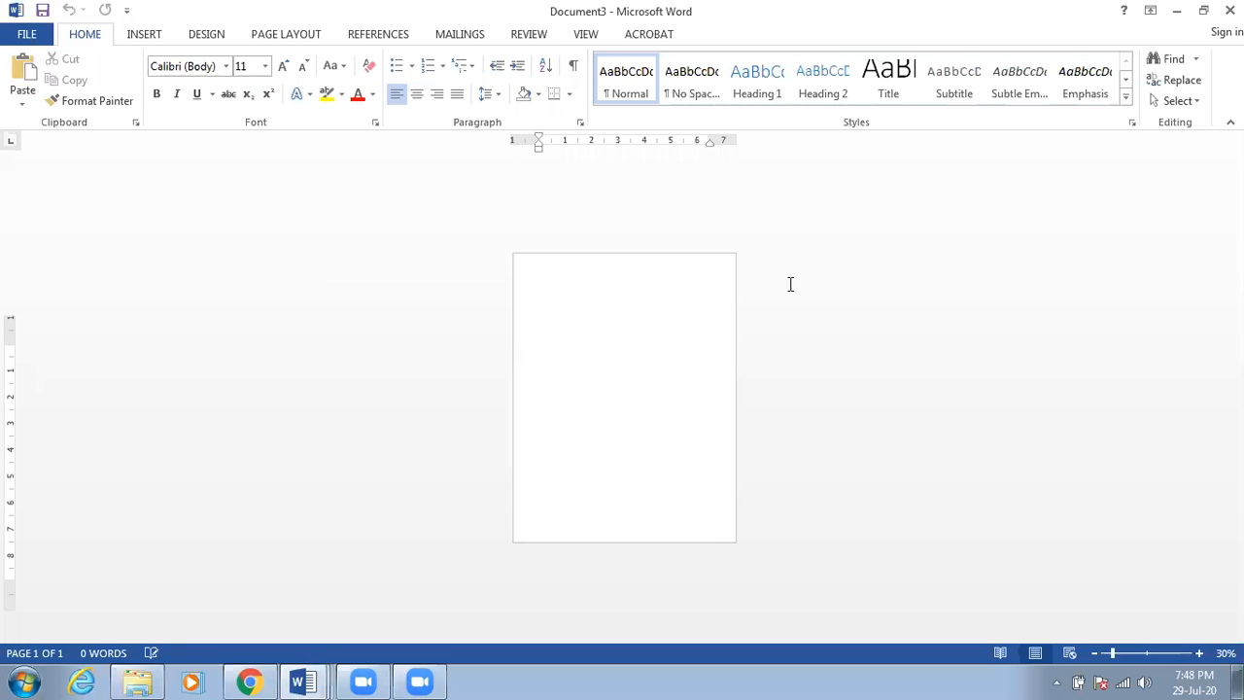
ctrl+scroll(789, 284, up, 5)
ctrl+scroll(683, 285, up, 2)
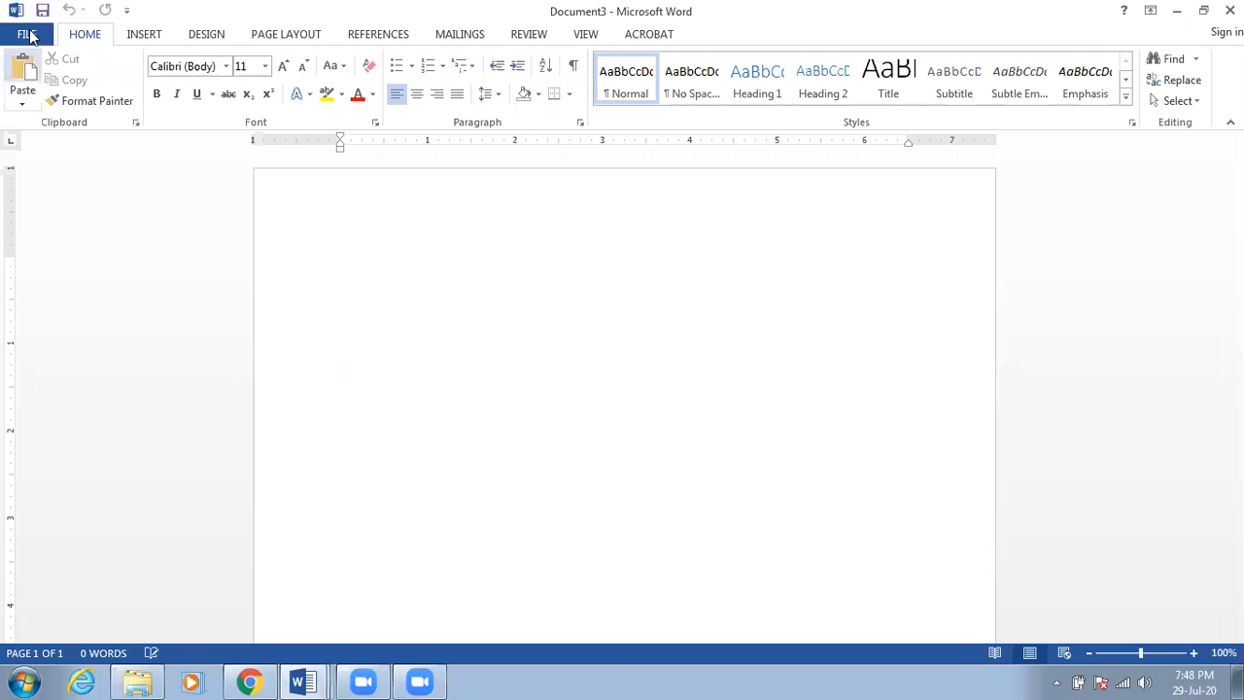
- Examine the print settings for page range, one-sided or two-sided printing, and collation
click(27, 34)
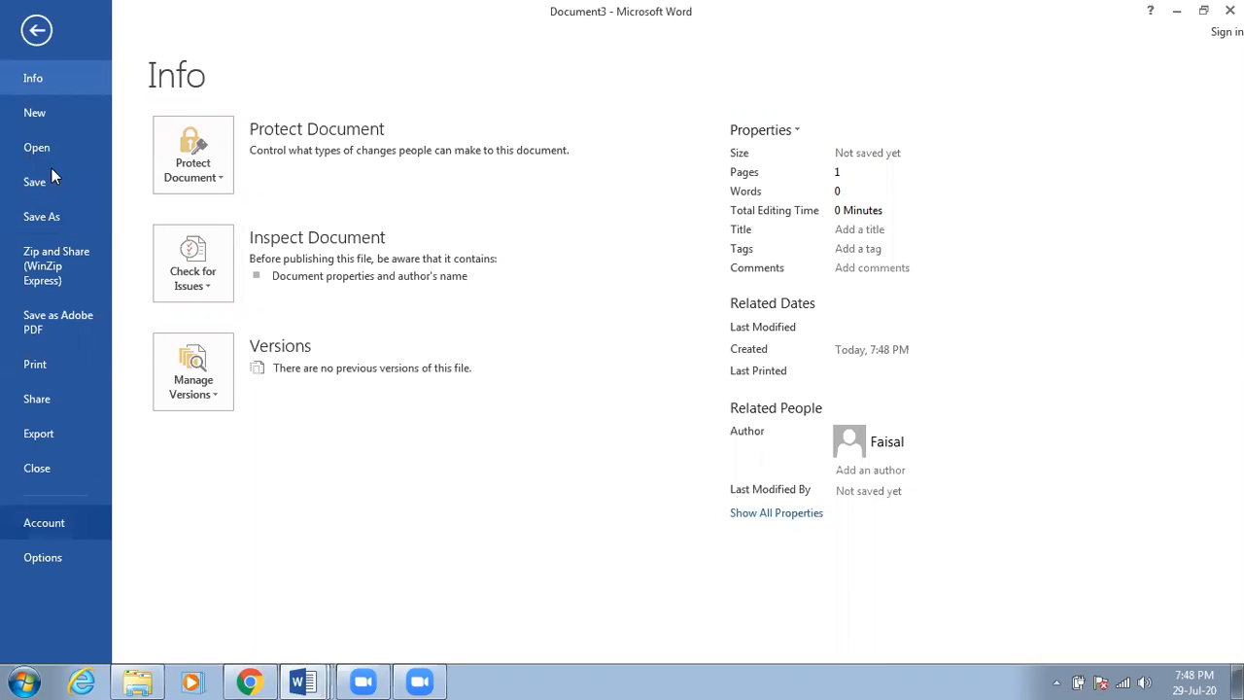
click(48, 365)
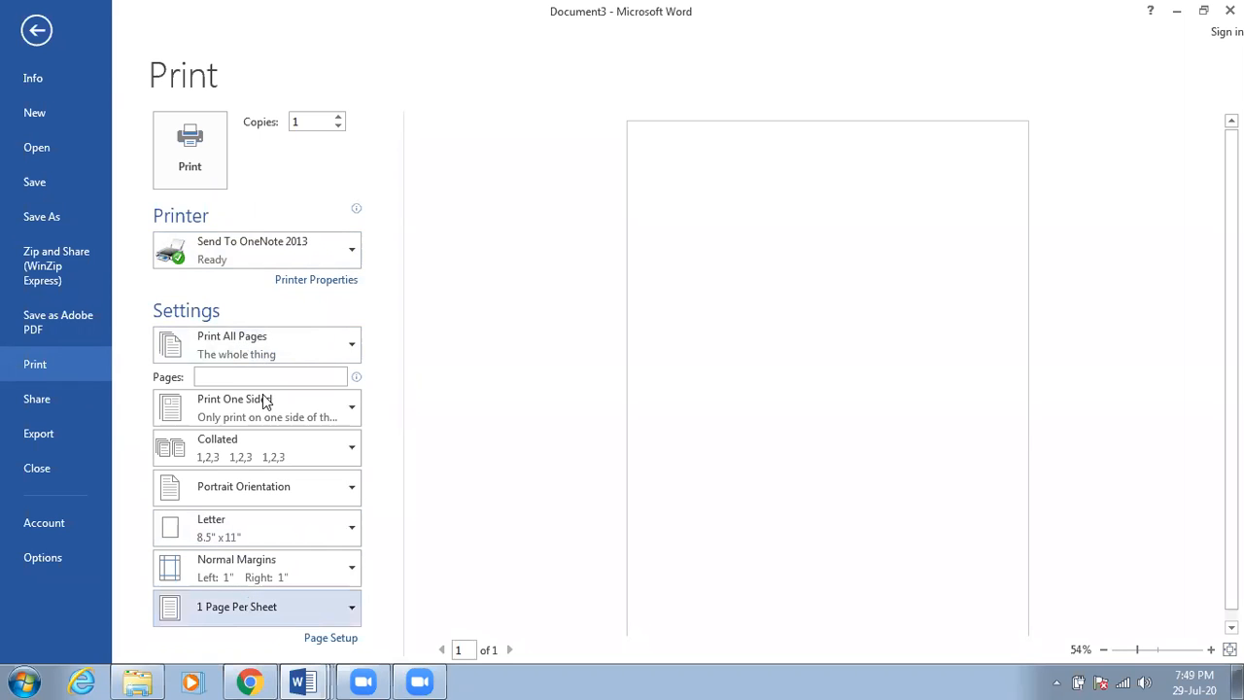
click(343, 350)
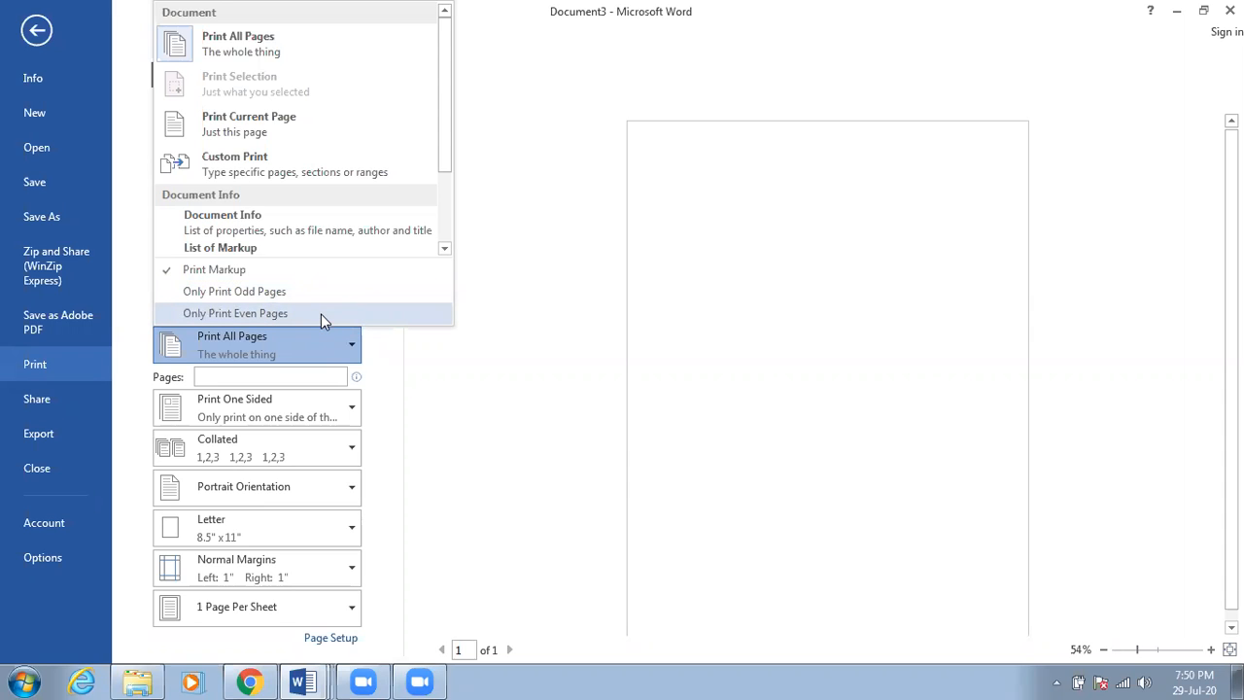
click(342, 375)
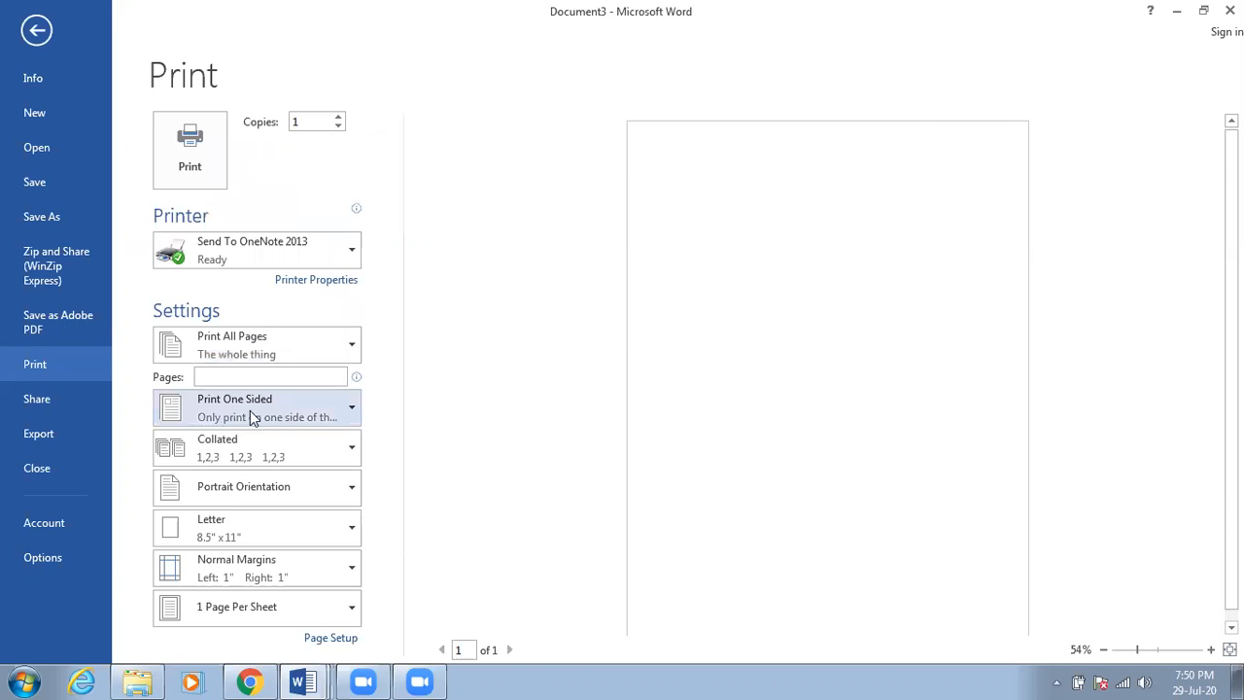
click(348, 413)
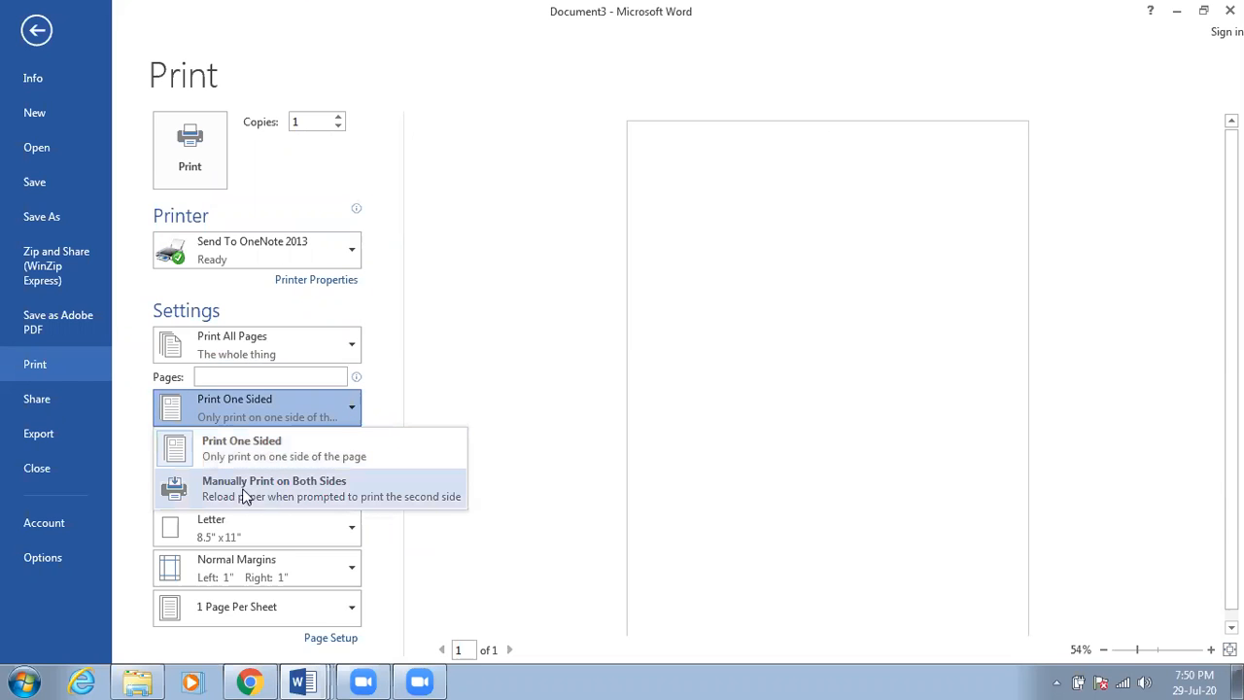
click(385, 413)
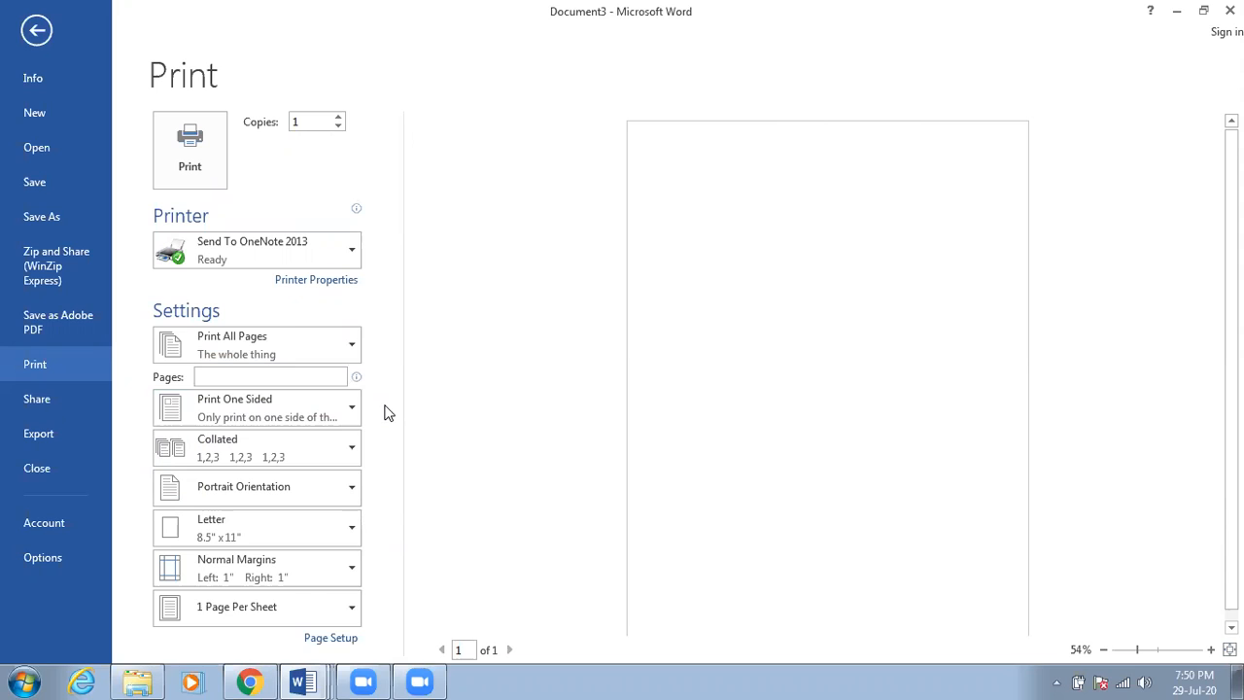
click(346, 452)
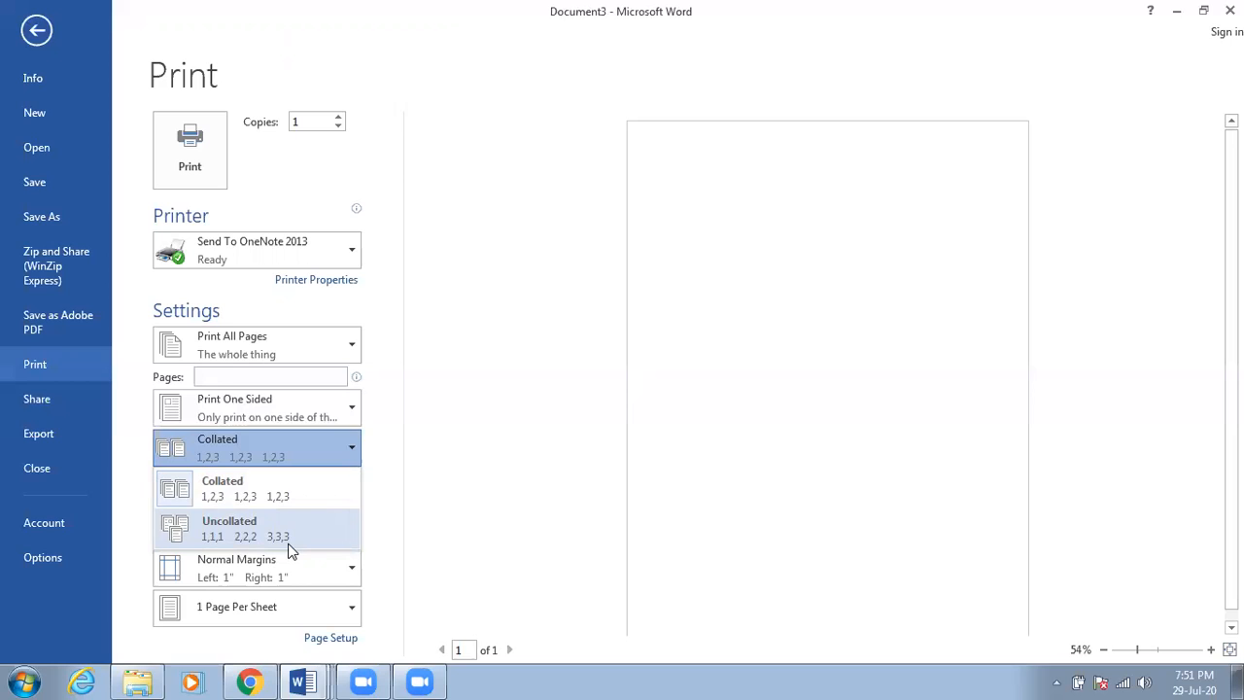
- Open the custom margins setup from the print settings and try Landscape orientation against Portrait, ending on Portrait
click(351, 573)
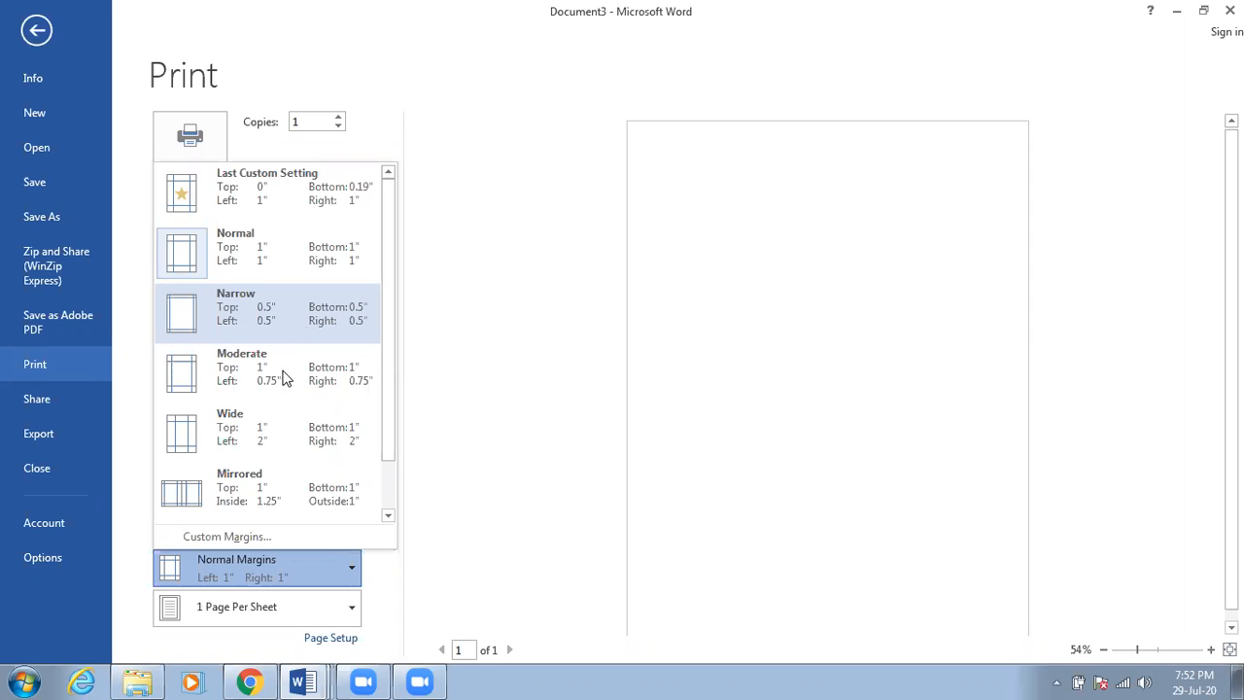
click(228, 536)
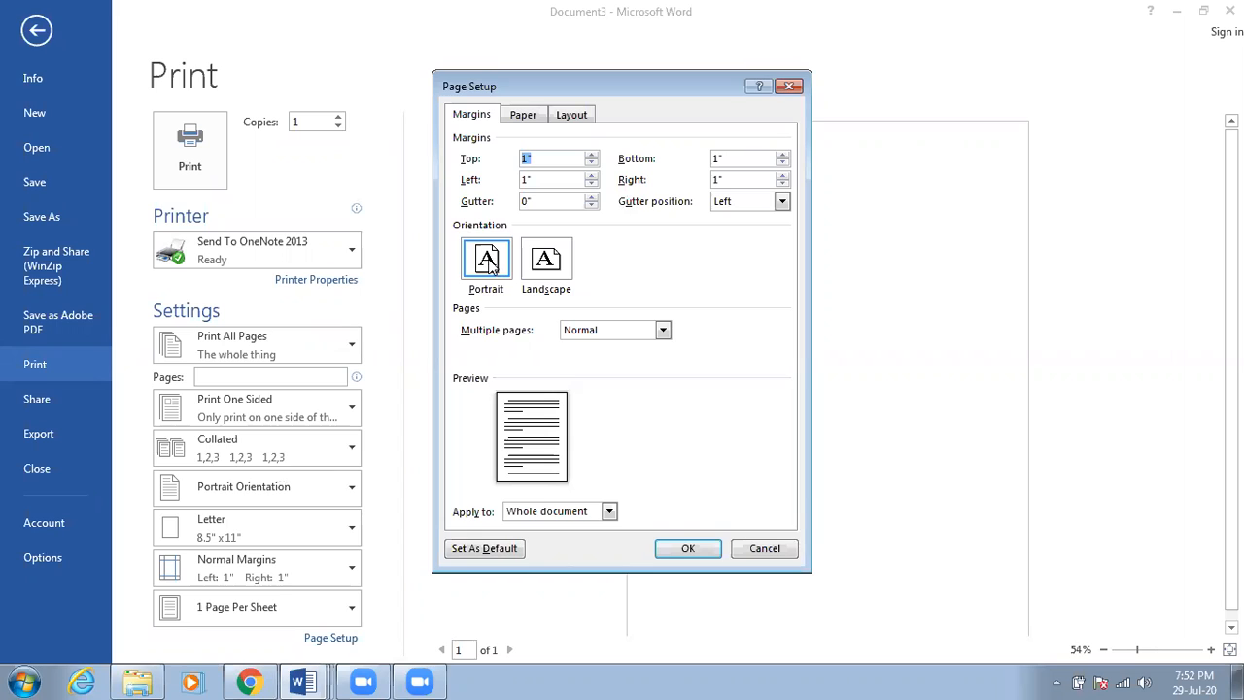
click(547, 273)
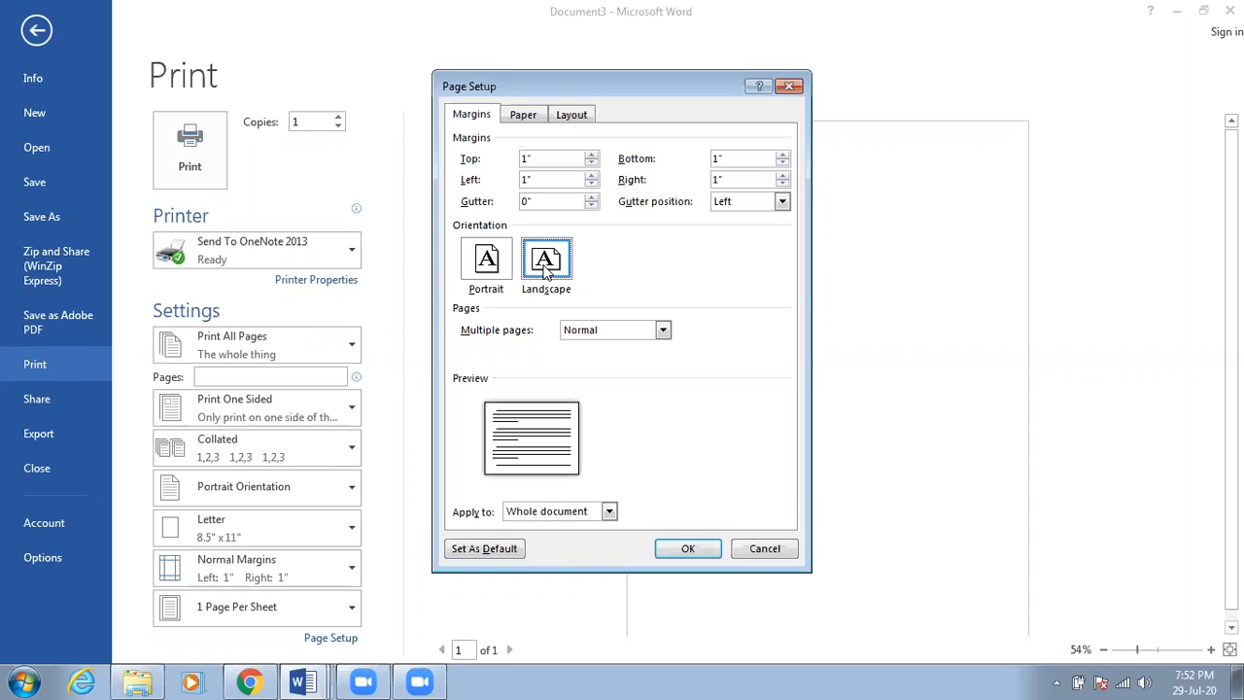
click(488, 262)
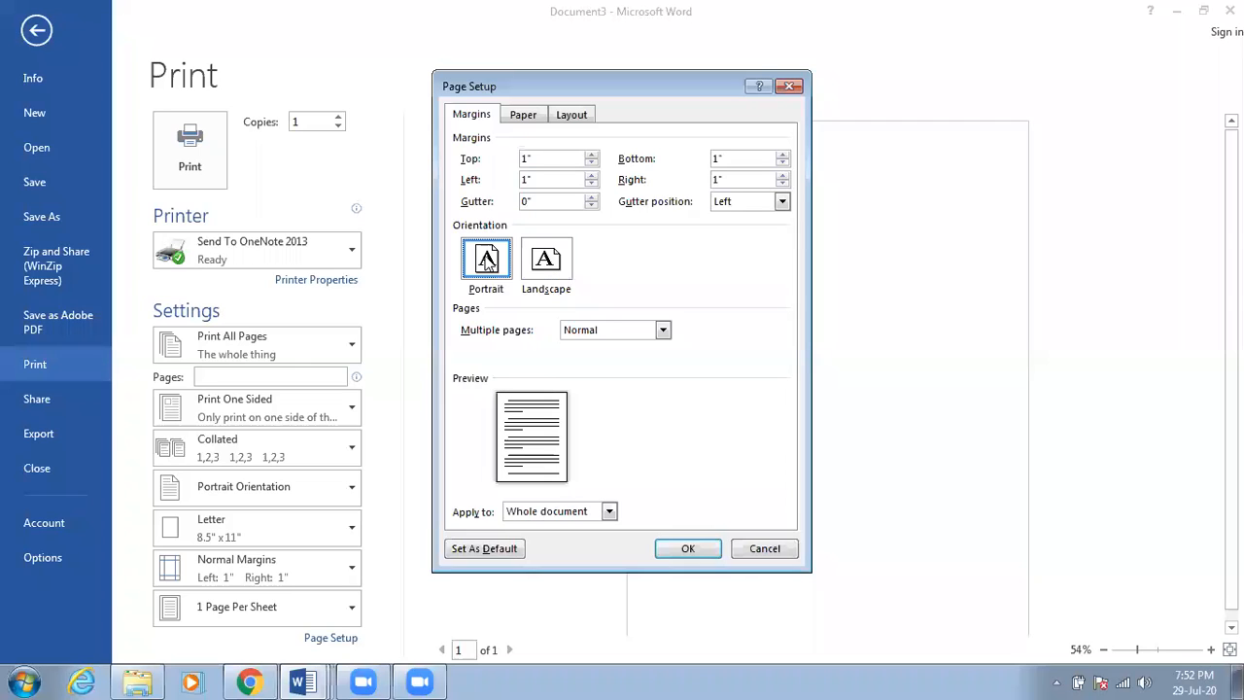
click(549, 273)
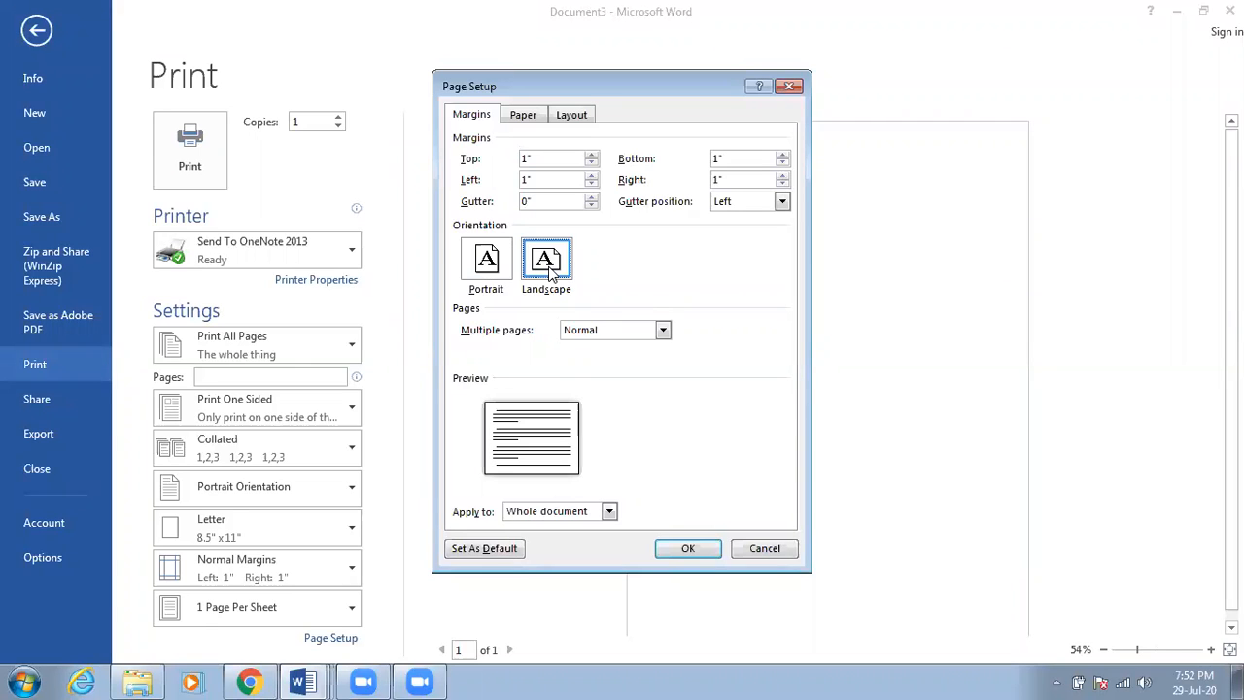
click(491, 260)
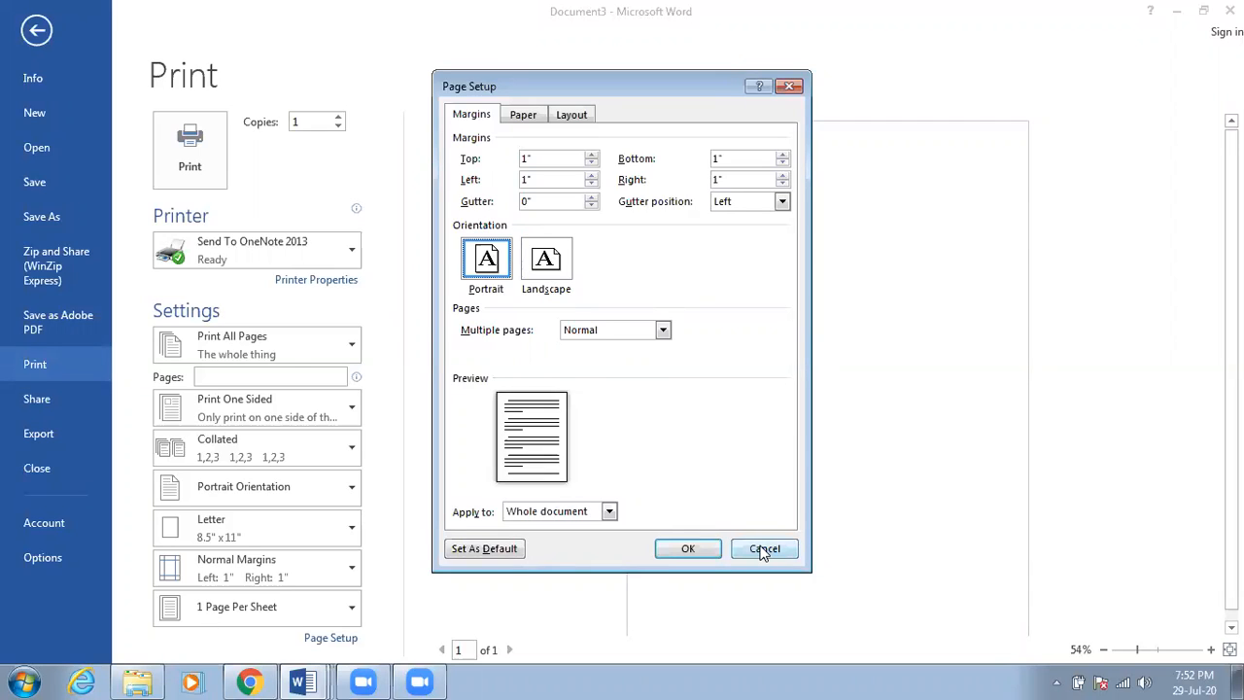
click(660, 550)
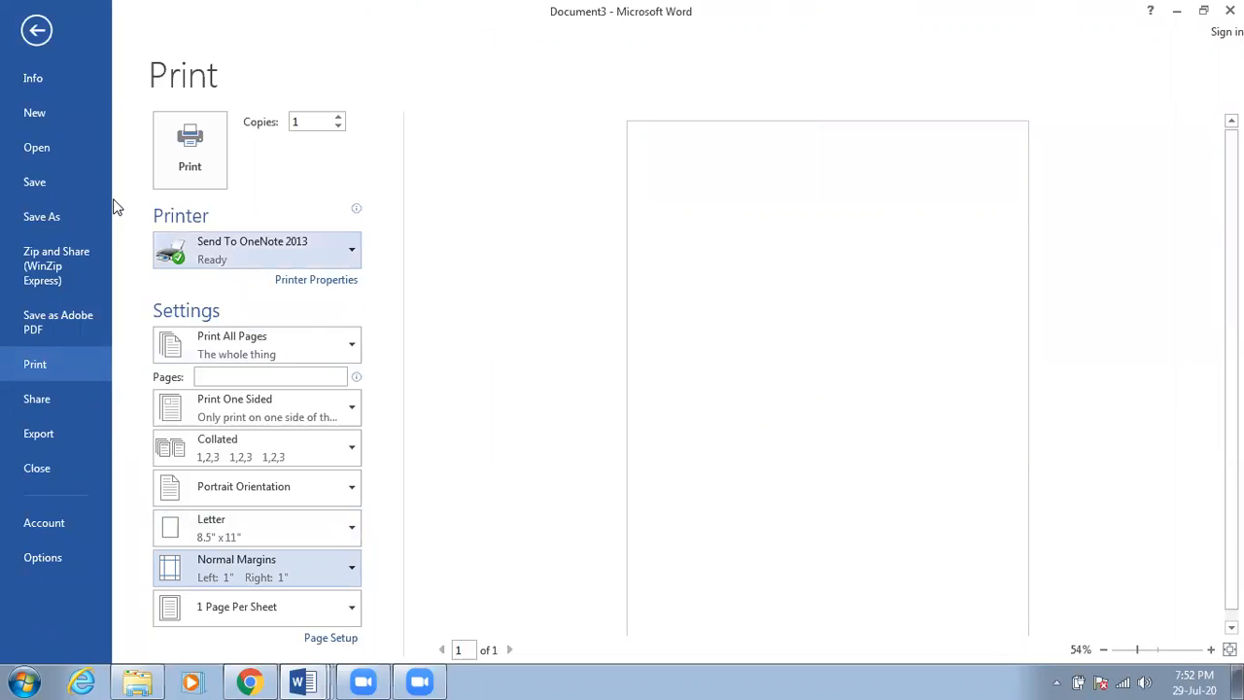
- Try saving the blank document as an Adobe PDF, going as far as the file-saving dialog
click(45, 331)
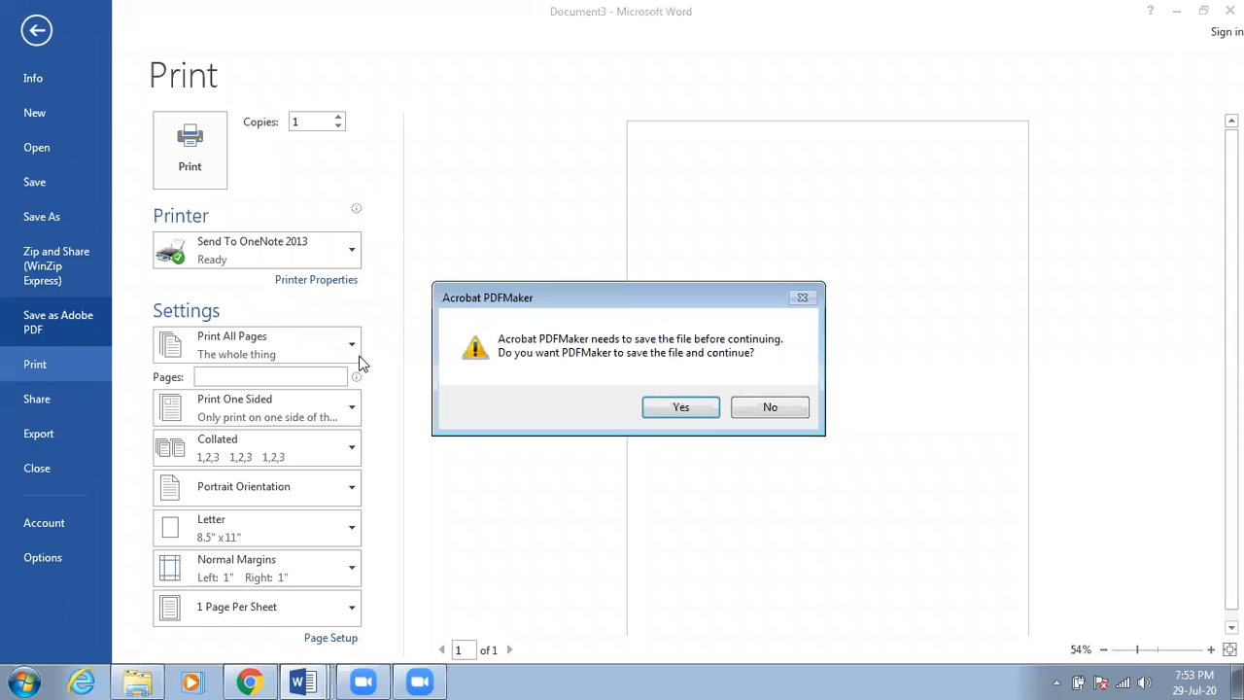
click(710, 411)
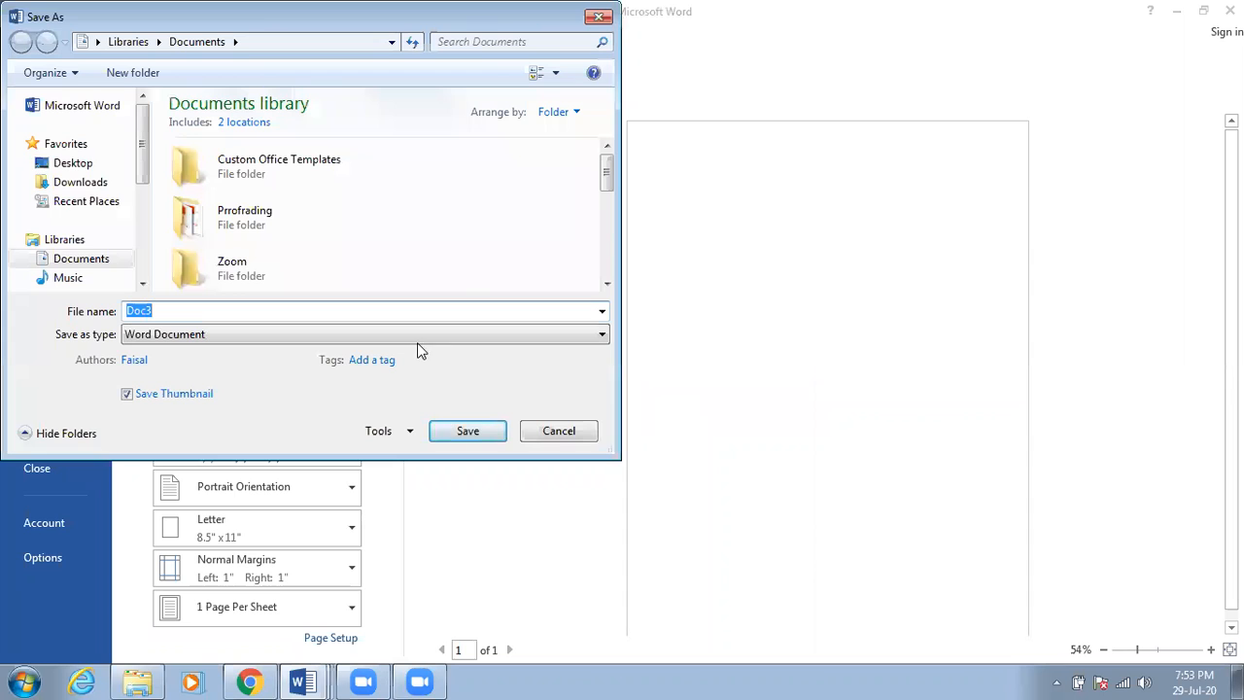
click(557, 432)
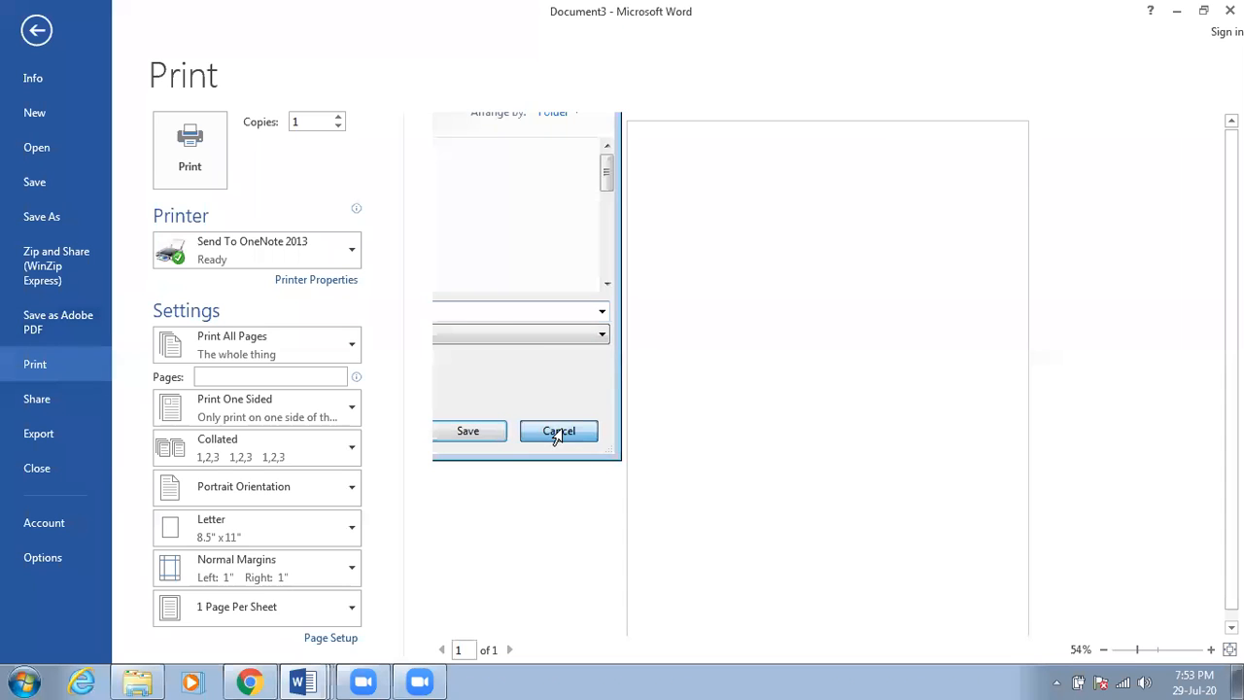
click(777, 408)
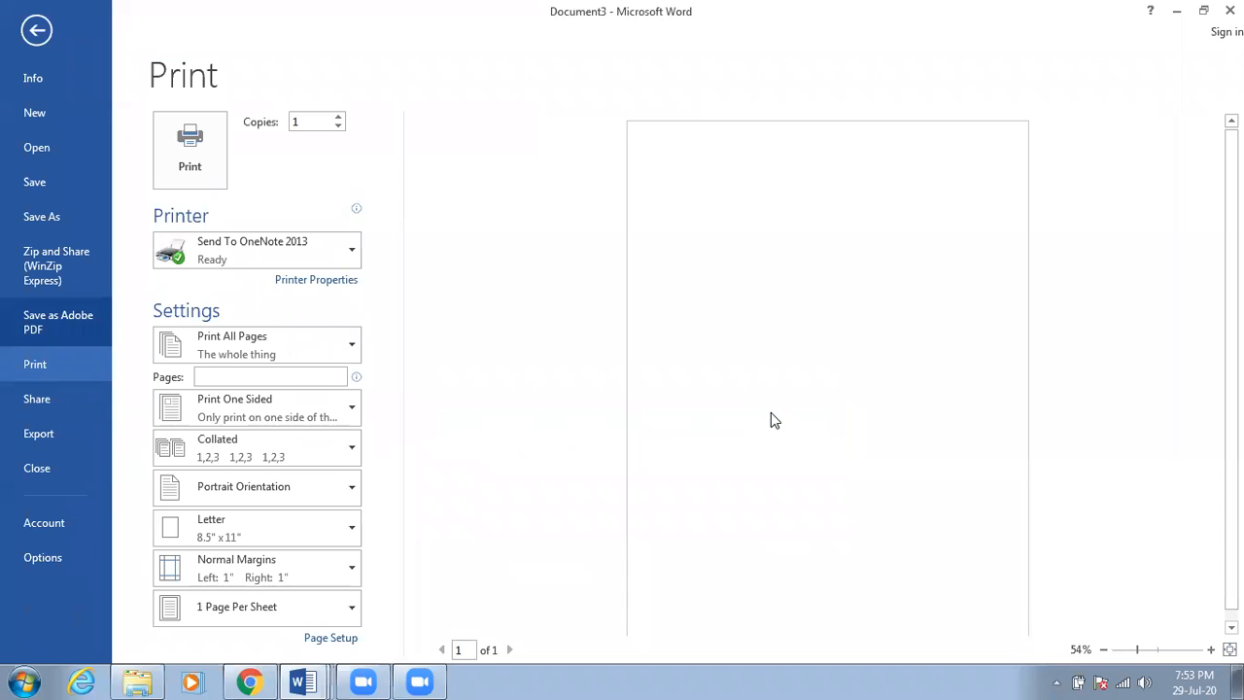
- Switch to the already open assignment resume document that is in Compatibility Mode
click(303, 682)
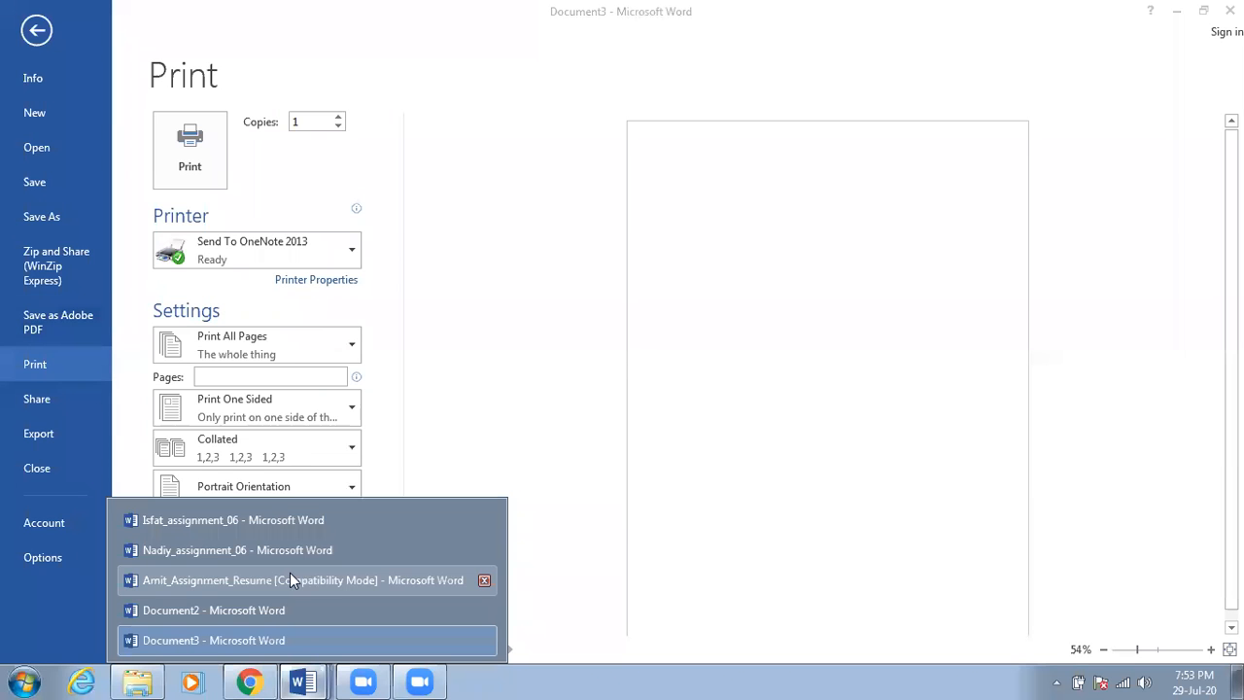
click(289, 580)
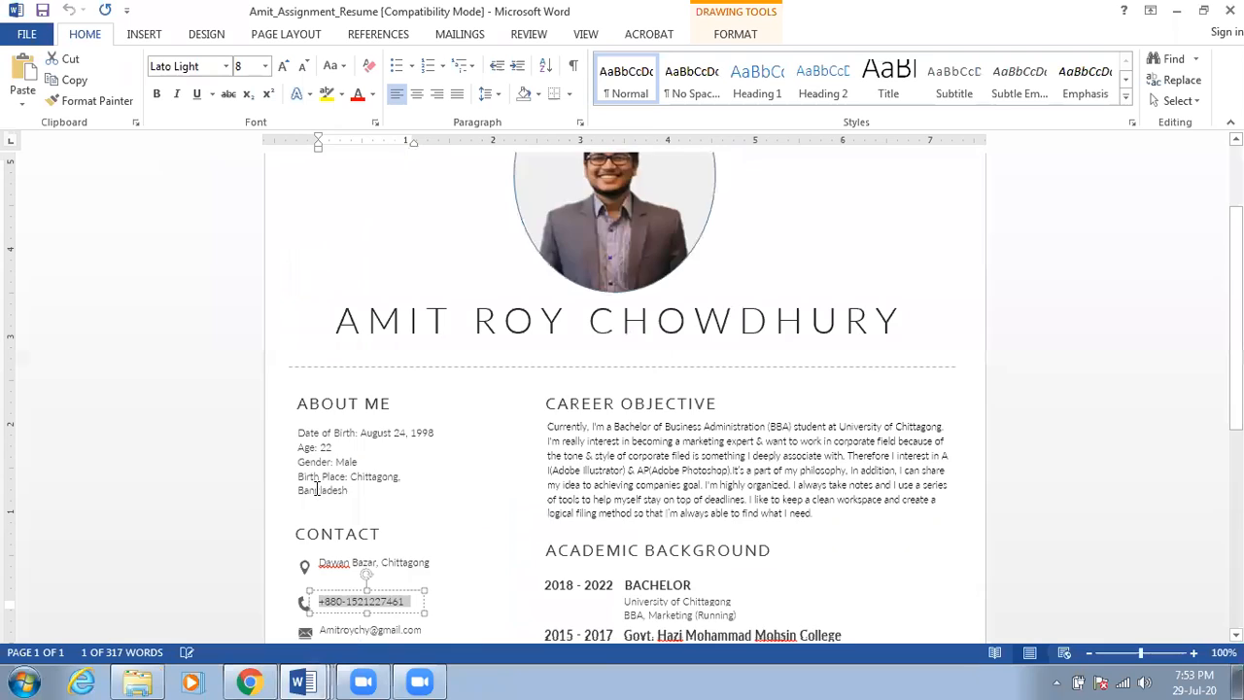
- Save the assignment resume as an Adobe PDF on the Desktop, keeping the file name and the View Result option
scroll(260, 408, up, 3)
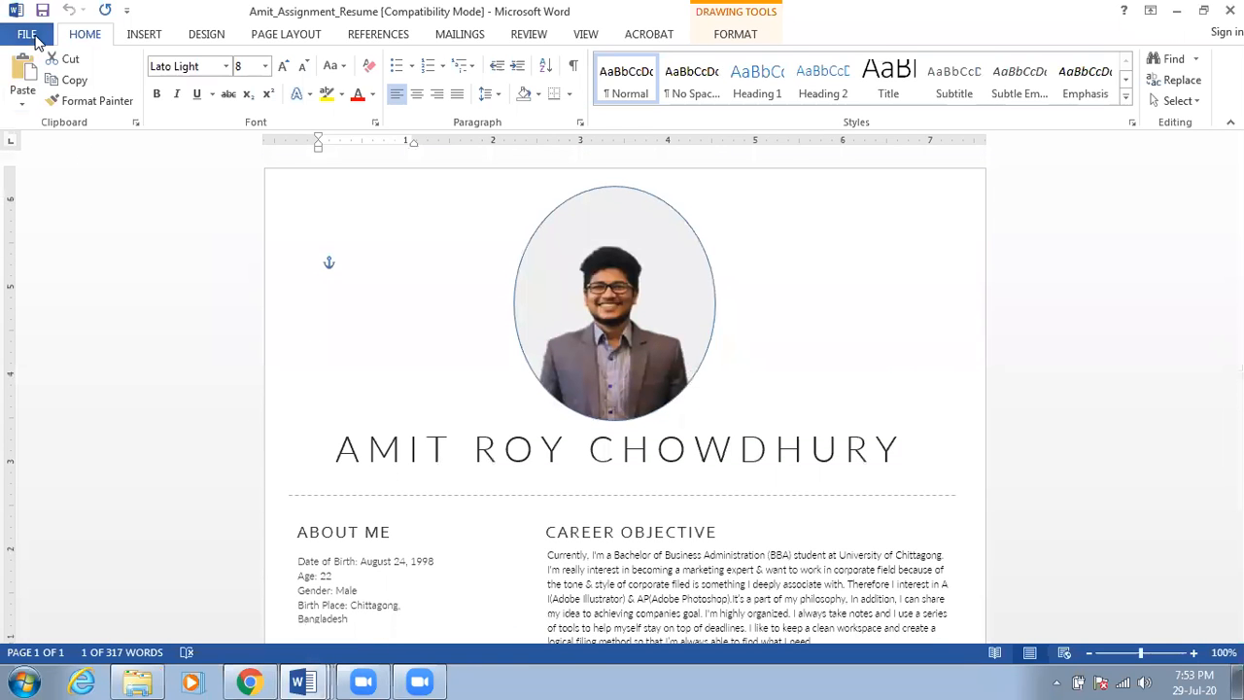
click(27, 35)
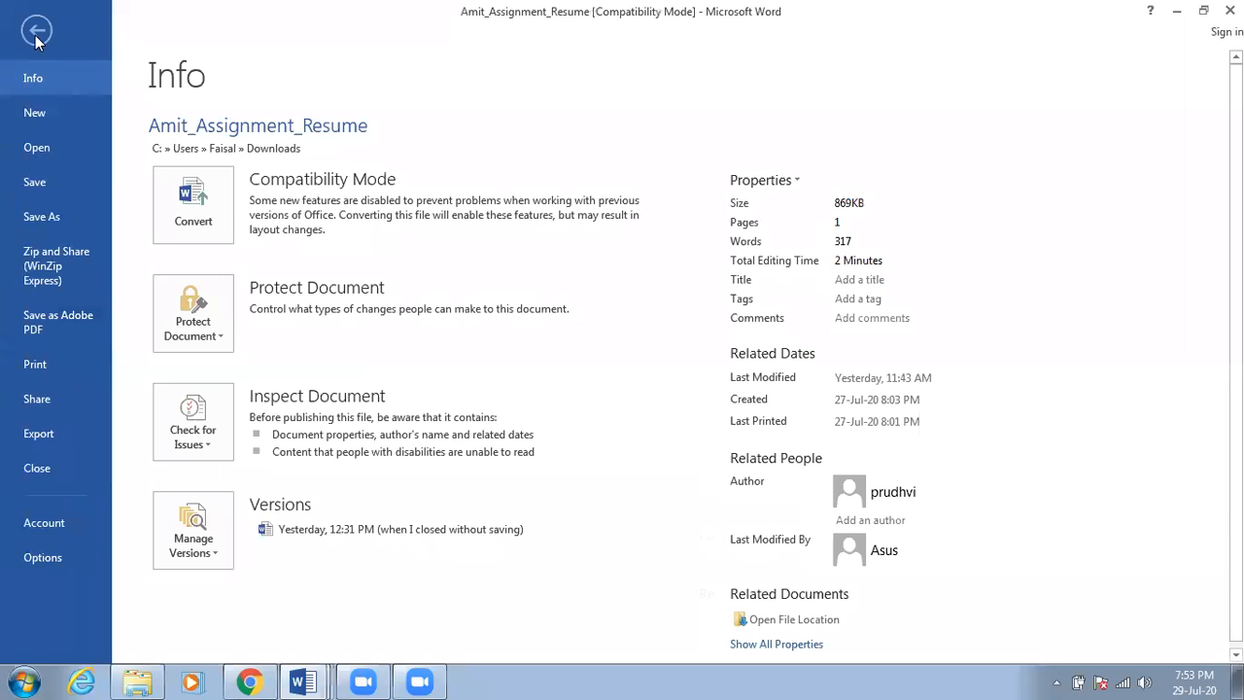
click(69, 330)
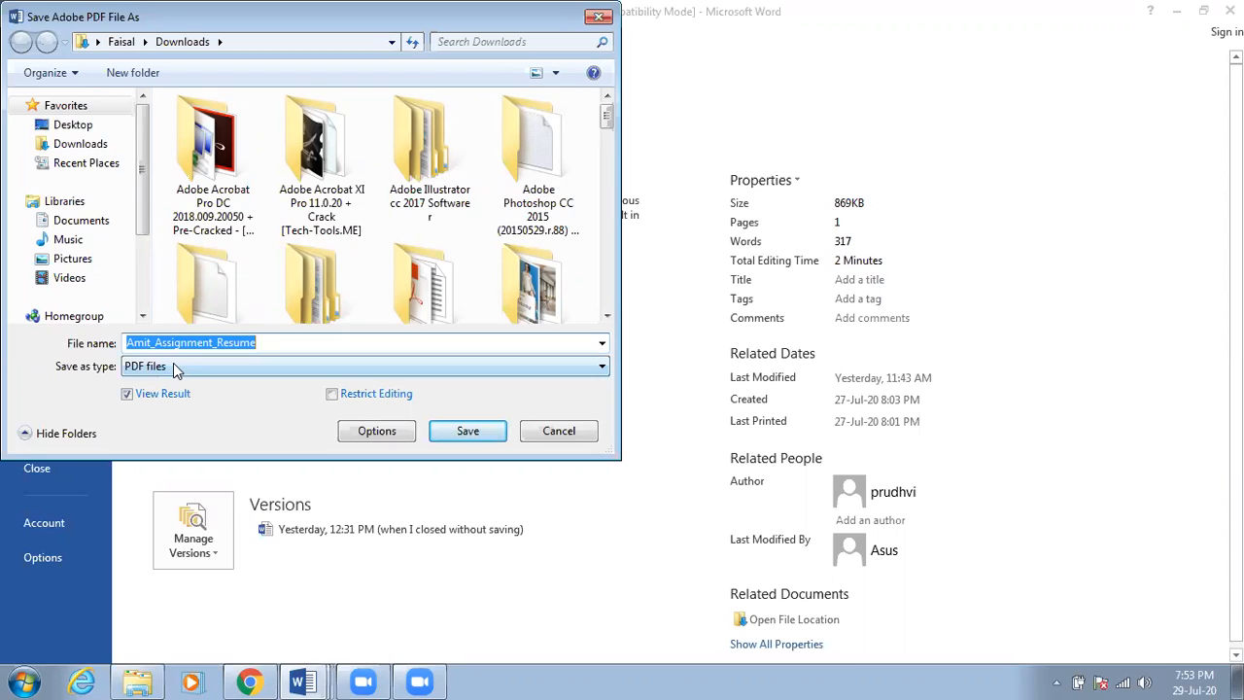
click(78, 129)
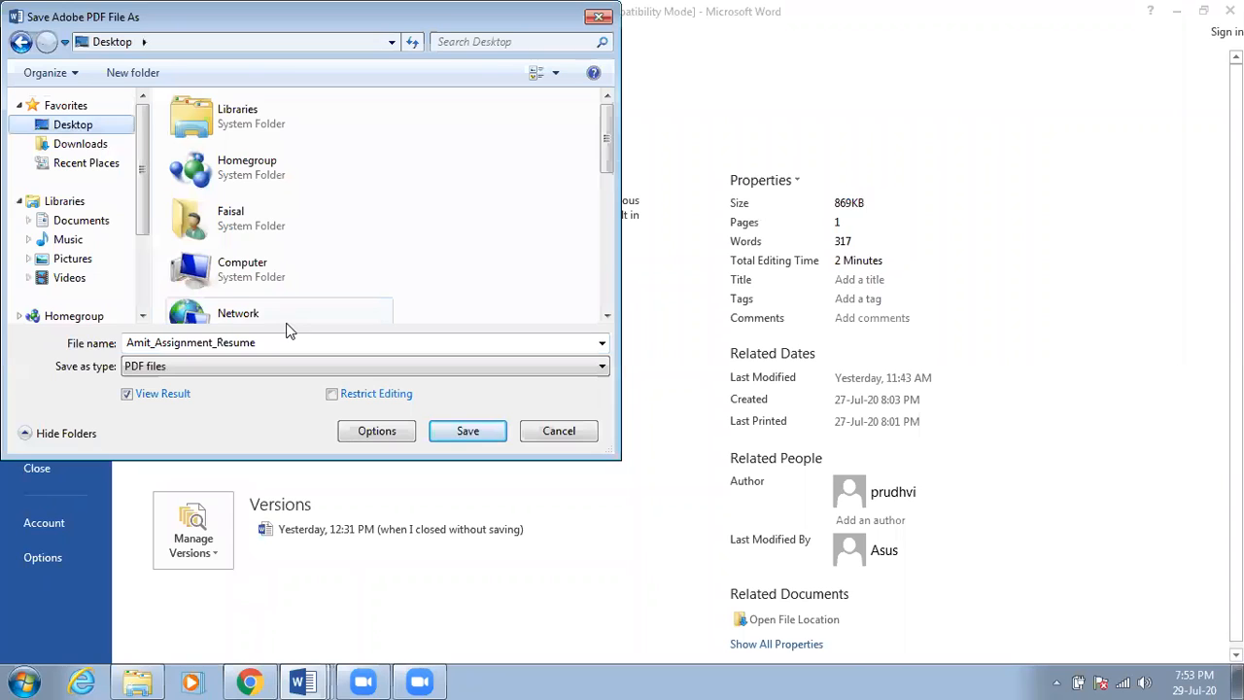
click(464, 434)
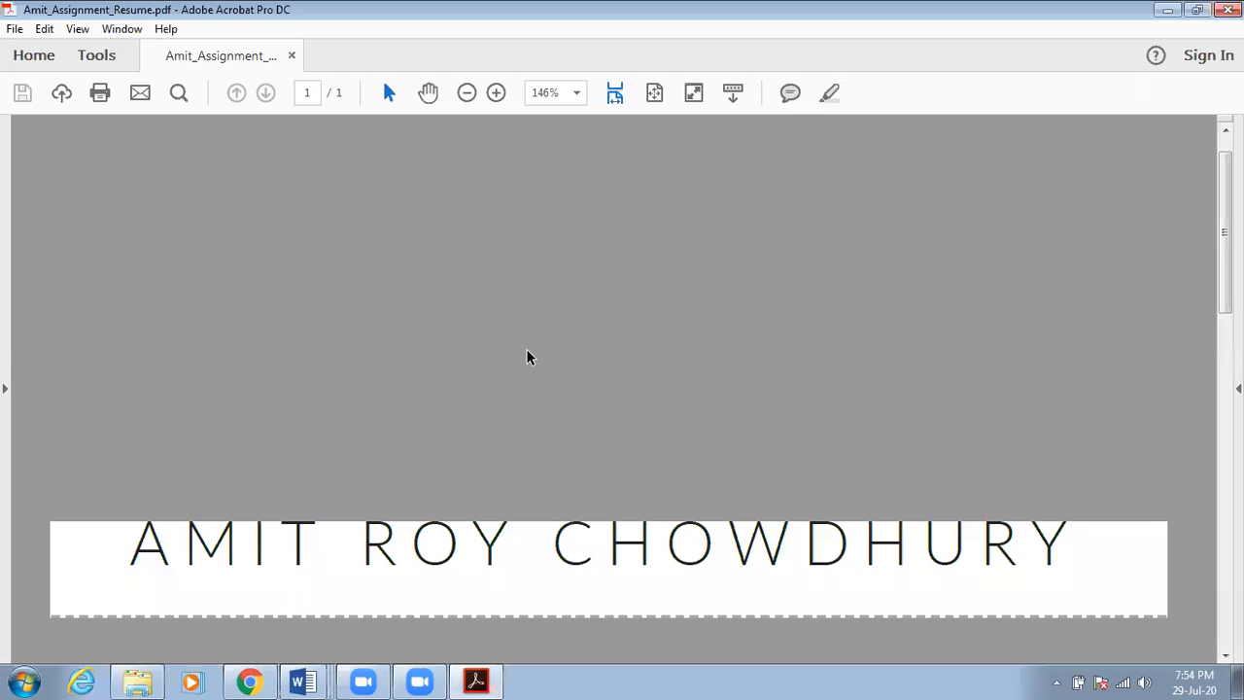
- Examine the exported resume PDF from the photo and name down to the Experience and Expertise sections
scroll(520, 355, up, 1)
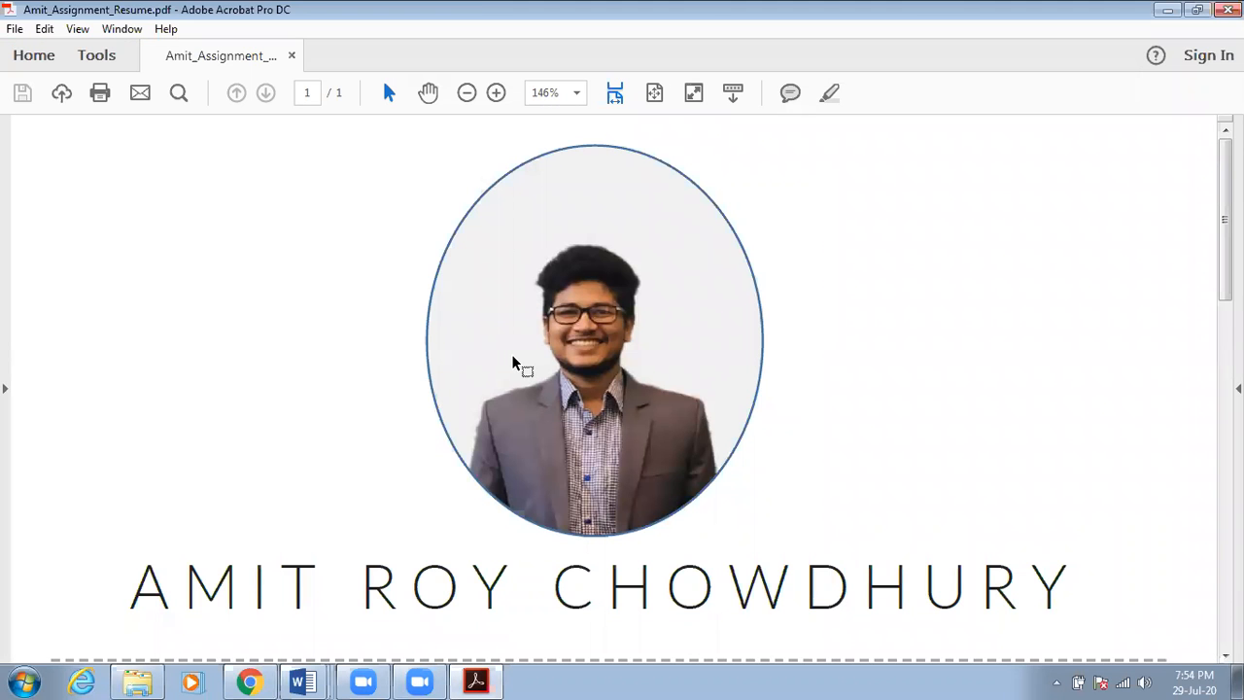
scroll(580, 382, down, 4)
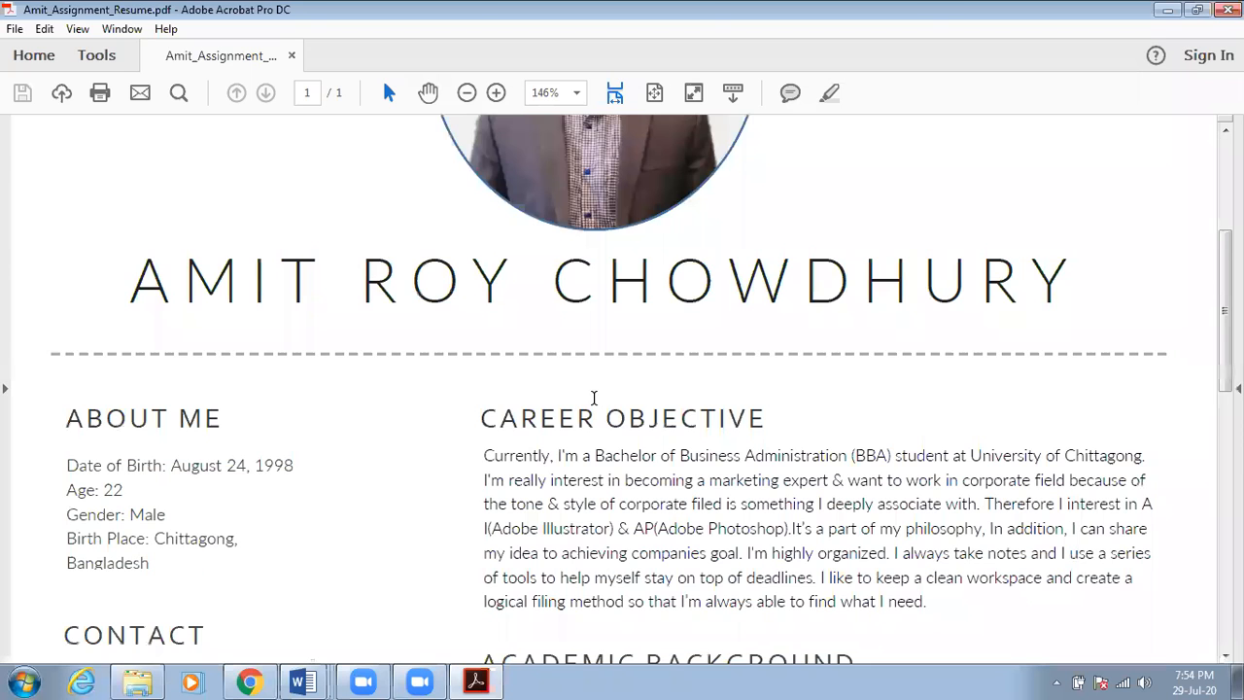
scroll(559, 350, down, 1)
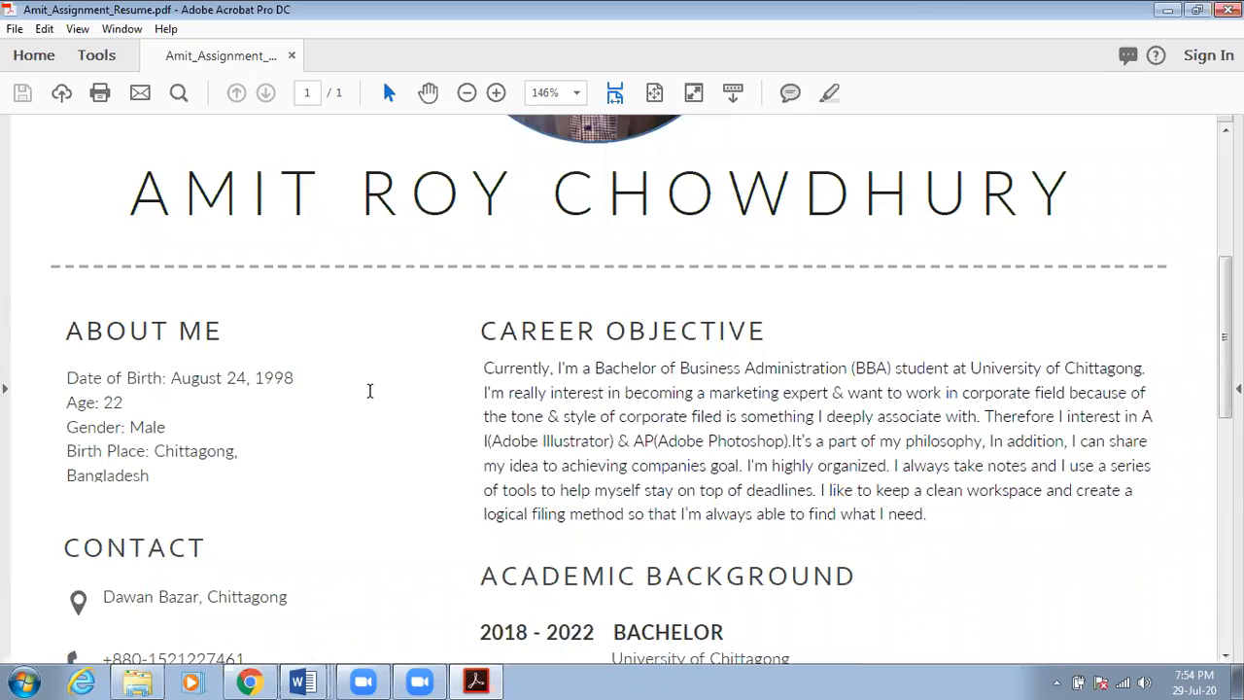
scroll(372, 397, down, 3)
scroll(370, 398, down, 2)
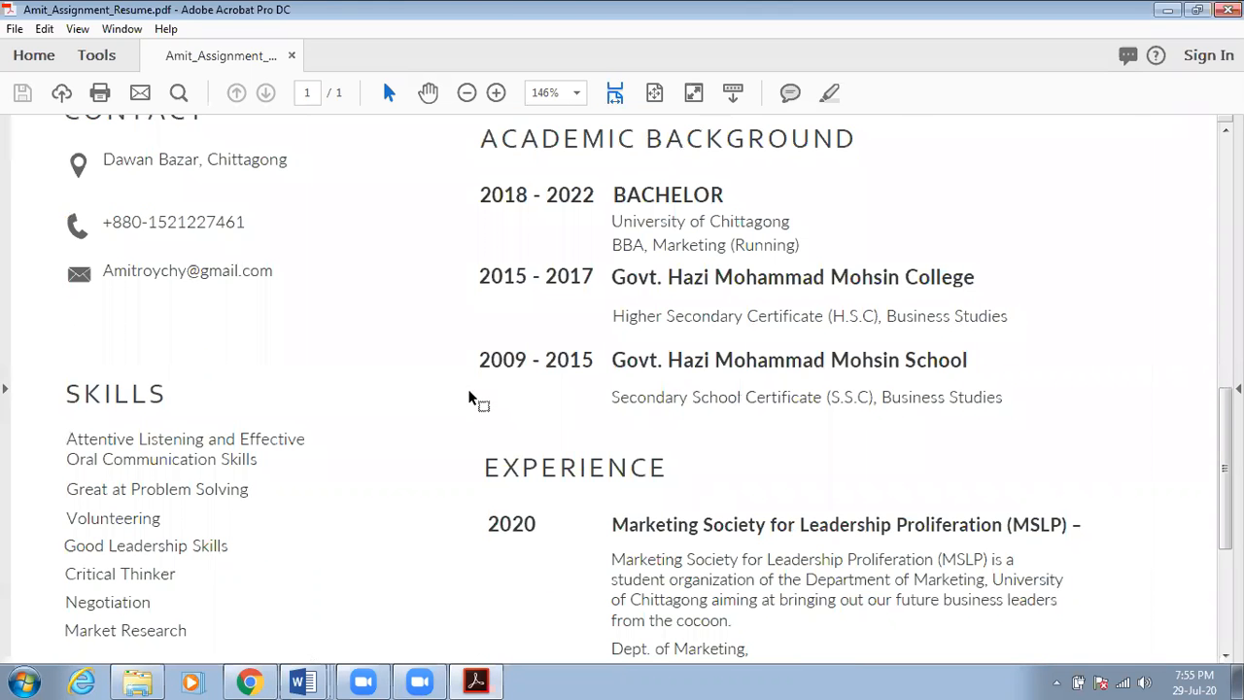
scroll(663, 477, down, 4)
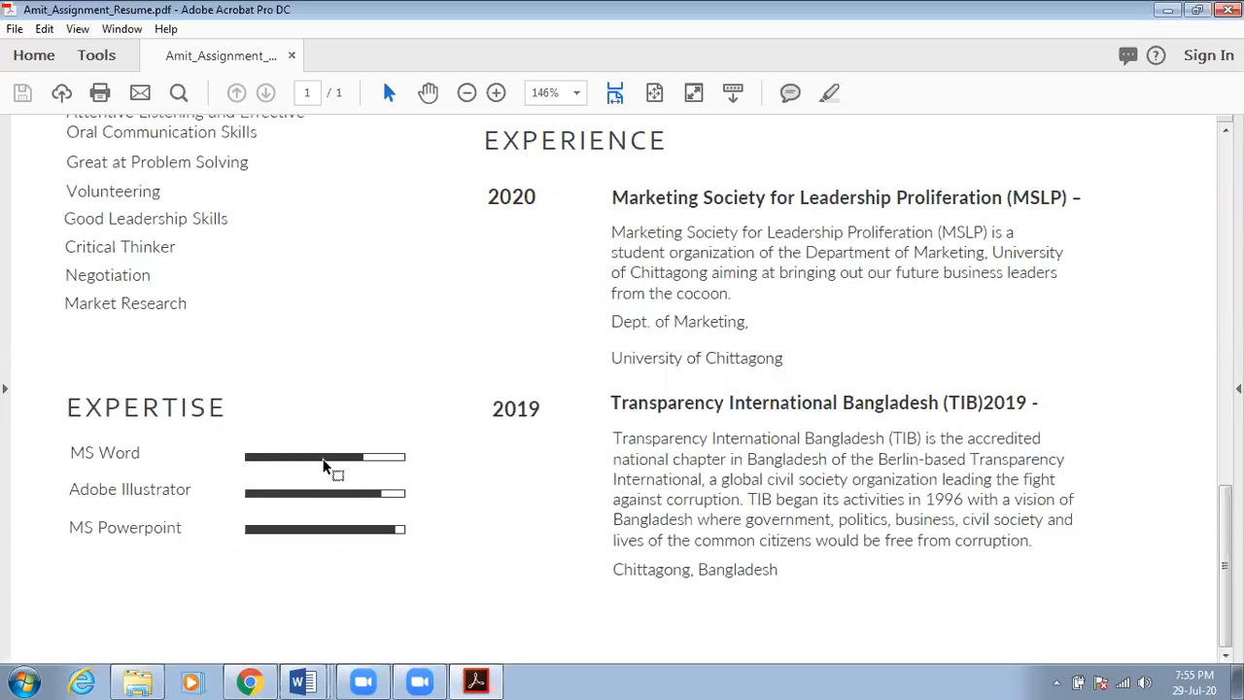
- Switch to the blank Document3 in Word and insert a table with three columns and three rows
click(303, 680)
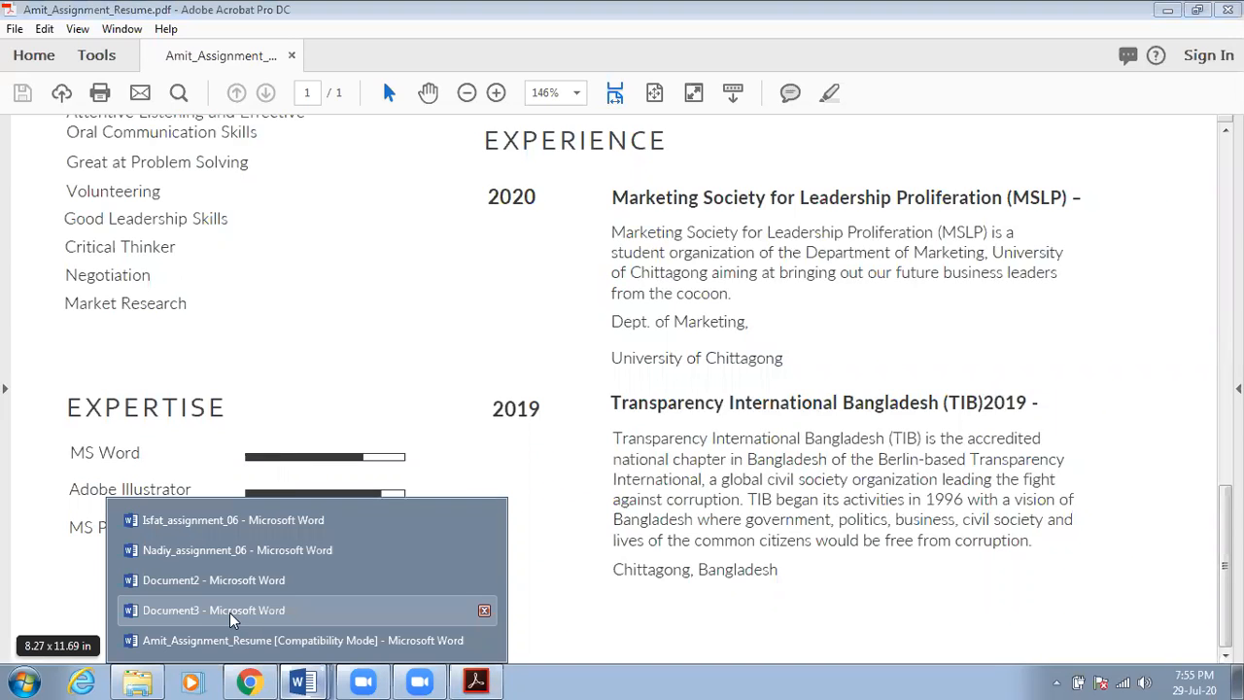
click(233, 610)
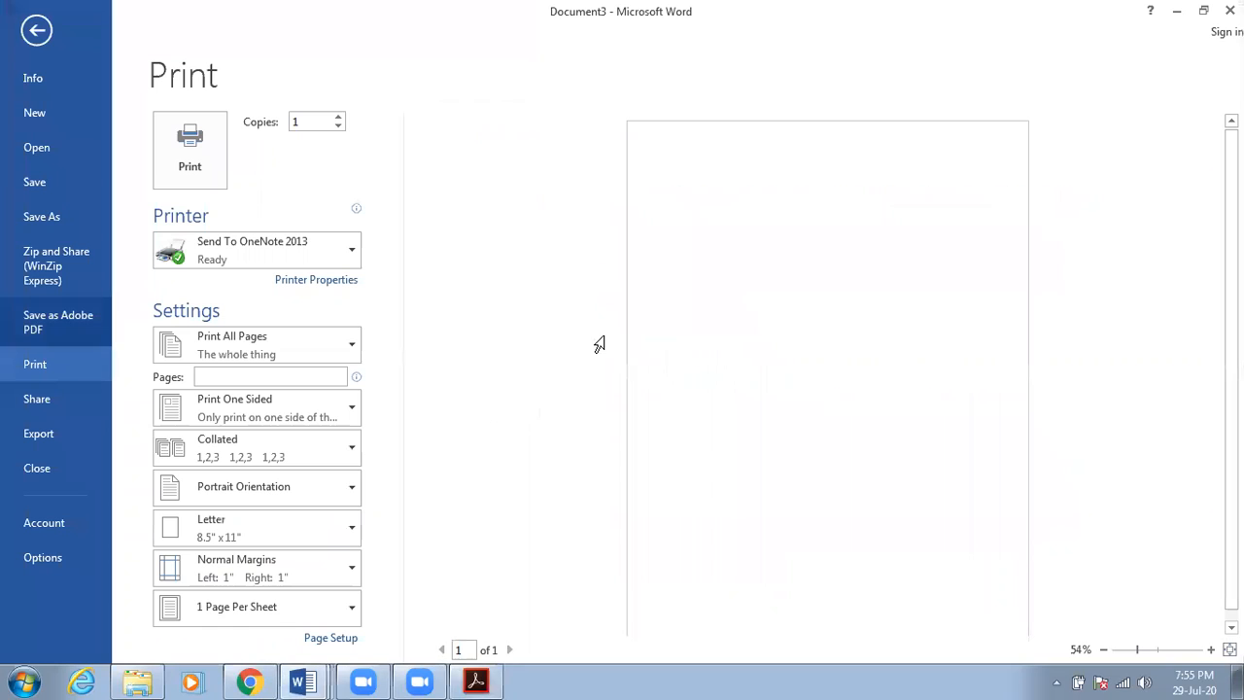
click(39, 29)
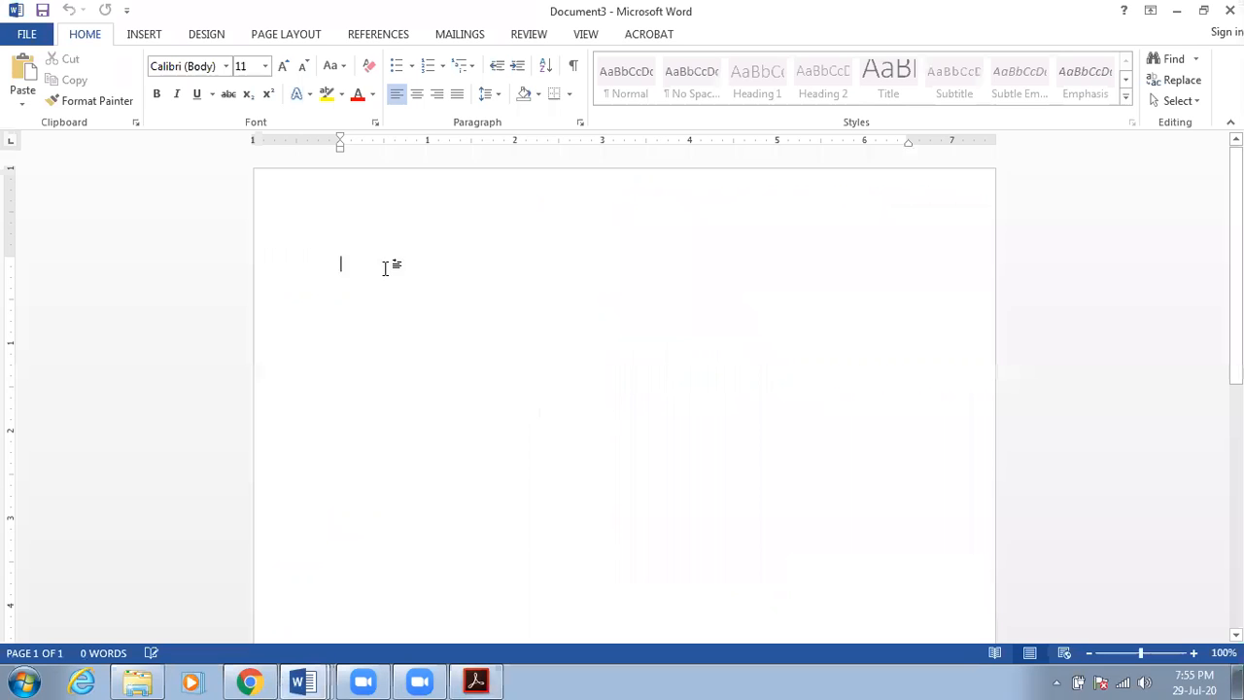
click(137, 37)
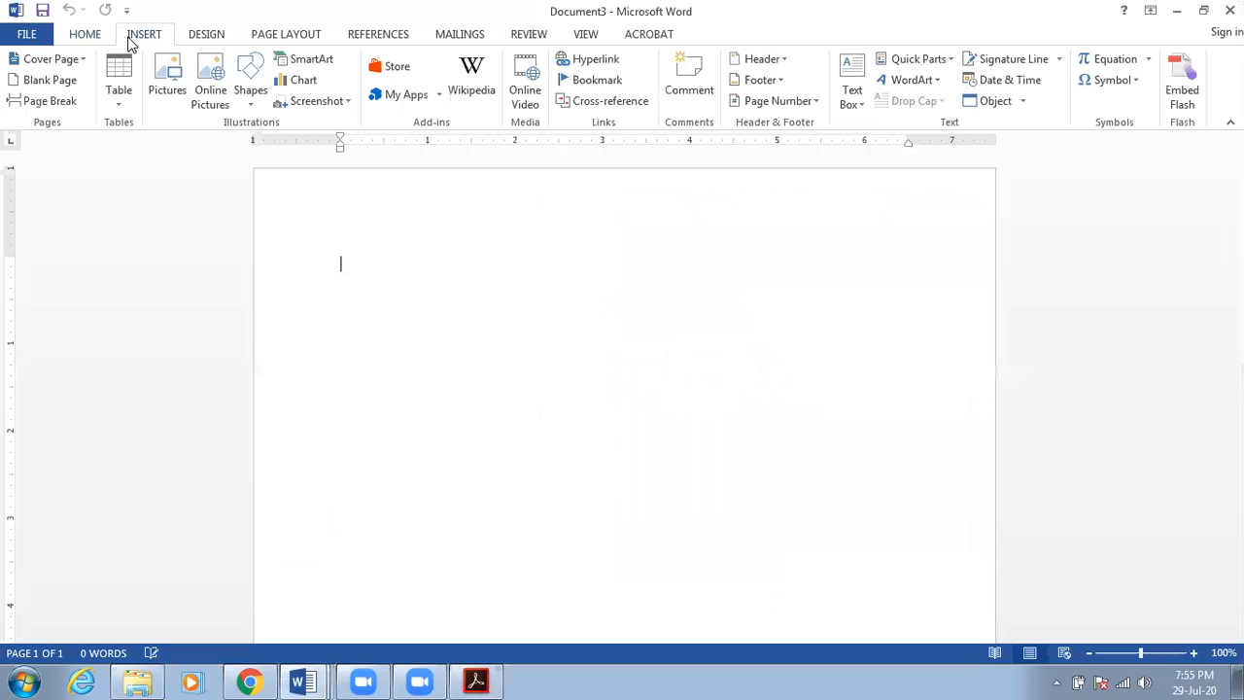
click(120, 83)
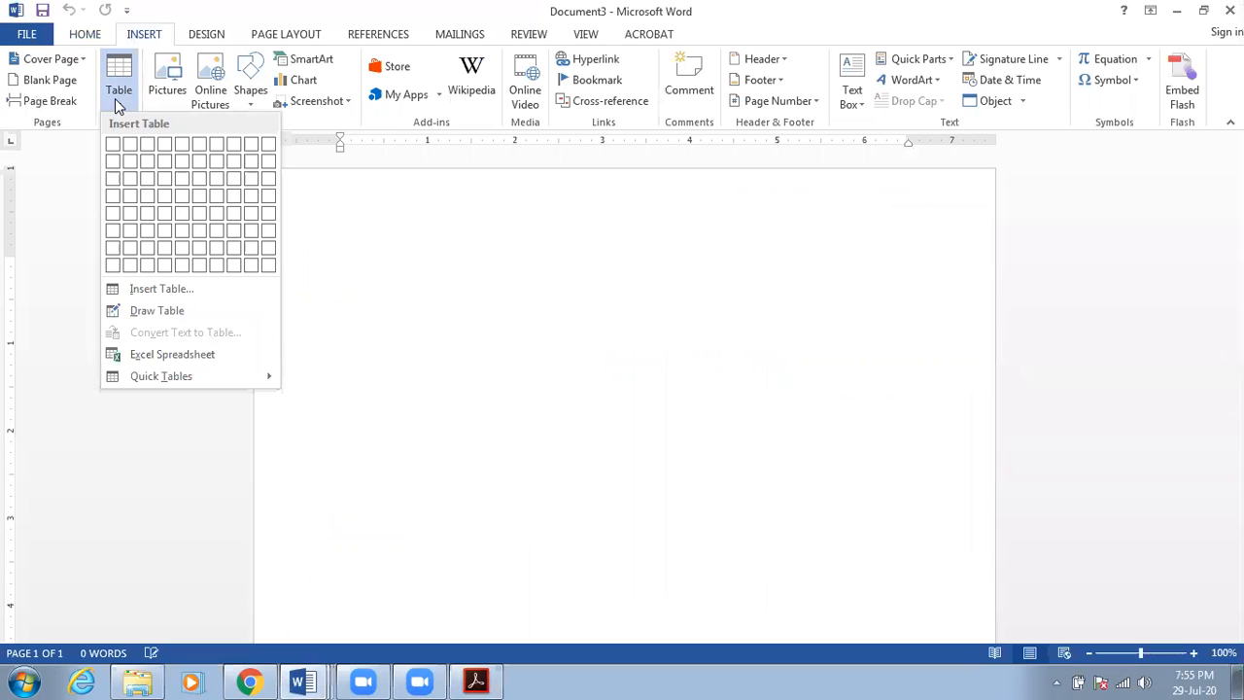
click(145, 183)
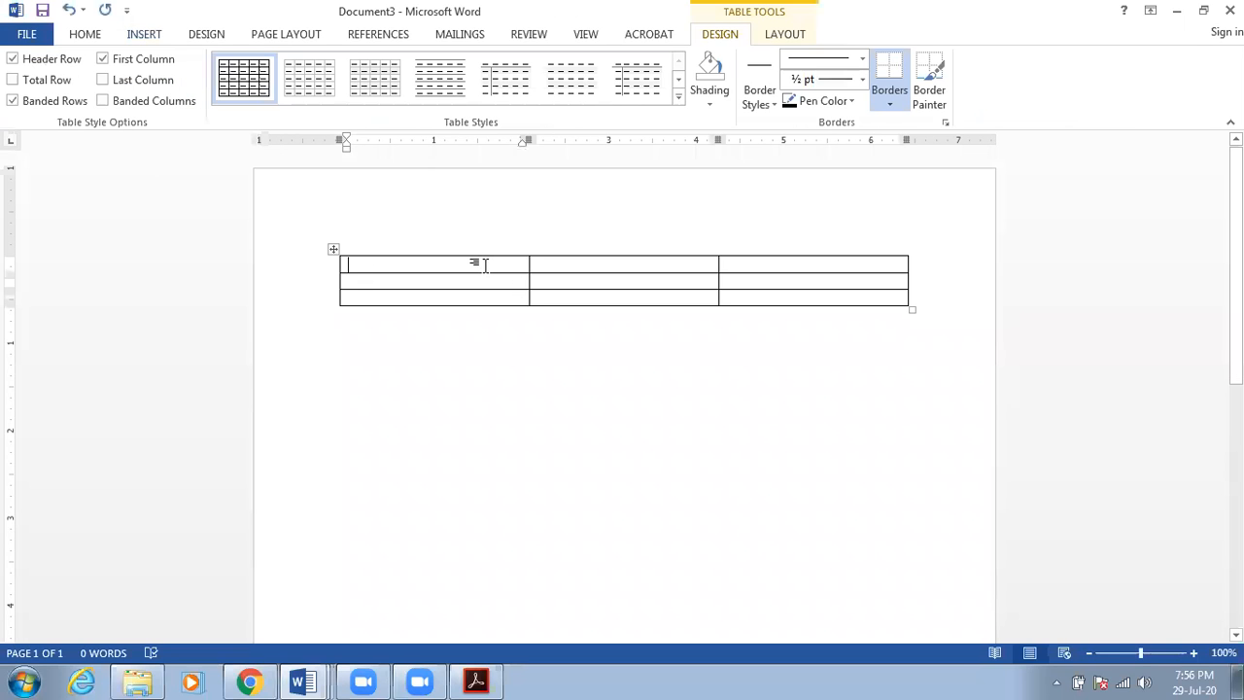
- Fill the table's first column with MS OFFICE, ADOBE PHOTOSHOP and ADOBE ILLUSTRA, one entry per row
text(MS)
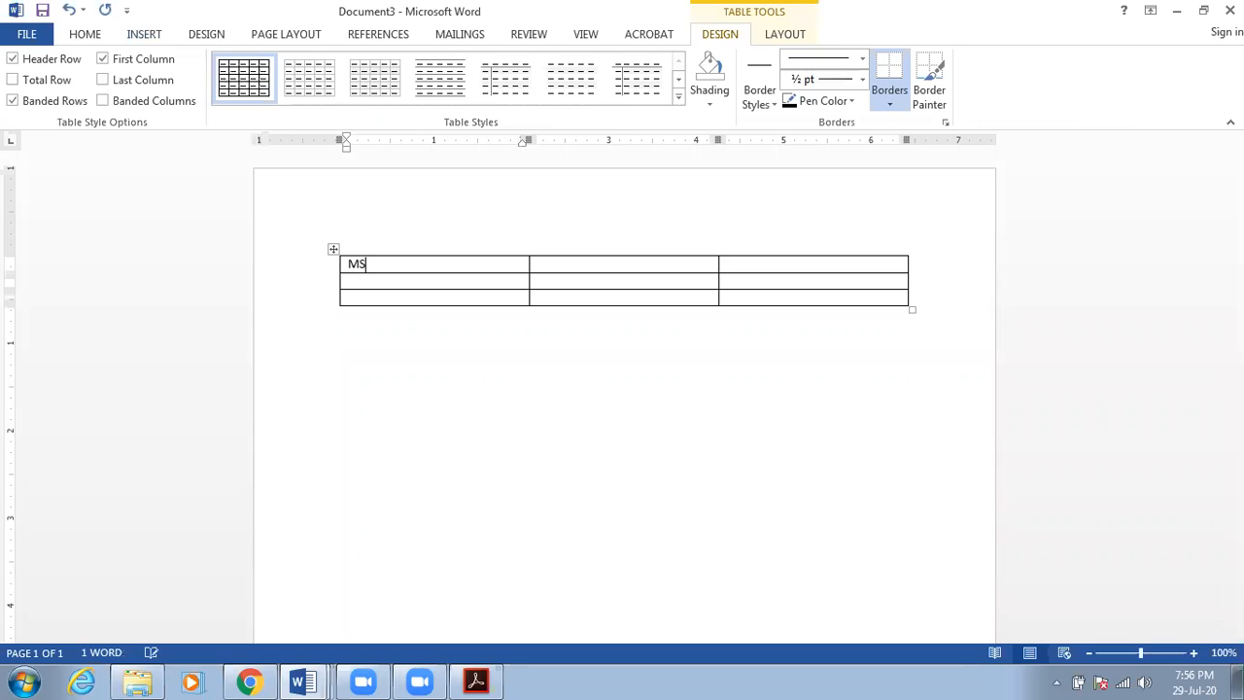
text( C)
text(OFFICE)
key(Down)
text(ADOBE PHOTOSH)
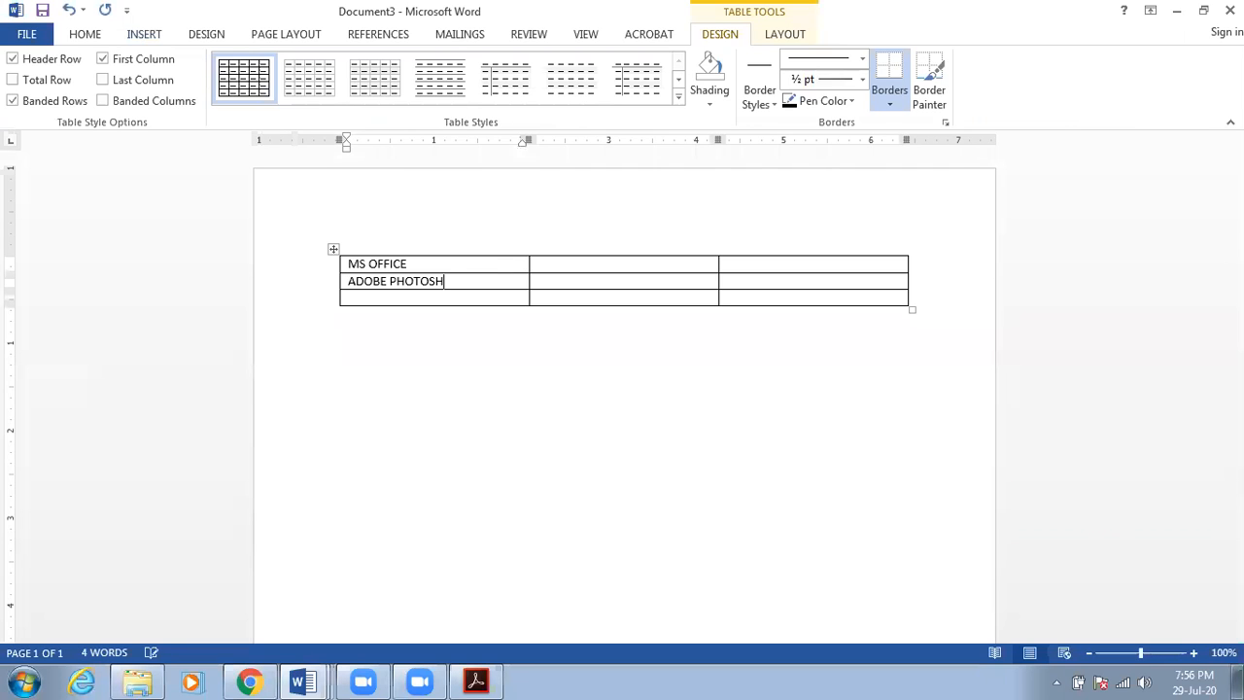
text(OP)
key(Down)
text(ADOBE ILLUSTRA)
drag(476, 298, 485, 265)
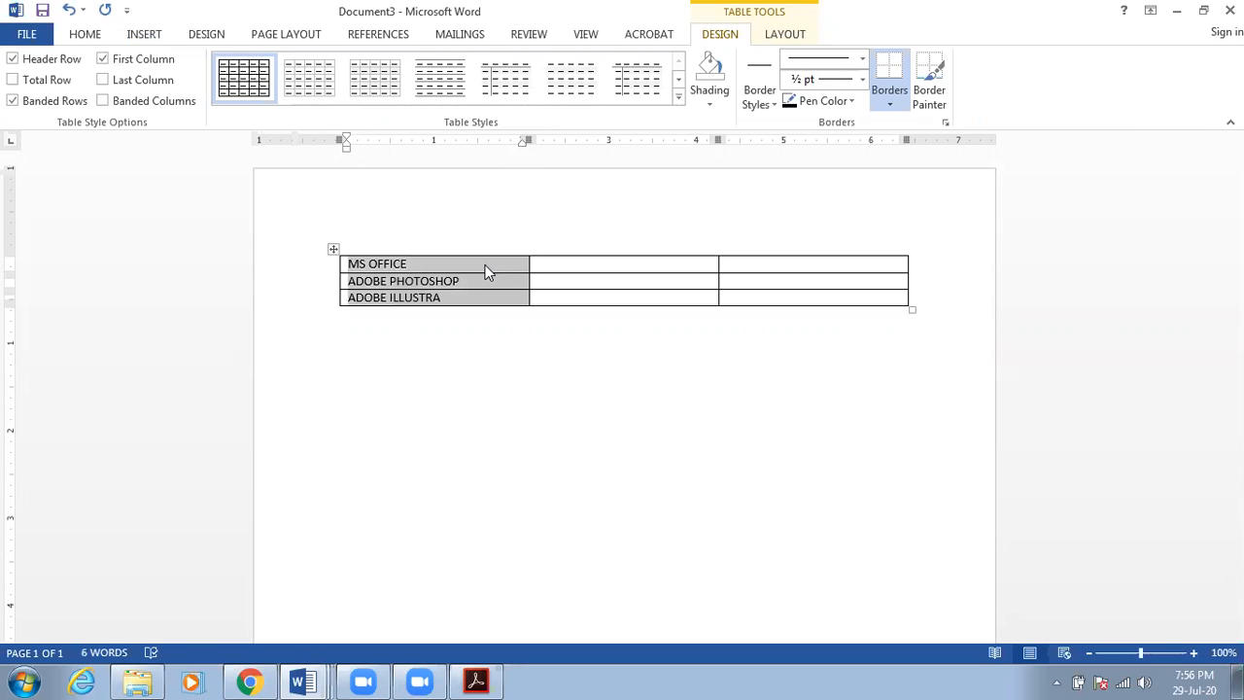
text(OR)
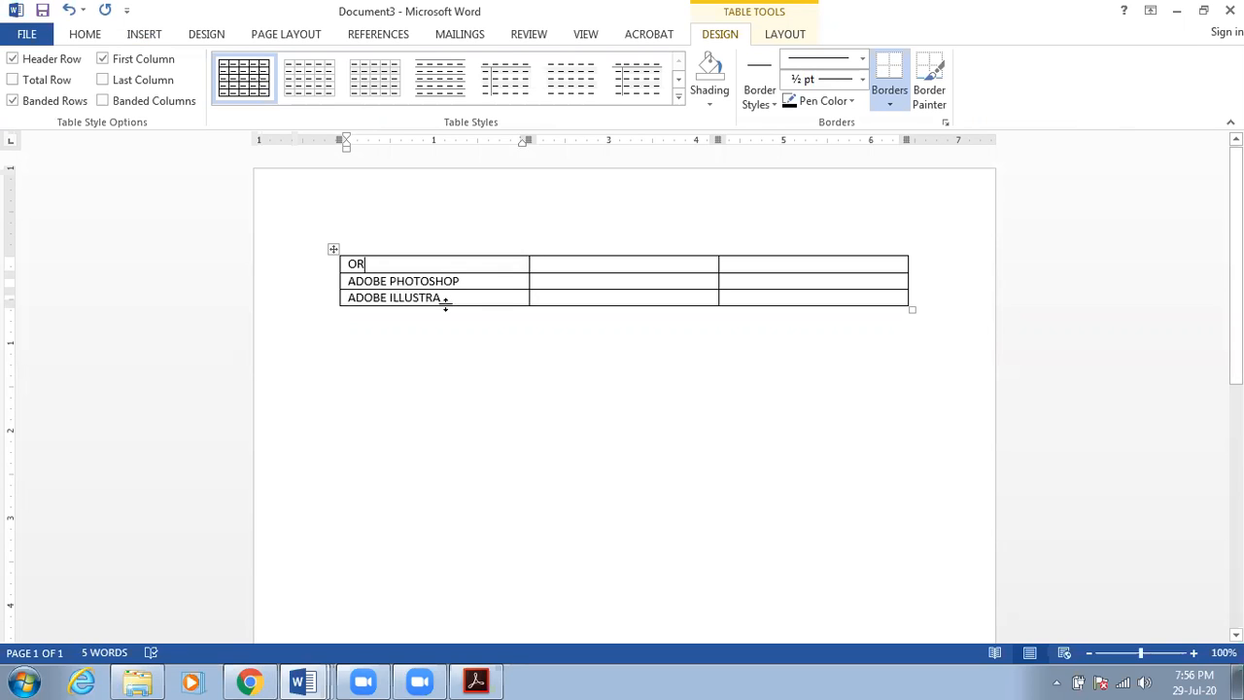
key(ctrl+z)
key(ctrl+z)
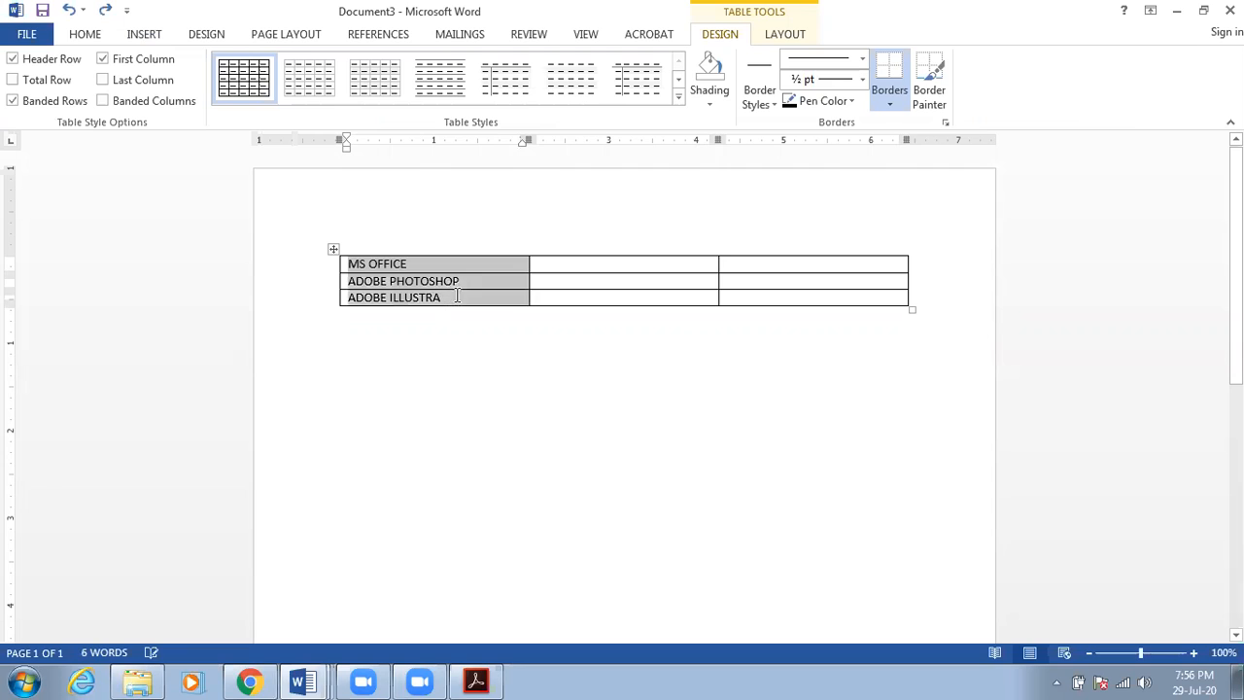
- Complete the entry in the third row of the first column as ADOBE ILLUSTRATOR
click(457, 297)
text(T)
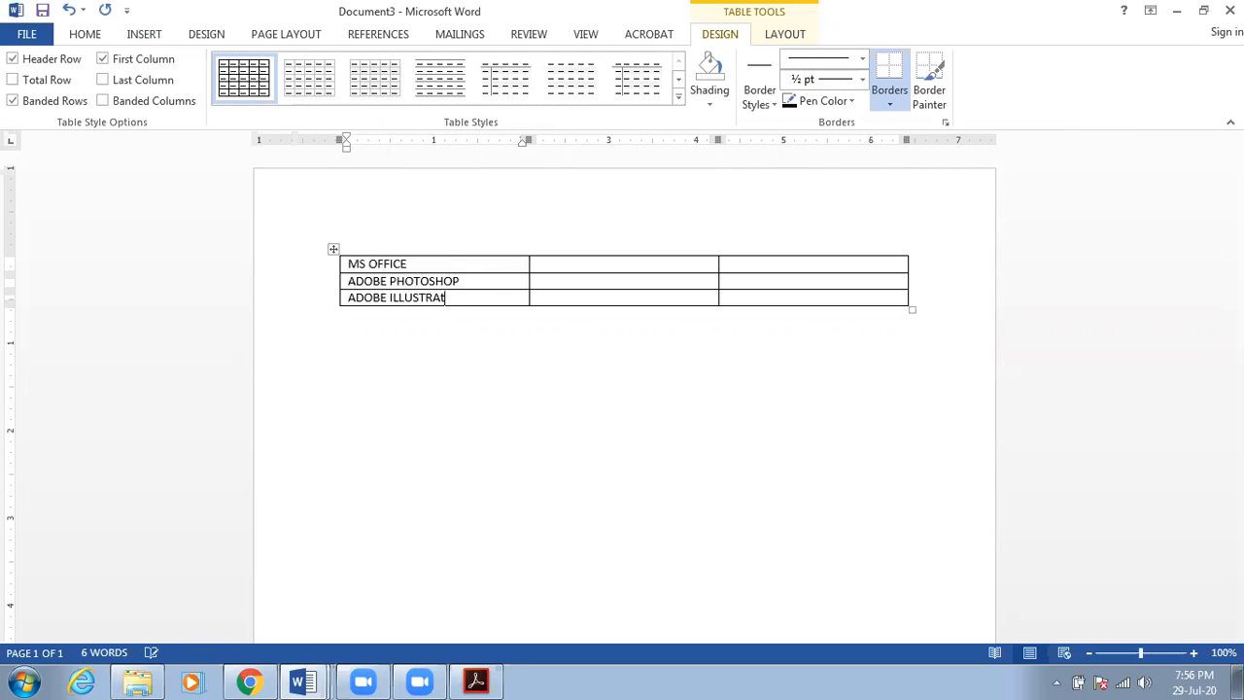
key(BackSpace)
text(TOE)
key(BackSpace)
text(R)
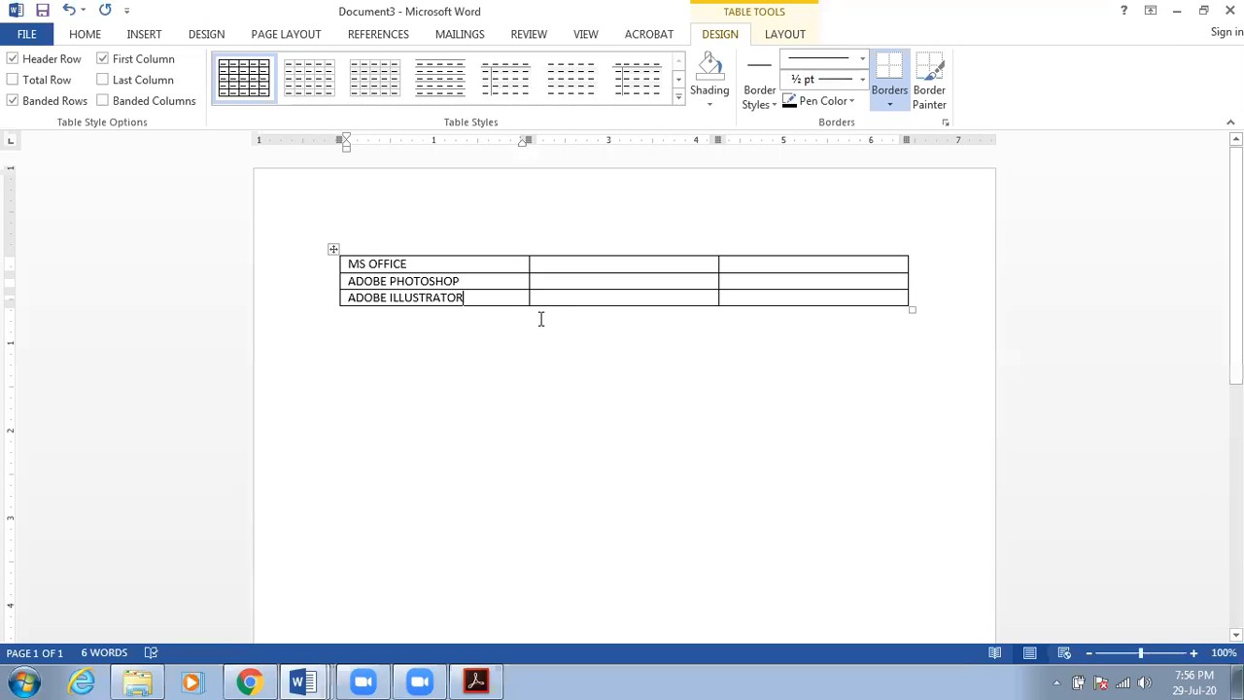
- Narrow the table's three columns, fitting the first closely around its text and making the table about 4.4 inches wide overall
click(581, 263)
drag(525, 263, 471, 321)
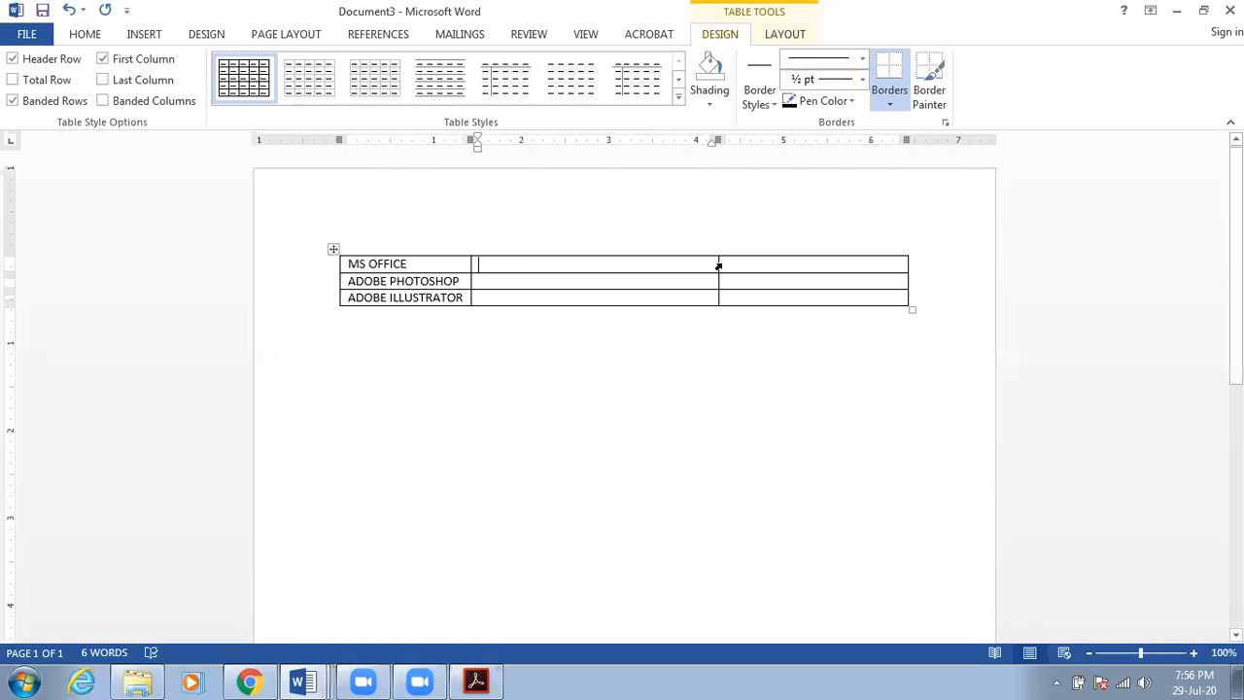
drag(618, 293, 671, 290)
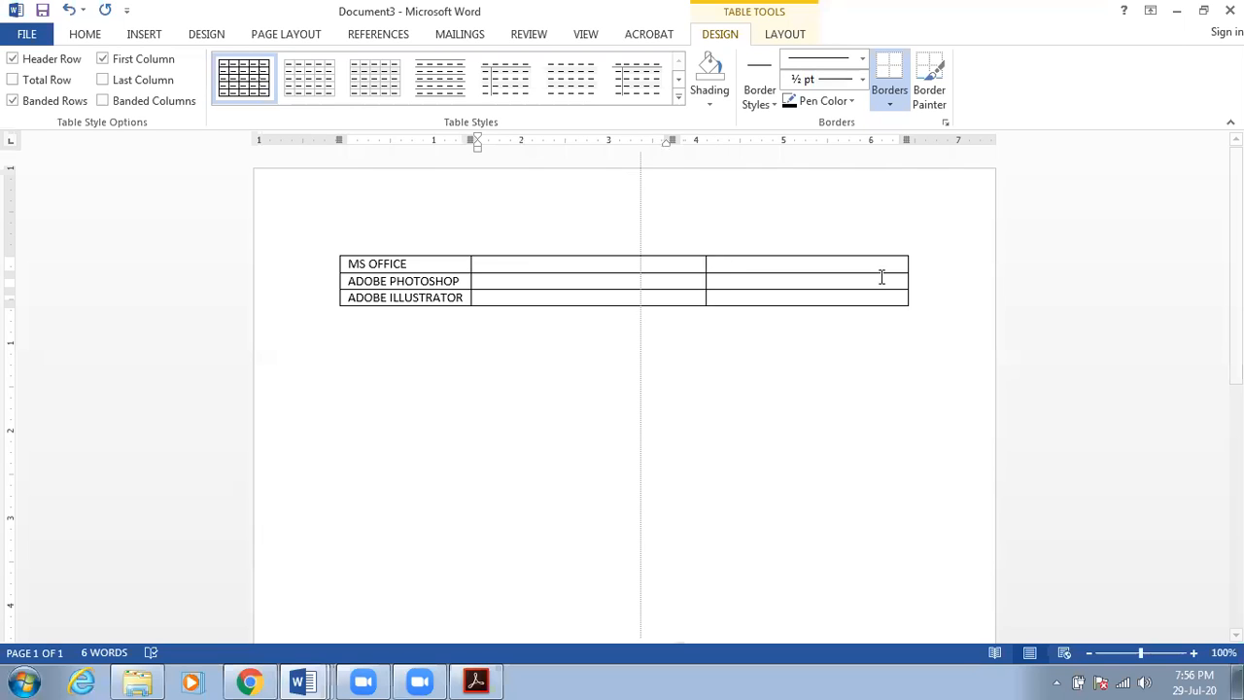
drag(903, 269, 720, 290)
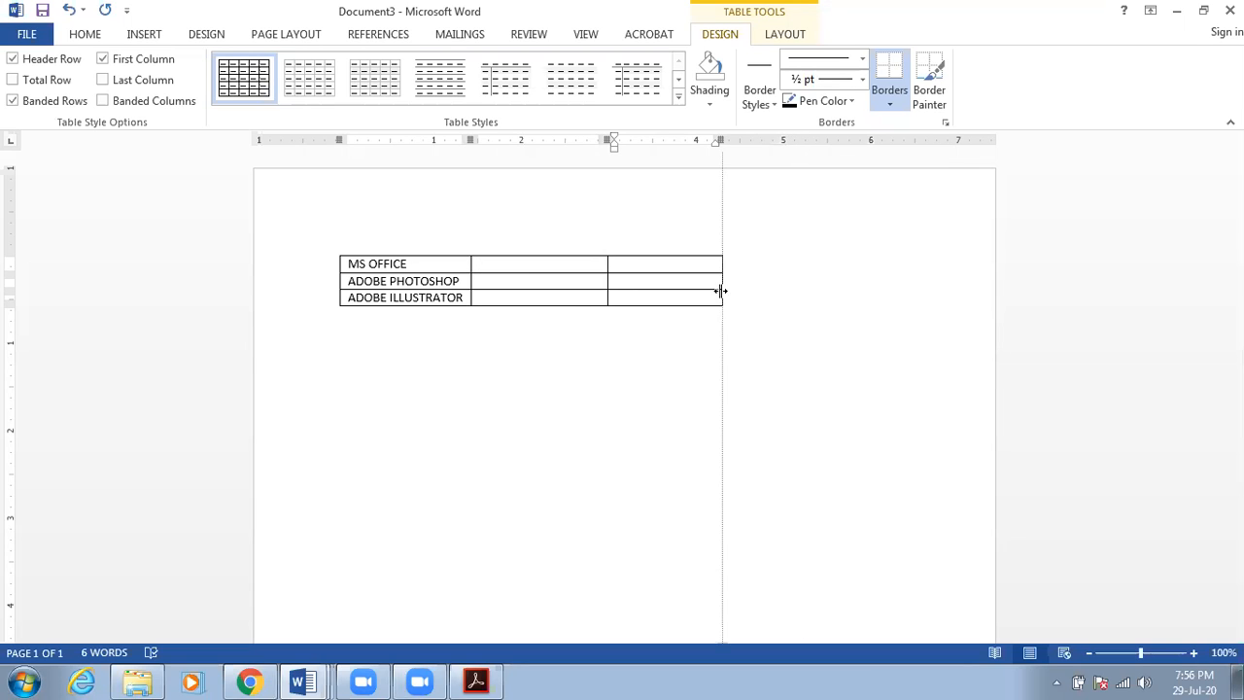
click(469, 265)
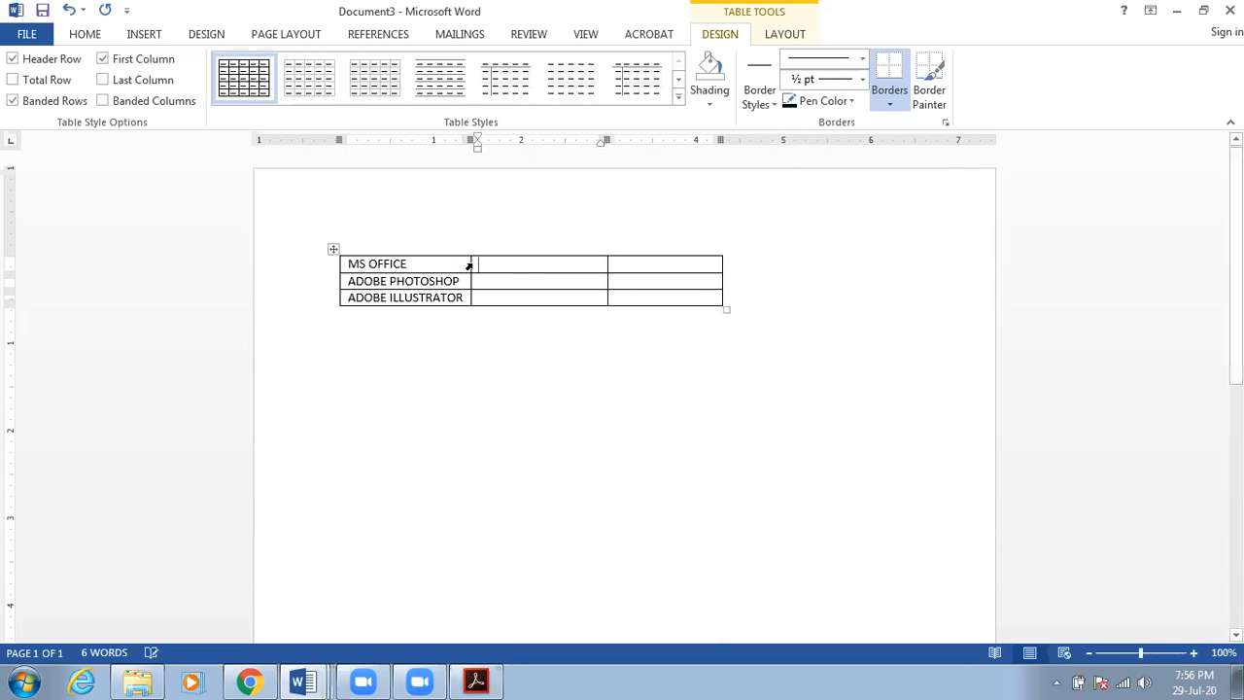
drag(473, 263, 477, 287)
- Shade the middle cell of the MS OFFICE row with the orange theme color
click(477, 265)
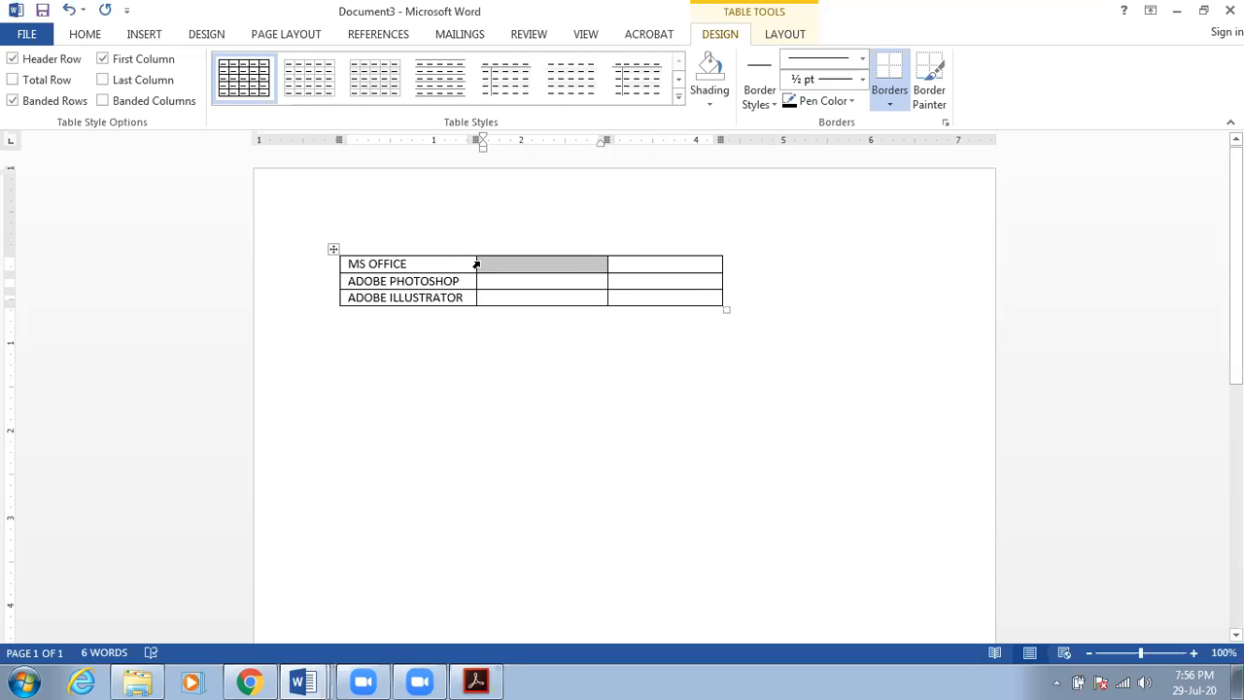
drag(578, 270, 620, 272)
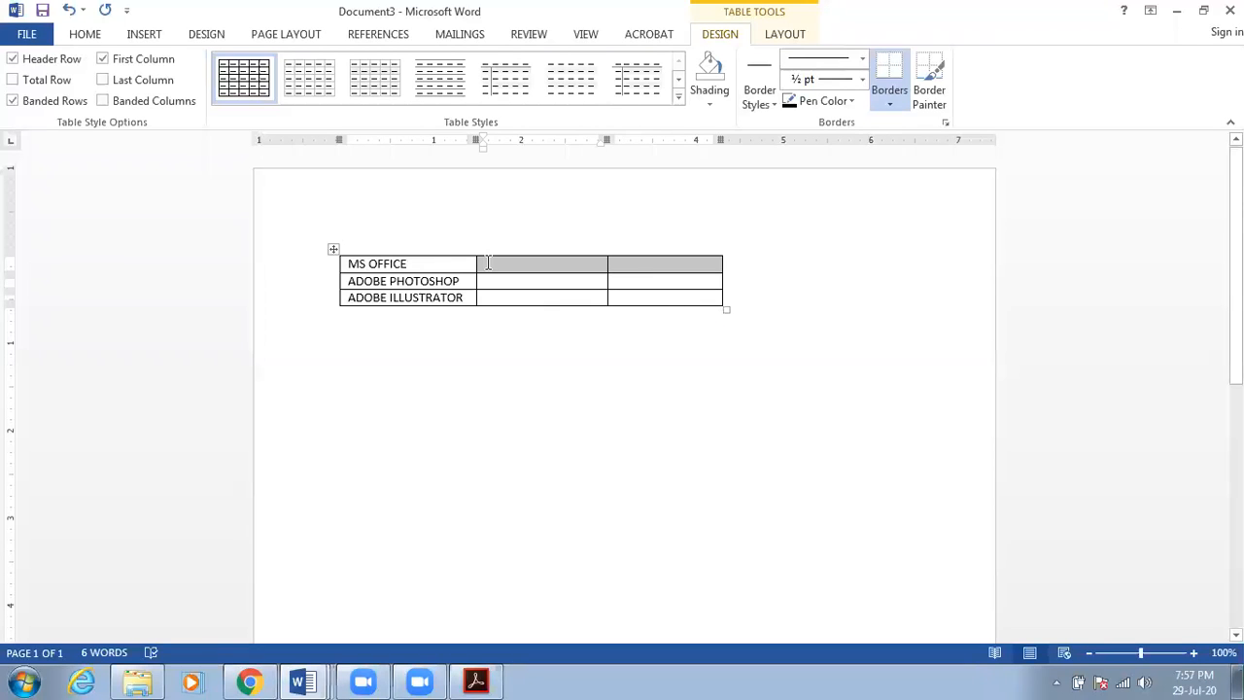
click(475, 261)
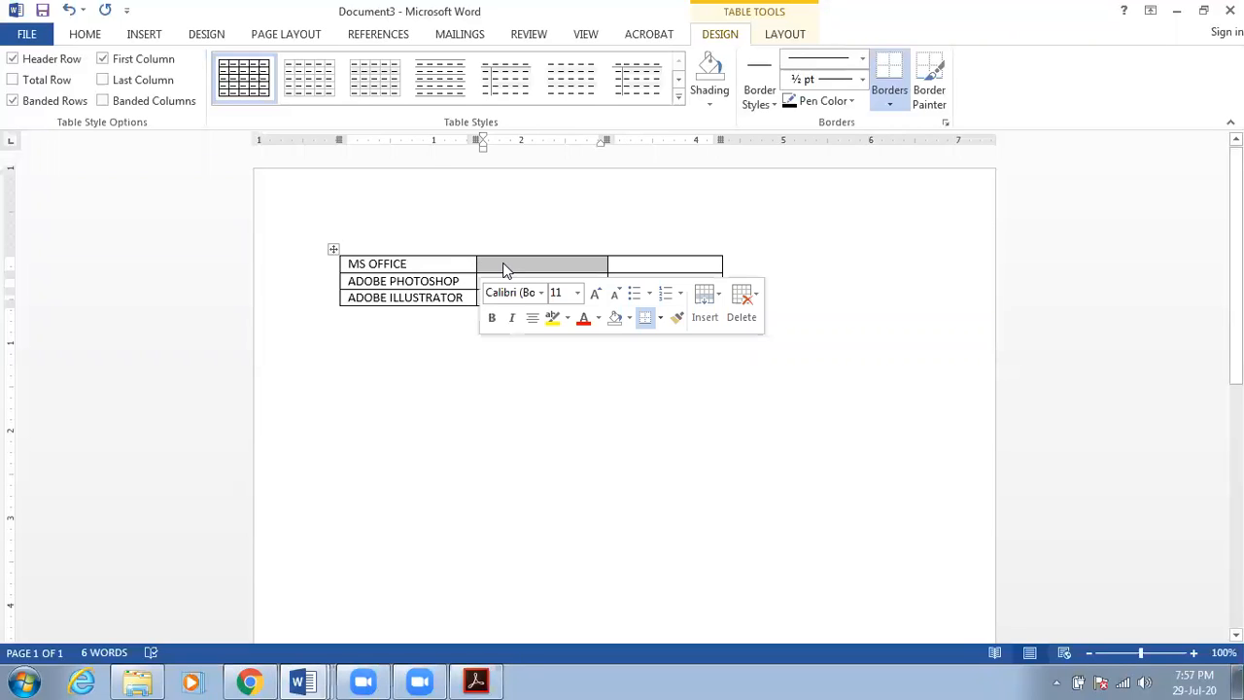
click(628, 320)
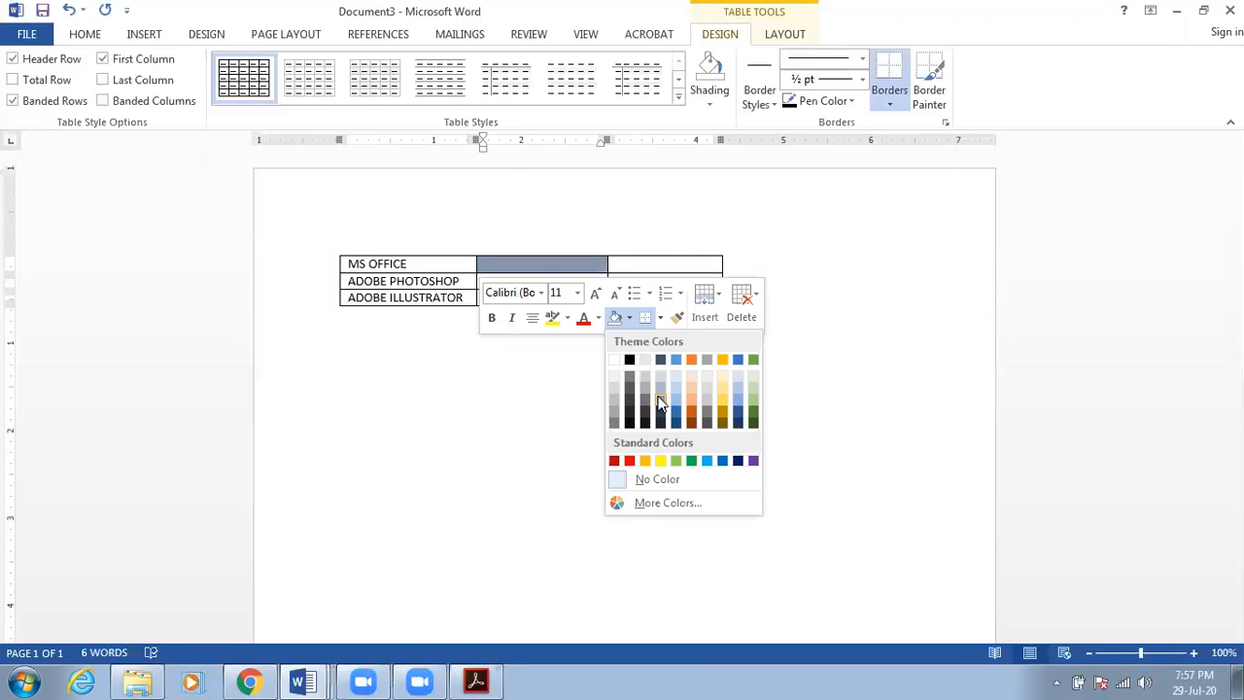
click(691, 361)
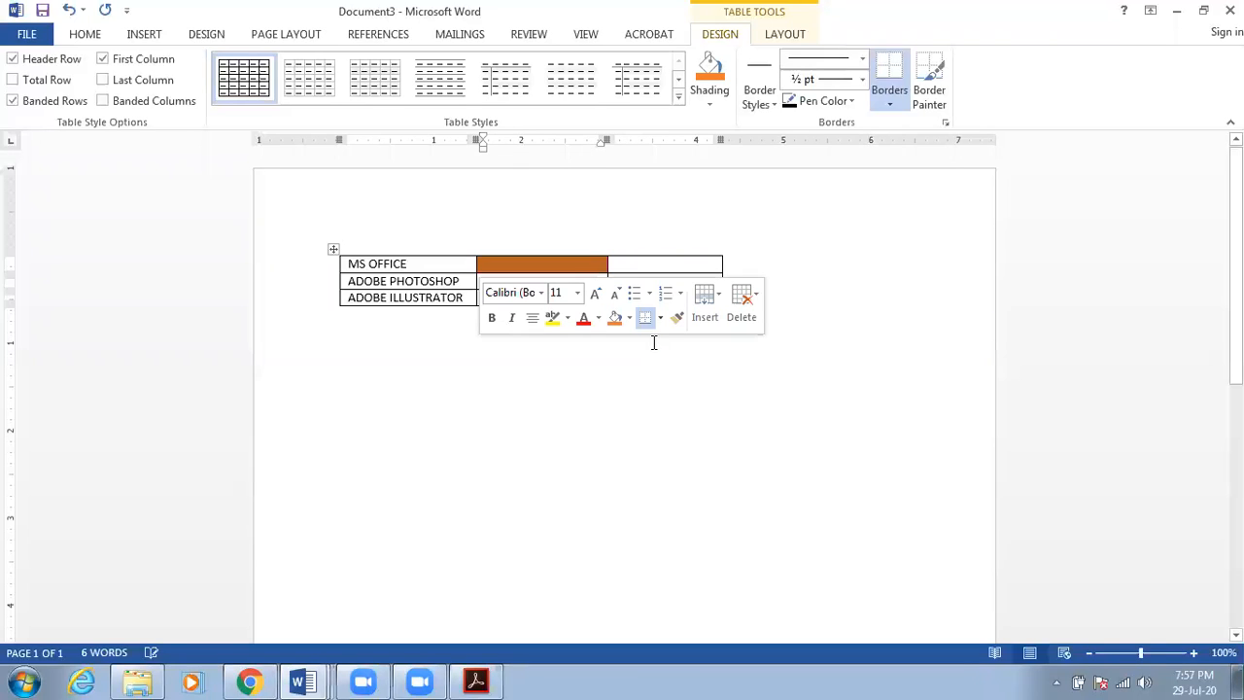
click(616, 268)
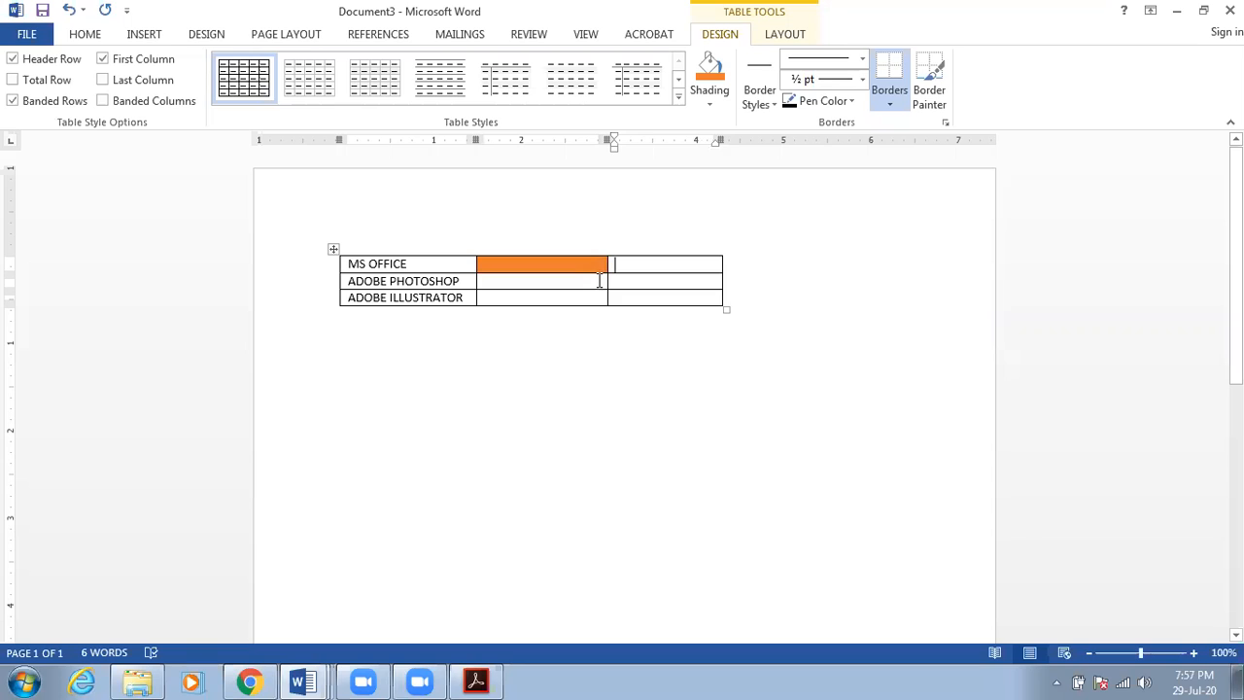
- Apply the same orange shading to the middle cell of the ADOBE PHOTOSHOP row
click(552, 287)
click(491, 281)
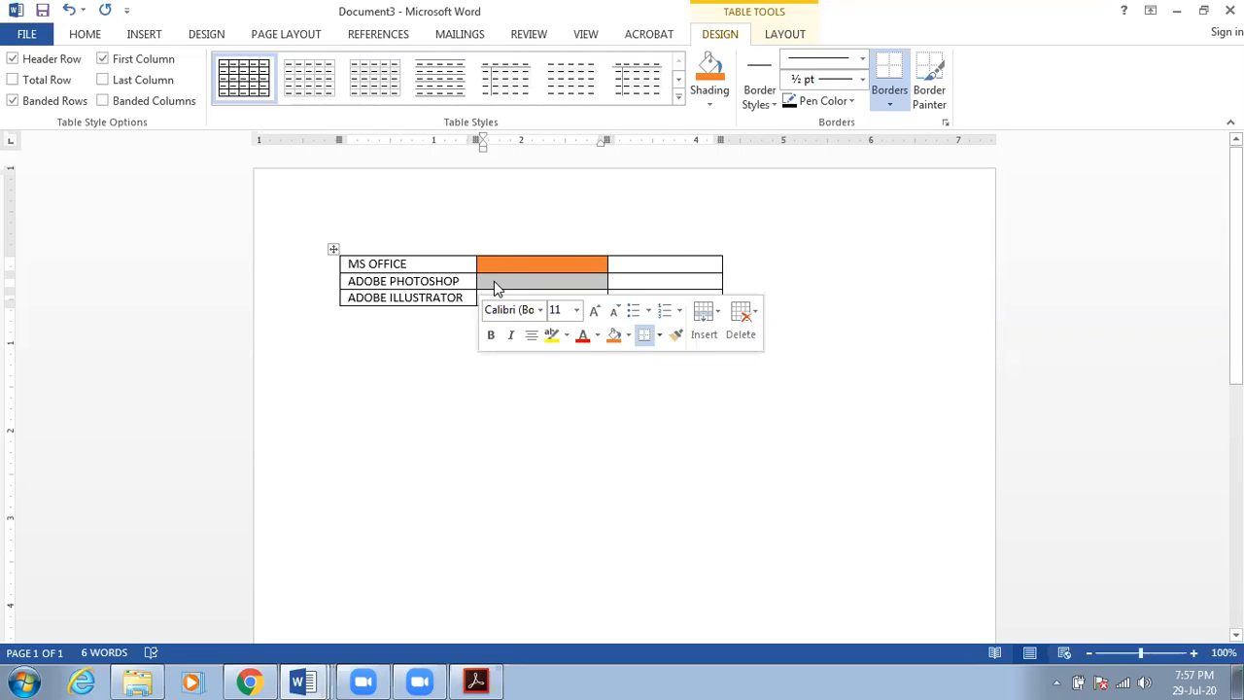
click(614, 335)
click(621, 280)
click(596, 264)
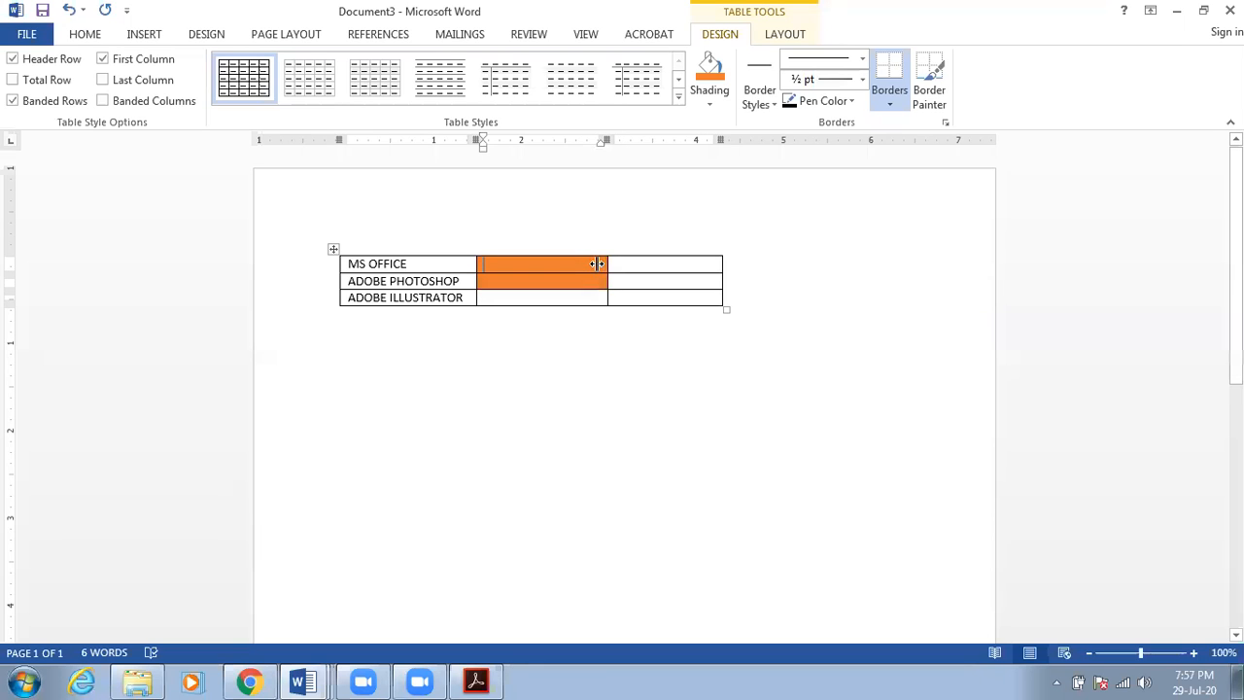
- Widen the middle column to about 1.9 inches and delete the empty third column
drag(597, 263, 667, 281)
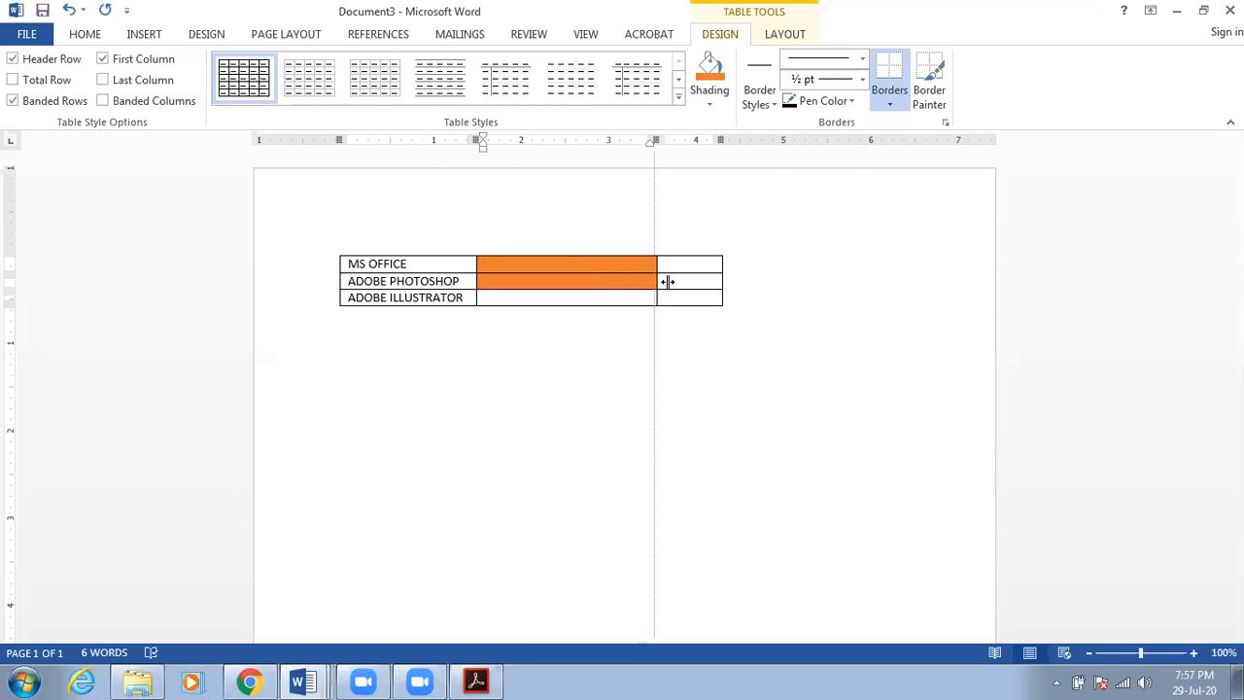
key(ctrl+z)
key(ctrl+z)
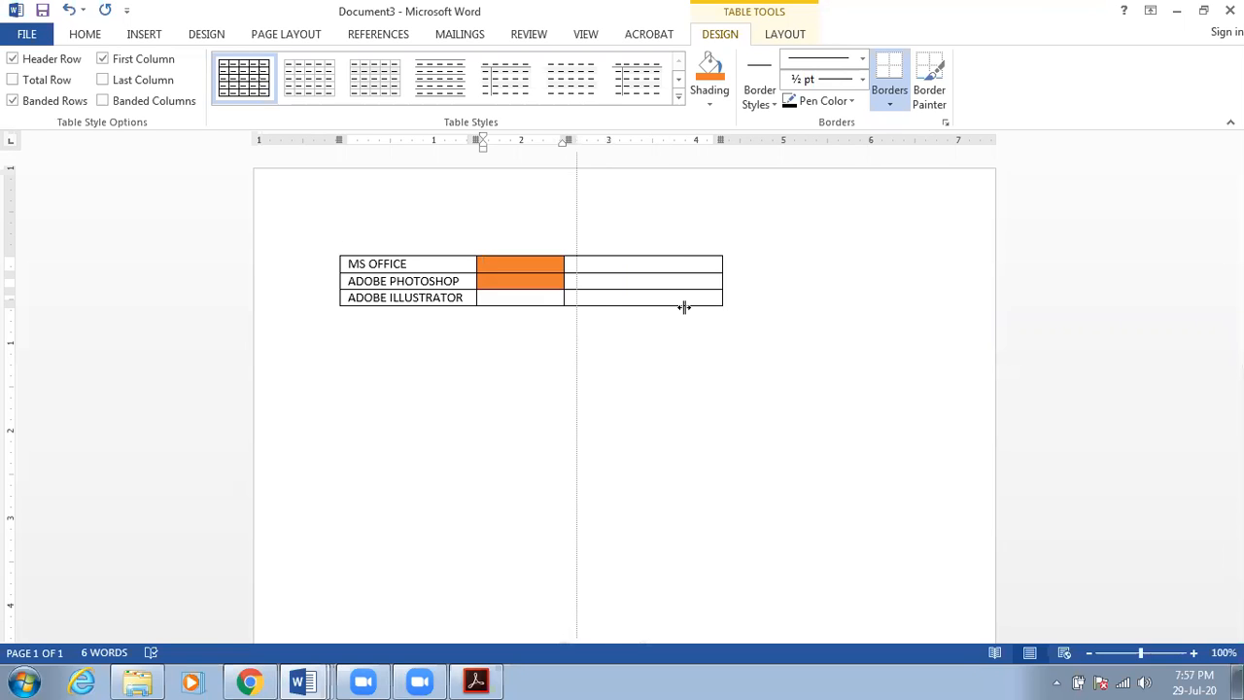
drag(684, 307, 644, 311)
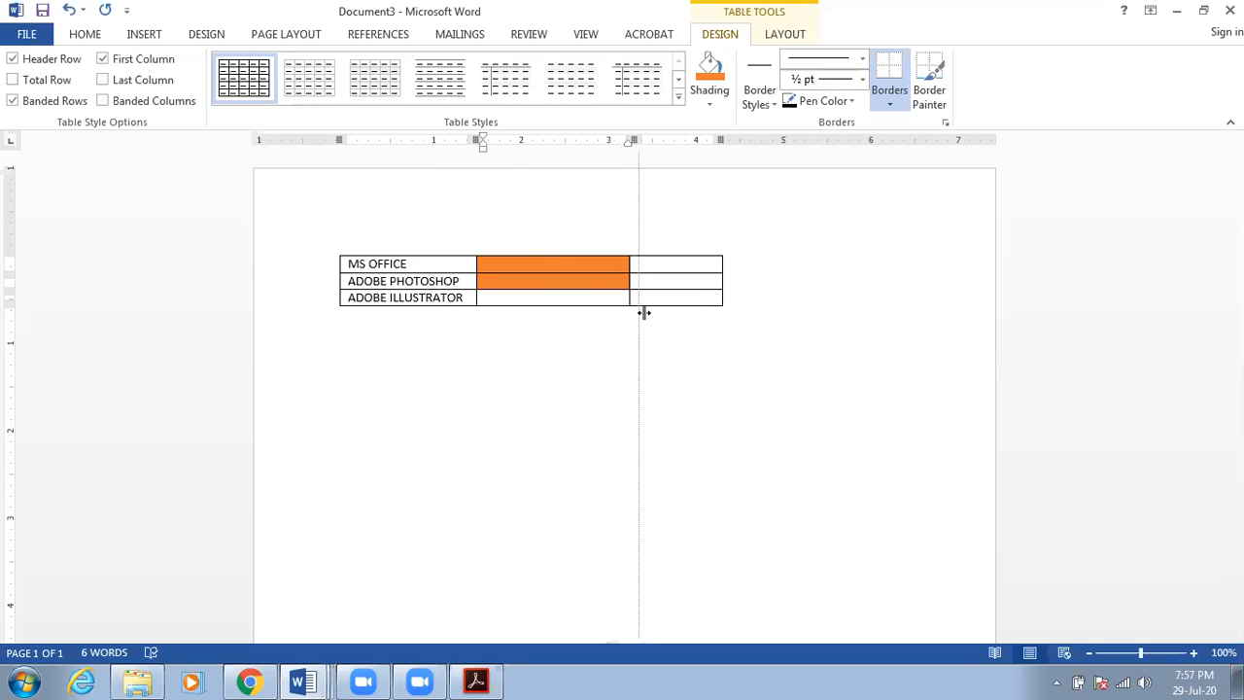
click(673, 236)
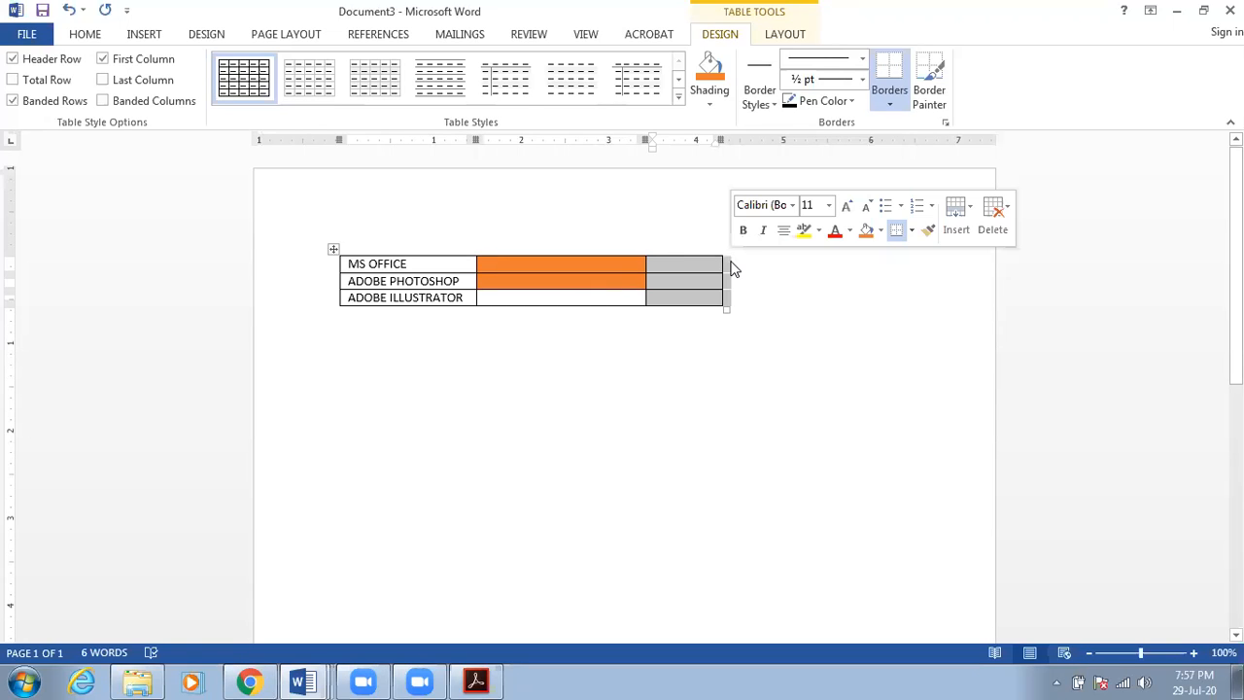
key(BackSpace)
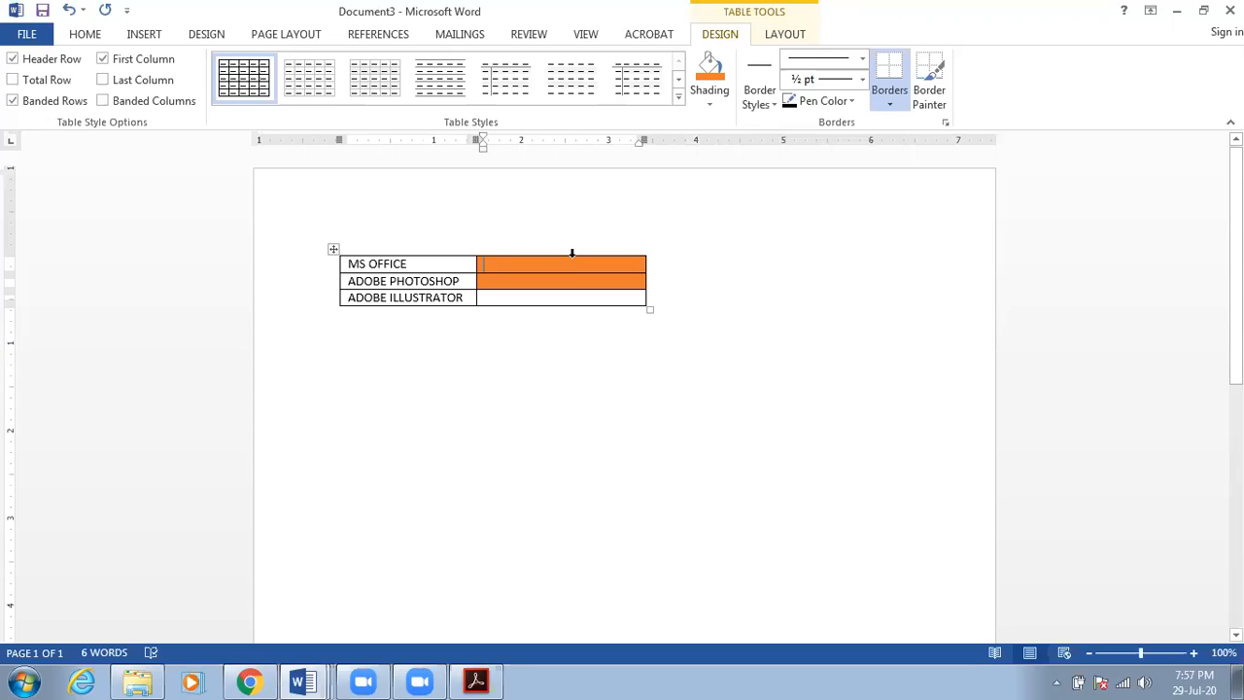
- Split the orange cell of the MS OFFICE row into 2 columns and 1 row
click(501, 264)
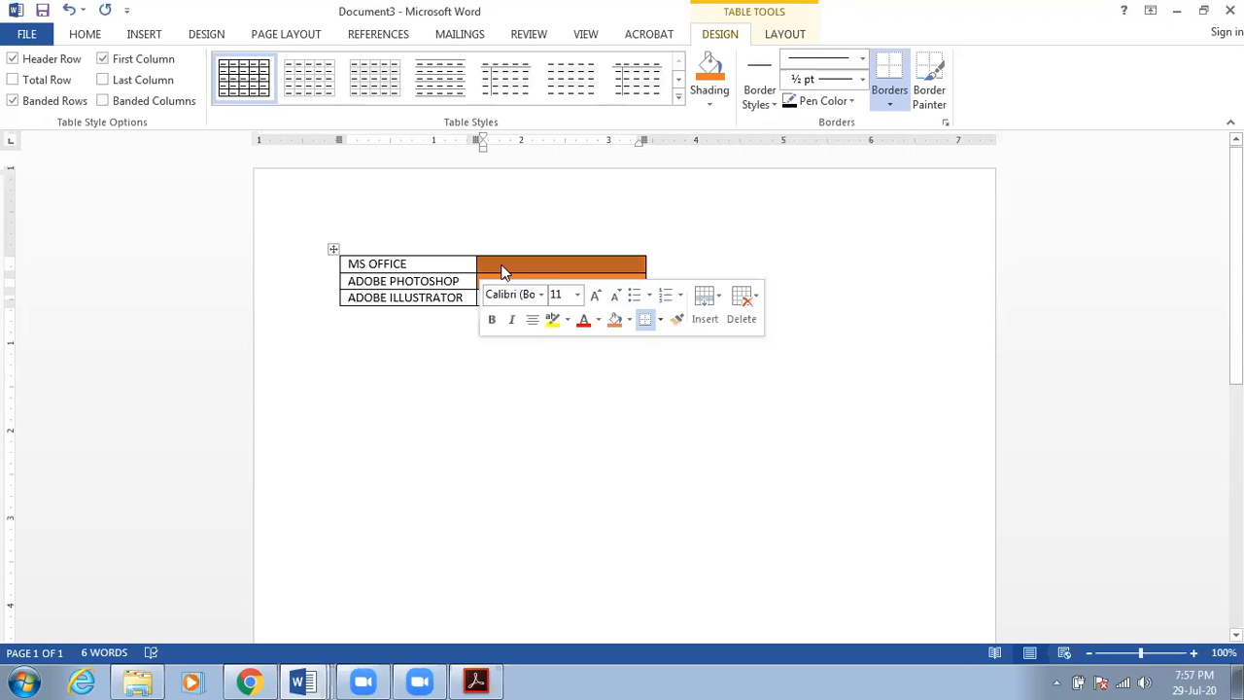
right_click(550, 264)
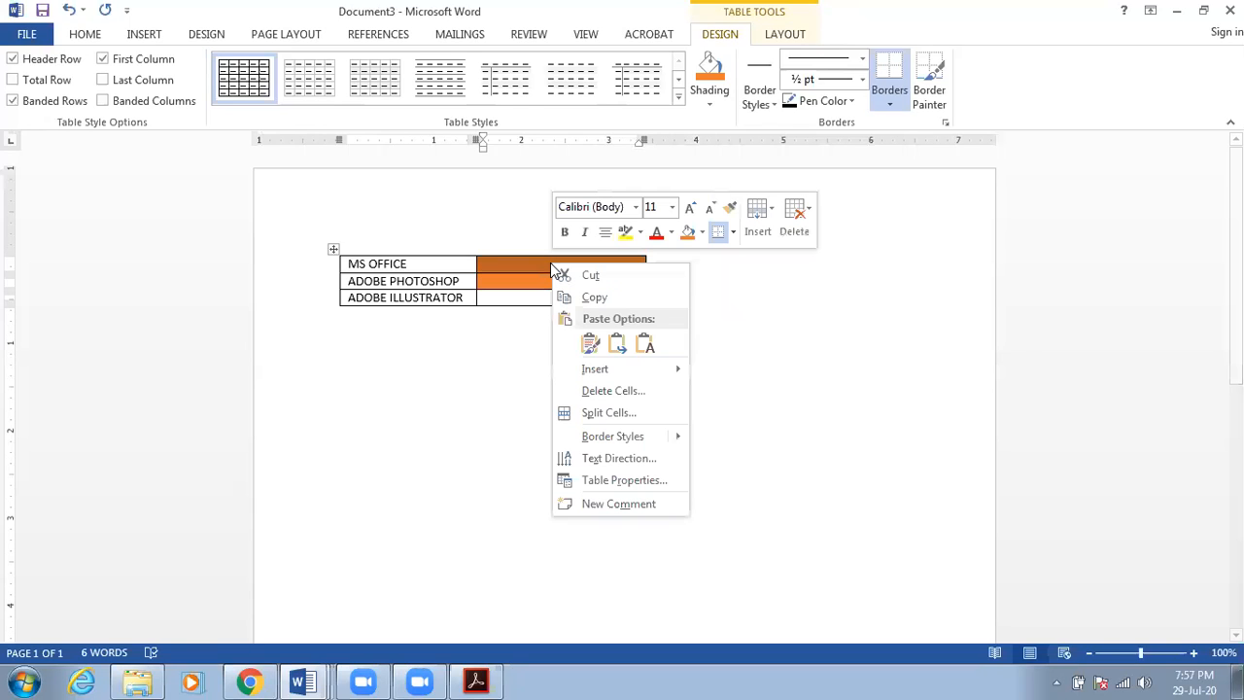
click(623, 410)
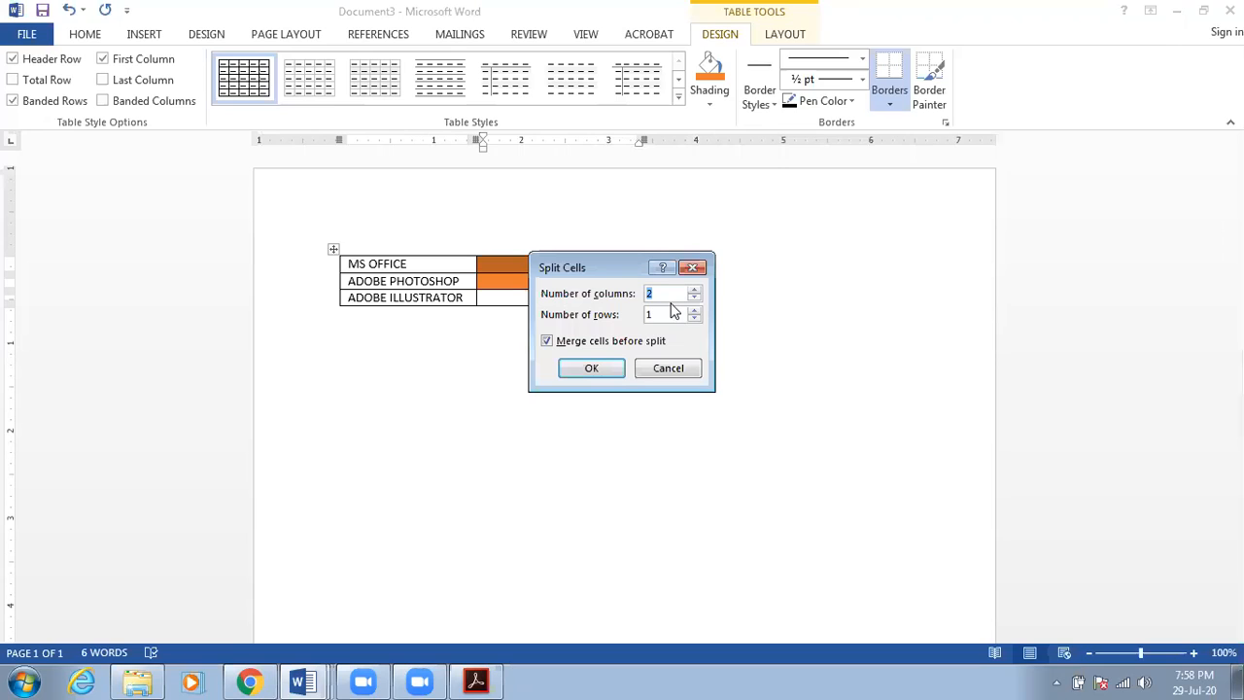
key(Return)
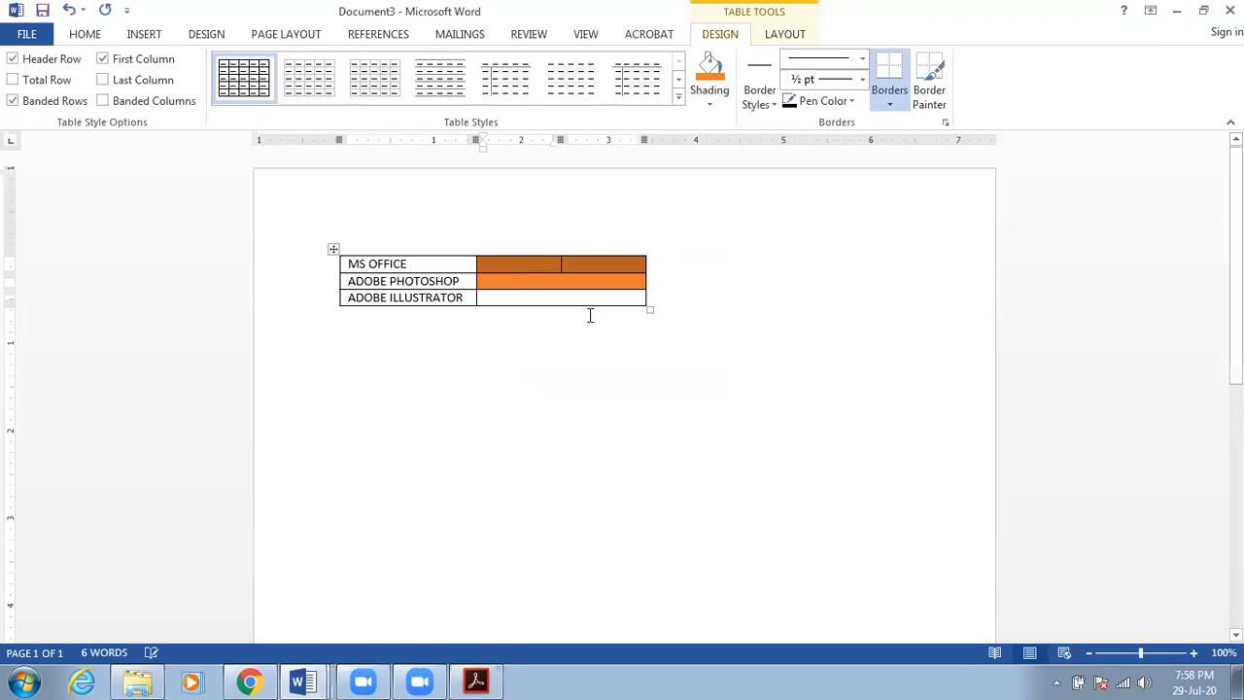
- Delete the ADOBE PHOTOSHOP and ADOBE ILLUSTRATOR rows from the table
click(502, 306)
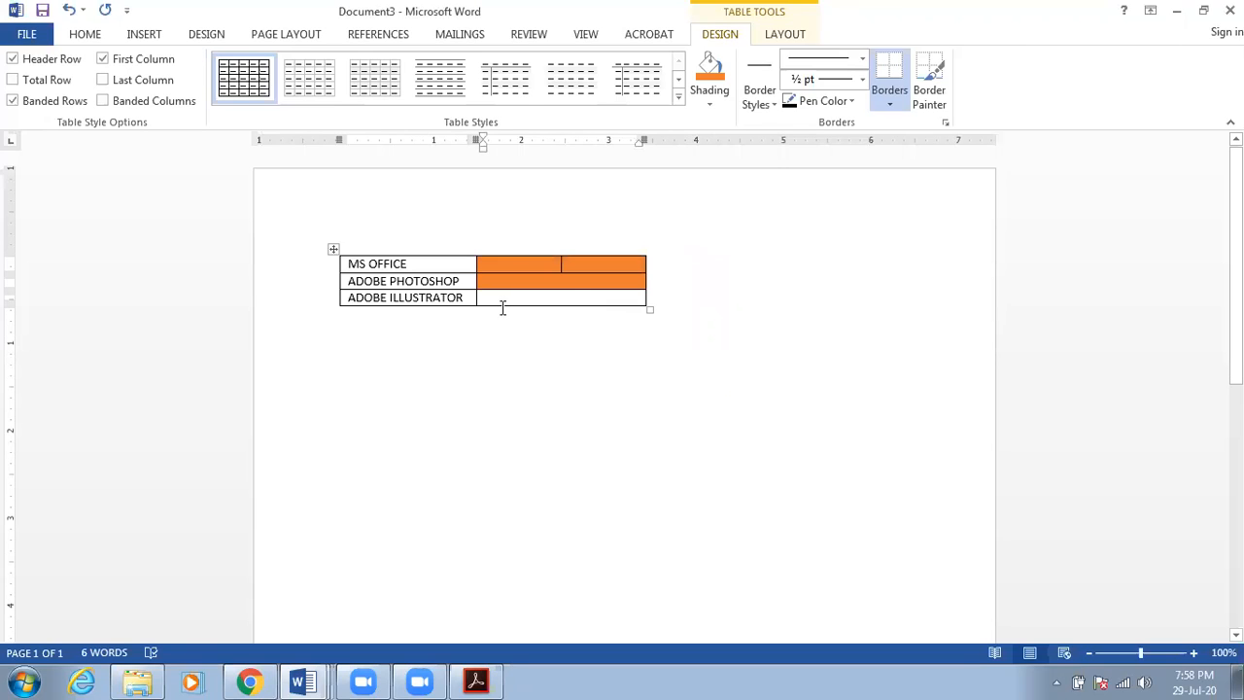
drag(413, 295, 577, 297)
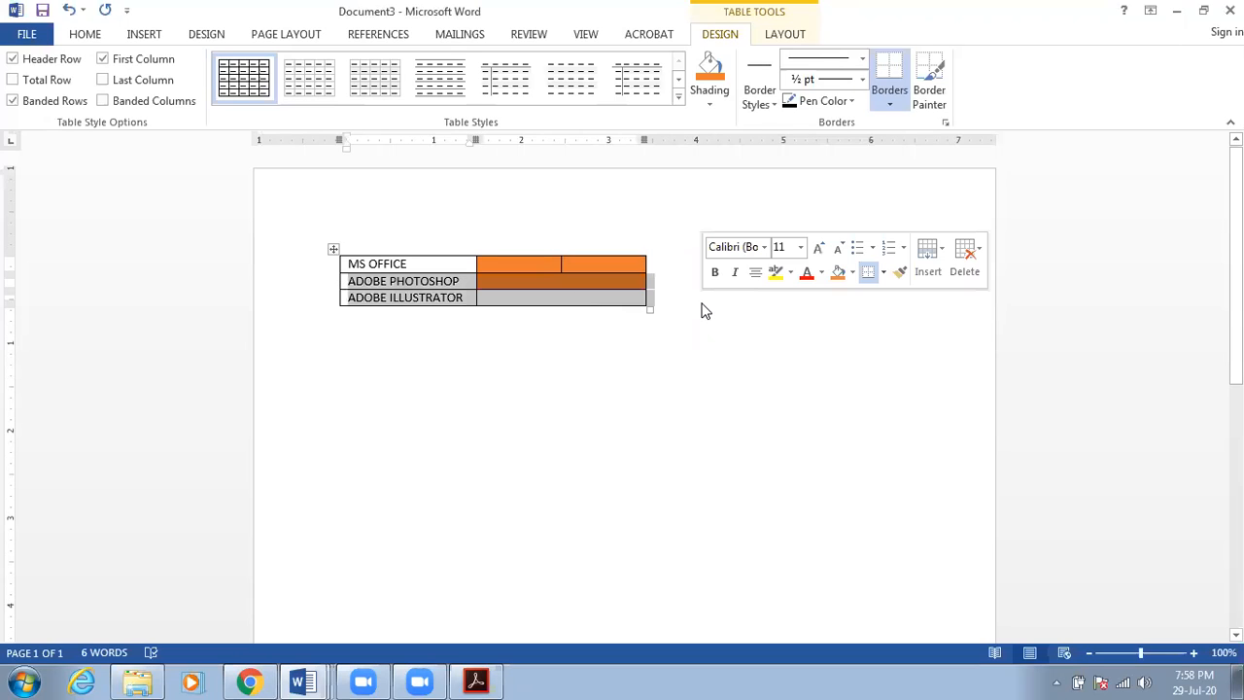
key(BackSpace)
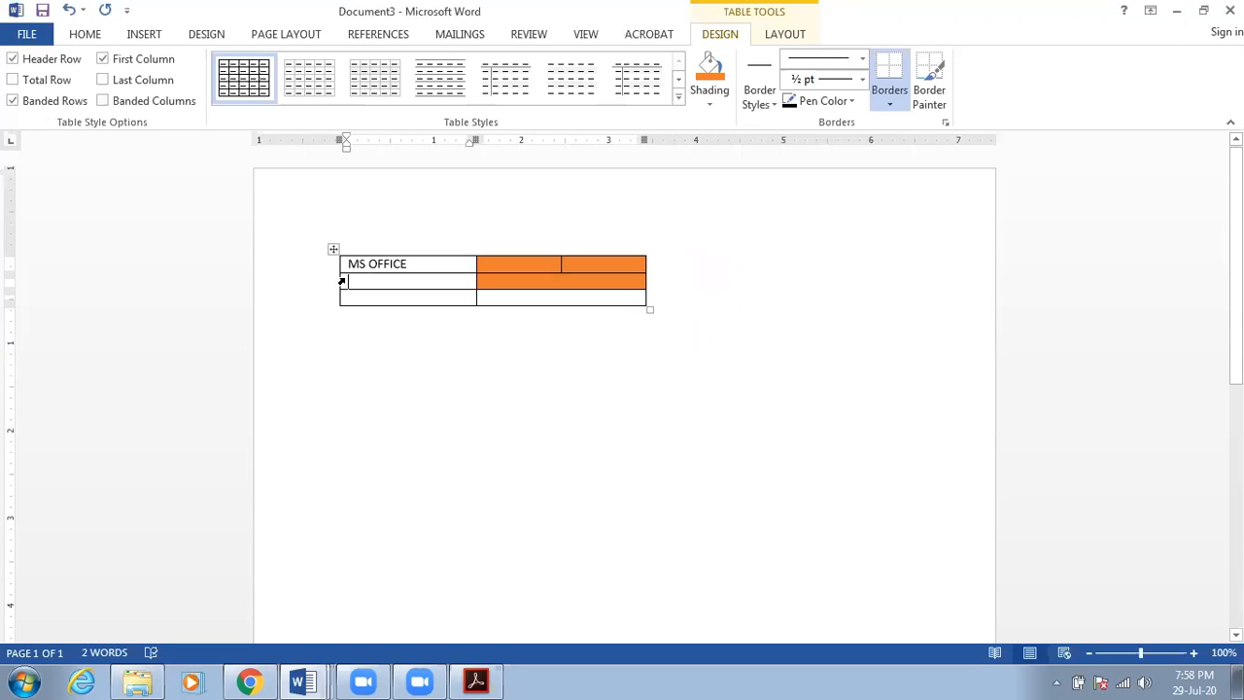
drag(341, 282, 700, 303)
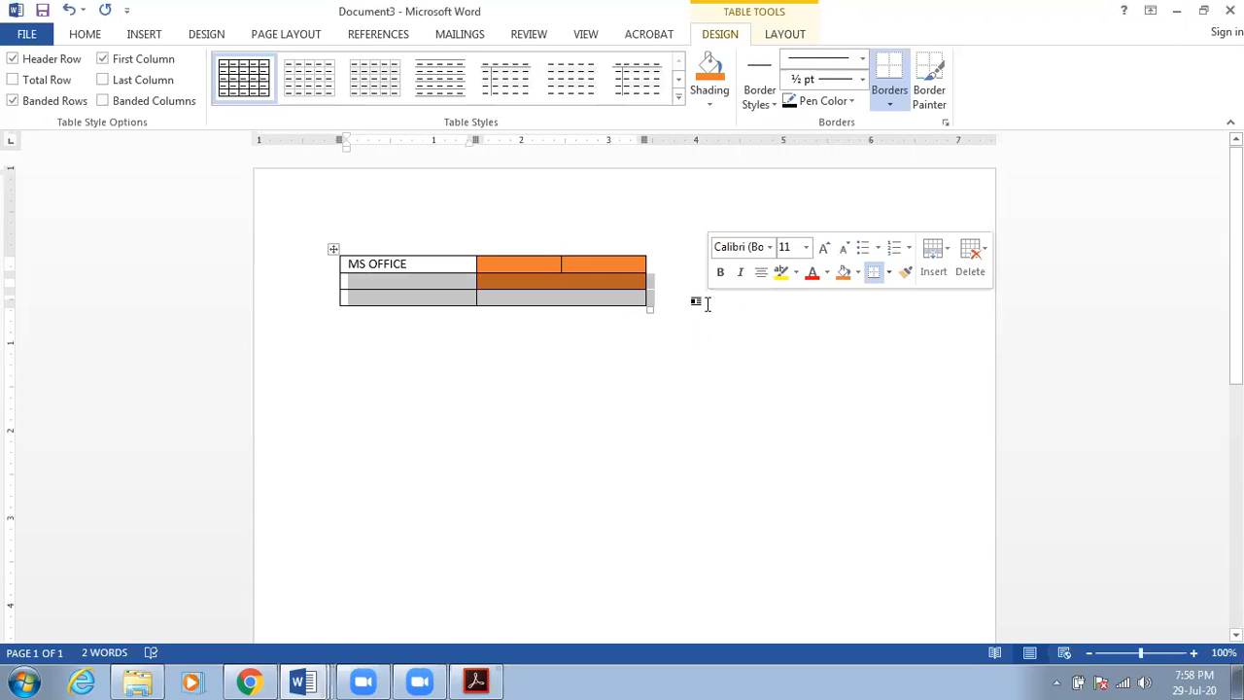
click(366, 284)
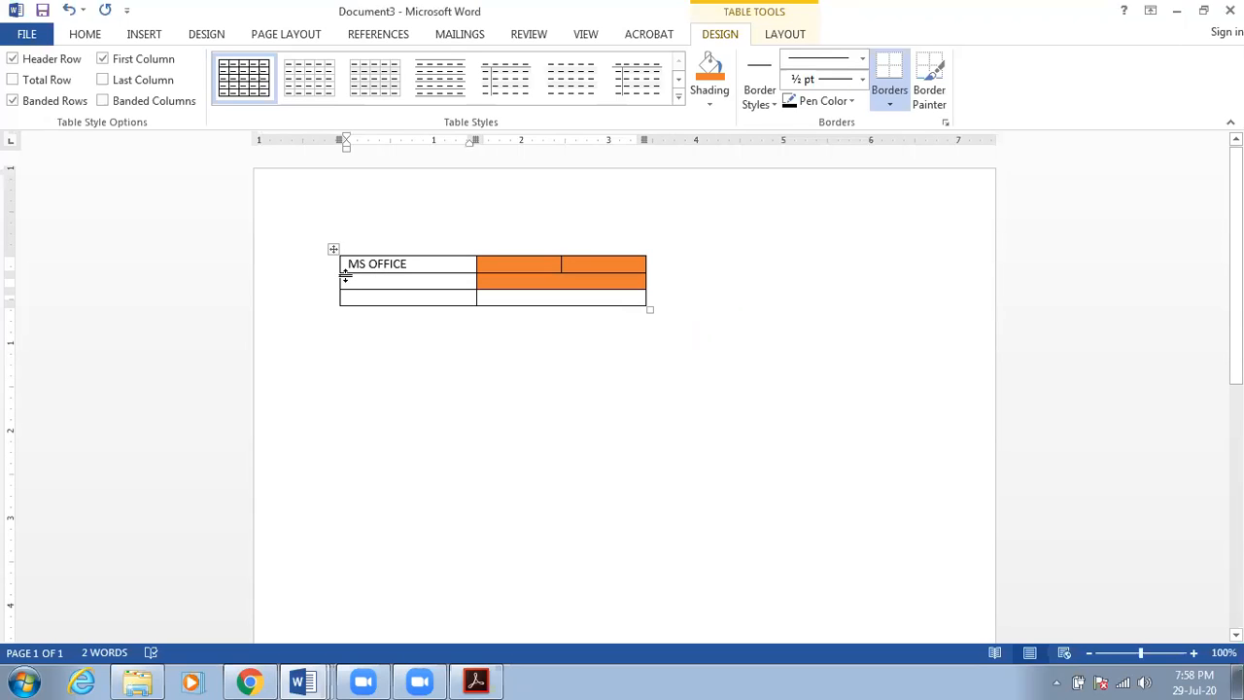
drag(344, 283, 758, 311)
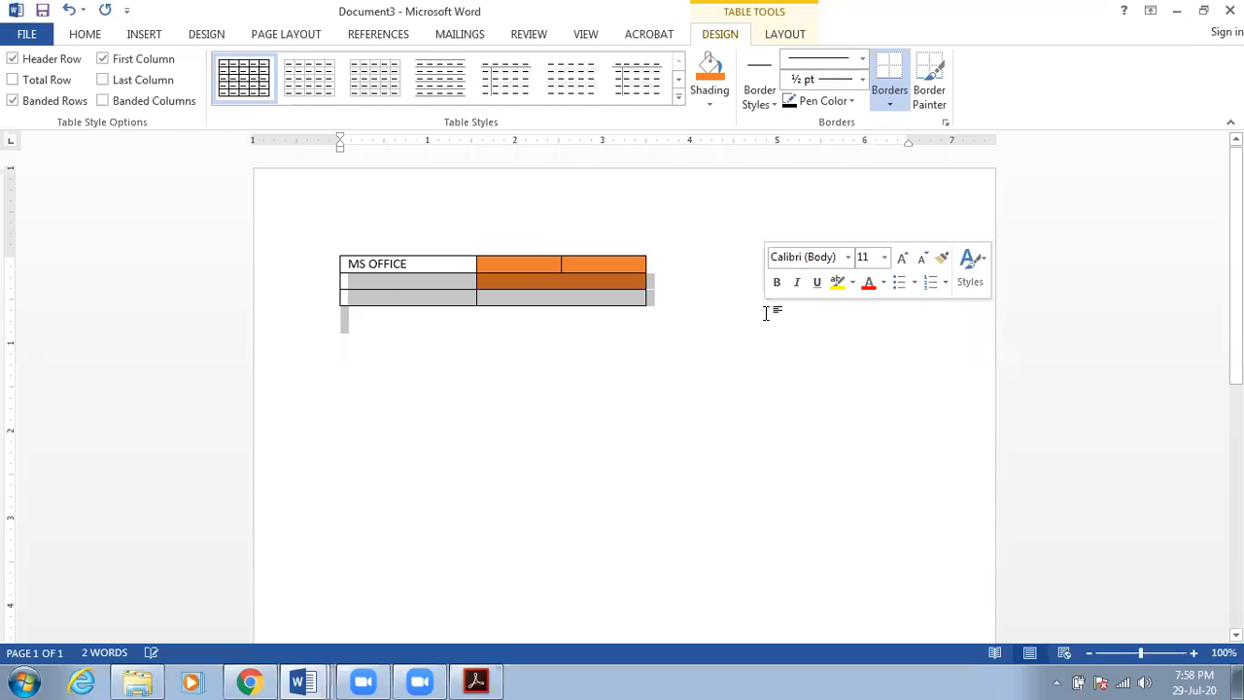
key(BackSpace)
- Copy the MS OFFICE row and paste five duplicates of it into the table
click(384, 265)
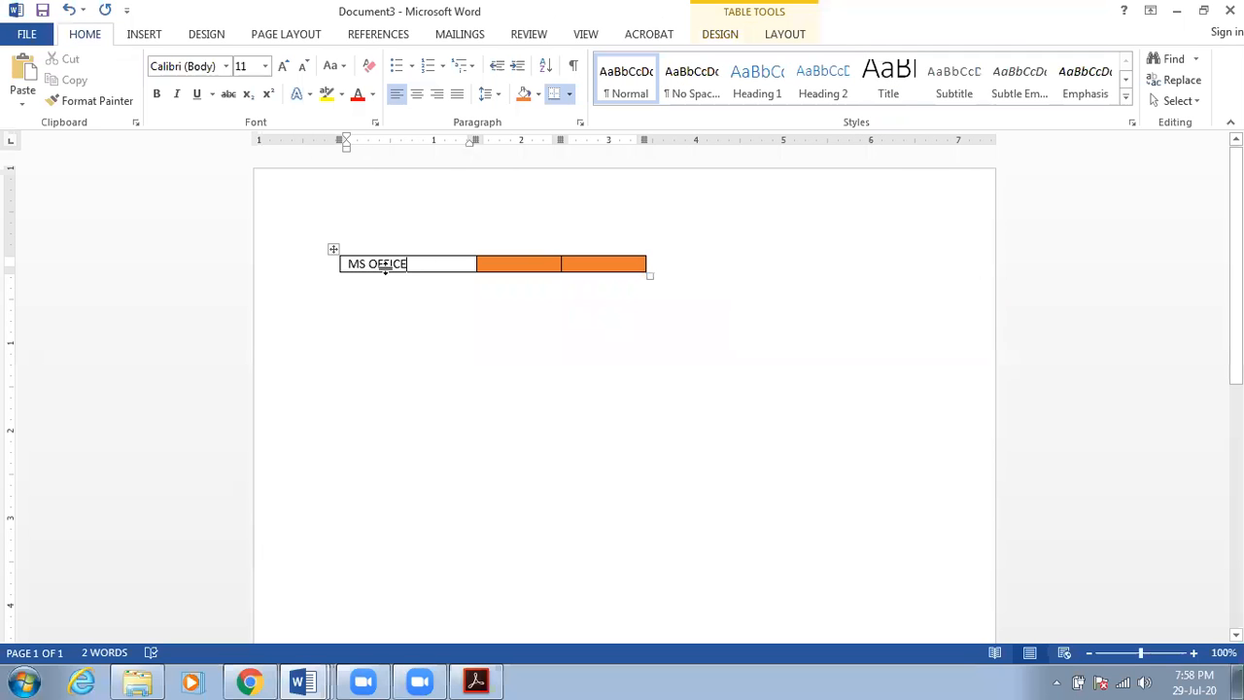
drag(342, 263, 720, 271)
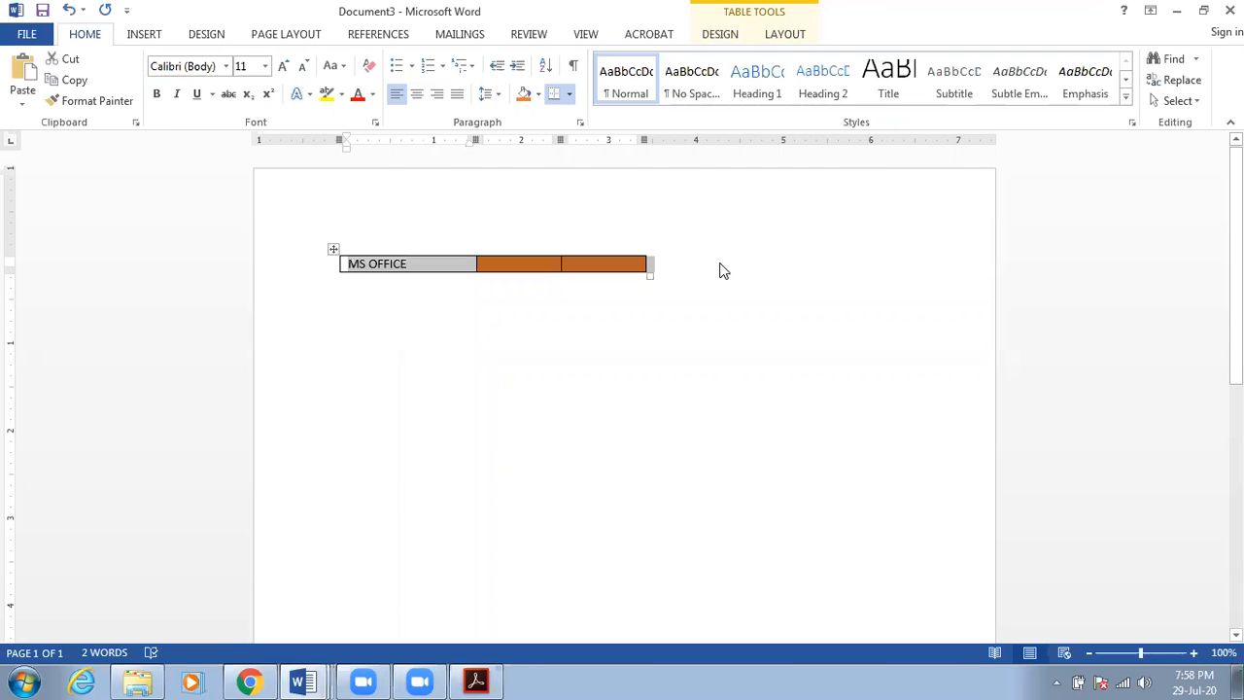
key(ctrl+v)
key(ctrl+v)
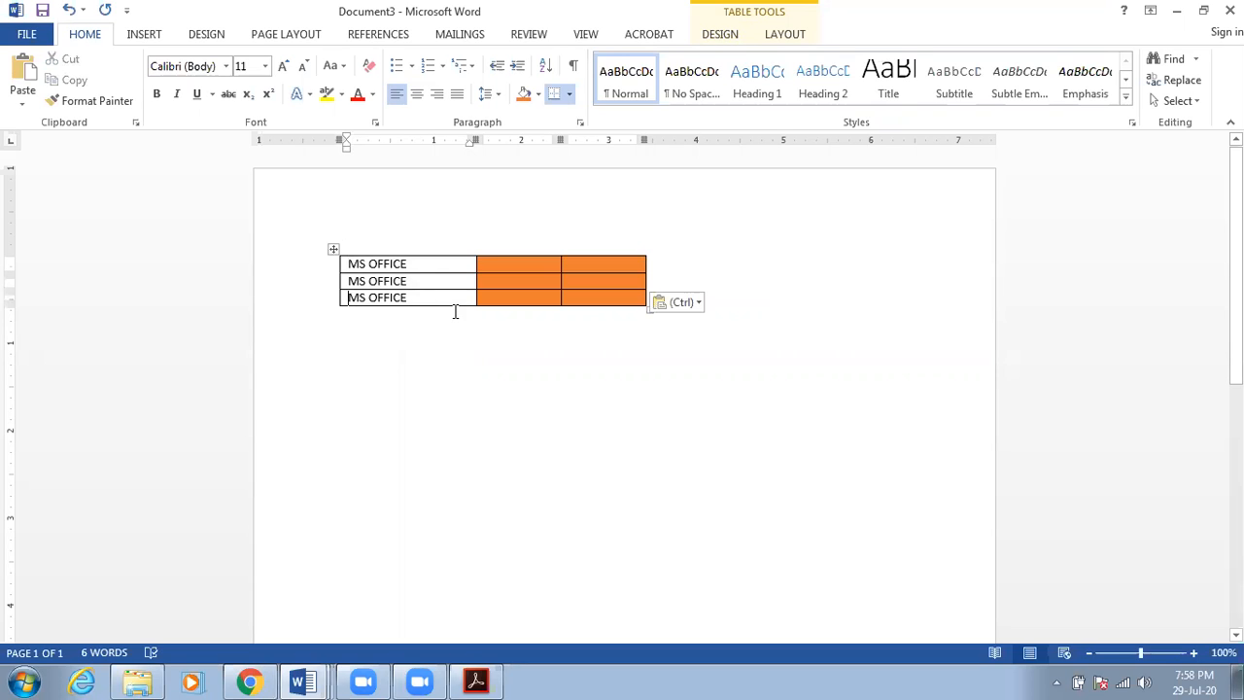
key(ctrl+v)
key(ctrl+v)
key(ctrl+v)
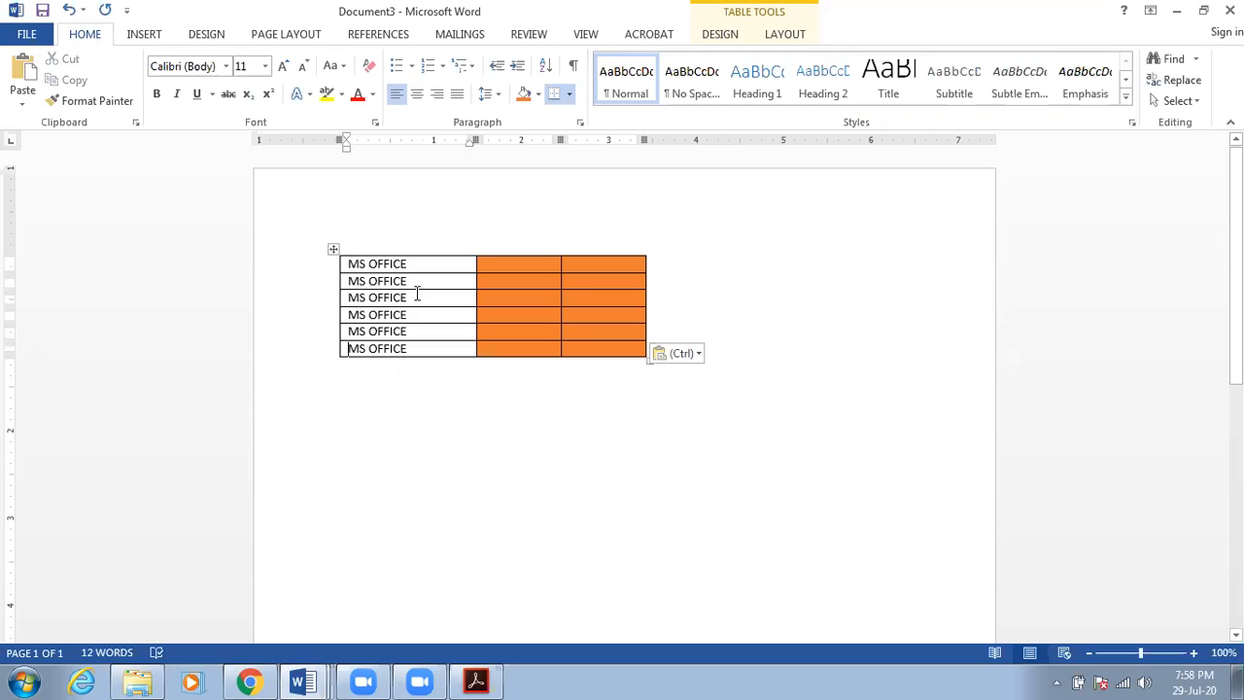
- Clear the MS OFFICE text from the second and fourth rows and delete the last row
triple_click(356, 279)
key(Delete)
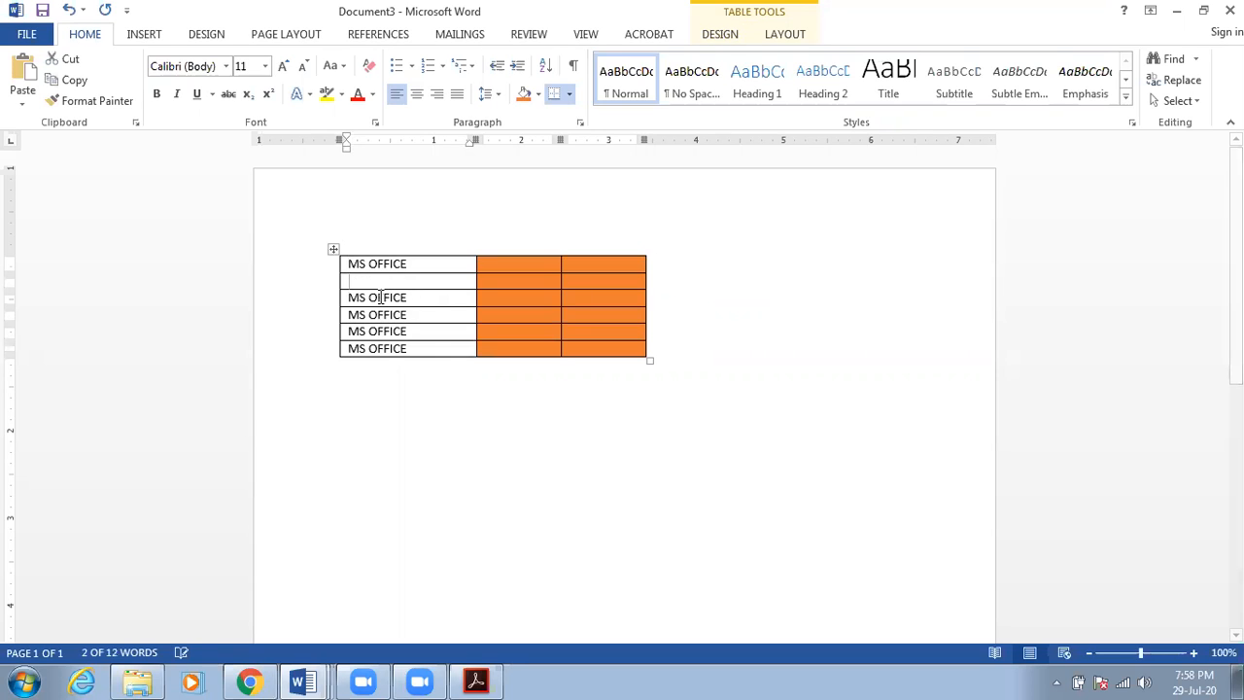
triple_click(356, 314)
key(Delete)
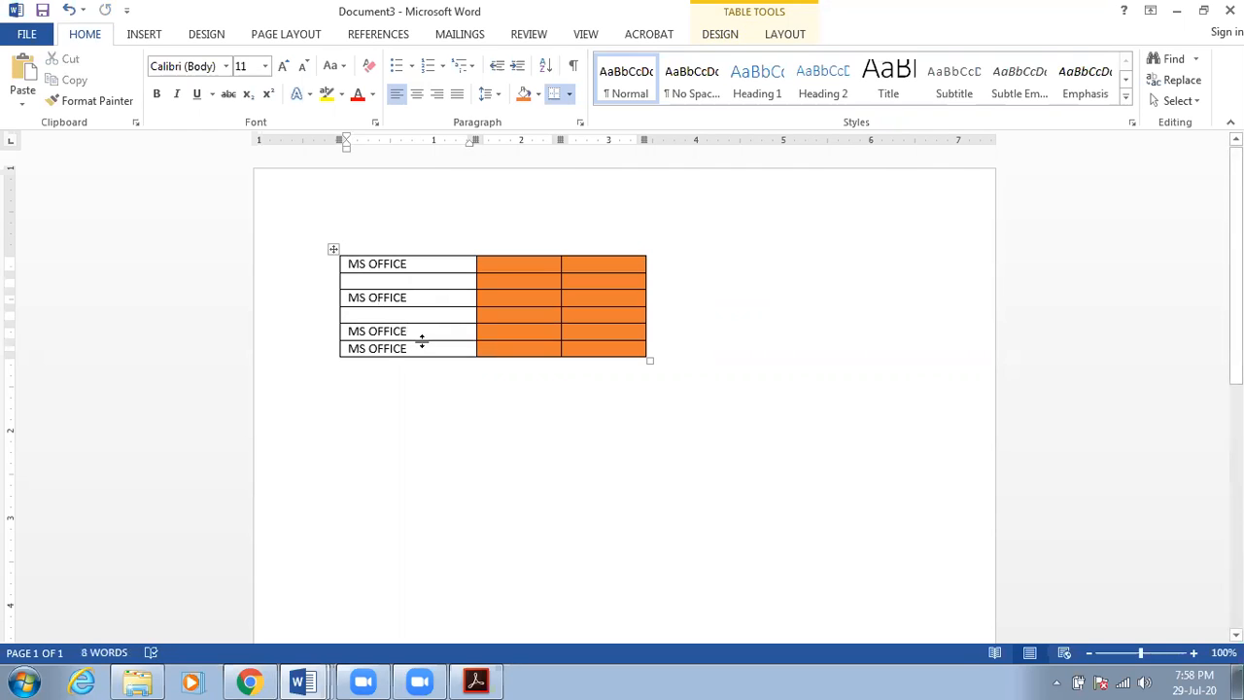
drag(416, 349, 666, 344)
key(BackSpace)
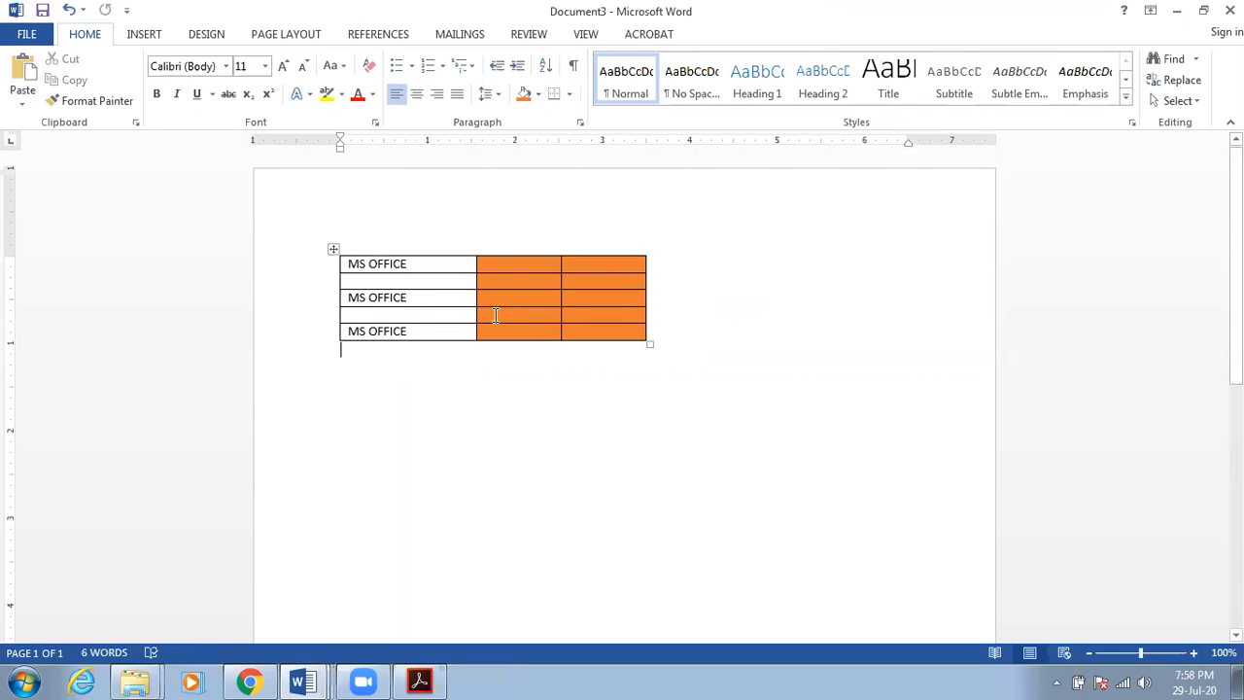
- Replace the labels in the third and fifth rows with Adobe Photoshop and Adobe Illustrator
triple_click(353, 305)
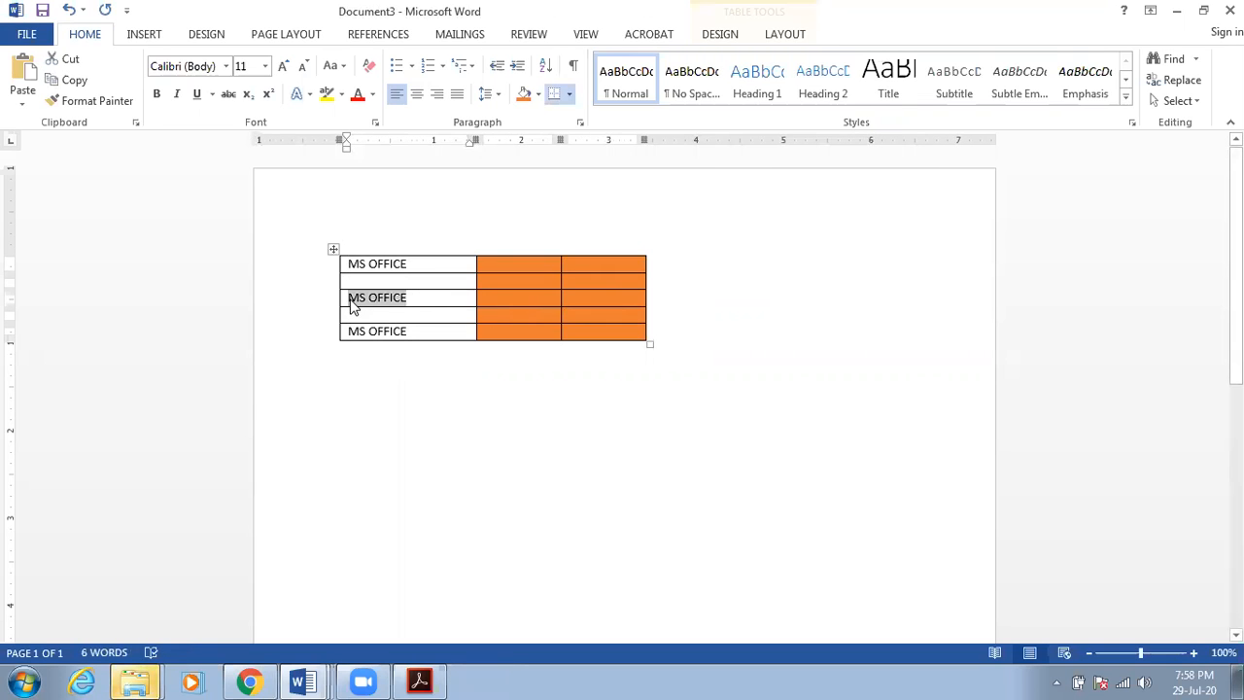
text(Adobe)
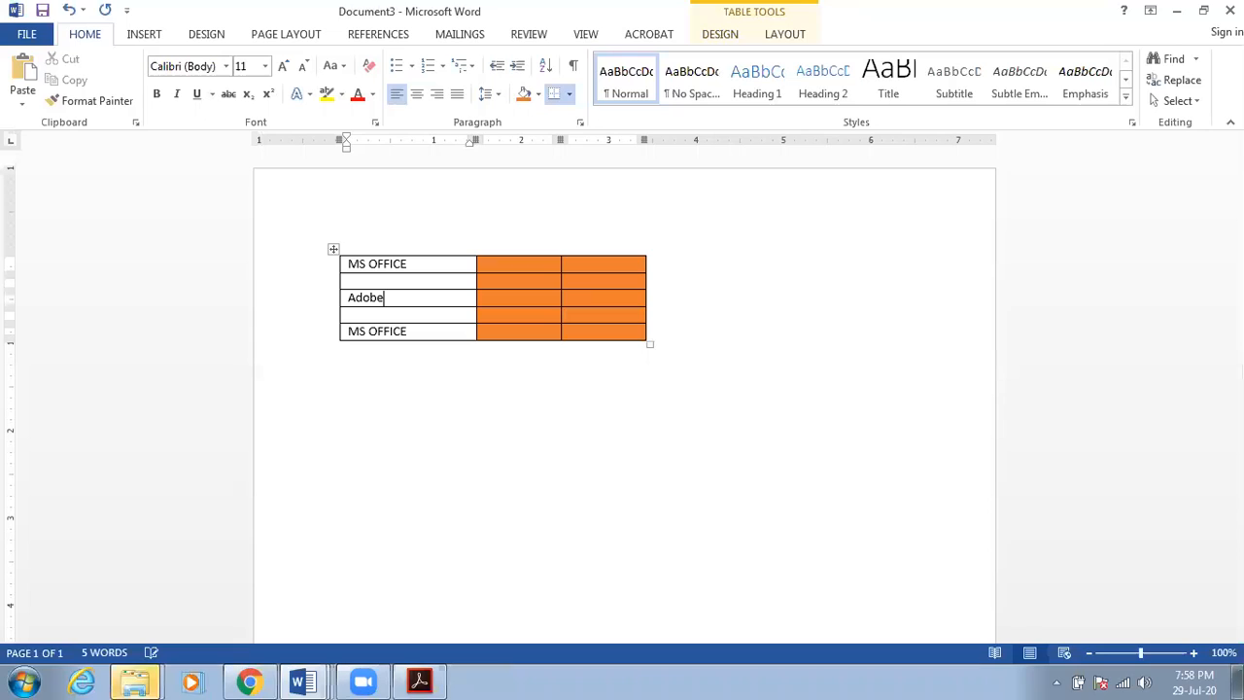
text( Photoshop)
click(337, 335)
text(Ado)
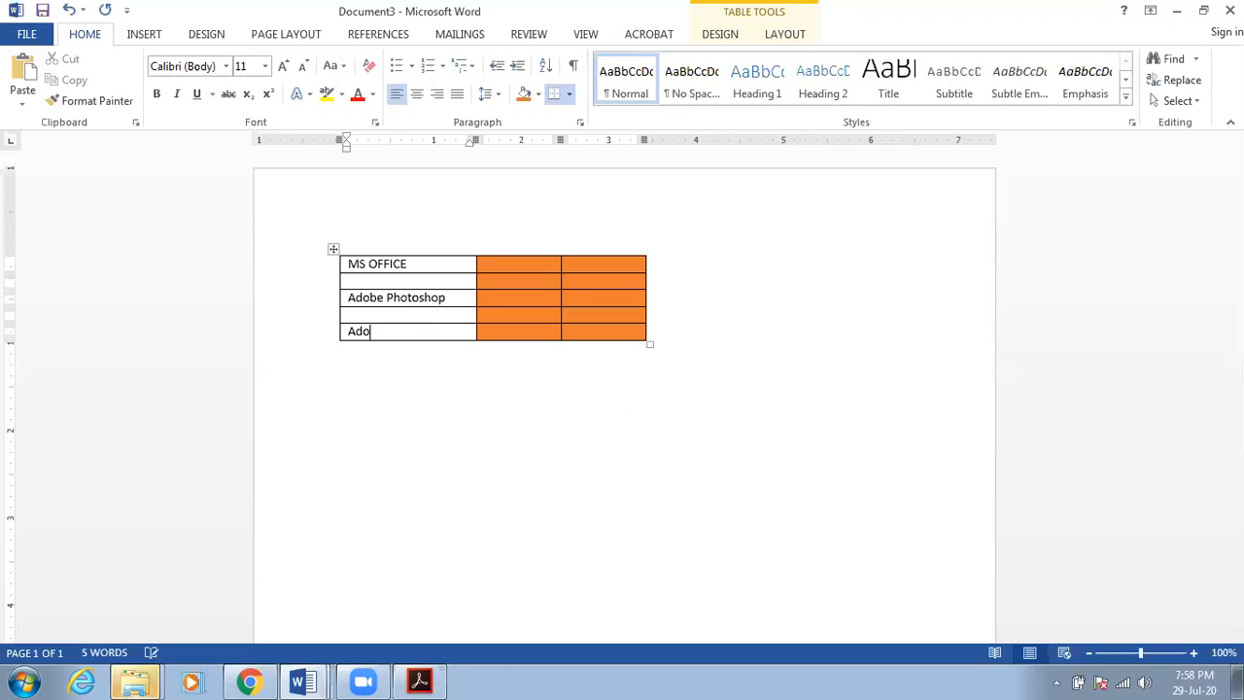
text(be Illustratot)
key(BackSpace)
text(r)
- Shade the third-column cells of the MS OFFICE, Adobe Photoshop and Adobe Illustrator rows white
click(542, 267)
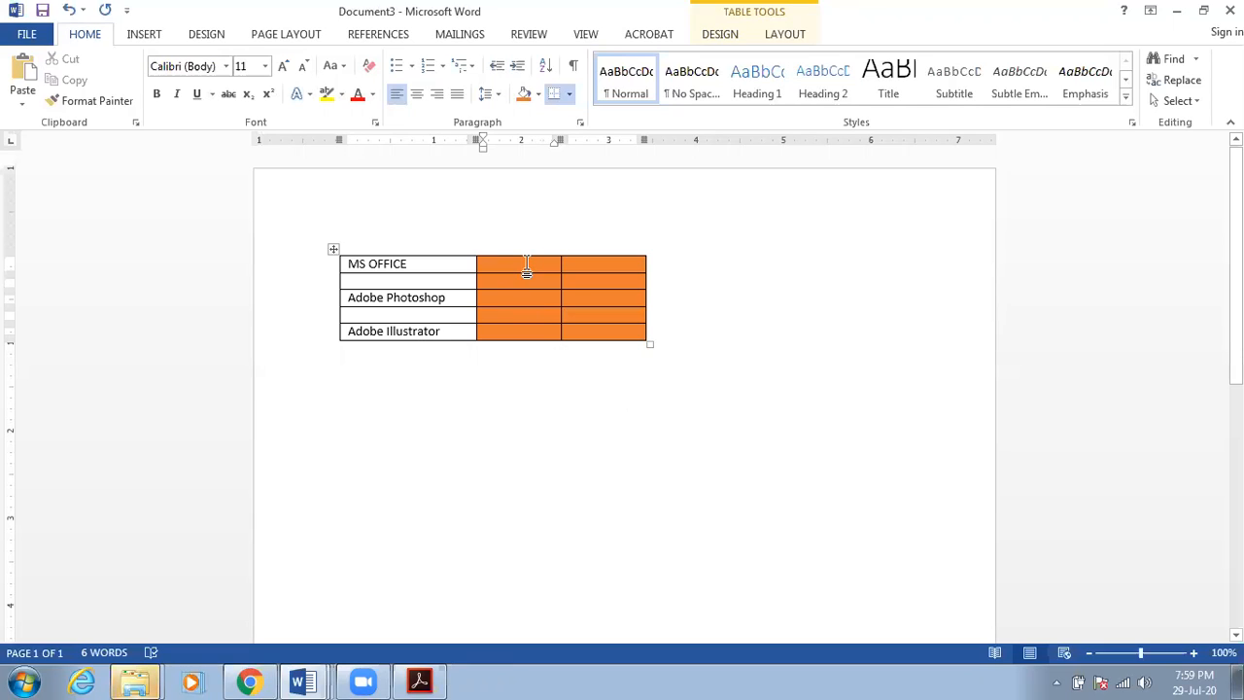
click(564, 265)
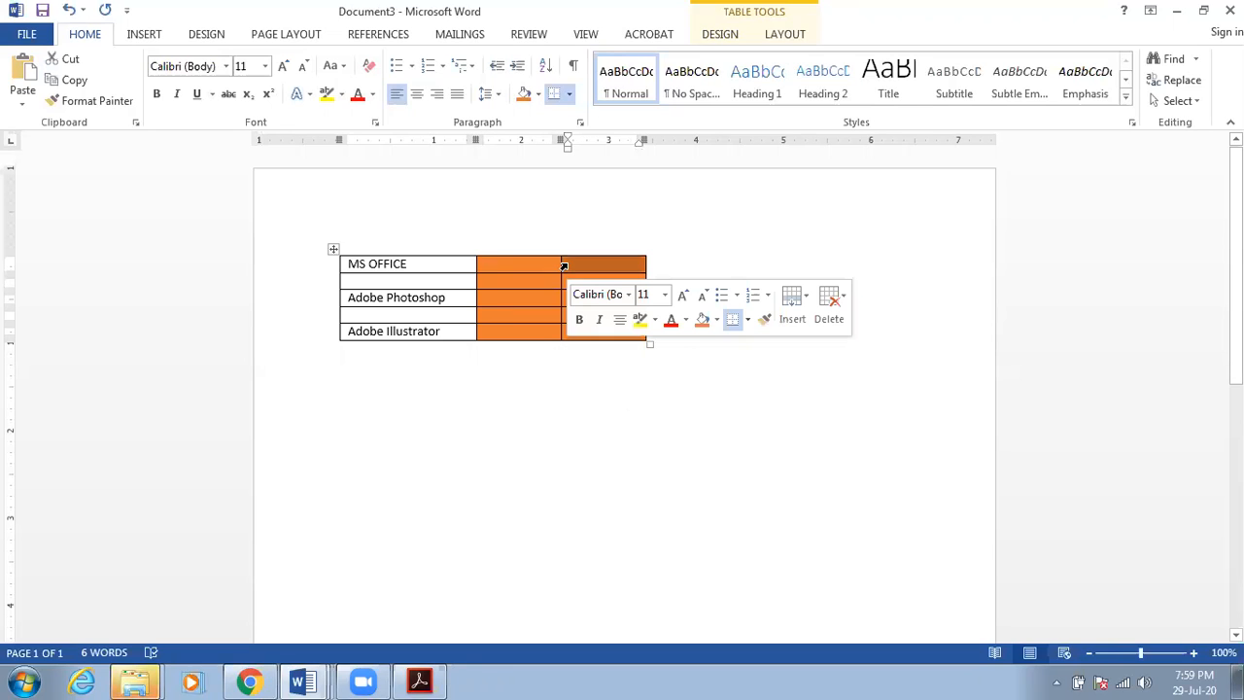
click(715, 321)
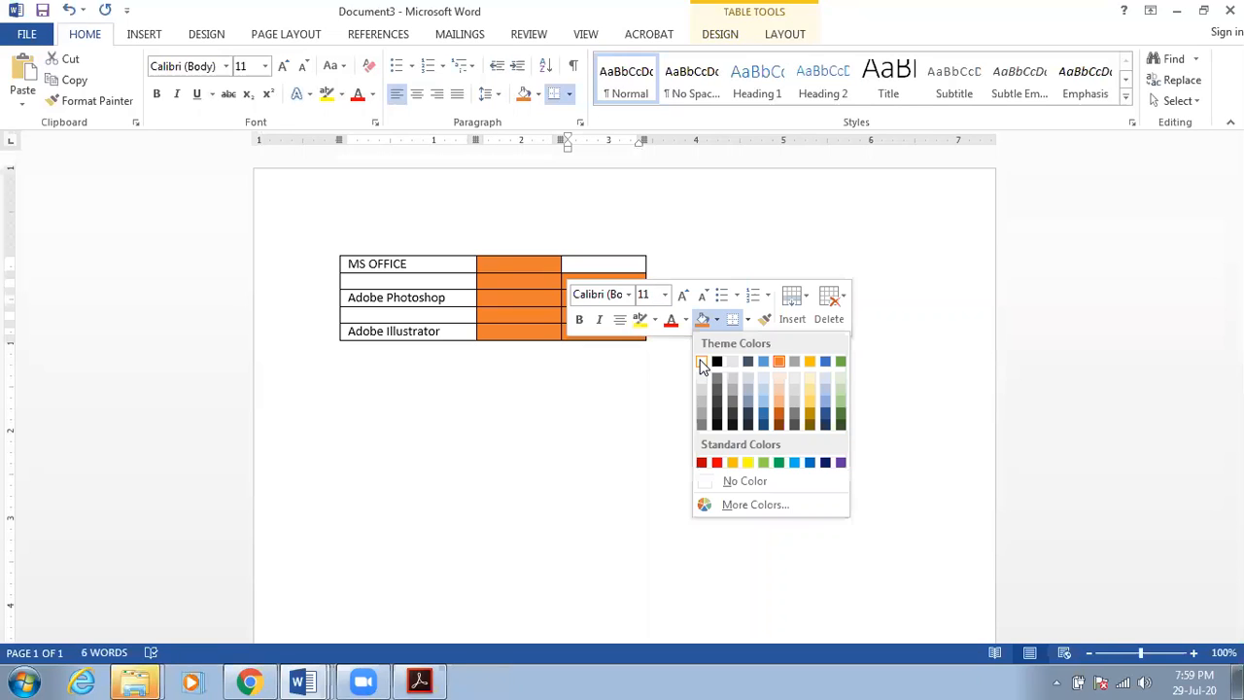
click(564, 297)
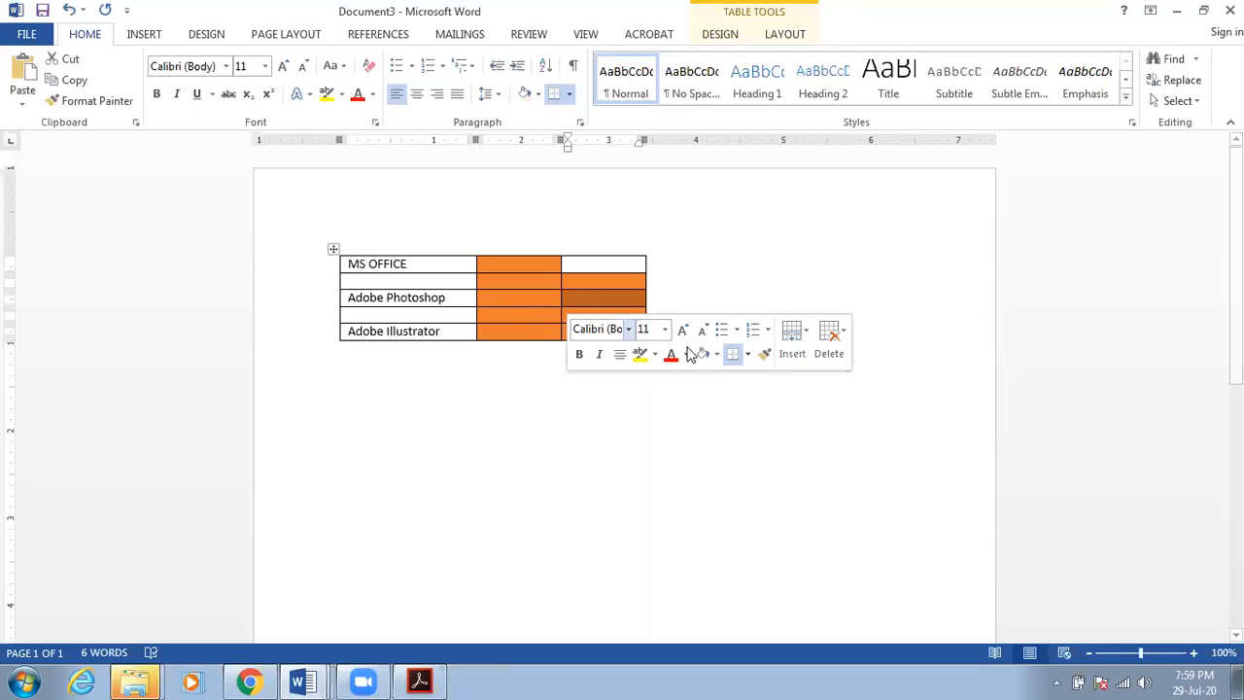
click(702, 353)
click(558, 332)
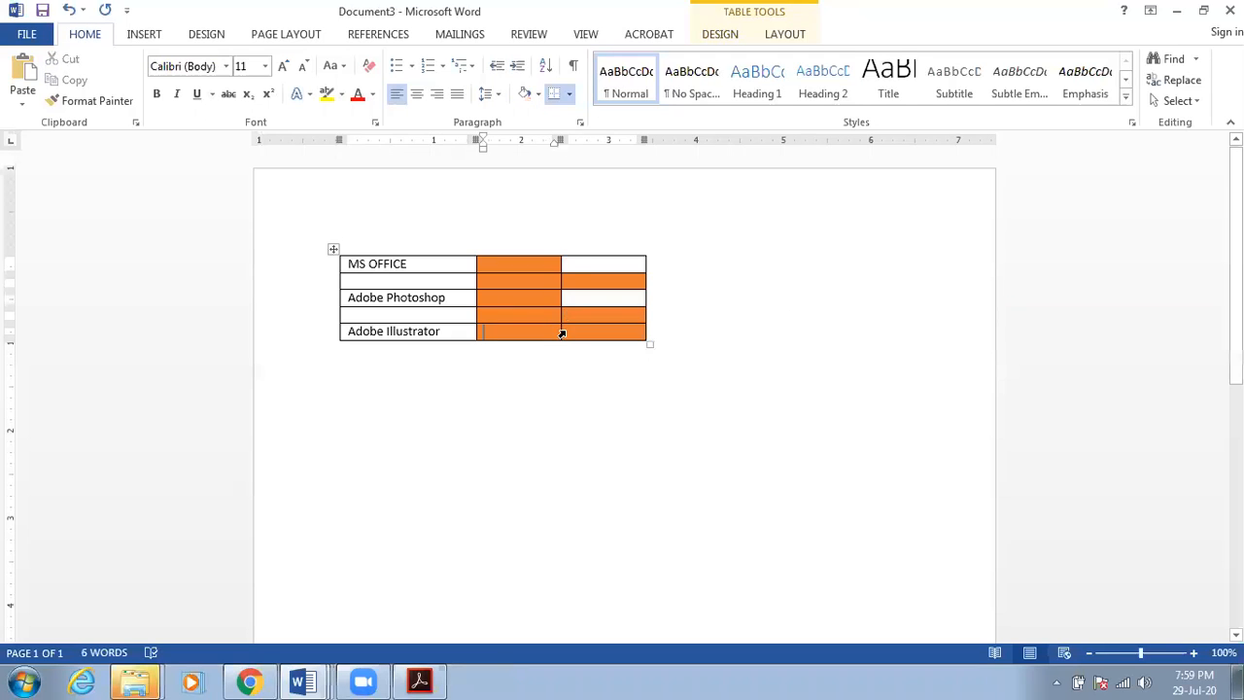
click(564, 331)
click(700, 301)
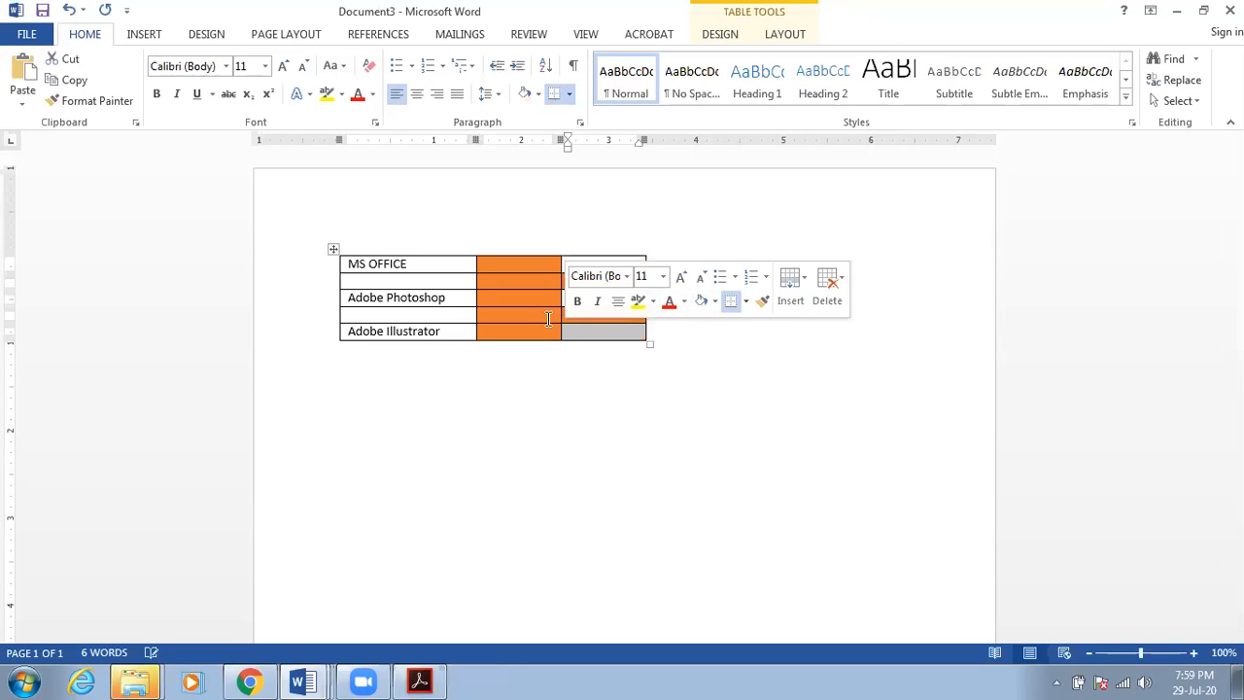
- Shade the orange cells in both unlabeled spacer rows white
click(521, 316)
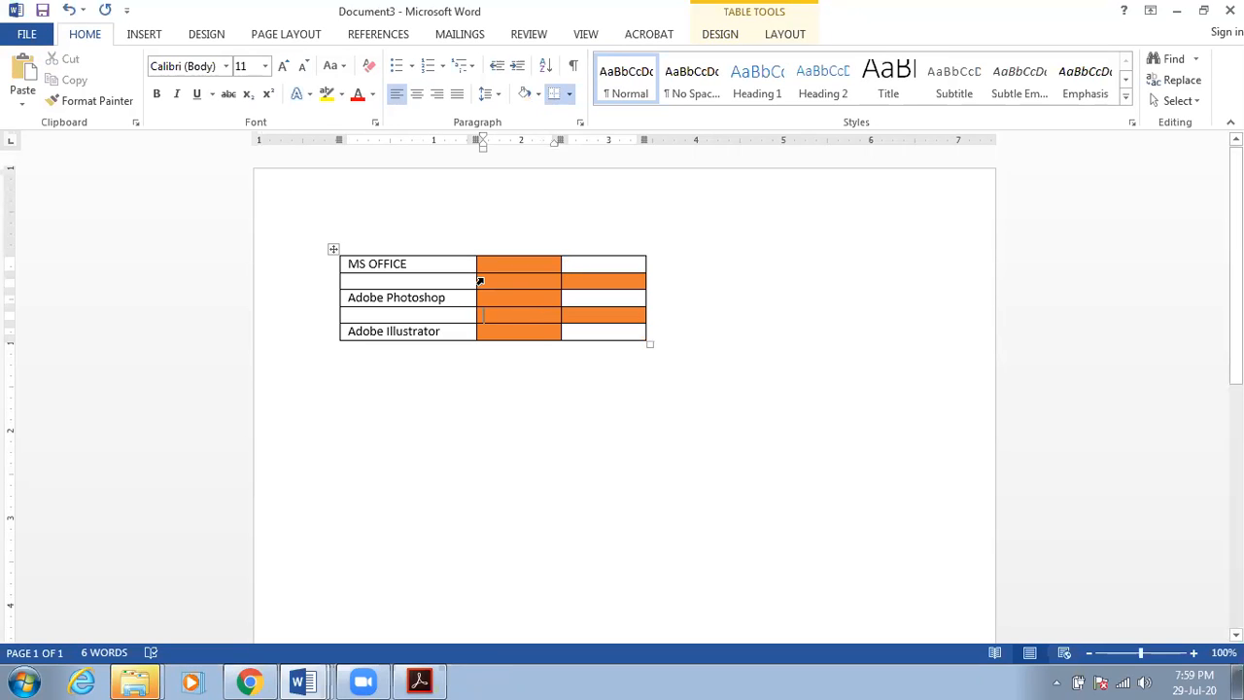
click(534, 284)
shift+click(567, 283)
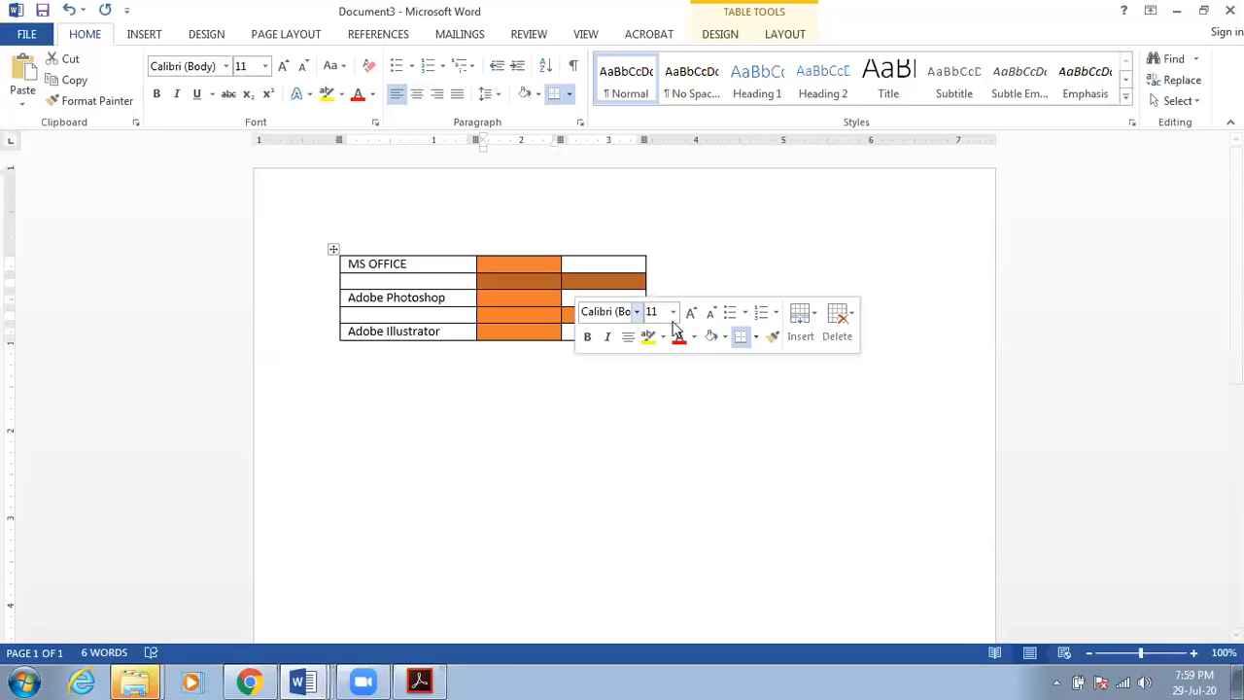
click(711, 336)
click(480, 316)
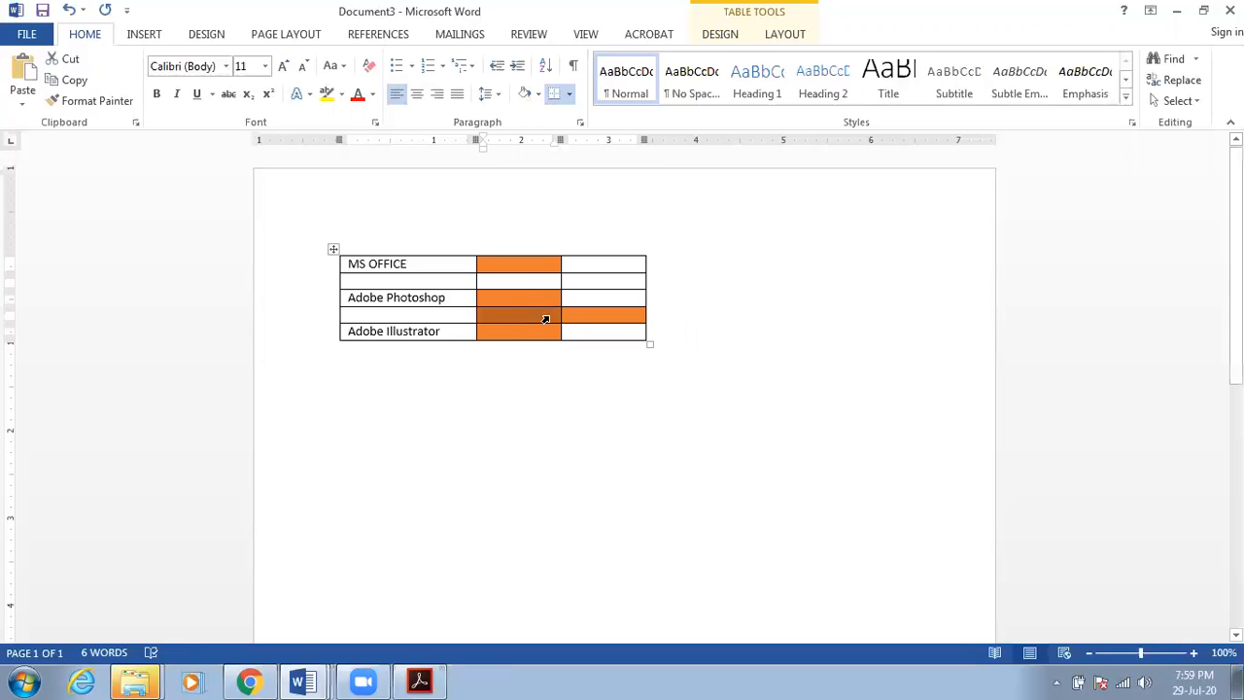
shift+click(568, 316)
click(710, 368)
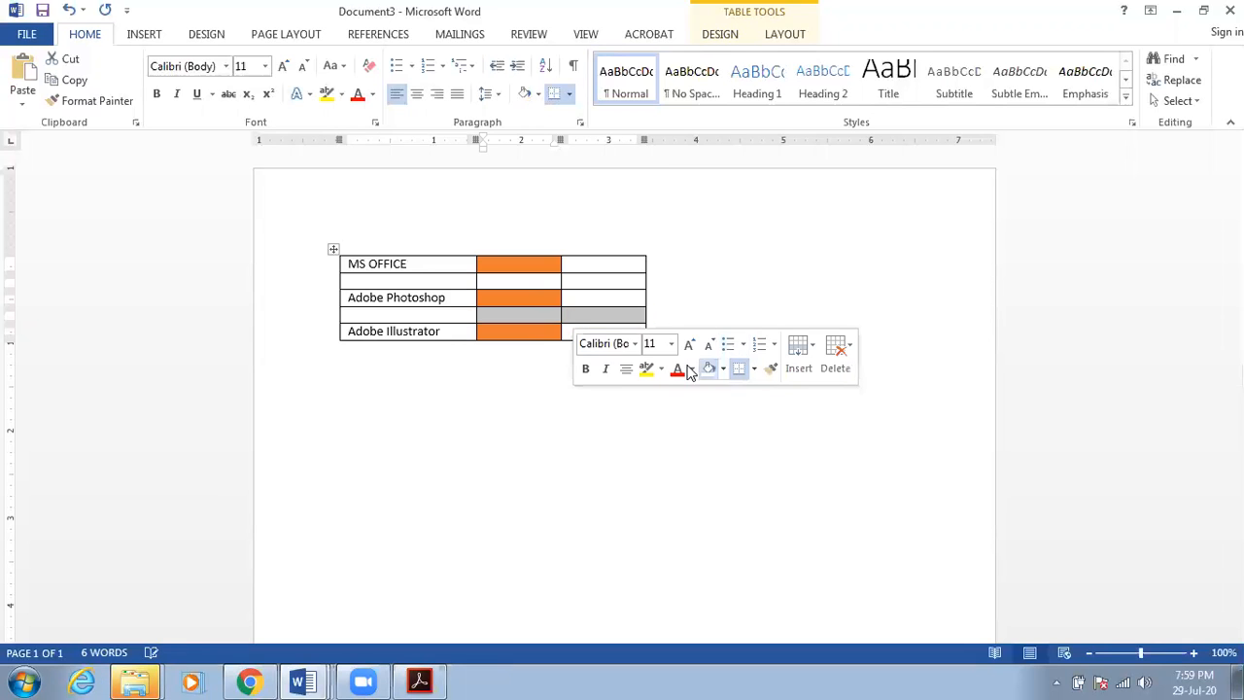
click(352, 281)
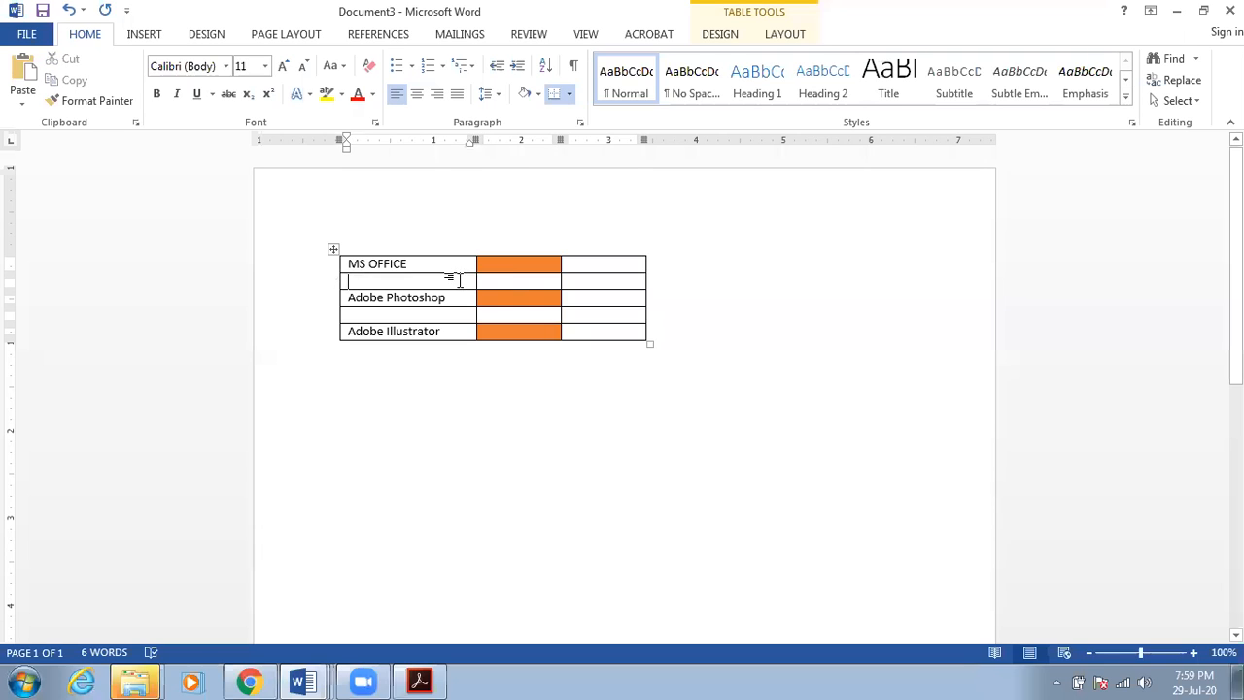
- Widen the orange column twice and merge all cells of the empty row below MS OFFICE
click(507, 281)
mouse_move(560, 264)
mouse_down()
mouse_move(596, 264)
mouse_move(581, 264)
mouse_up()
drag(341, 282, 602, 284)
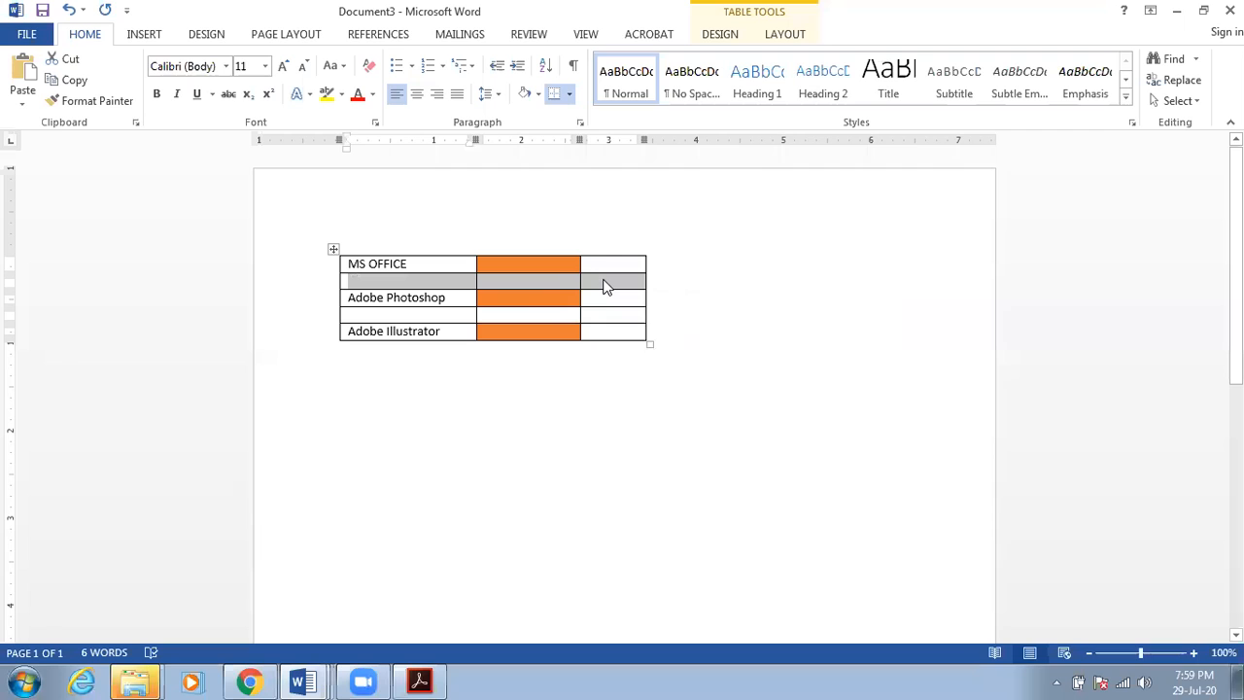
right_click(604, 282)
click(644, 430)
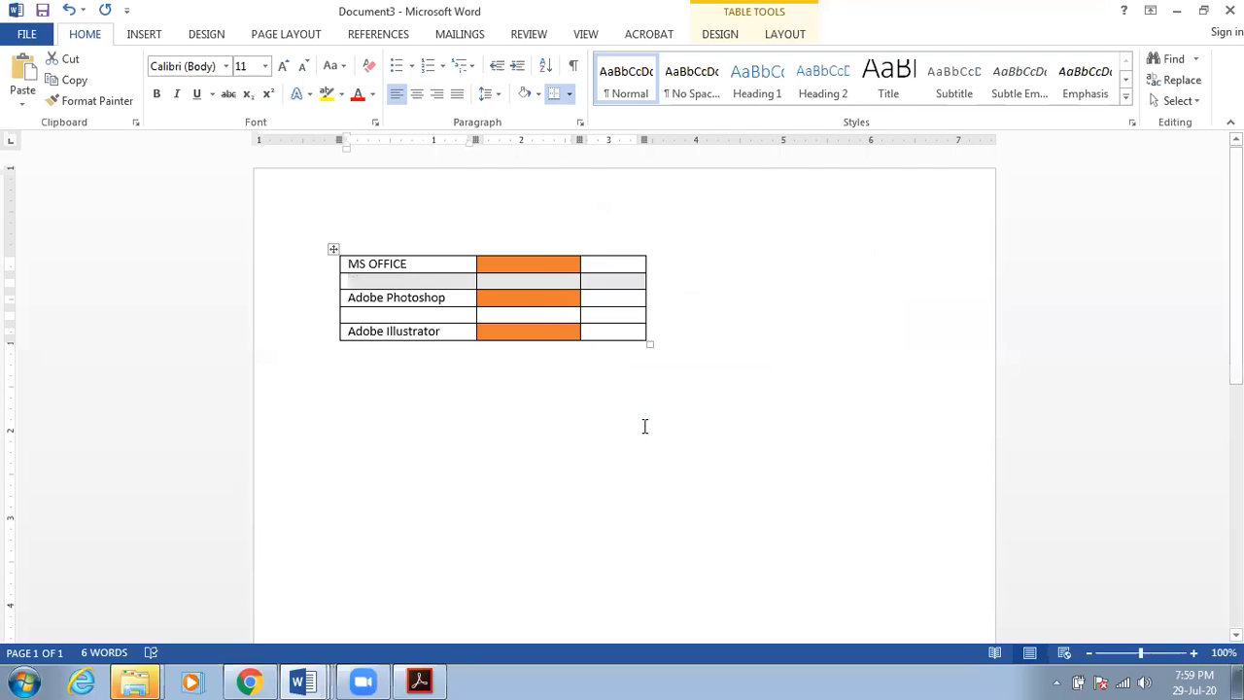
click(540, 298)
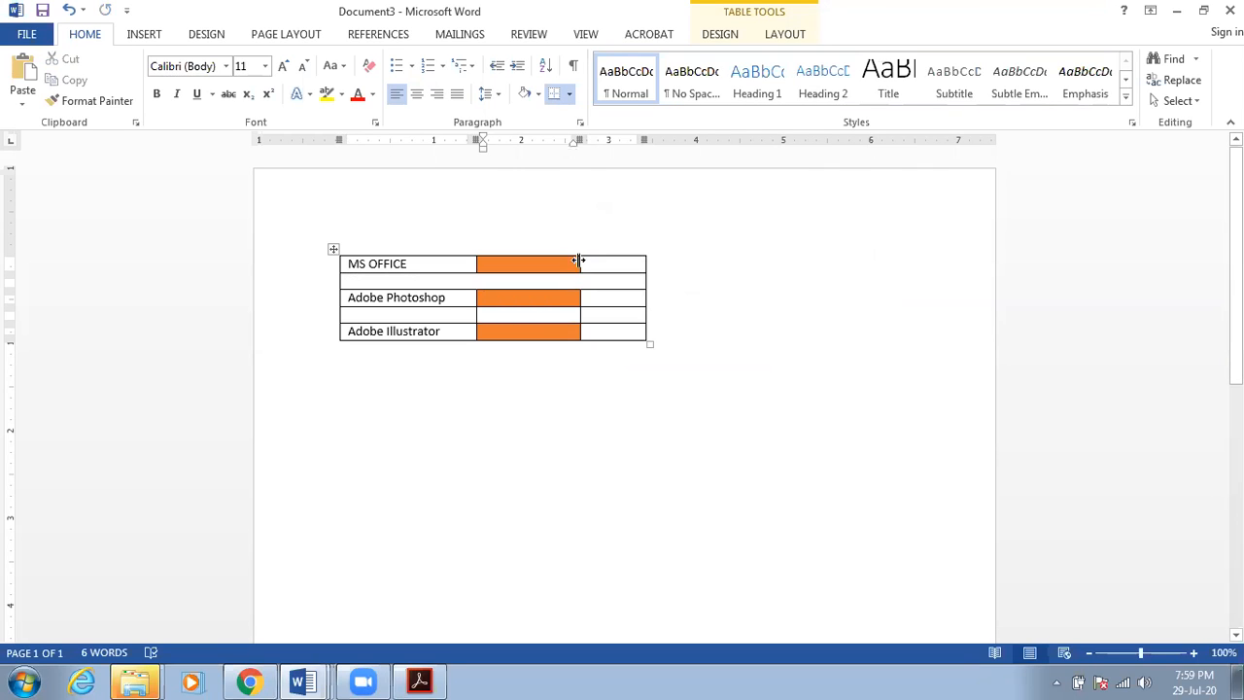
mouse_move(586, 263)
mouse_down()
mouse_move(561, 269)
mouse_move(590, 272)
mouse_move(577, 283)
mouse_move(577, 263)
mouse_move(607, 265)
mouse_move(596, 268)
mouse_up()
click(581, 284)
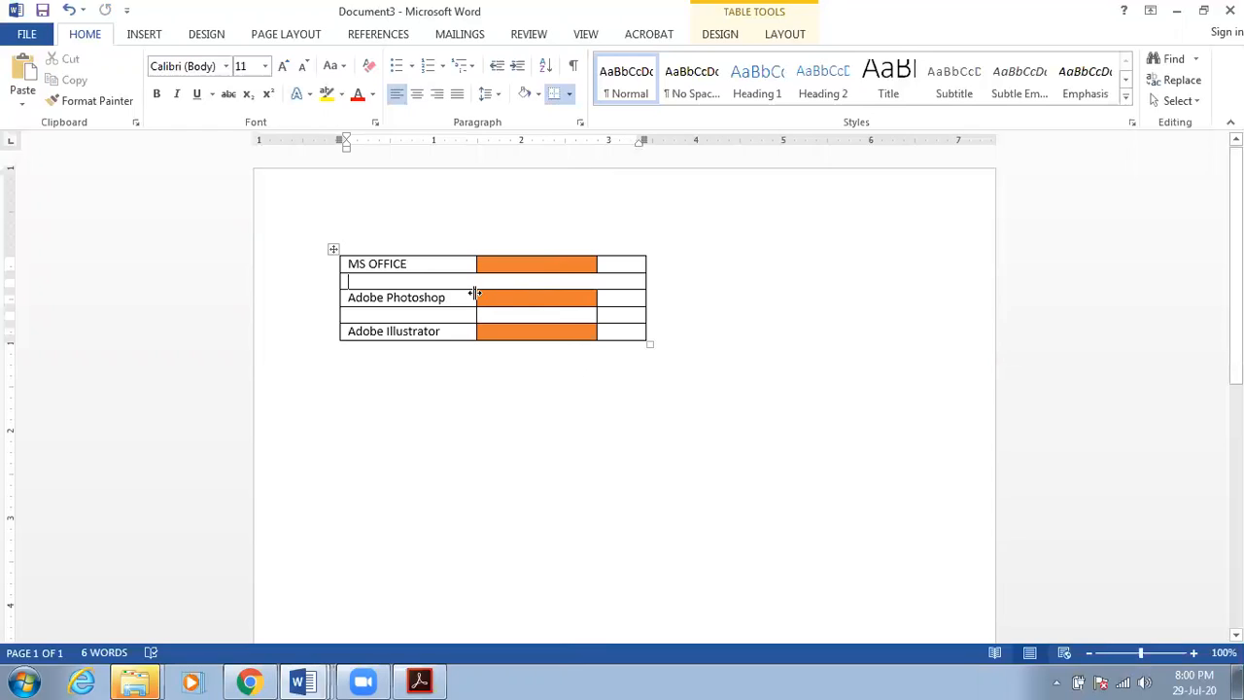
- Merge the orange cell in the Adobe Photoshop row with the blank cell beside it
click(482, 296)
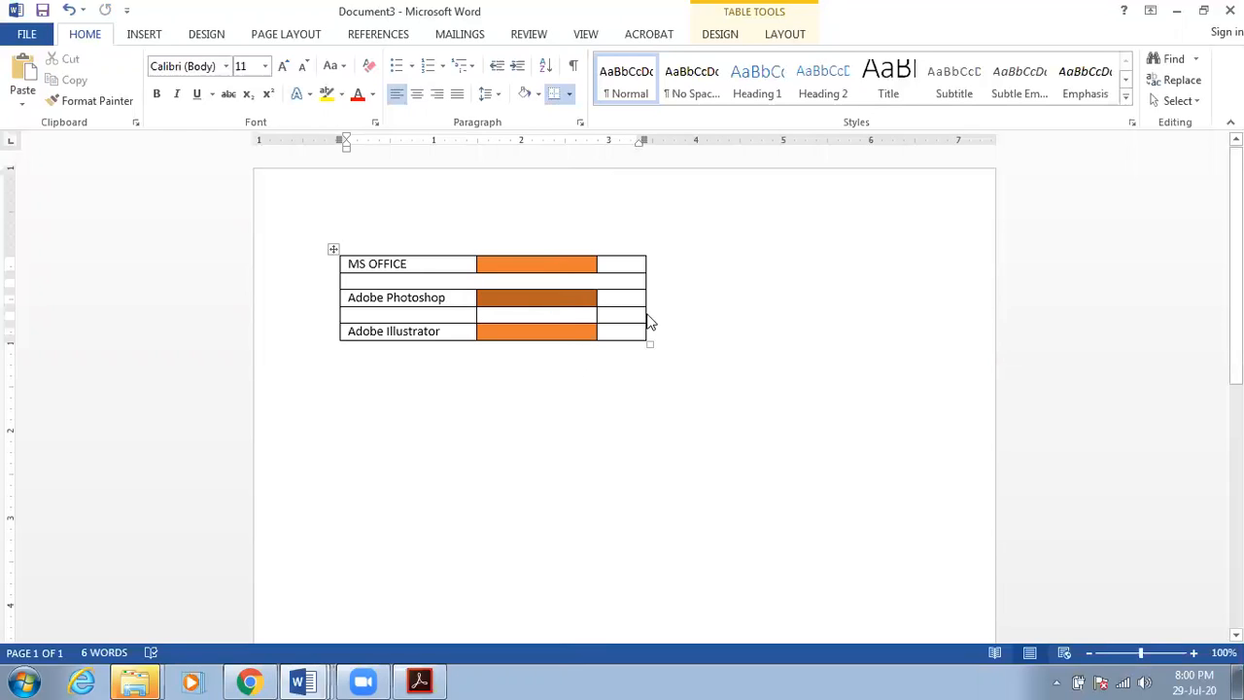
drag(647, 315, 647, 315)
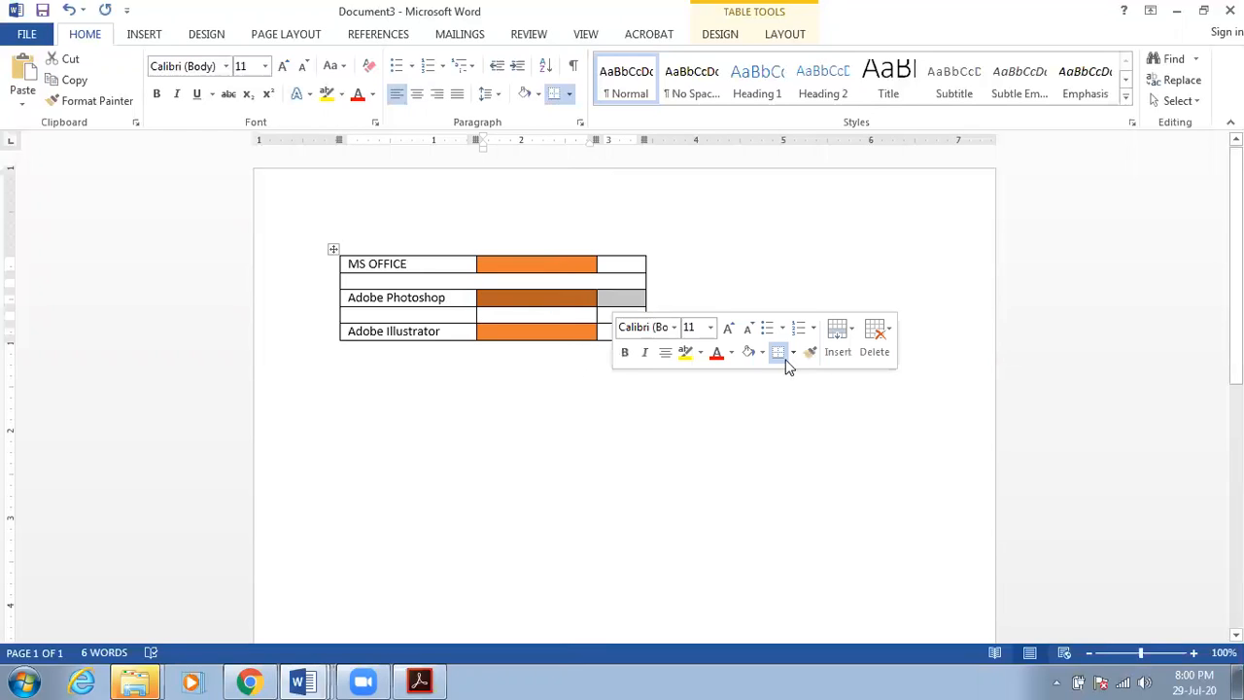
right_click(546, 298)
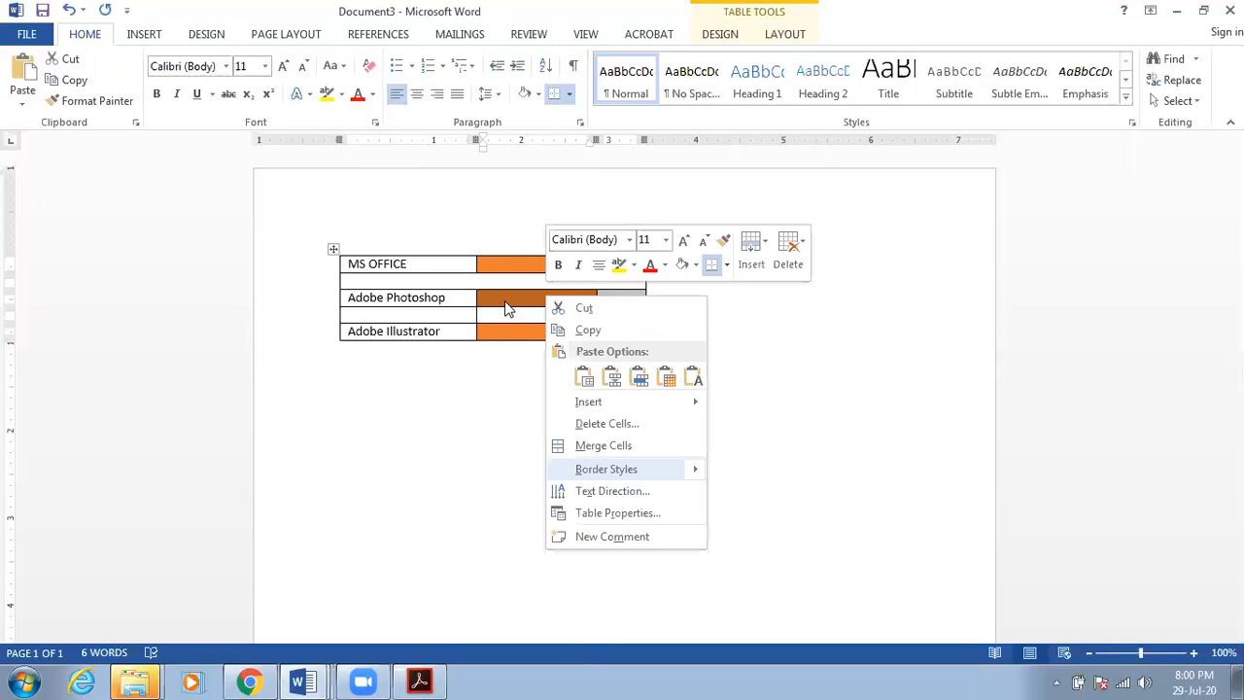
key(m)
- Split the merged Adobe Photoshop cell into two columns and shift their divider slightly to the right
right_click(488, 304)
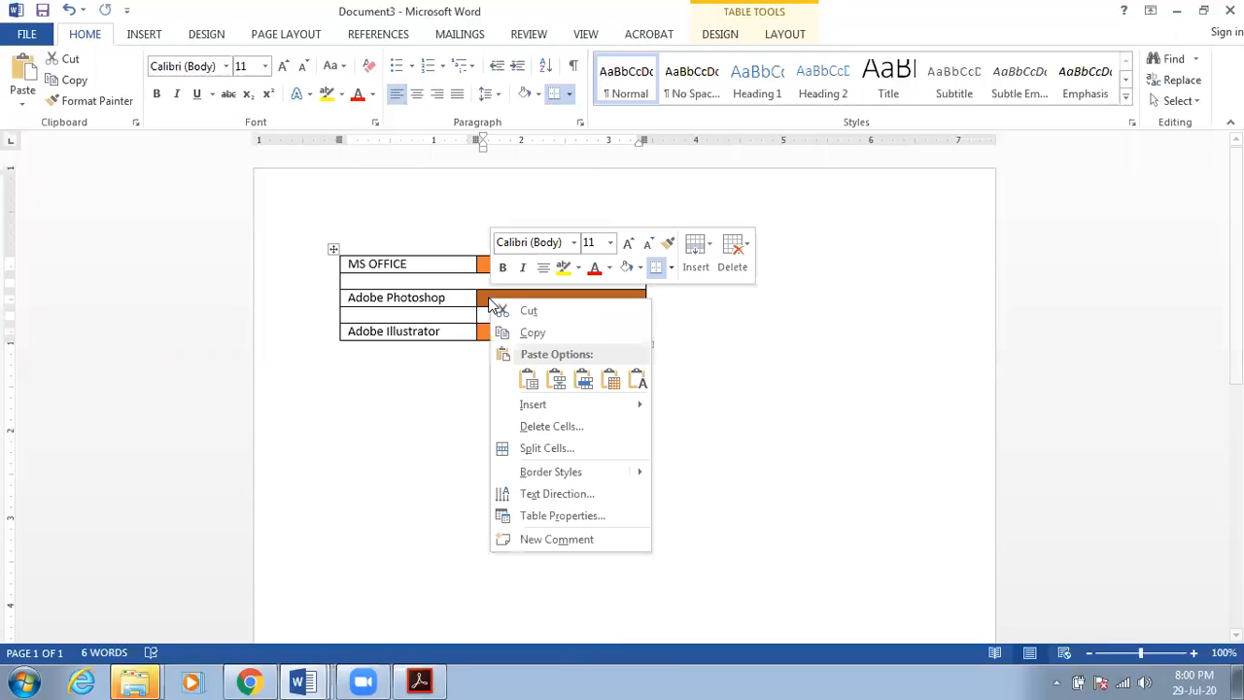
click(544, 447)
click(592, 368)
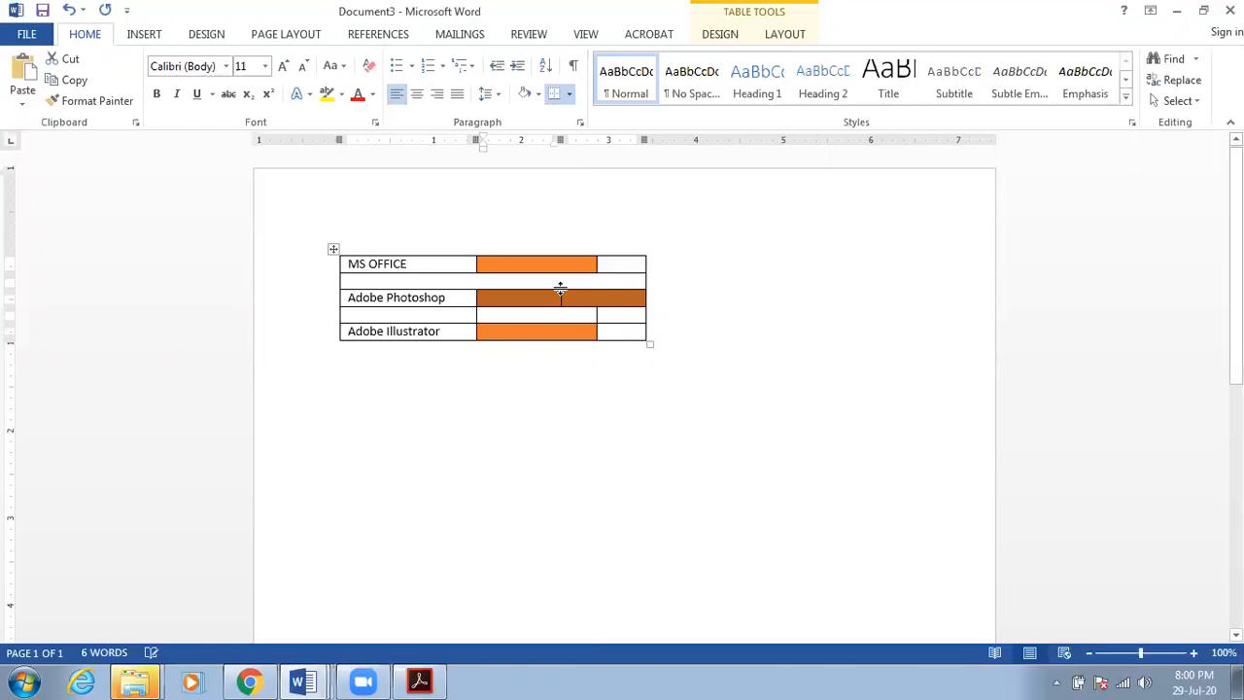
drag(560, 297, 572, 337)
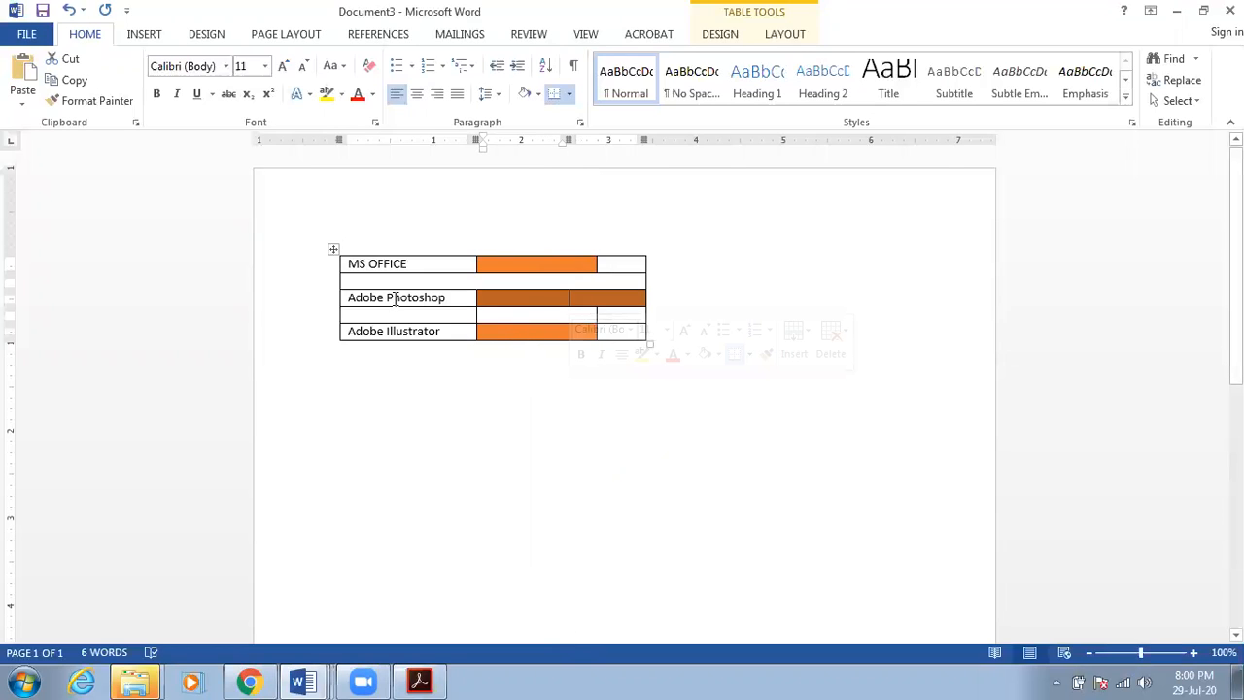
- Delete the entire existing table and insert a new one with two columns and one row
click(334, 248)
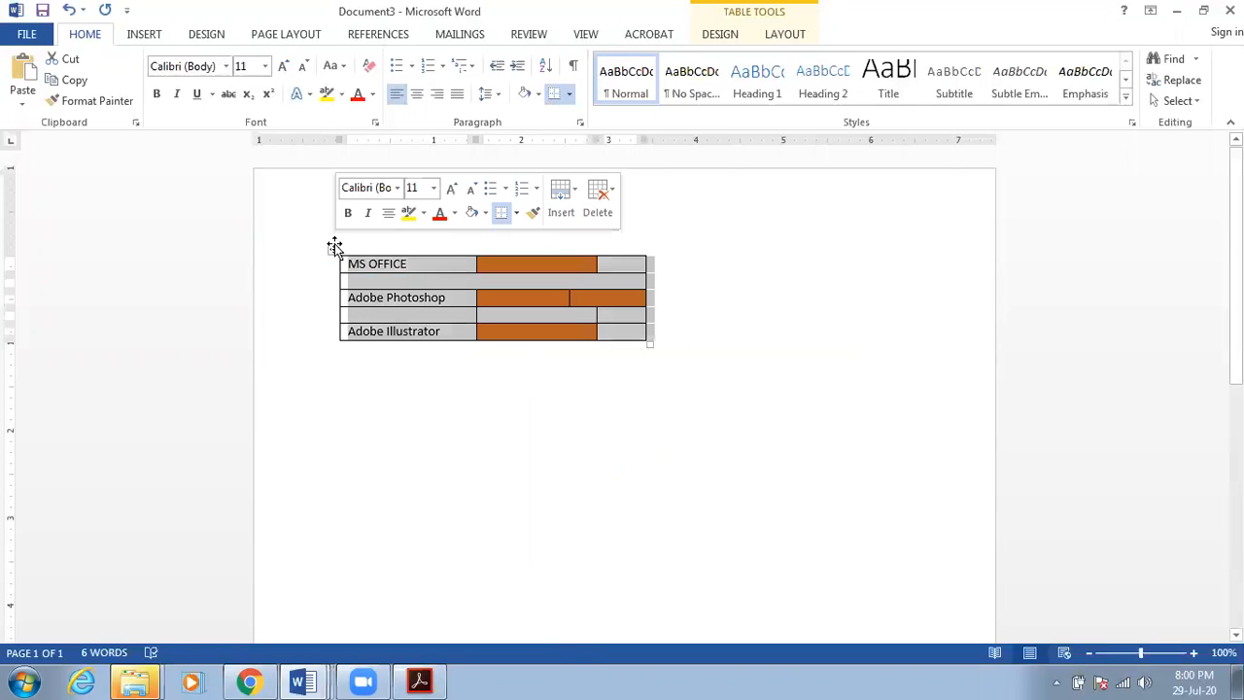
key(BackSpace)
click(144, 35)
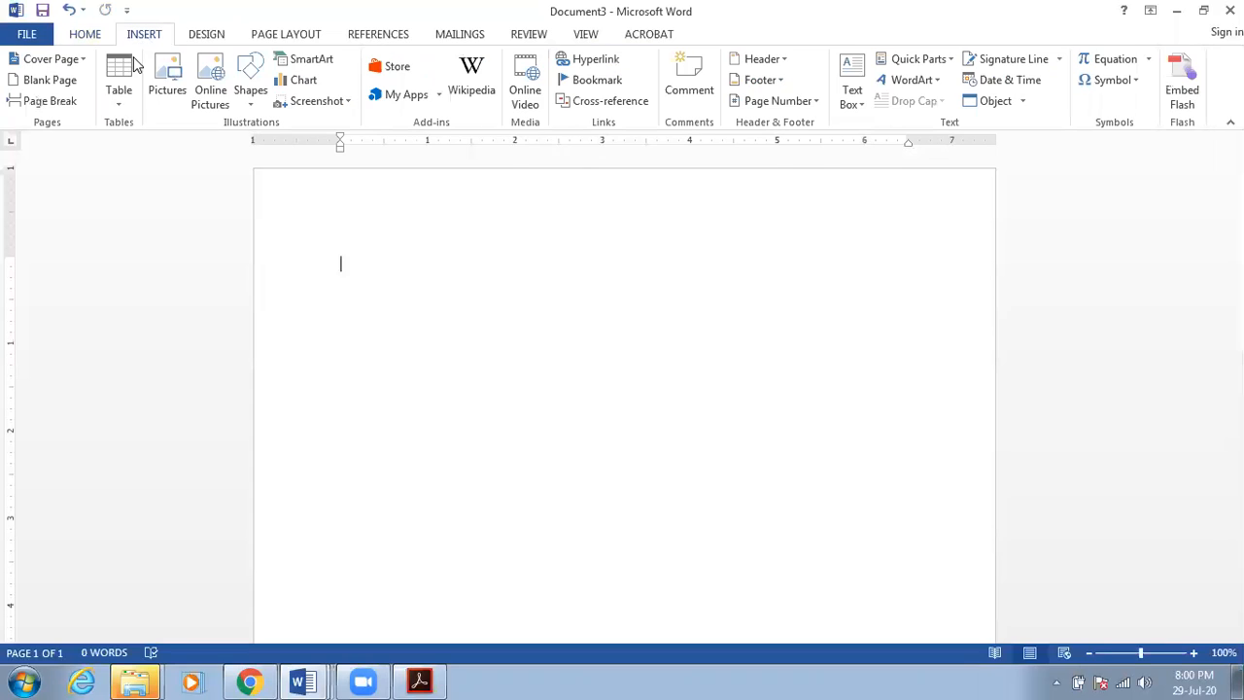
click(118, 82)
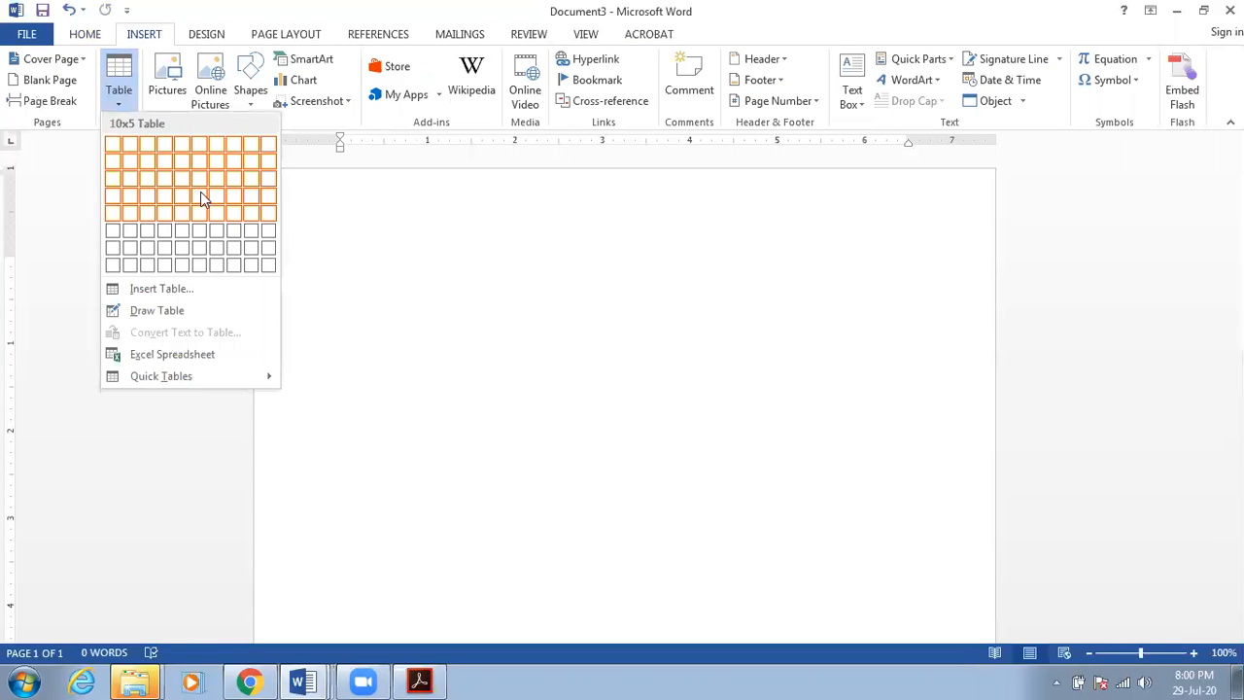
click(128, 147)
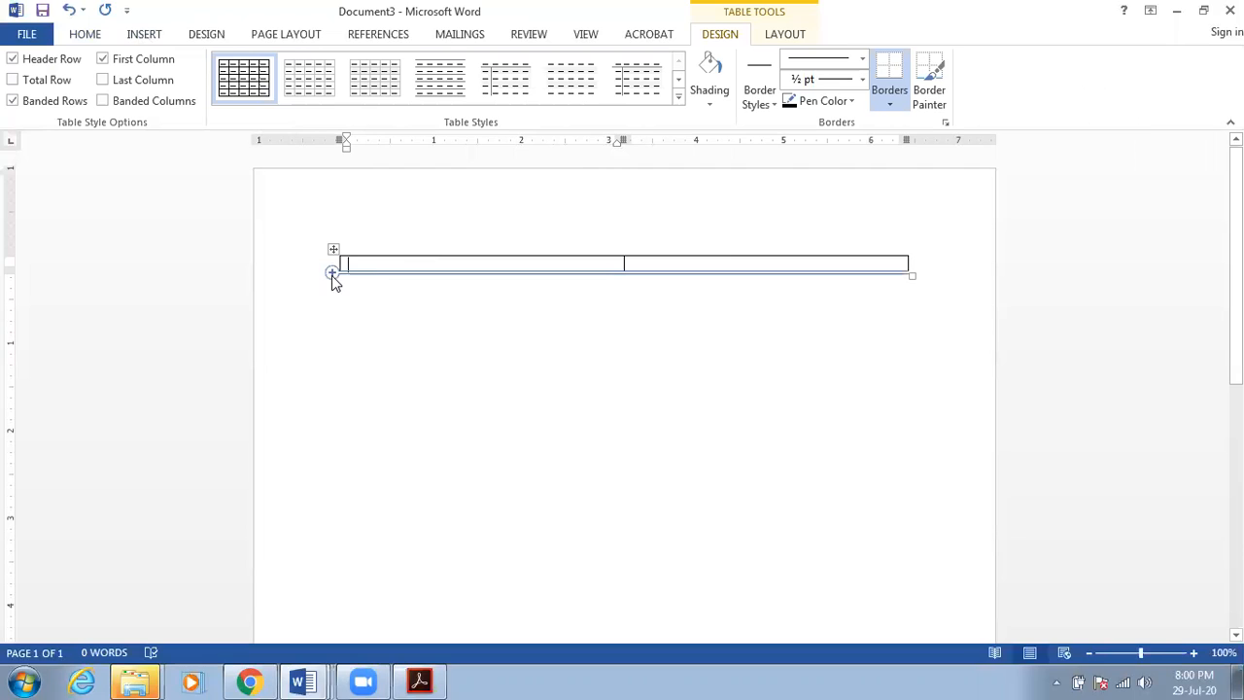
- Add four more rows to the new table so that it has five rows
click(331, 275)
click(331, 292)
click(331, 307)
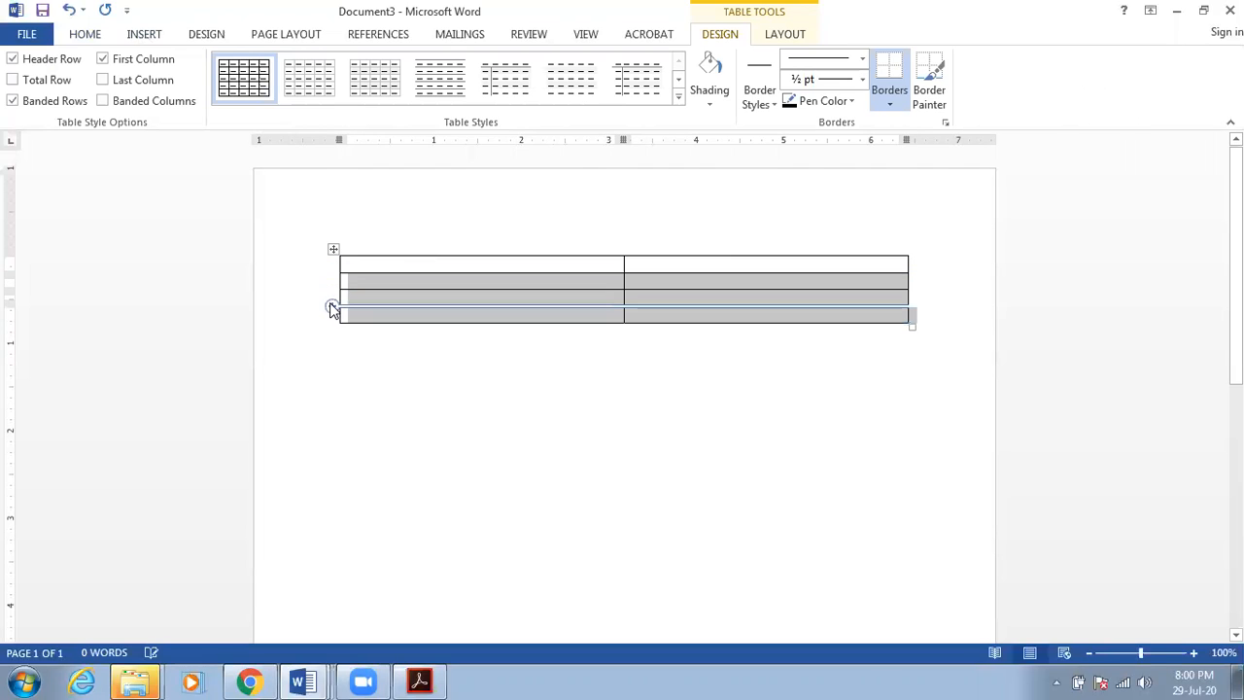
click(331, 307)
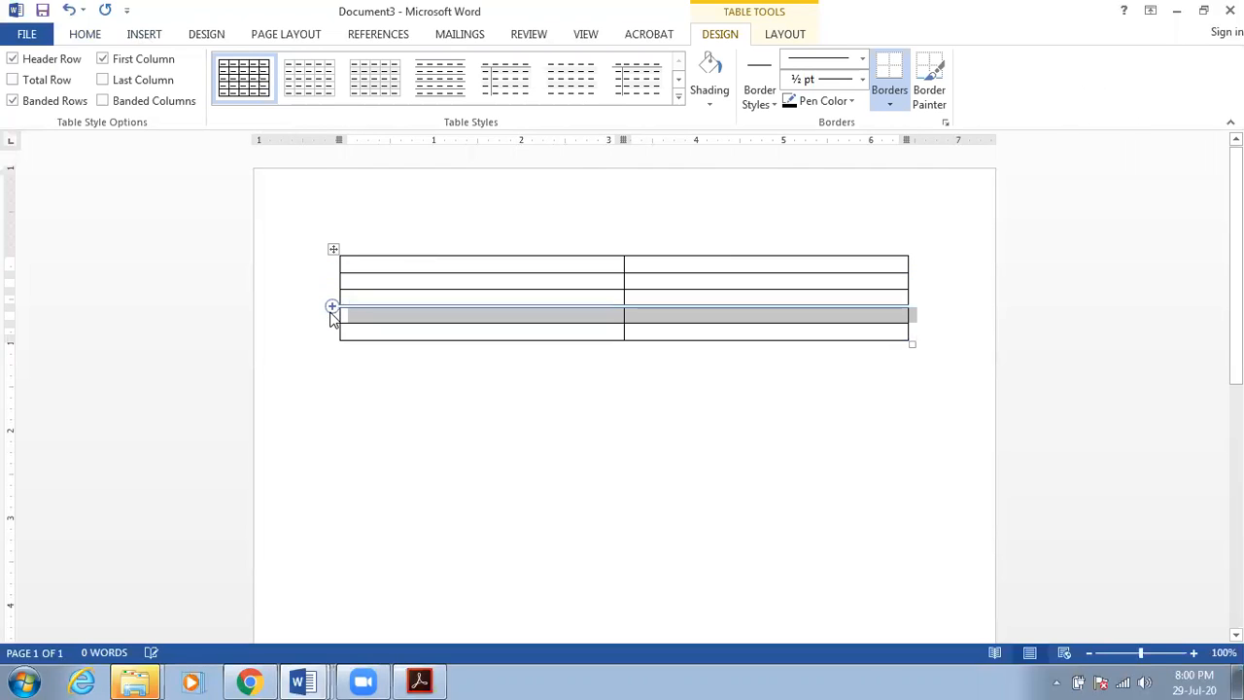
- Enter MS OFFICE, ADOBE PHOTOSHOP and ADOBE ILLUSTRATOR in the first column's rows 1, 3 and 5
click(371, 263)
text(MS OFFICE)
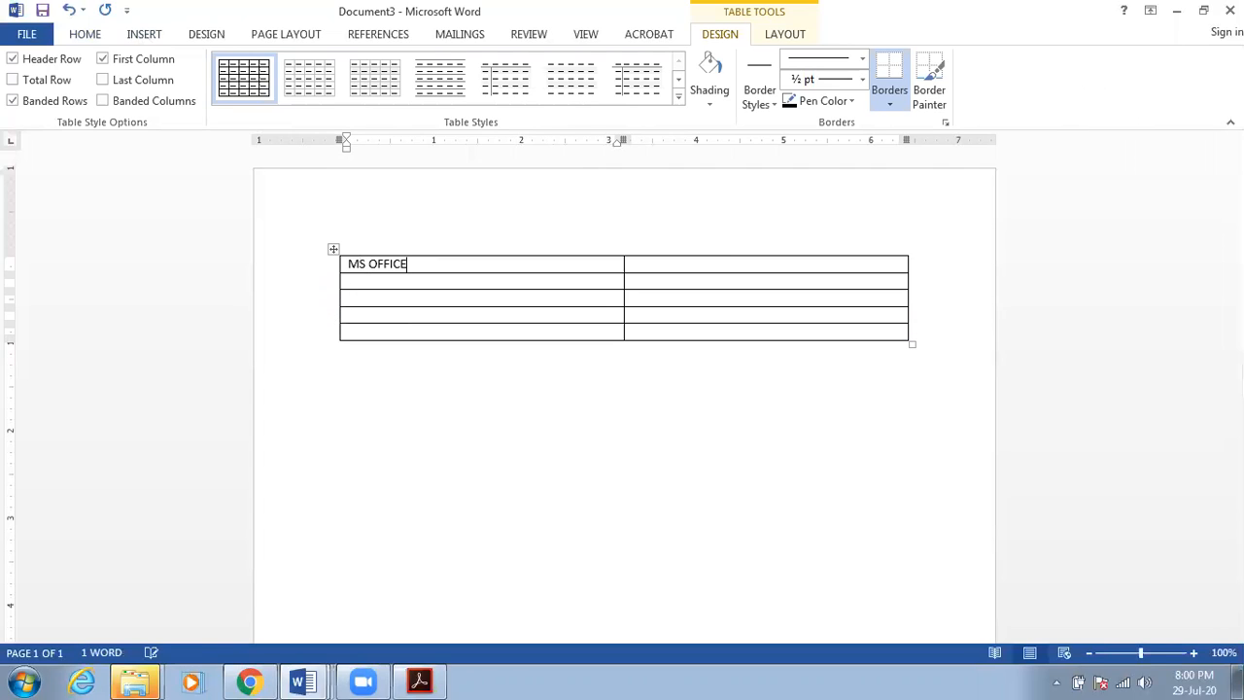
text(ADOBE PHOTOSHOP)
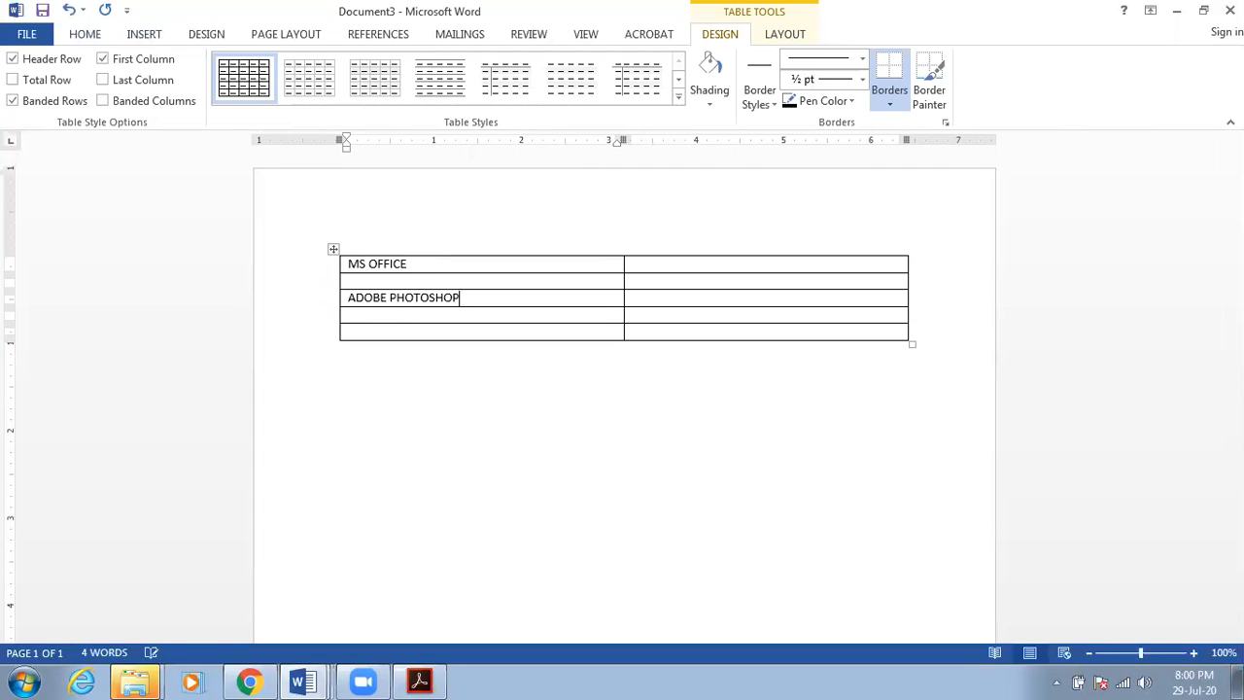
text(ADOBE ILLUSTRATOR)
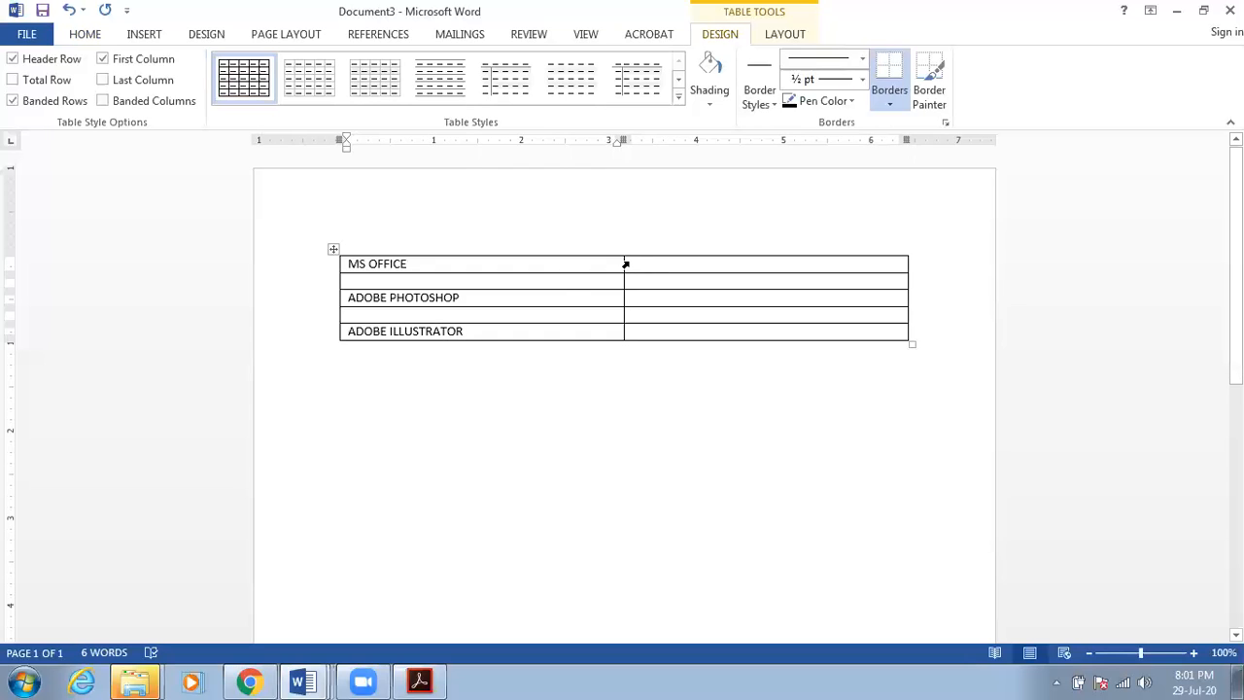
- Narrow the first column to just past its labels and split the MS OFFICE row's second cell into 2 columns and 1 row
click(626, 263)
drag(624, 263, 510, 264)
click(496, 265)
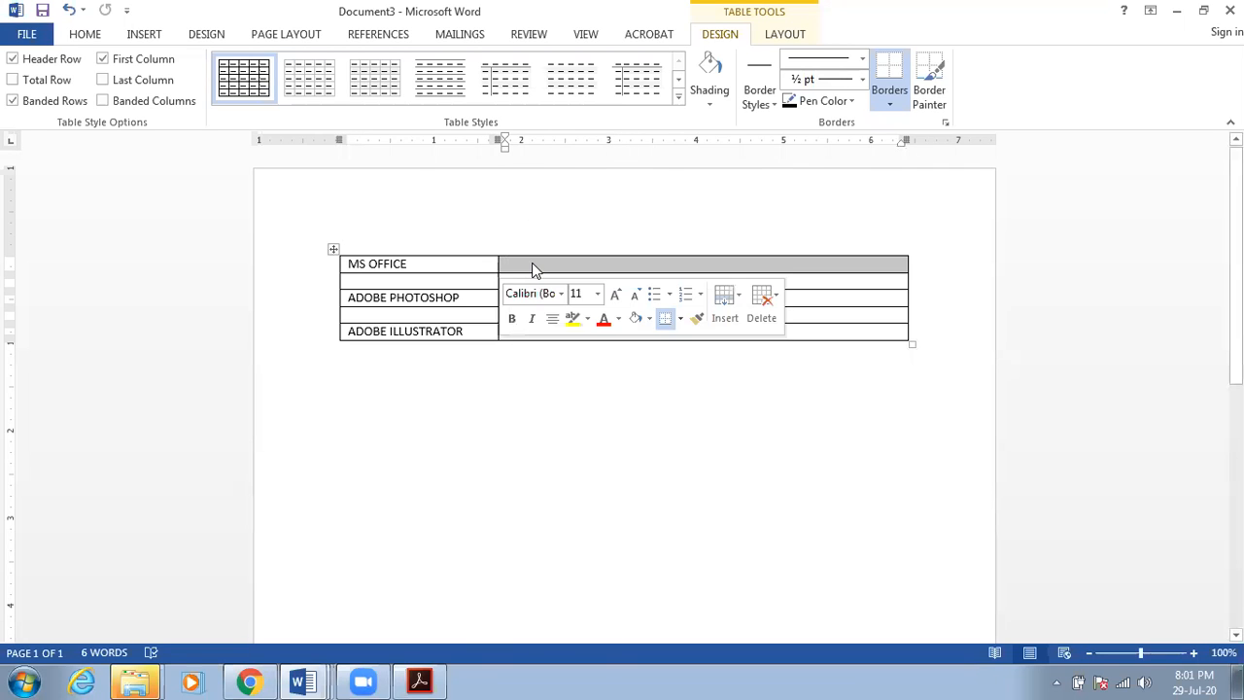
right_click(532, 270)
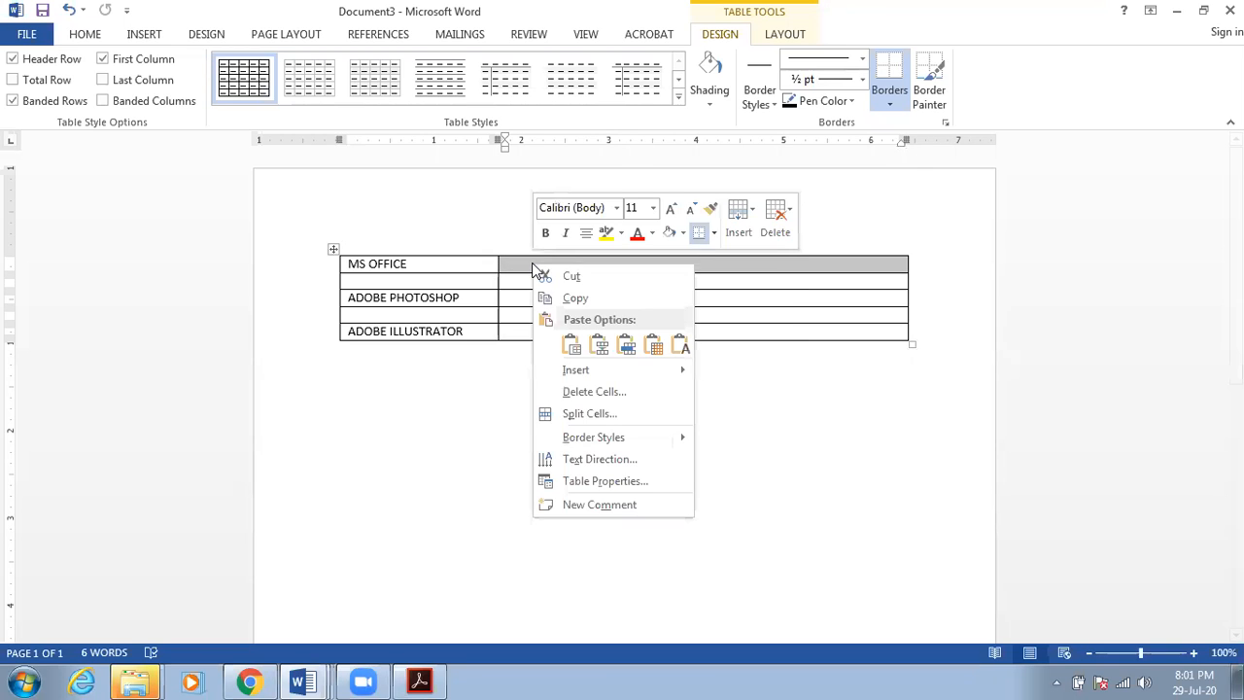
click(589, 413)
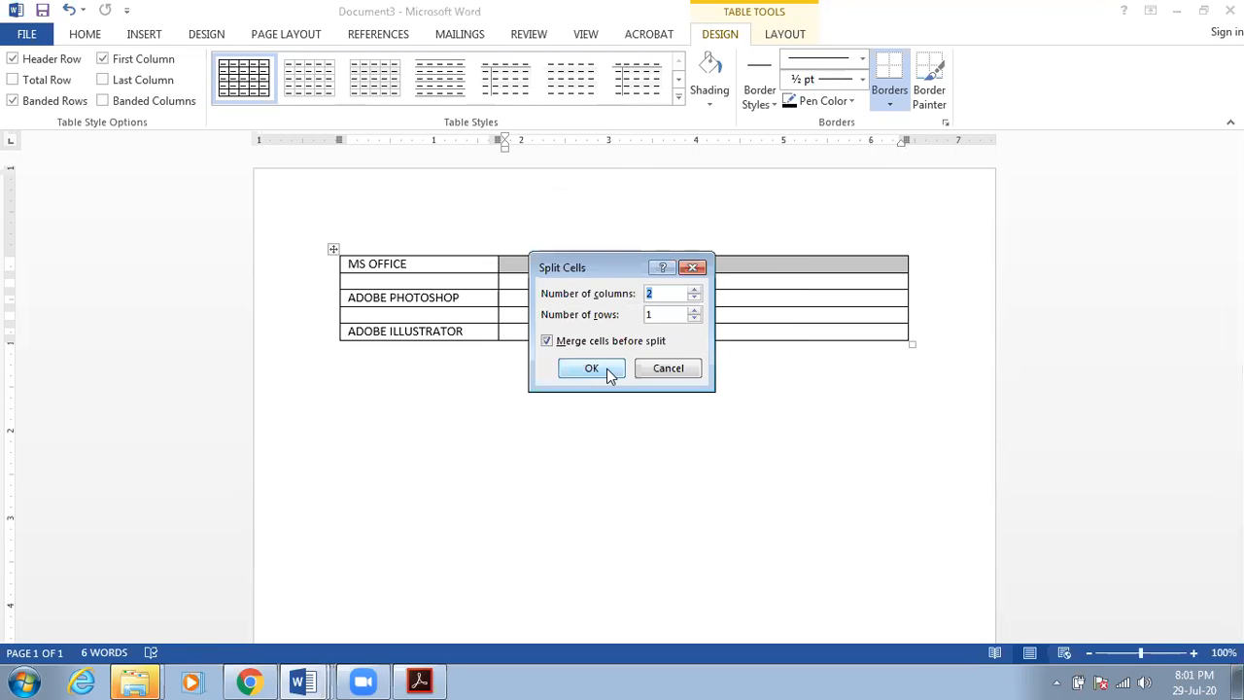
click(591, 368)
- Split the second cell of the ADOBE PHOTOSHOP row into 2 columns and 1 row
click(520, 292)
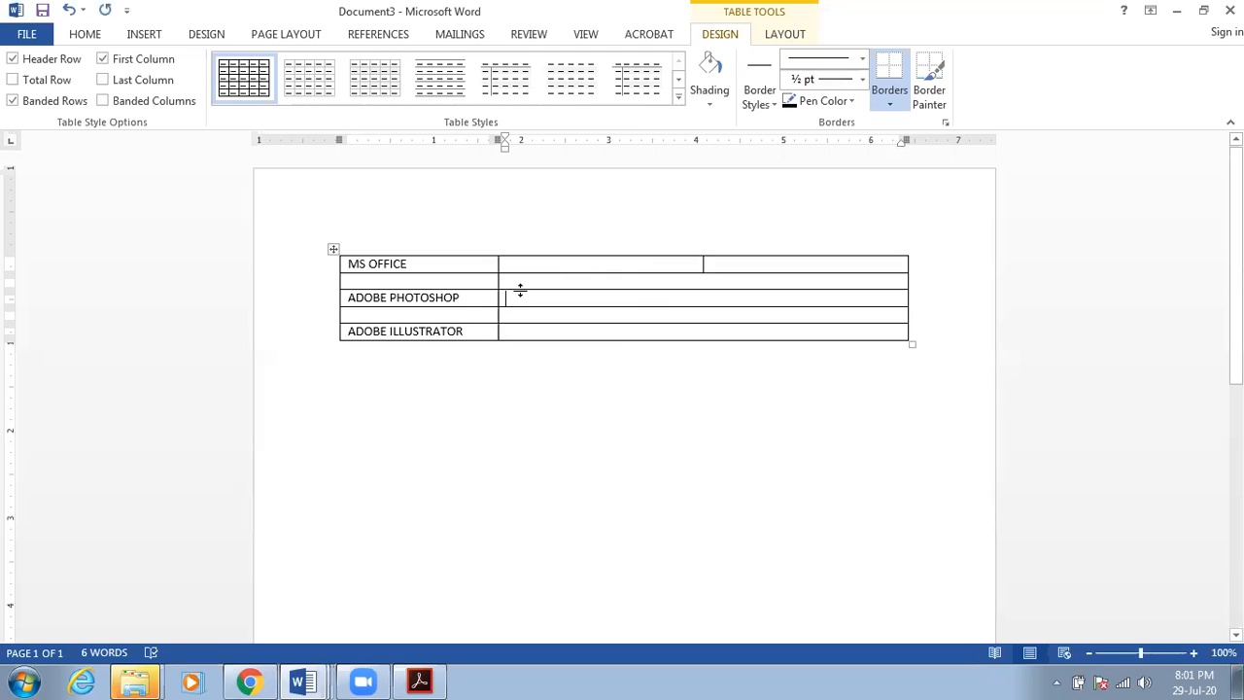
click(497, 301)
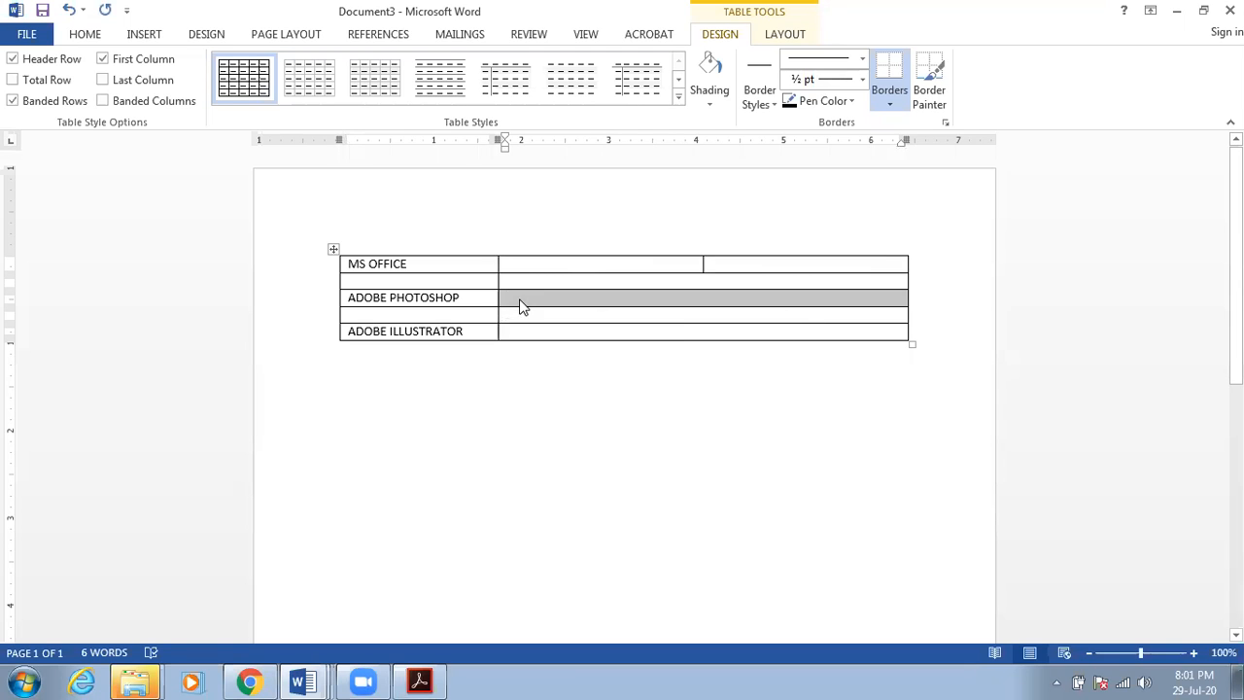
right_click(520, 303)
click(593, 447)
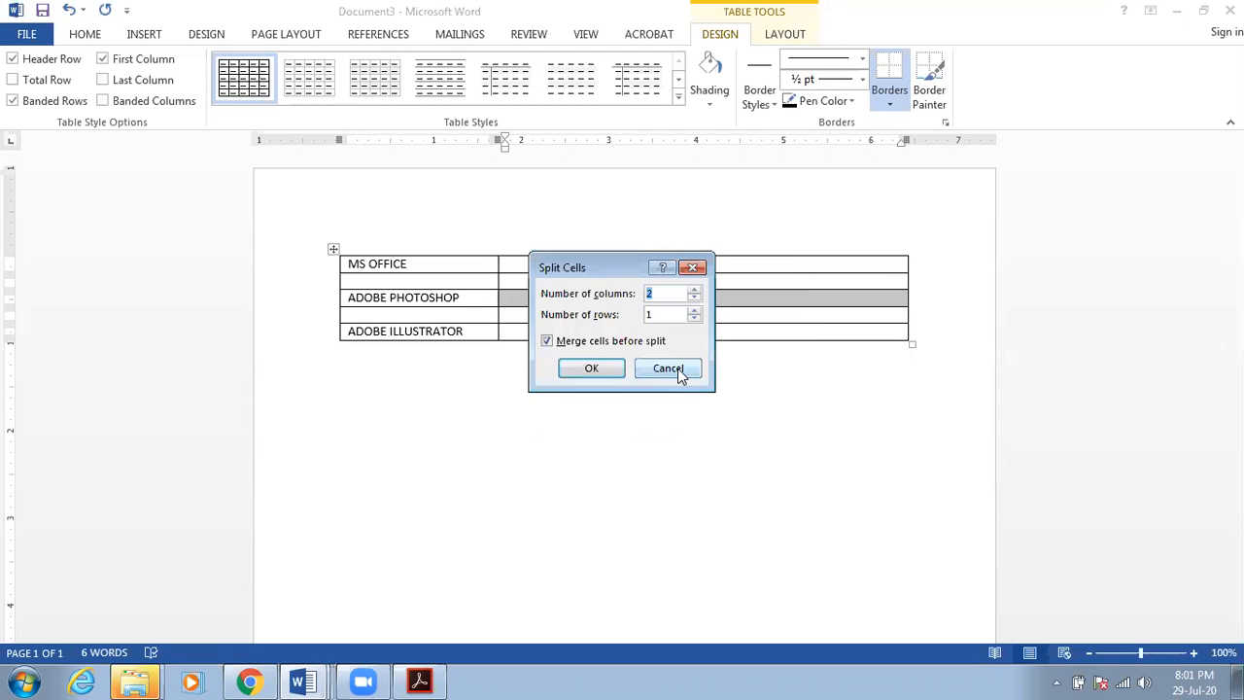
click(592, 368)
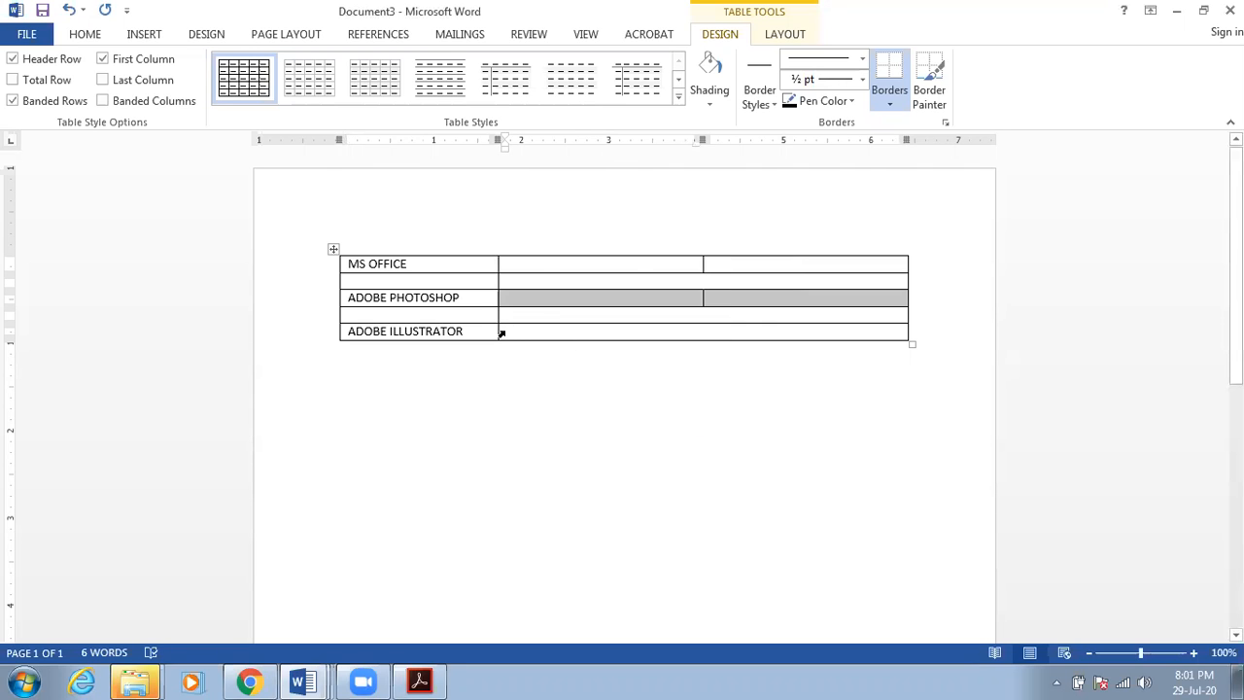
- Split the second cell of the ADOBE ILLUSTRATOR row into two columns
click(501, 333)
right_click(503, 334)
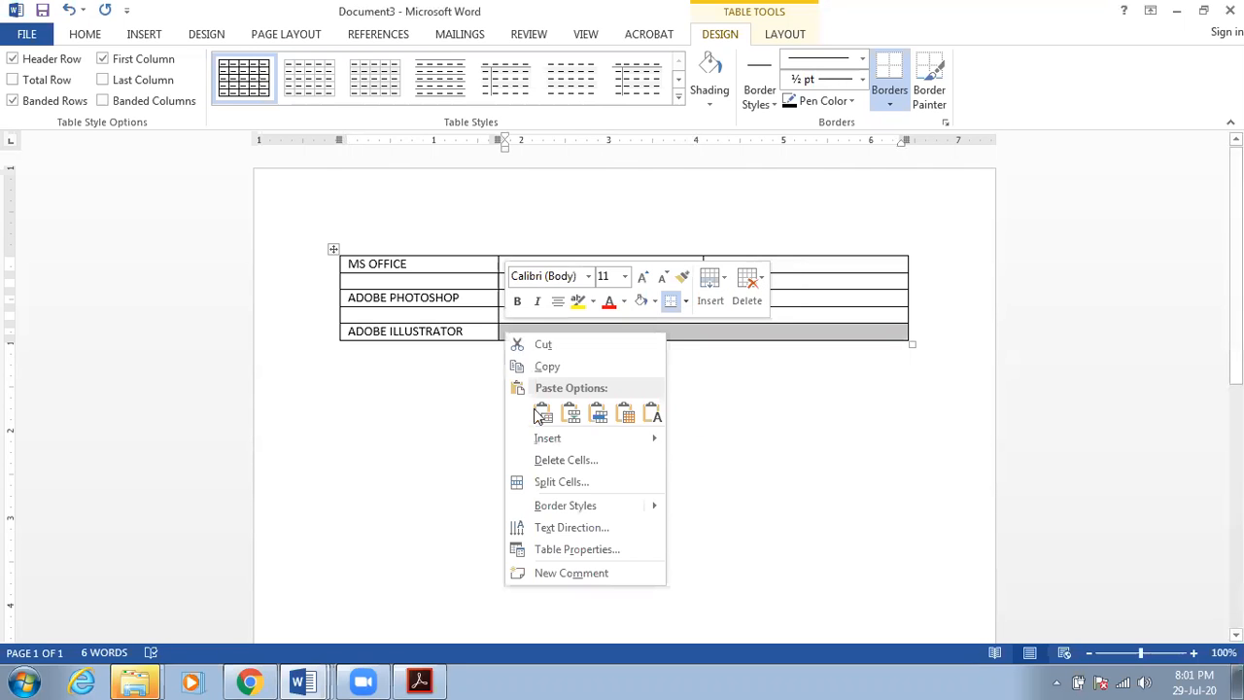
click(563, 478)
click(591, 371)
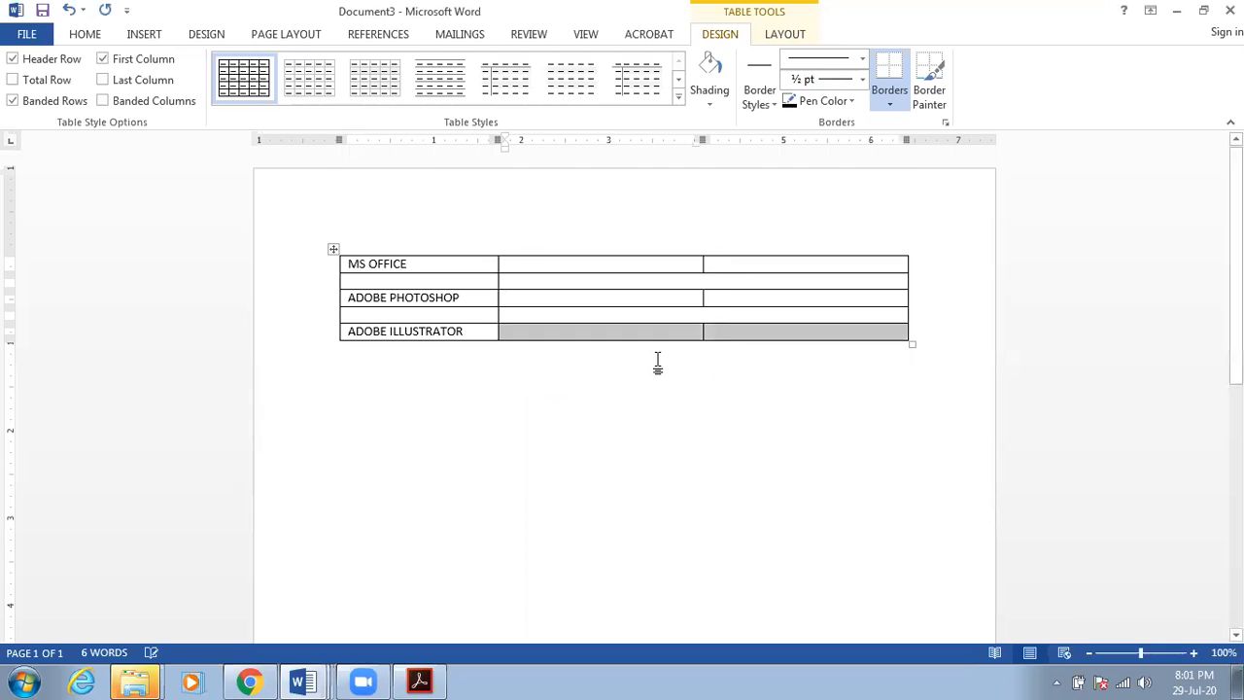
- Move the aligned divider of the split cells slightly right and merge the two blank cells in the ADOBE PHOTOSHOP row
click(700, 266)
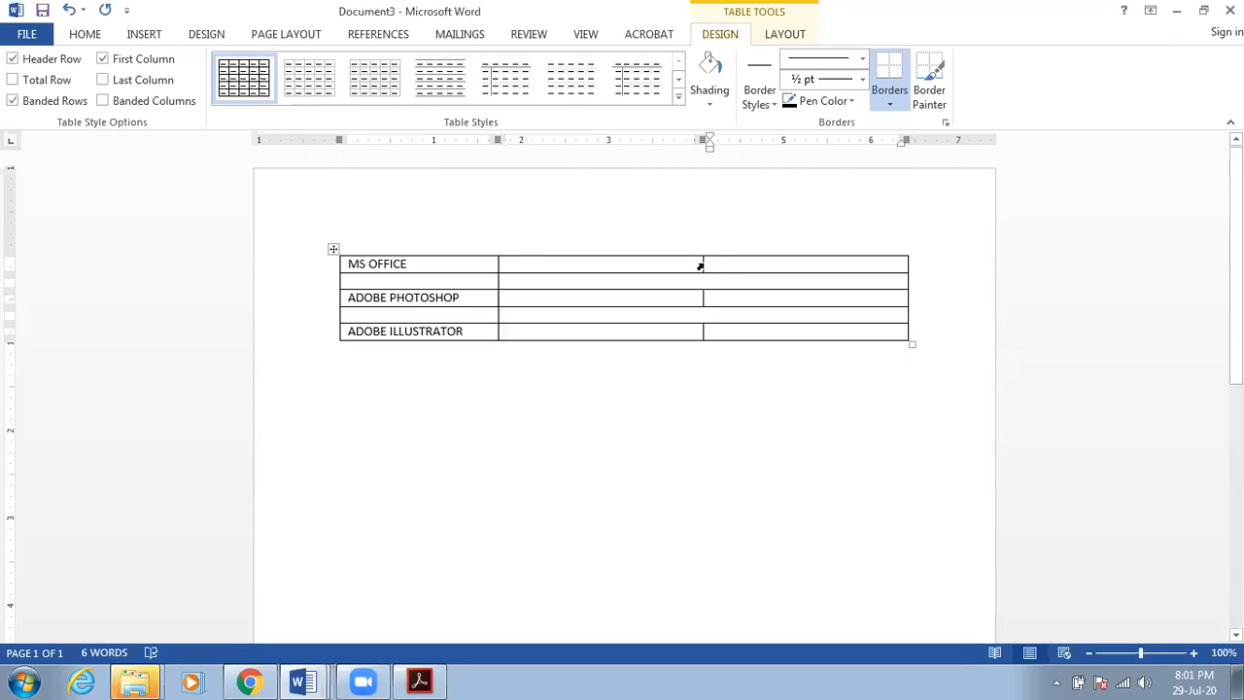
mouse_move(703, 263)
mouse_down()
mouse_move(666, 266)
mouse_move(738, 270)
mouse_move(727, 272)
mouse_up()
drag(683, 309, 744, 298)
right_click(744, 299)
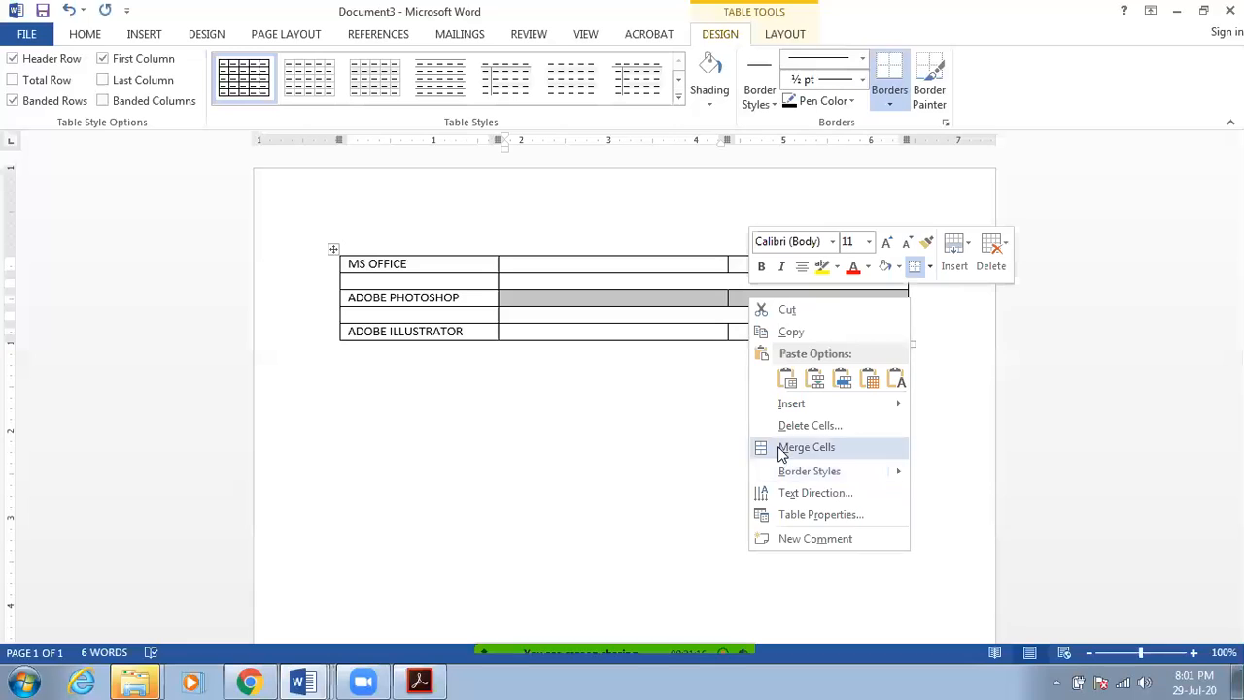
click(785, 448)
- Split the blank ADOBE PHOTOSHOP cell into two columns again and move its divider right to about the 5.7 ruler mark
click(569, 297)
right_click(524, 299)
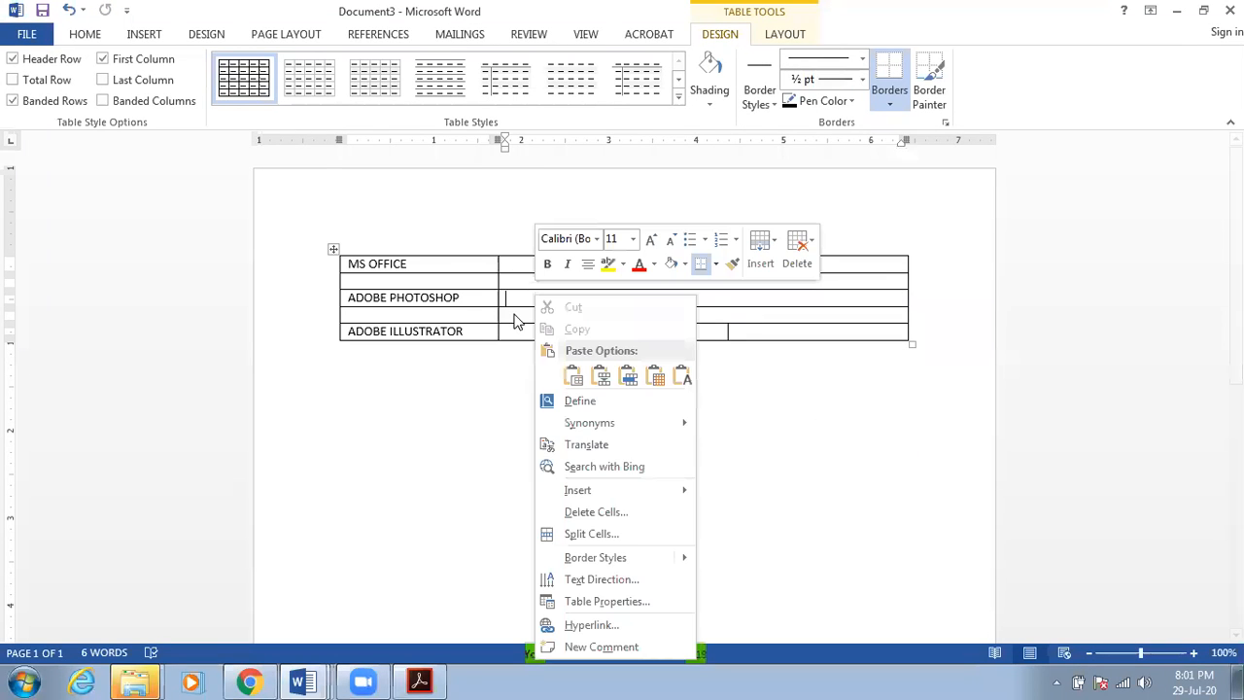
click(597, 533)
click(587, 367)
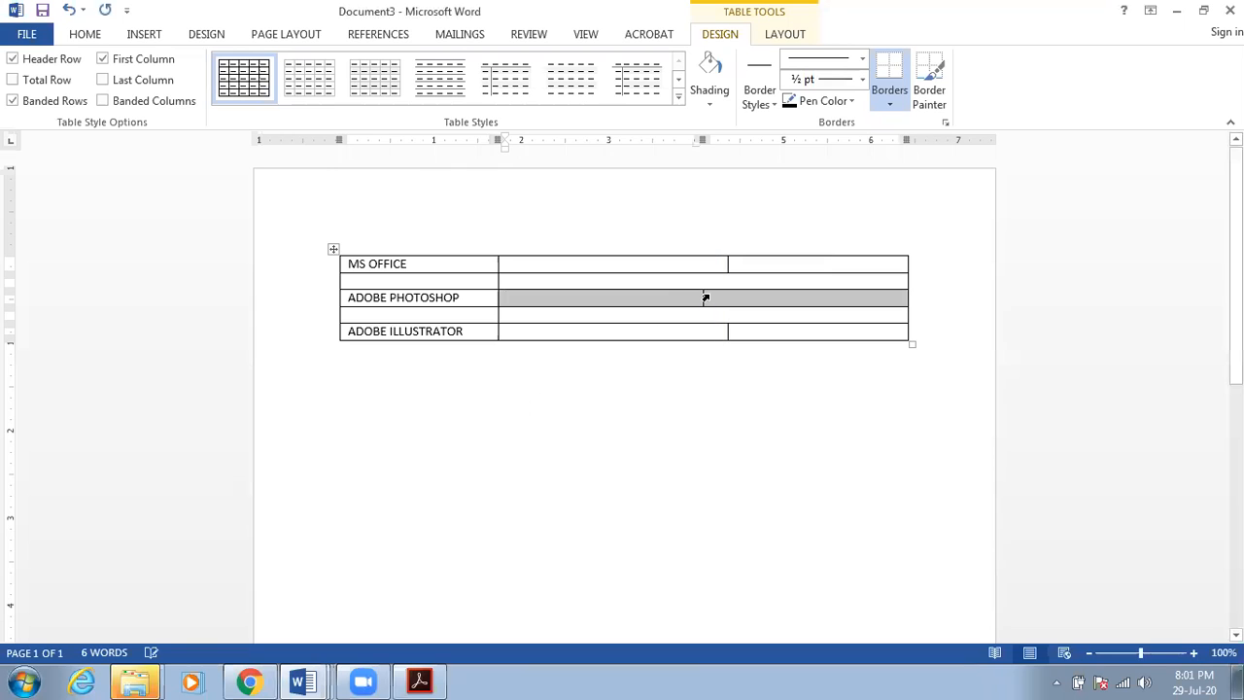
mouse_move(700, 297)
mouse_down()
mouse_move(657, 303)
mouse_move(841, 298)
mouse_up()
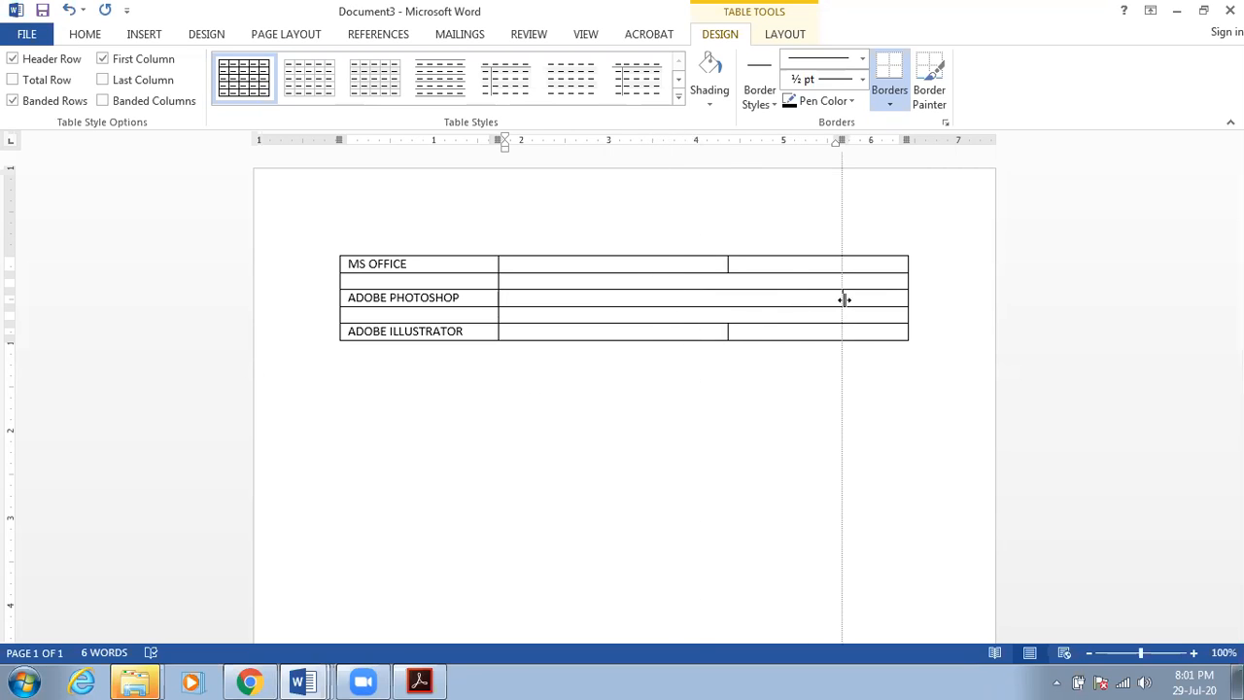
- Merge the two blank cells in the ADOBE ILLUSTRATOR row
click(751, 330)
key(shift+Left)
right_click(752, 330)
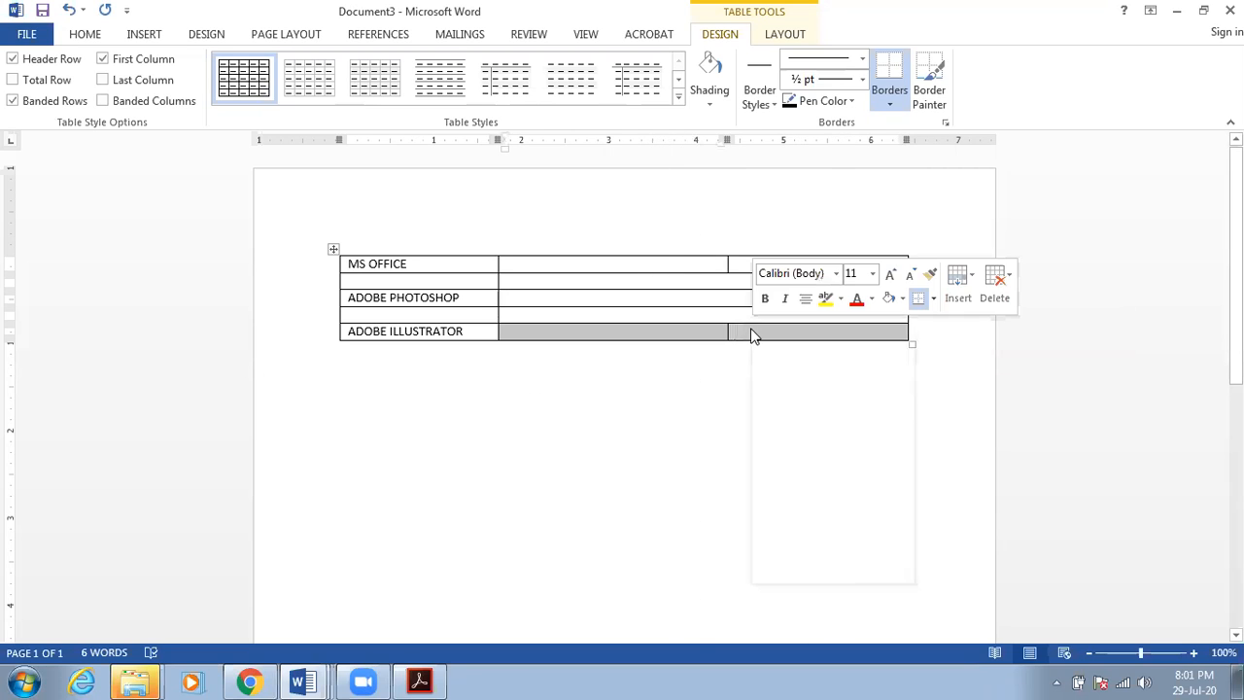
click(789, 480)
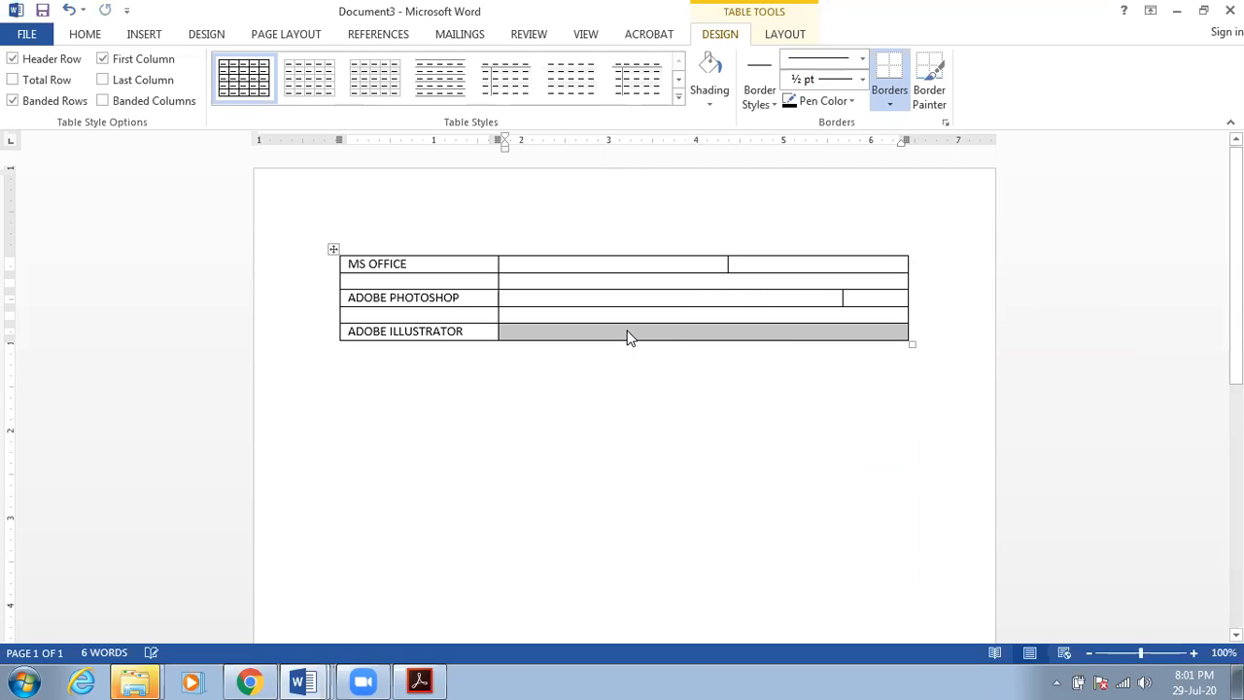
- Split the blank ADOBE ILLUSTRATOR cell into two columns and move its divider to about the 4.8 ruler mark
right_click(628, 336)
click(700, 480)
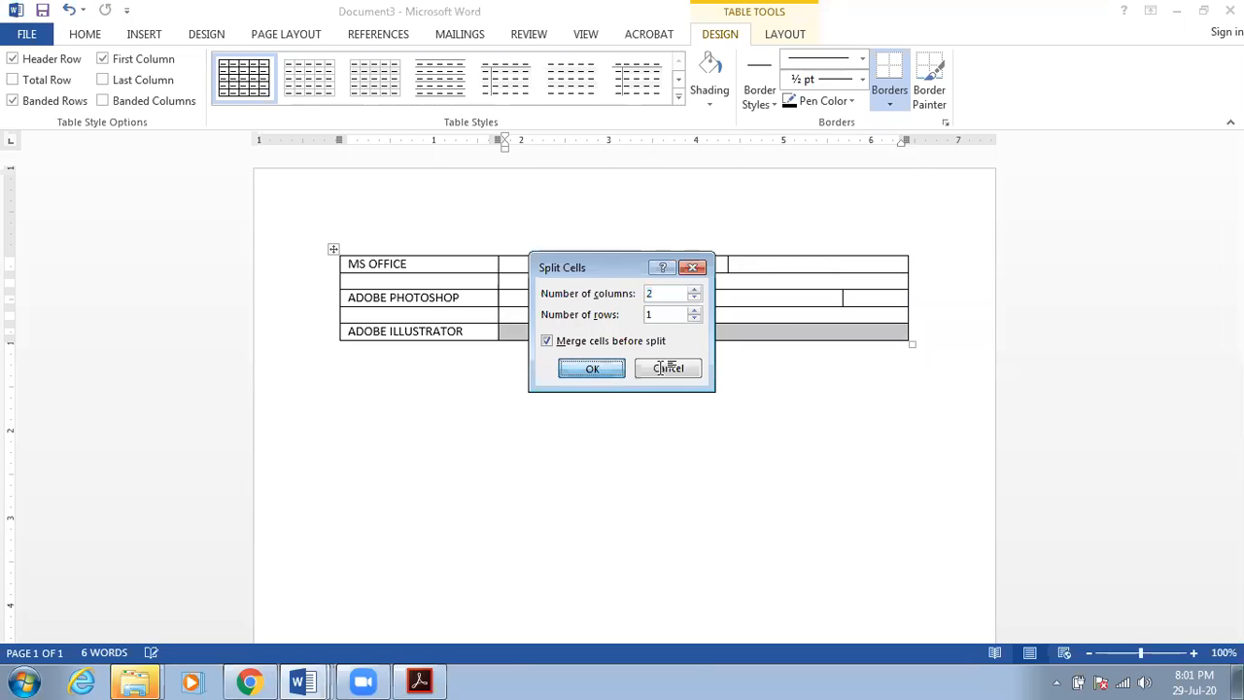
click(665, 366)
drag(703, 334, 767, 337)
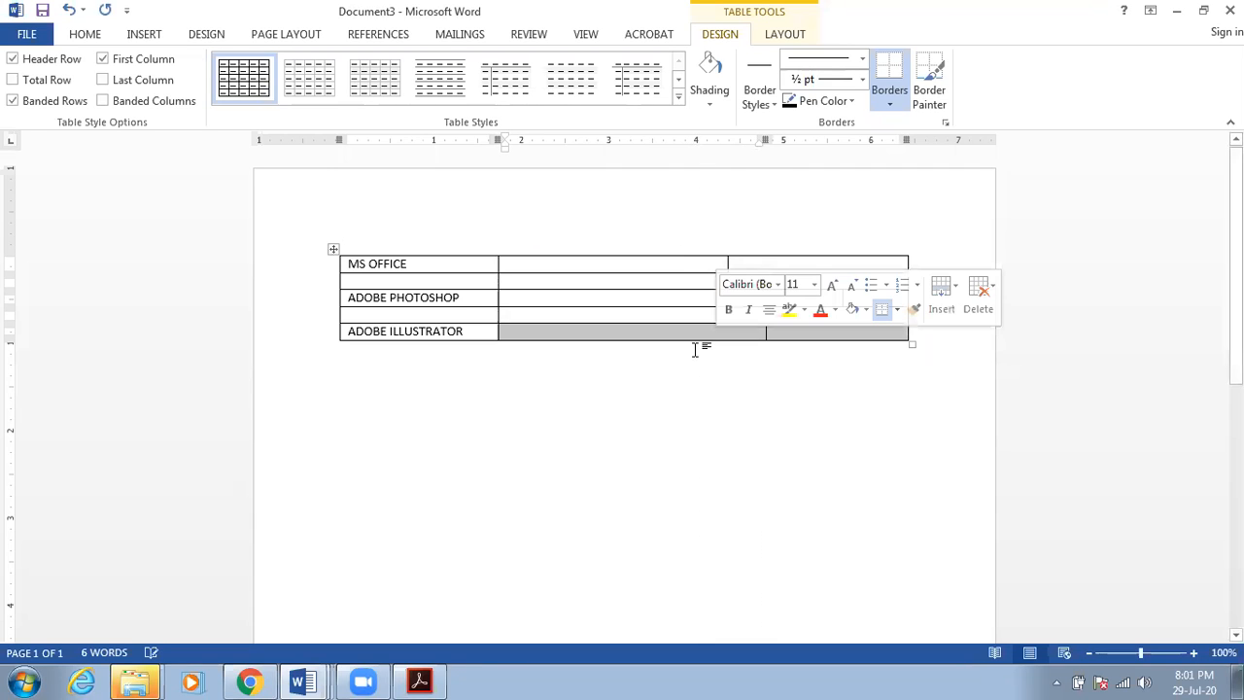
- Shade the first blank cell beside MS OFFICE with the orange theme color
click(657, 263)
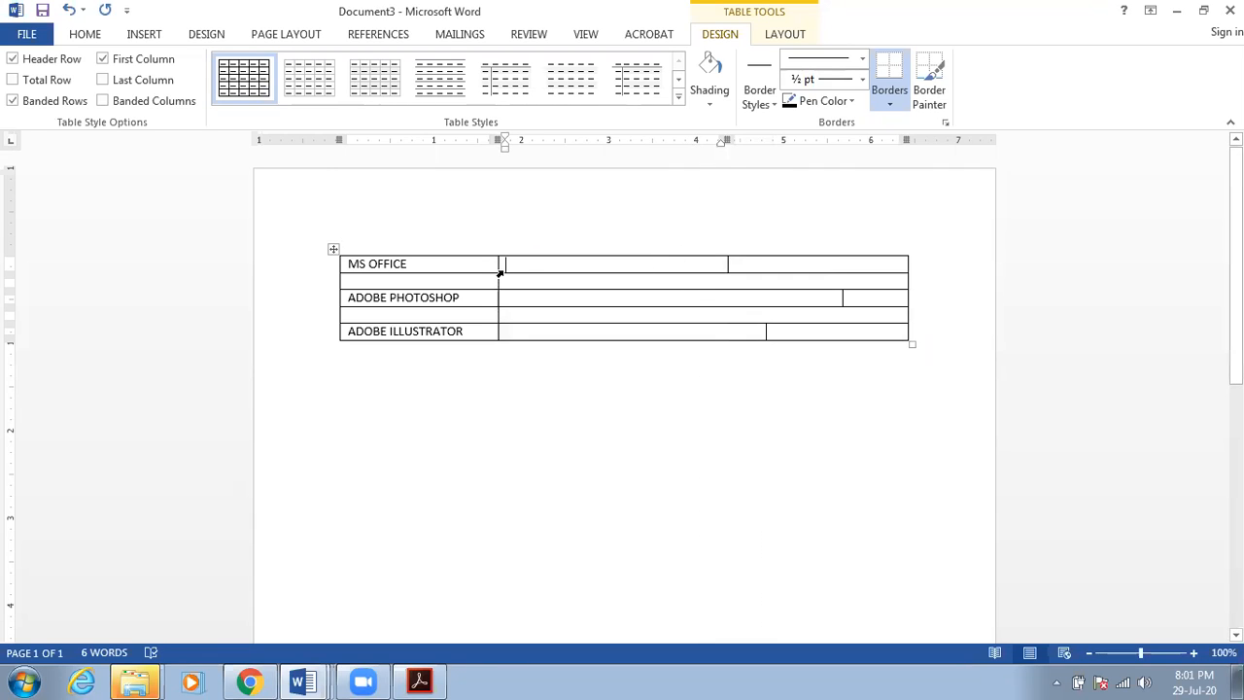
click(499, 273)
click(652, 327)
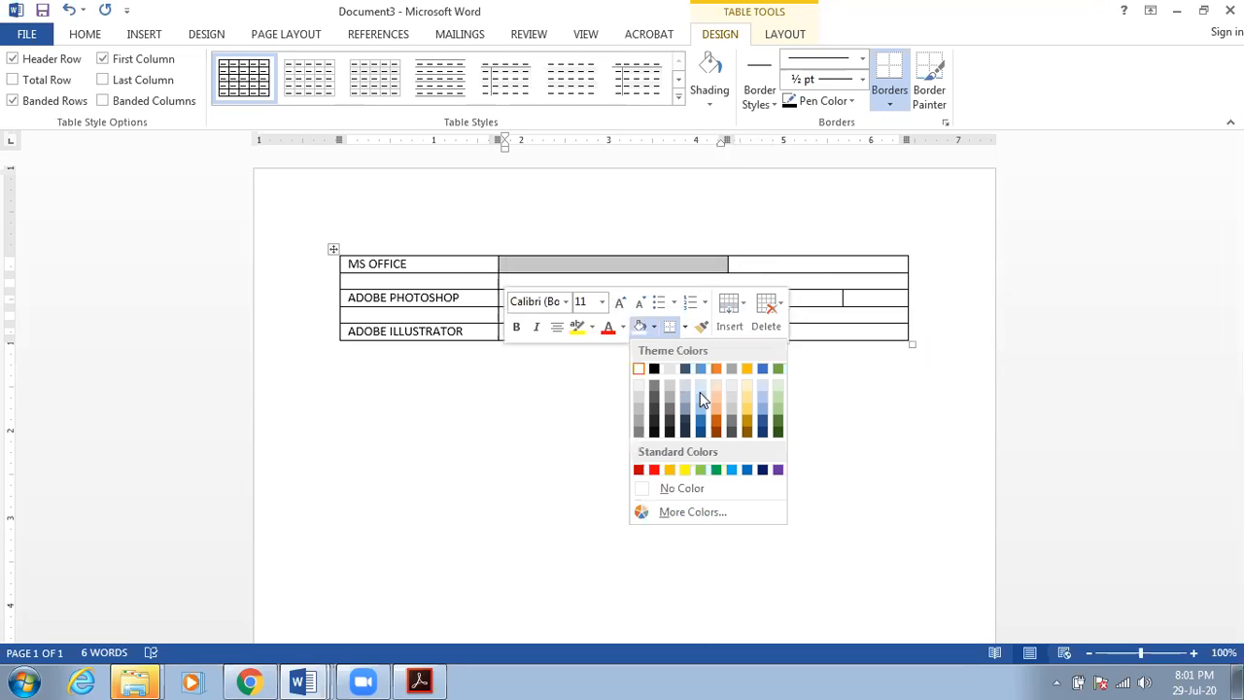
click(716, 369)
- Apply the same orange shading to the first blank cells beside ADOBE PHOTOSHOP and ADOBE ILLUSTRATOR
click(838, 302)
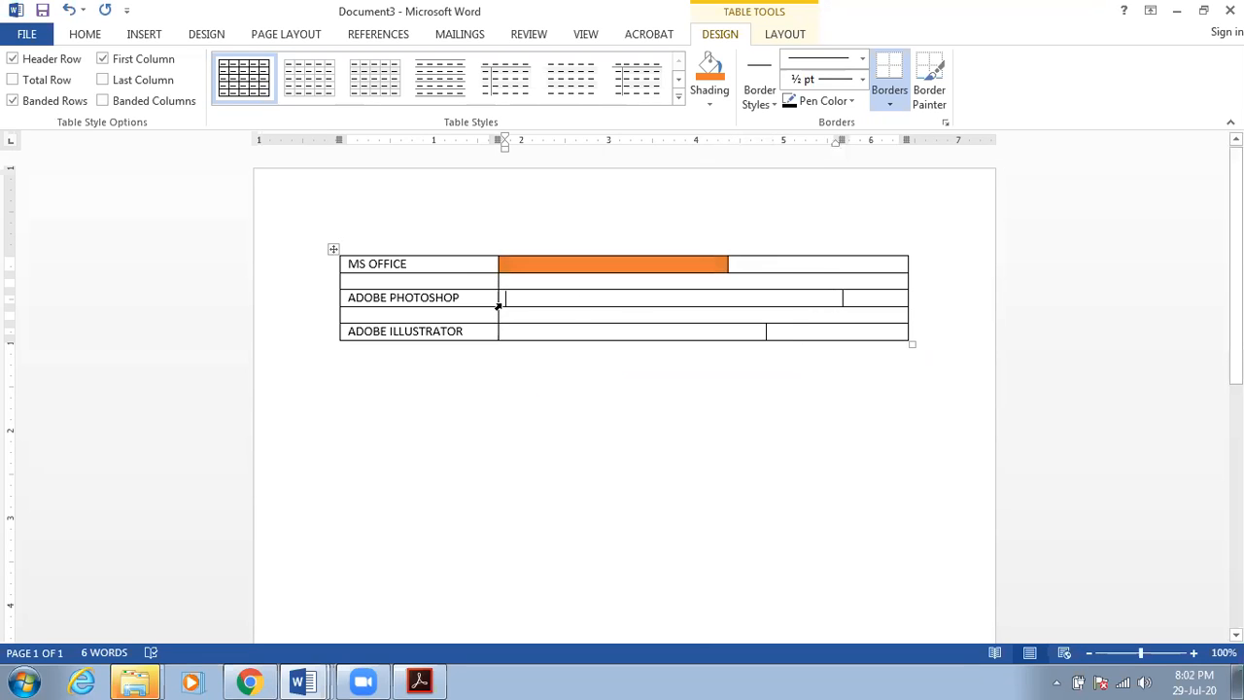
click(497, 305)
click(638, 359)
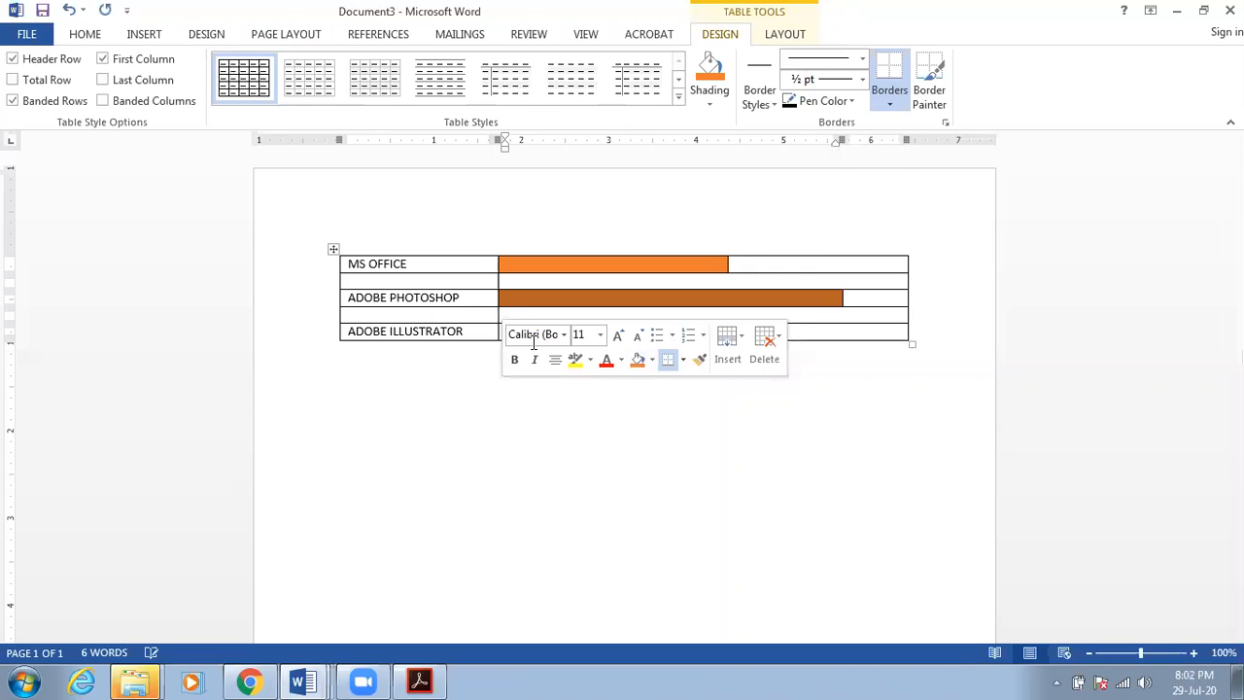
click(501, 331)
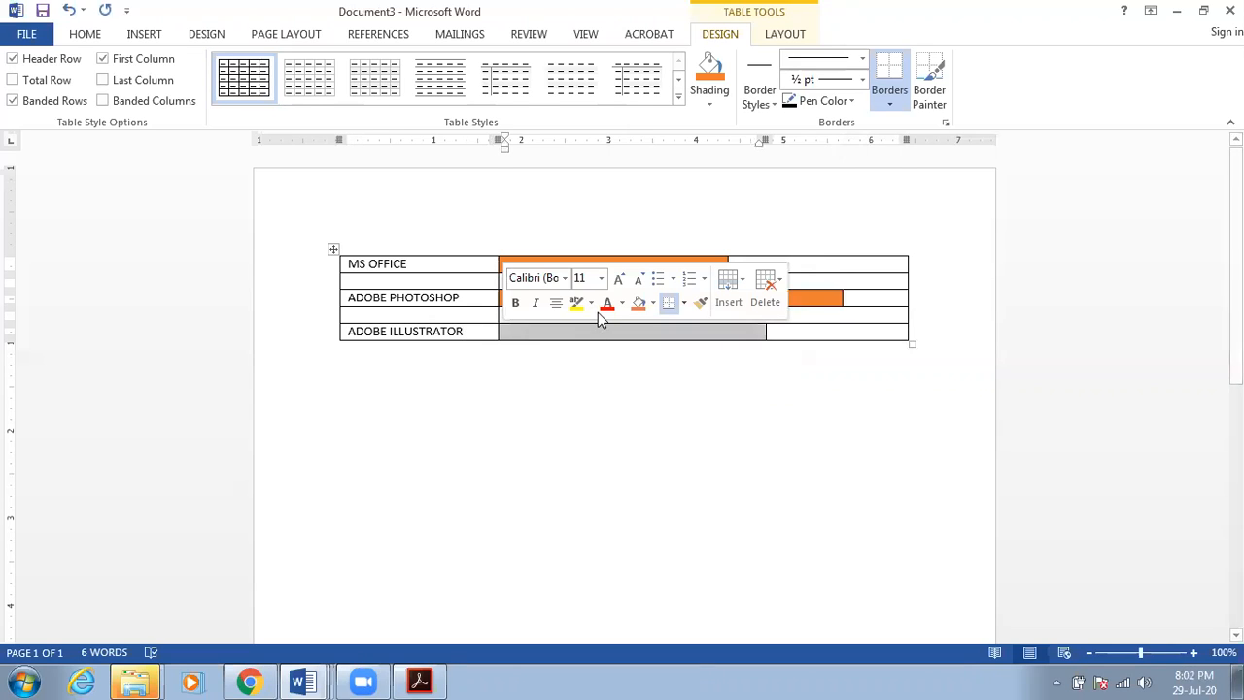
click(638, 302)
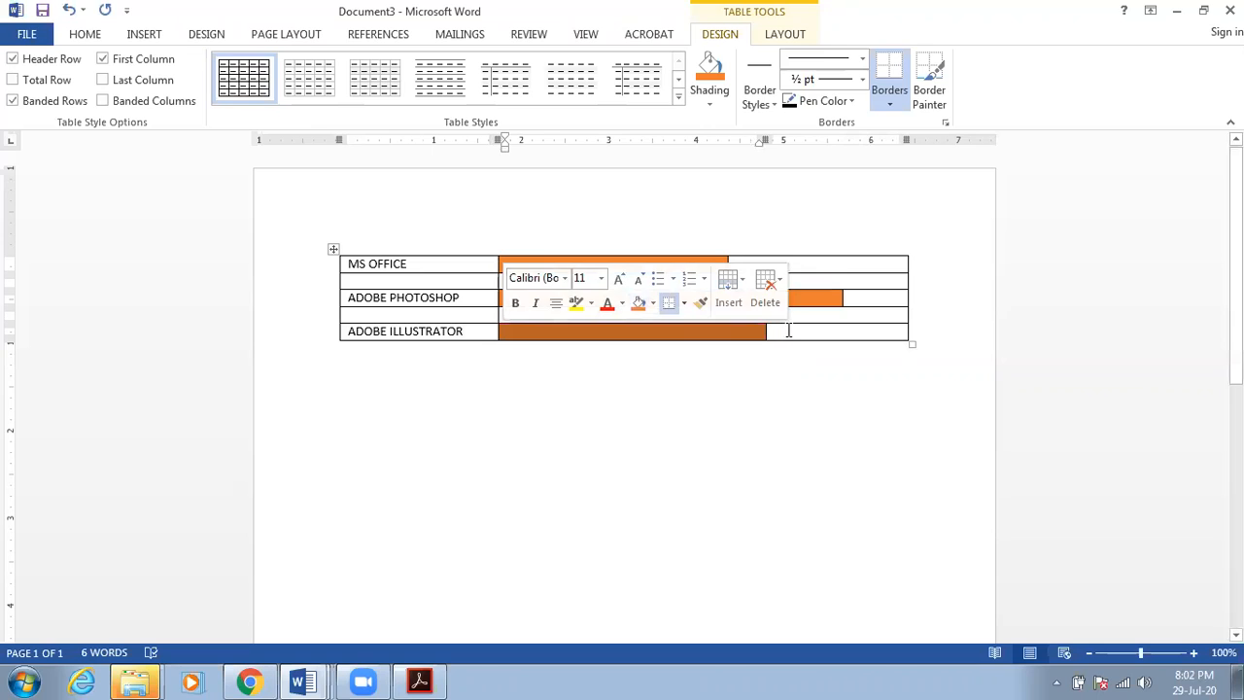
- Widen the orange bars to about ruler marks 6.2 for MS OFFICE, 5.9 for ADOBE PHOTOSHOP and 5.4 for ADOBE ILLUSTRATOR
drag(727, 265, 865, 298)
drag(763, 333, 817, 332)
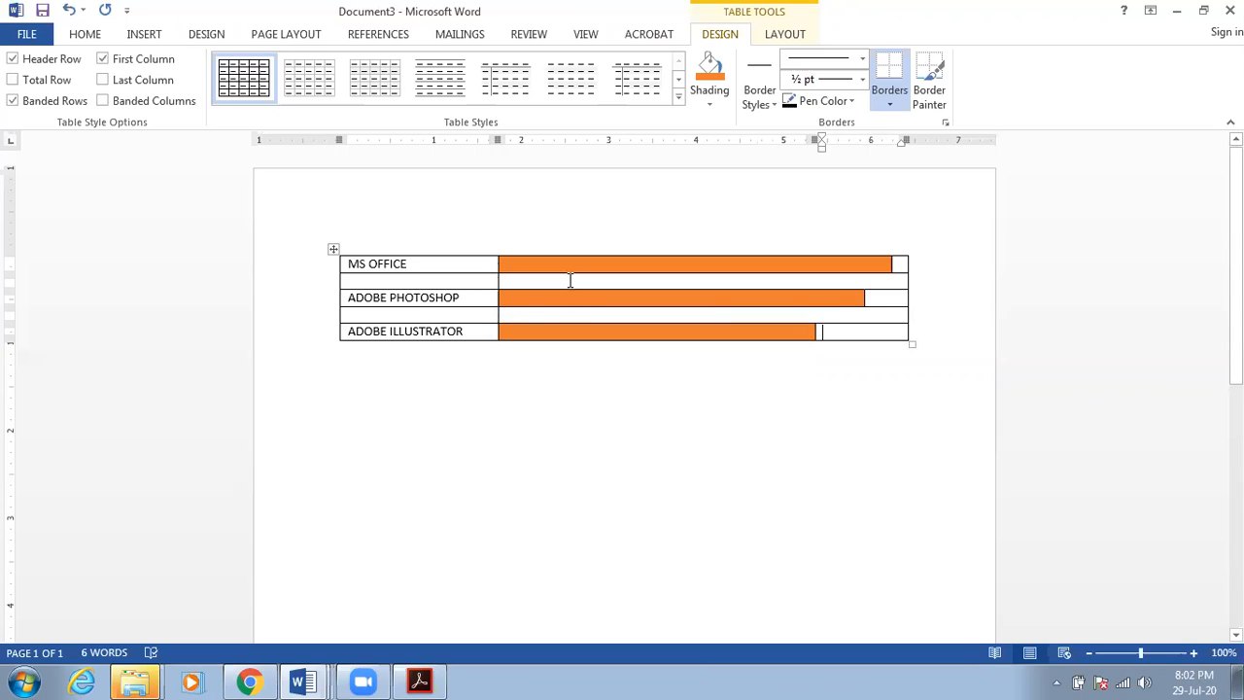
drag(513, 282, 472, 279)
click(497, 285)
click(408, 266)
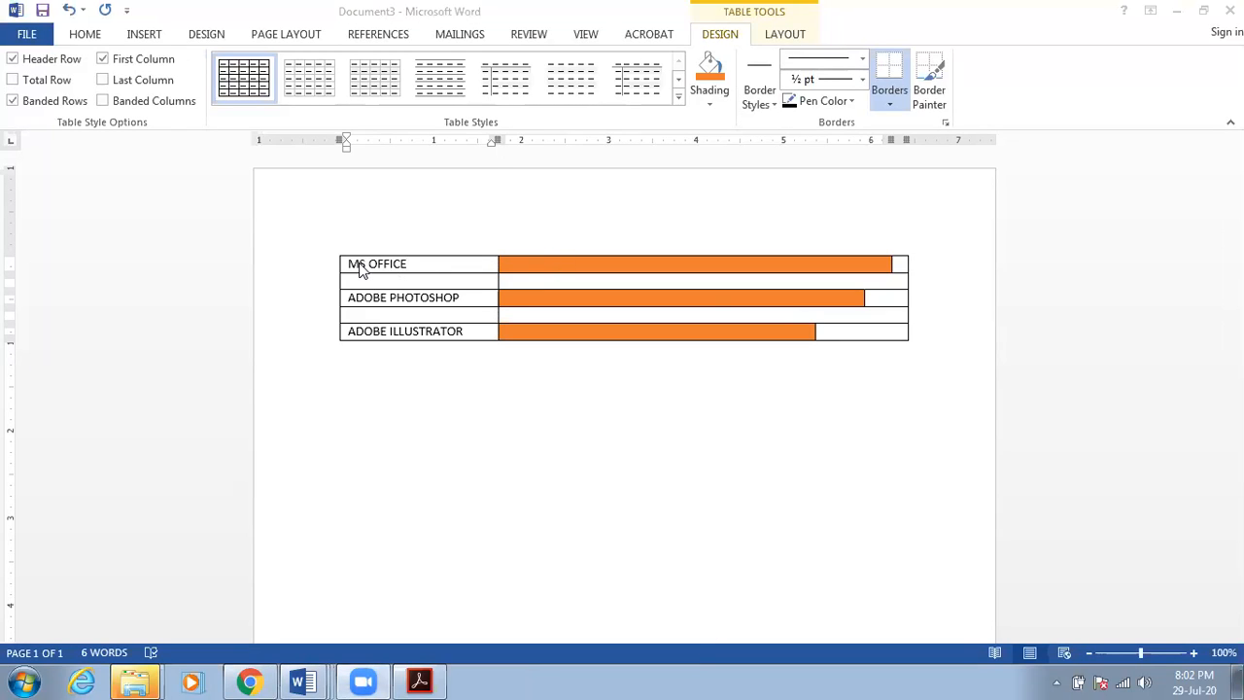
- Remove the top, left and bottom borders of the MS OFFICE cell
click(387, 274)
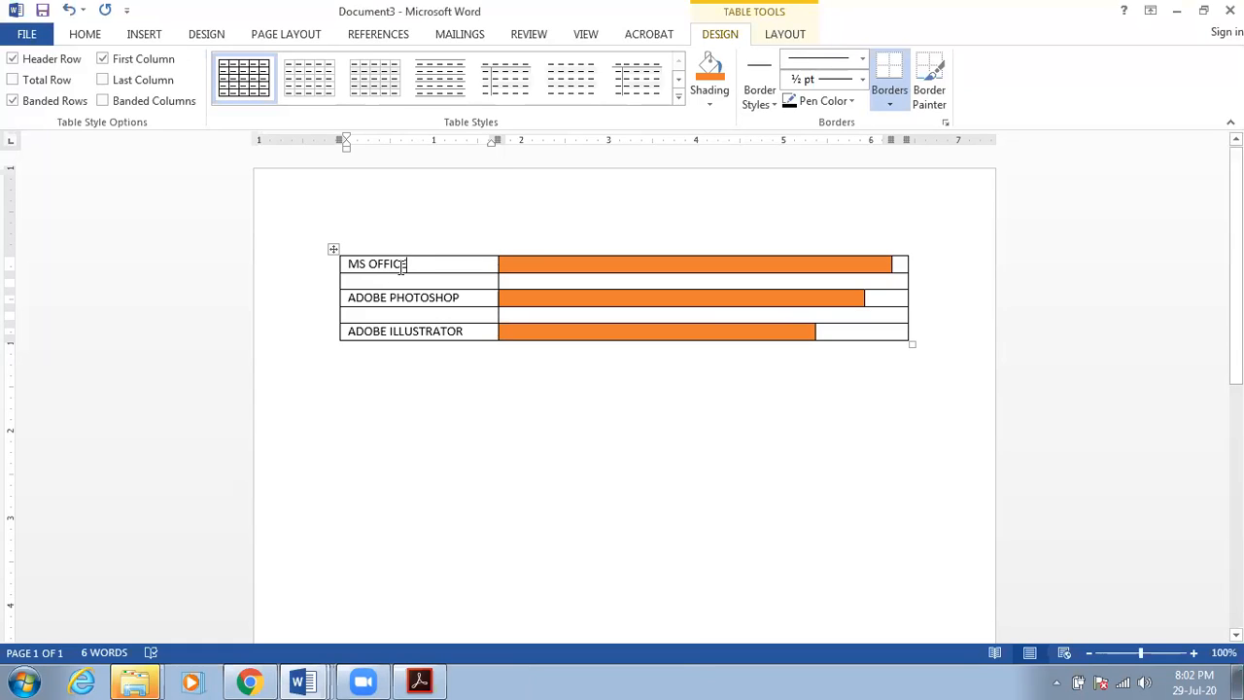
click(340, 261)
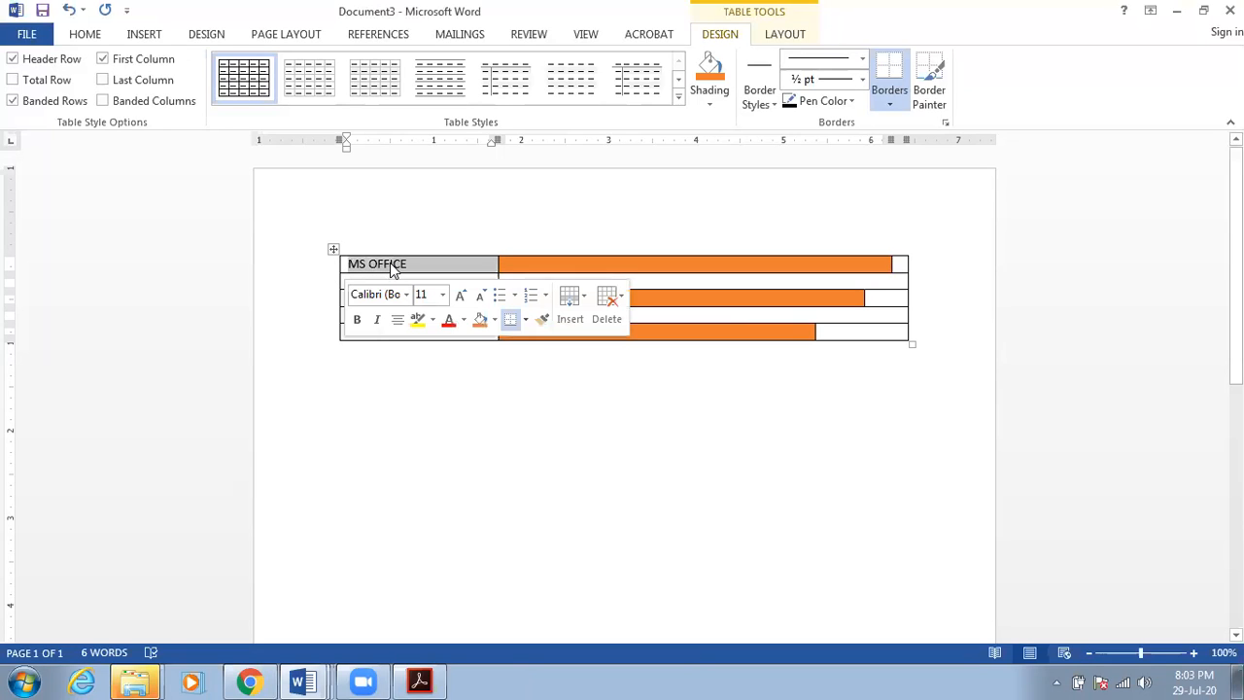
click(525, 321)
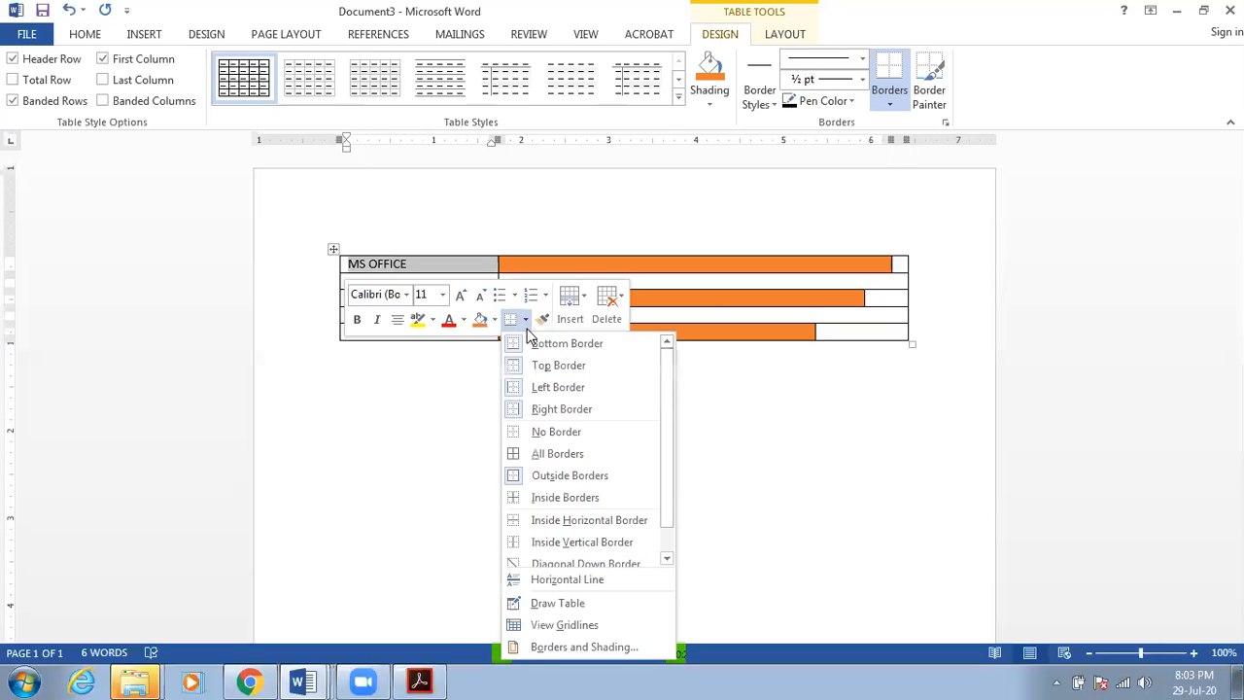
click(599, 367)
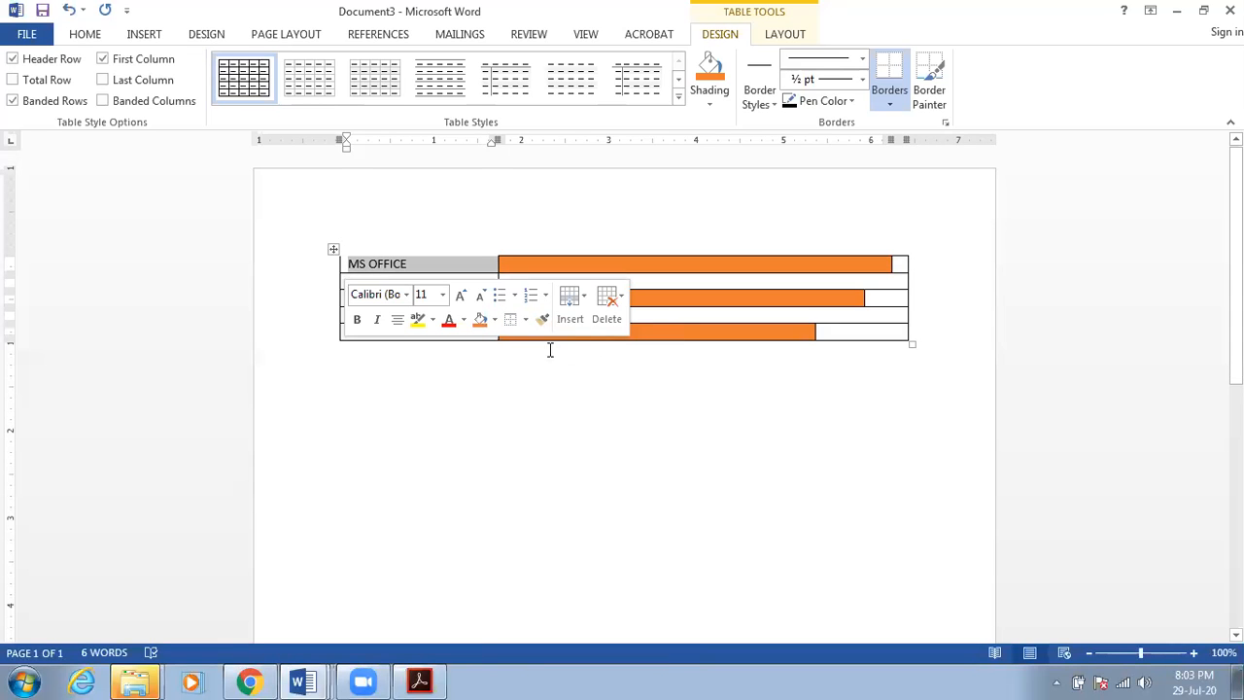
click(525, 320)
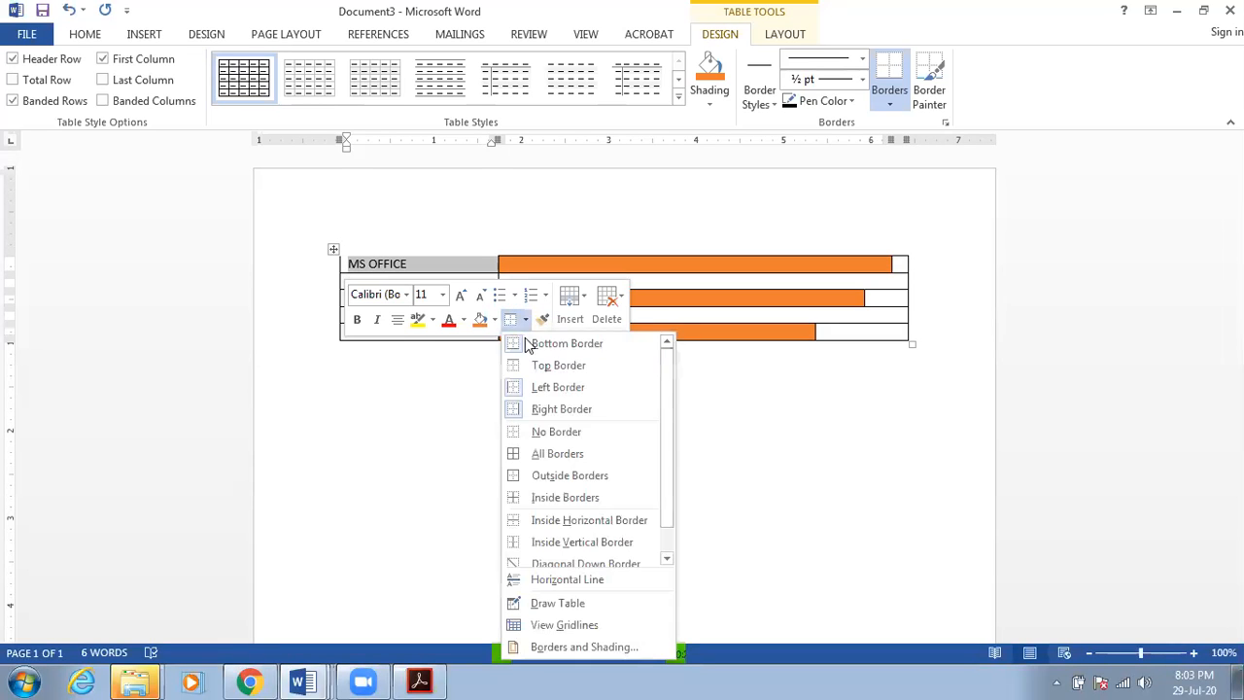
click(544, 388)
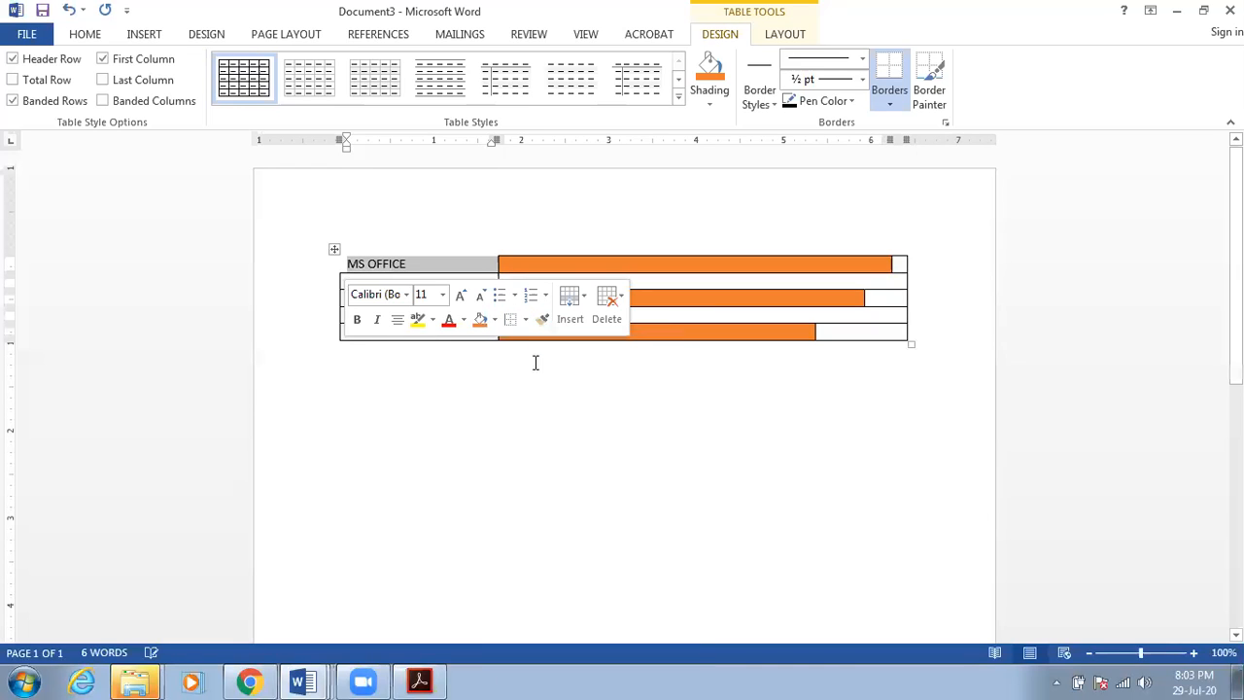
click(525, 321)
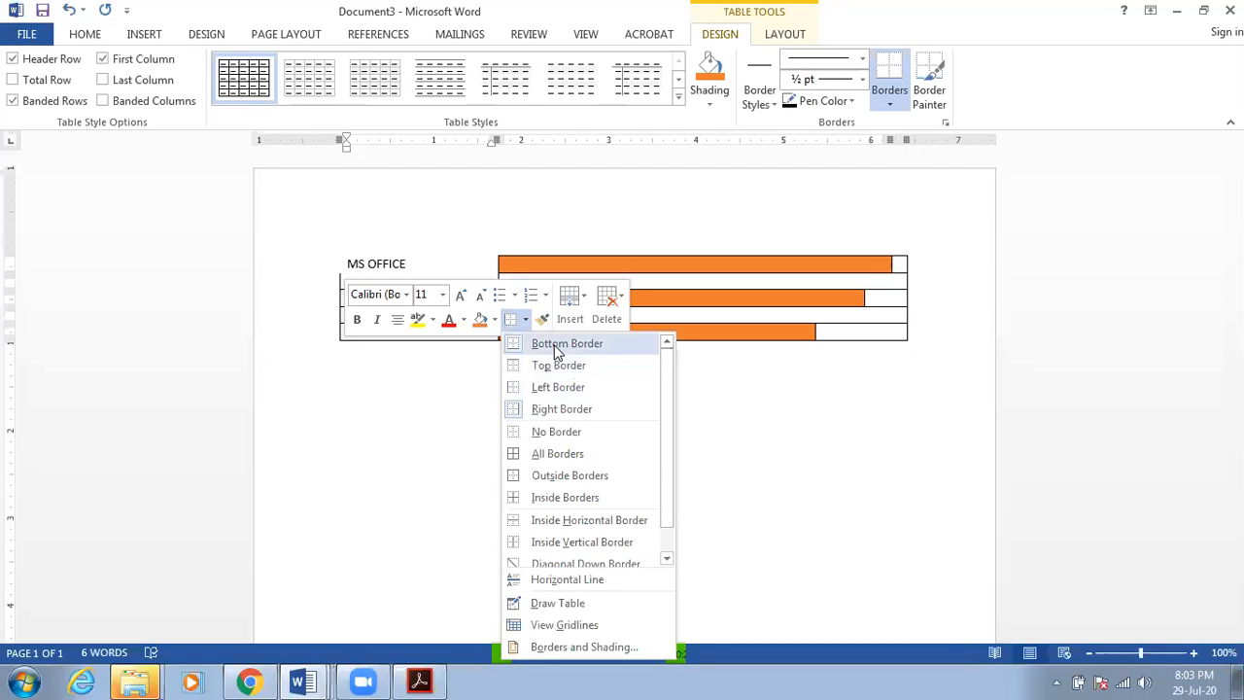
click(558, 344)
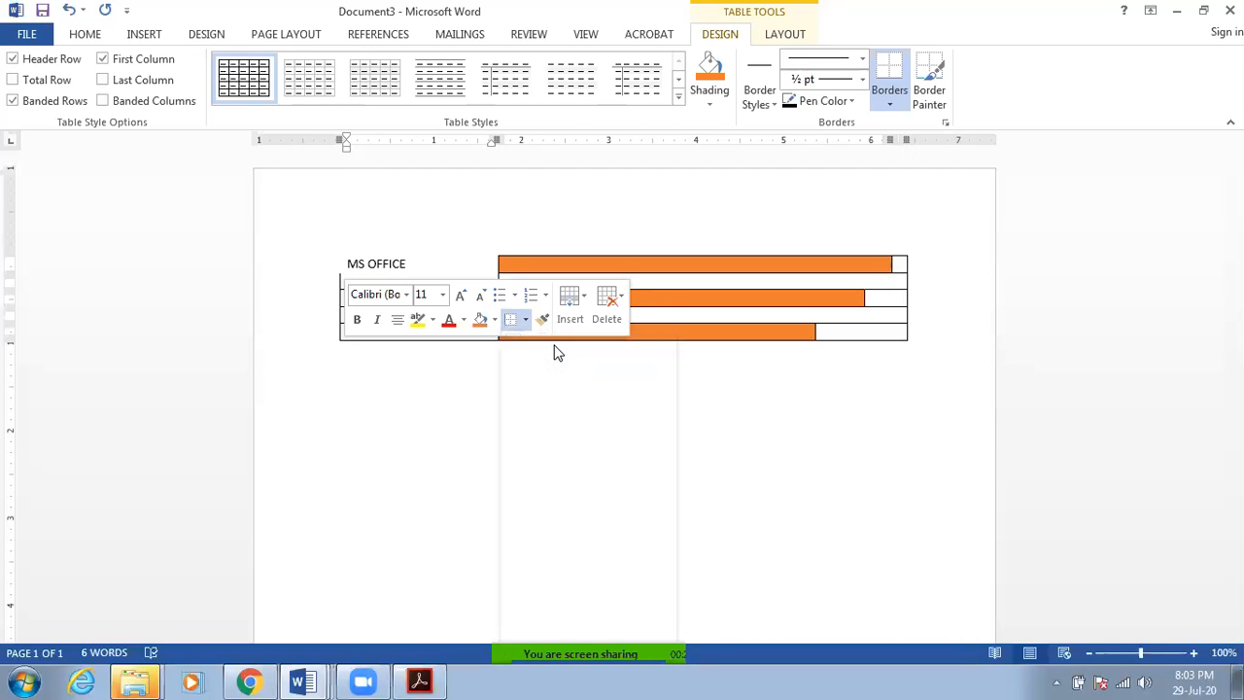
click(709, 281)
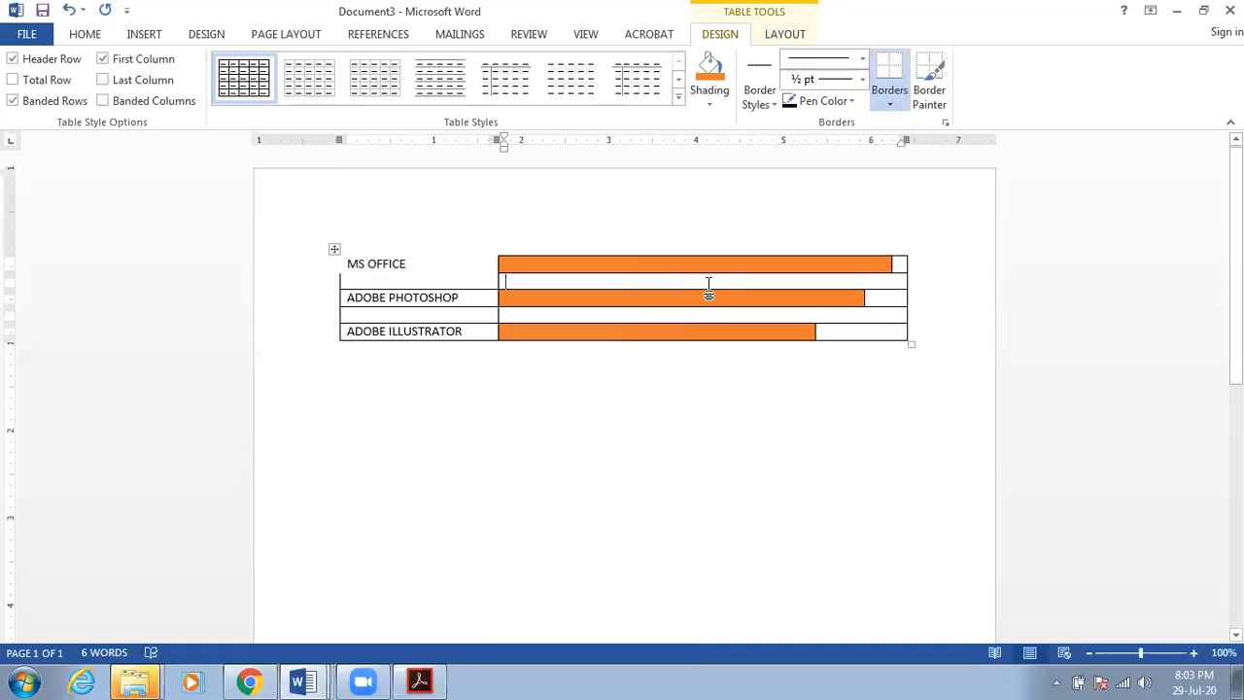
- Remove the left and bottom borders of the blank cell beneath MS OFFICE
click(353, 281)
click(339, 282)
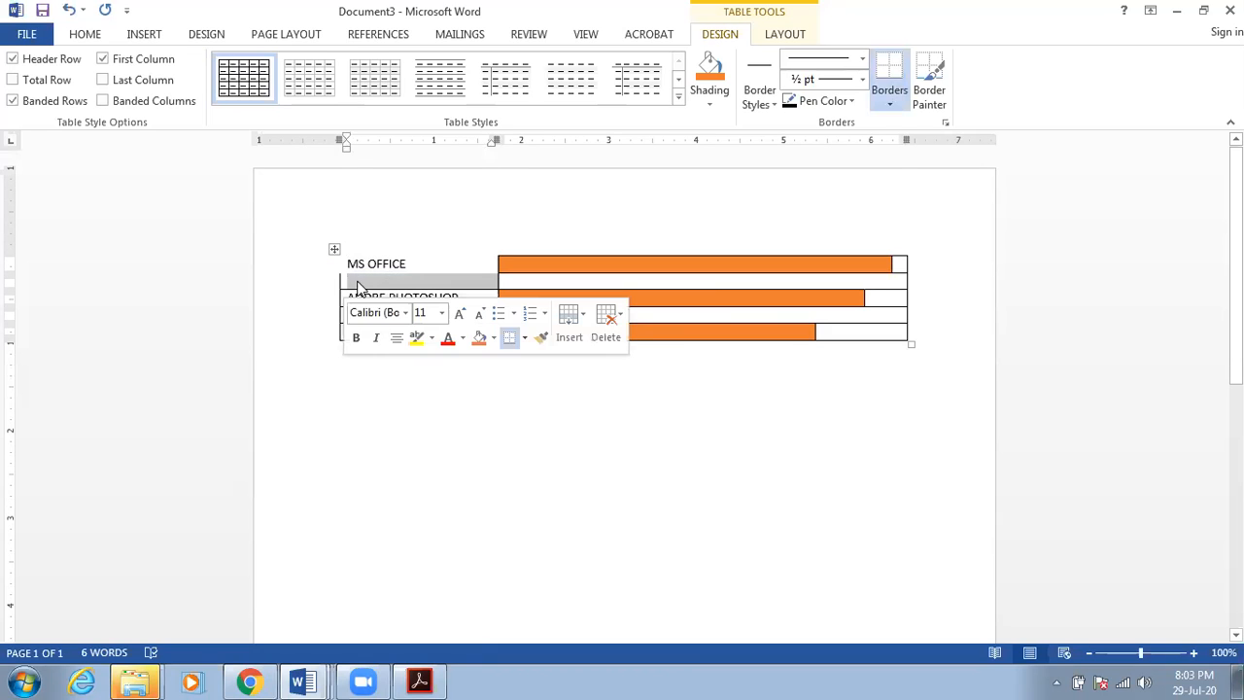
click(523, 340)
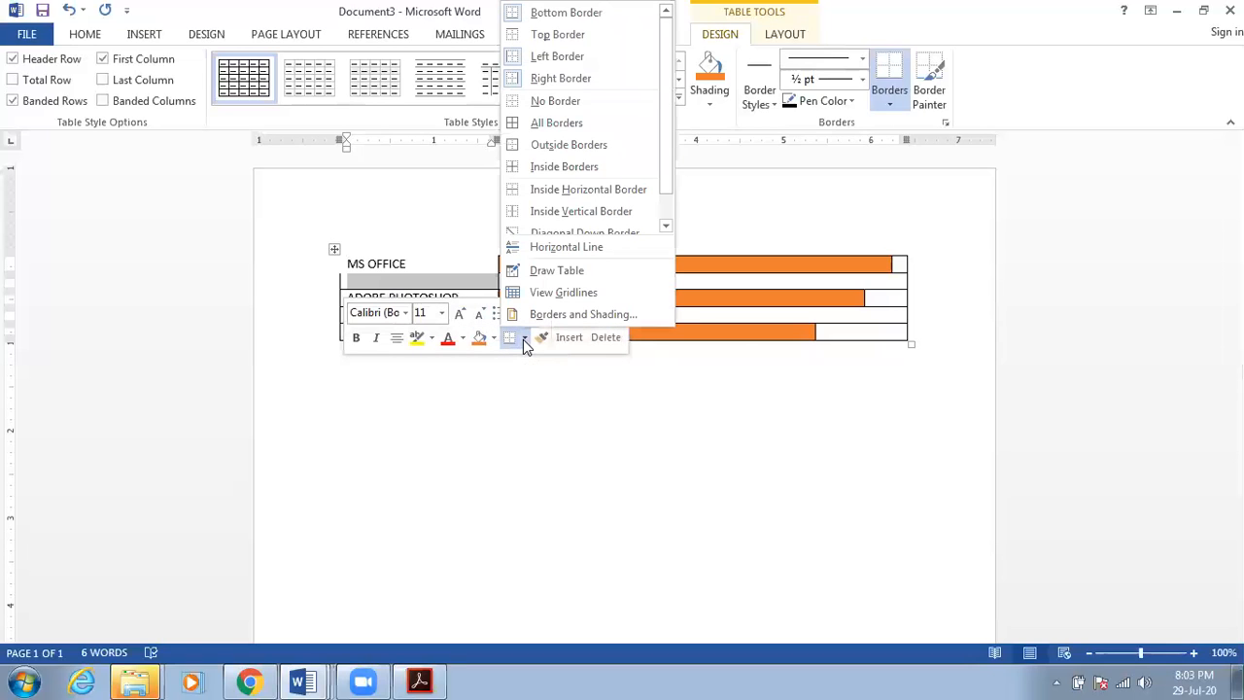
click(551, 56)
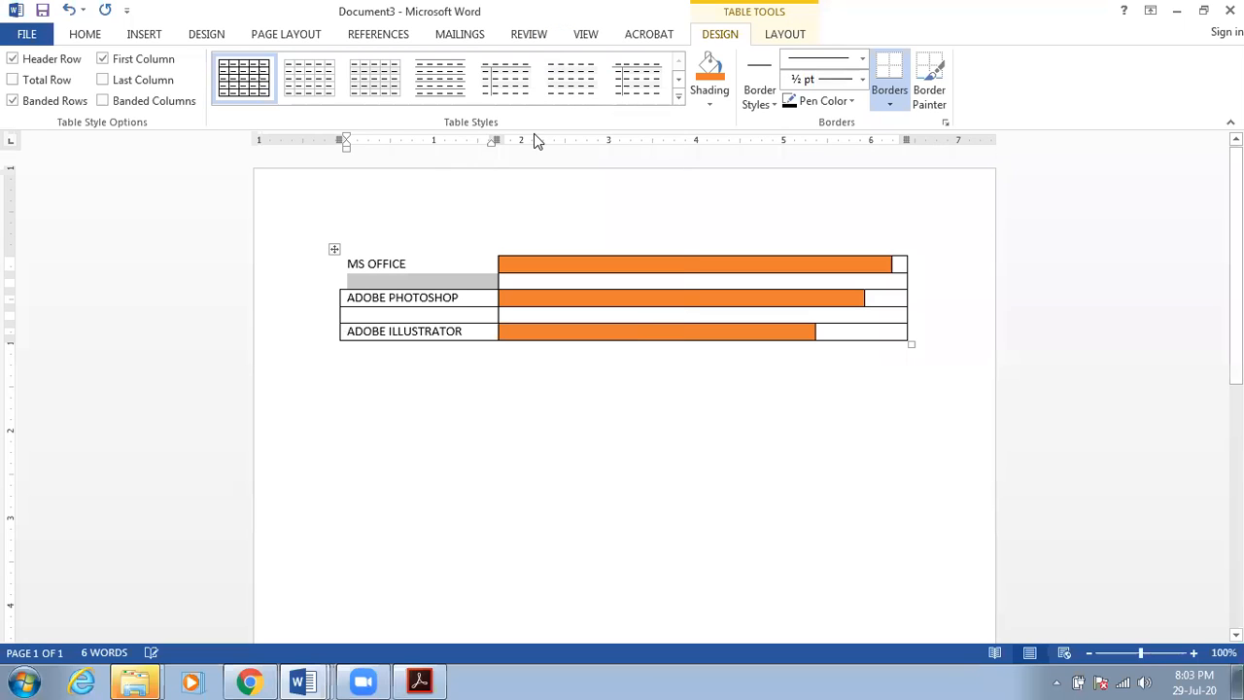
right_click(460, 289)
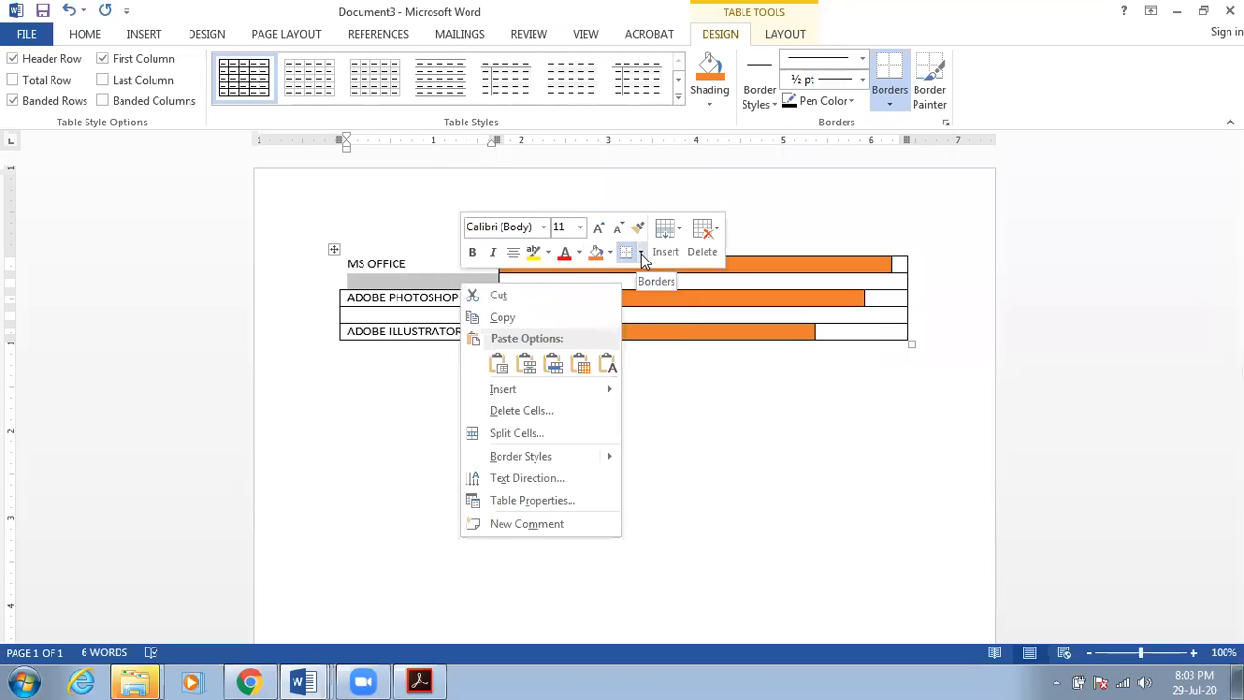
click(641, 253)
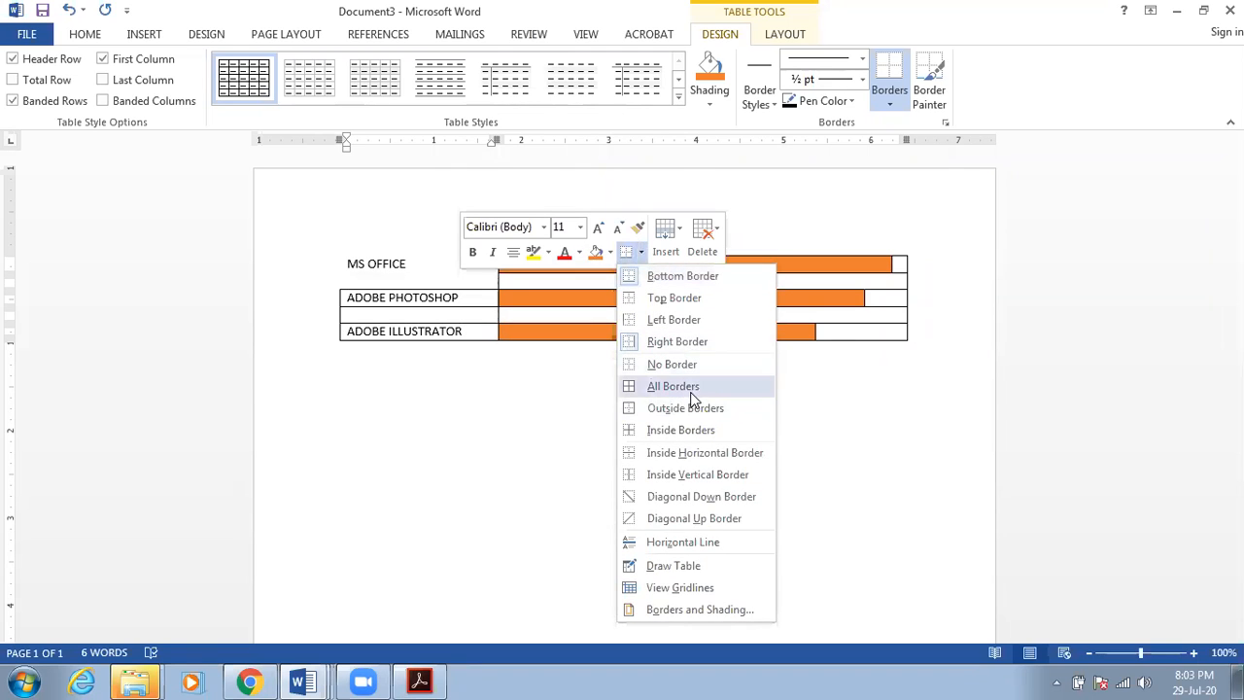
click(686, 277)
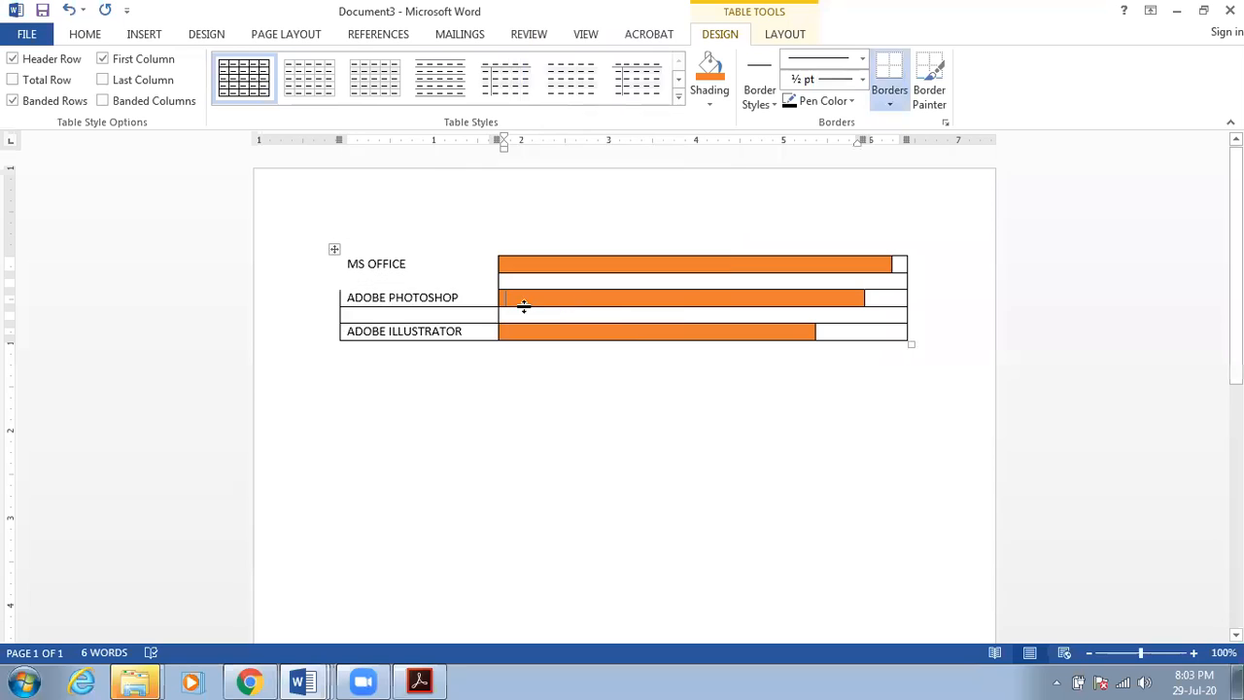
- Remove the left, bottom and inside borders of the first-column cells from ADOBE PHOTOSHOP down to ADOBE ILLUSTRATOR
click(464, 297)
drag(343, 319, 346, 335)
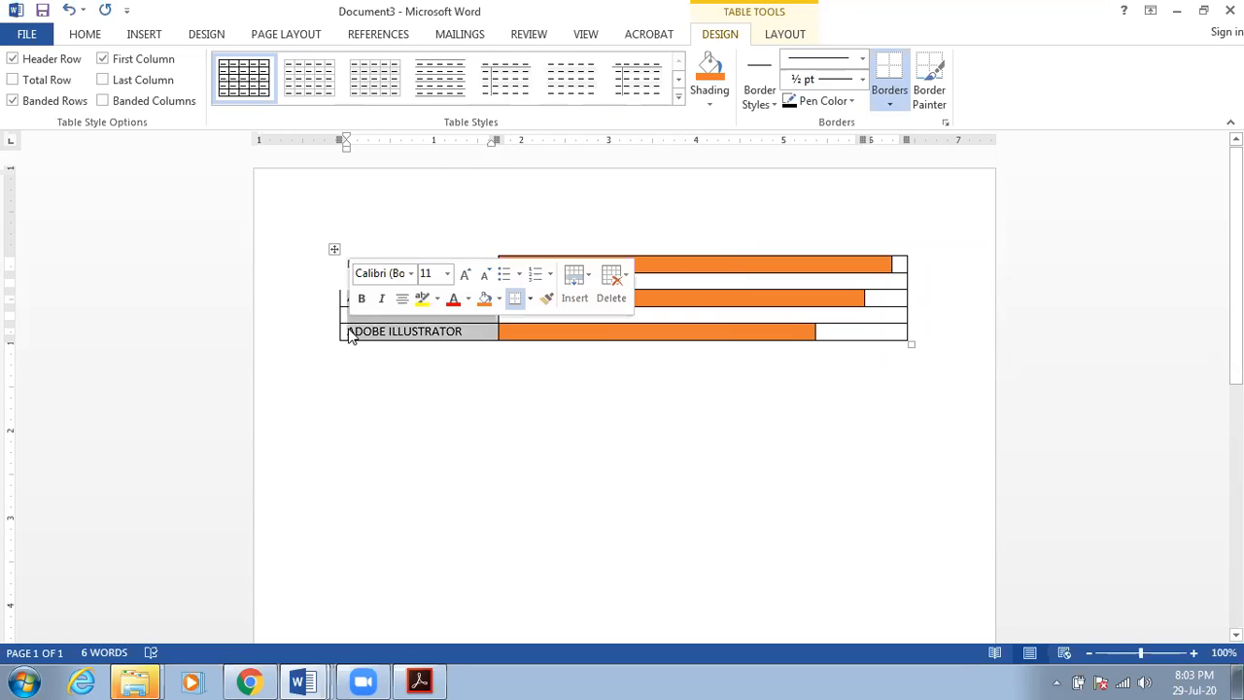
click(530, 299)
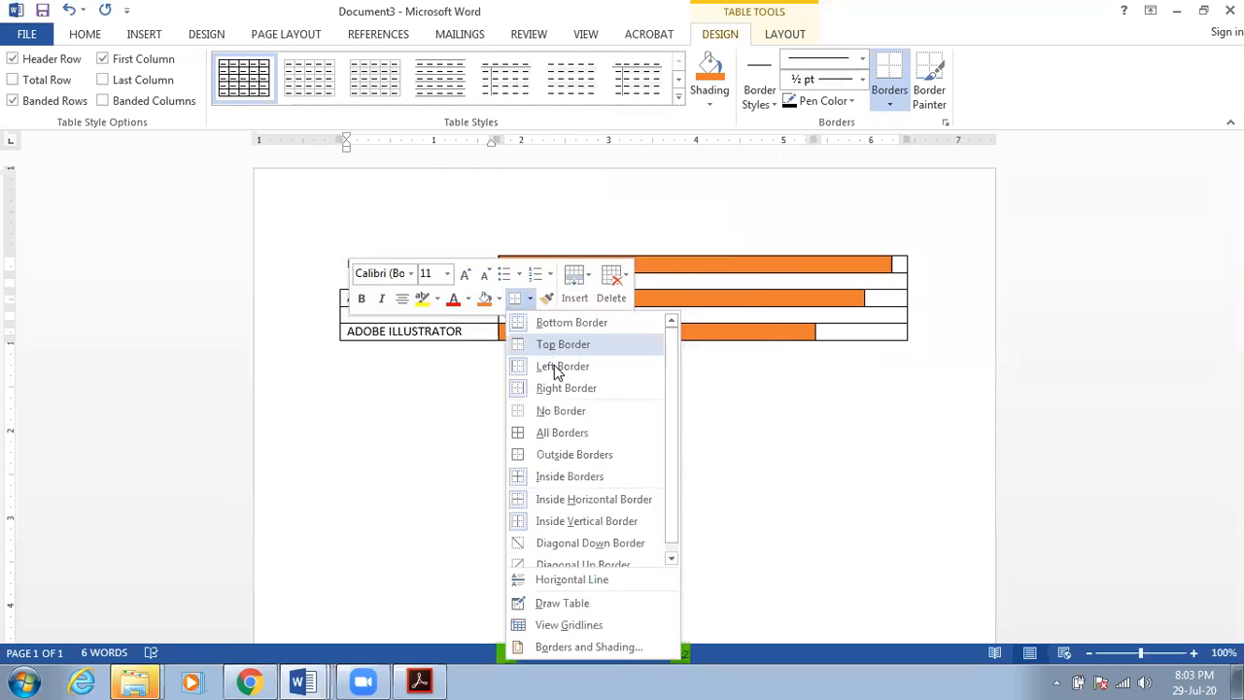
click(555, 366)
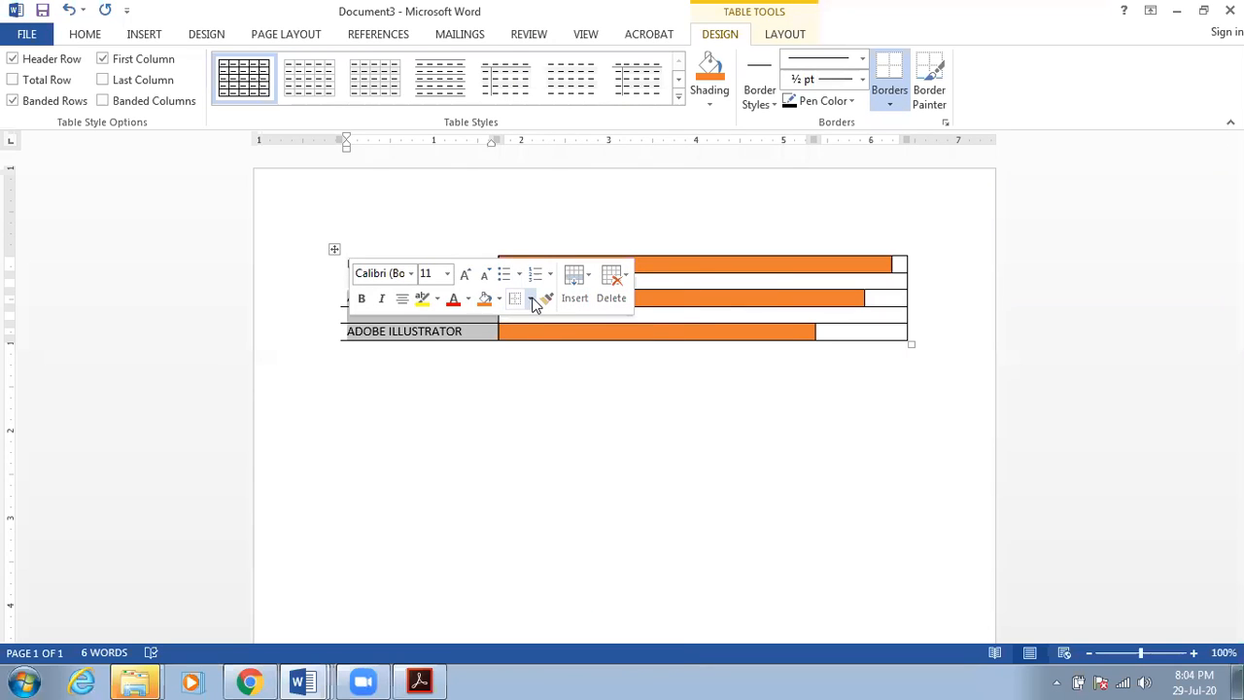
click(529, 301)
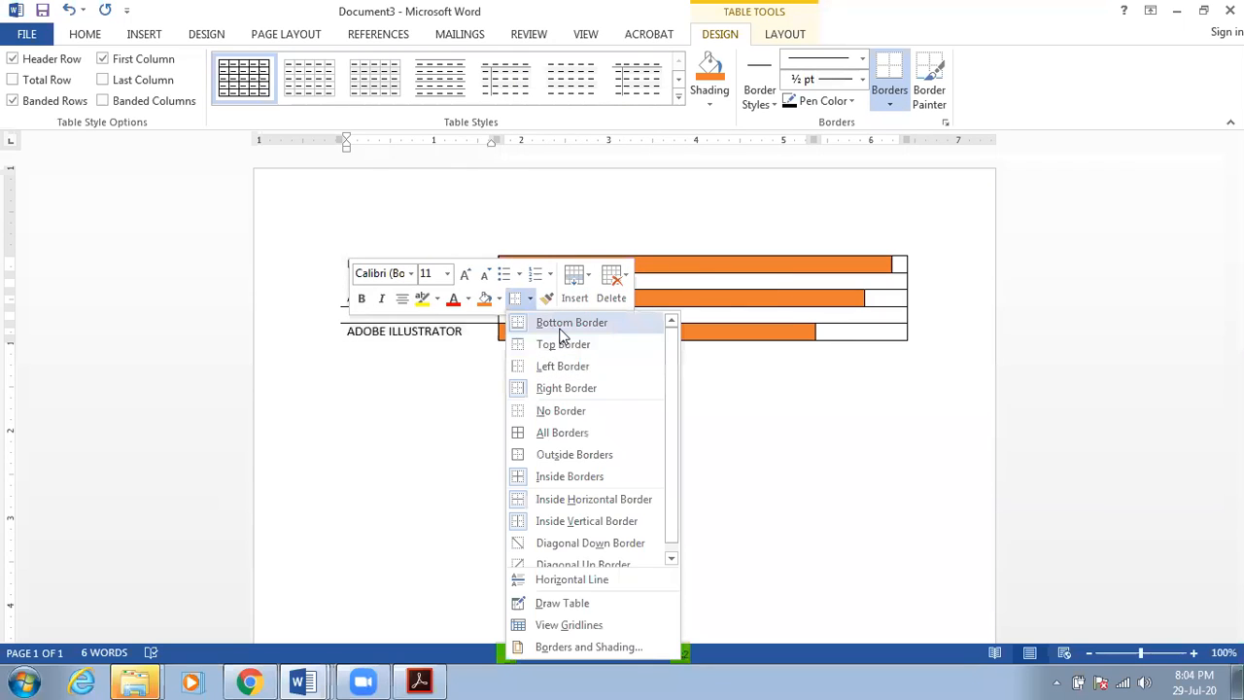
click(563, 325)
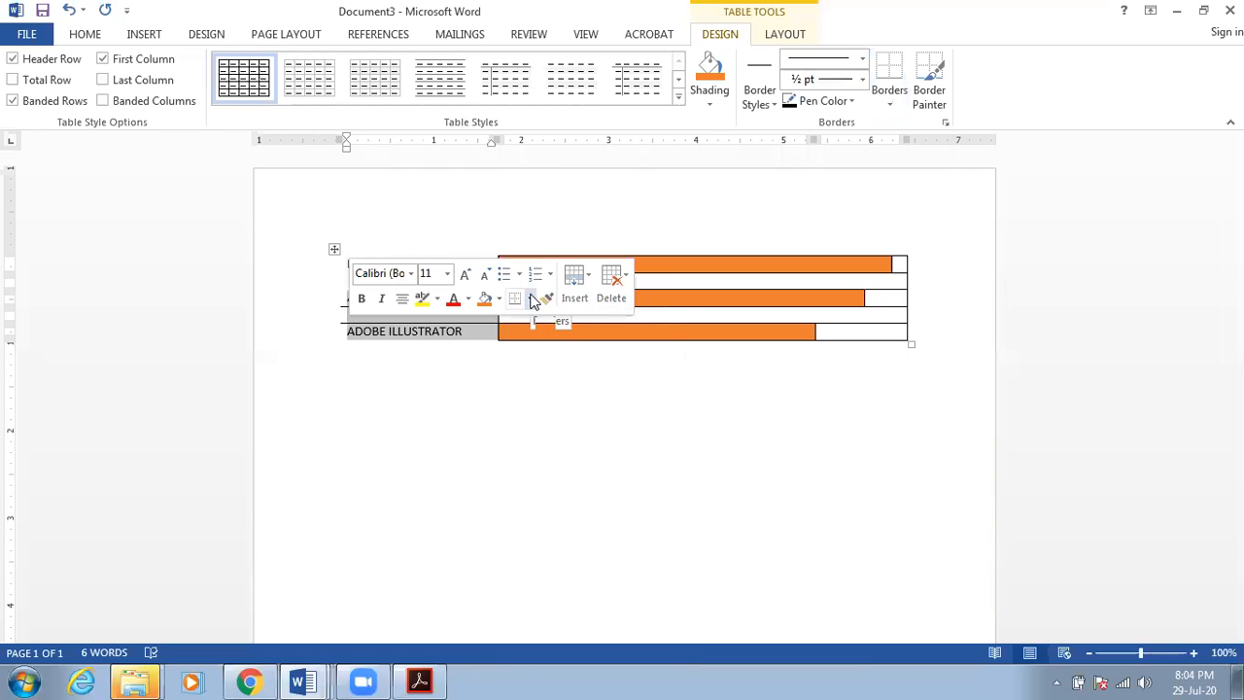
click(532, 301)
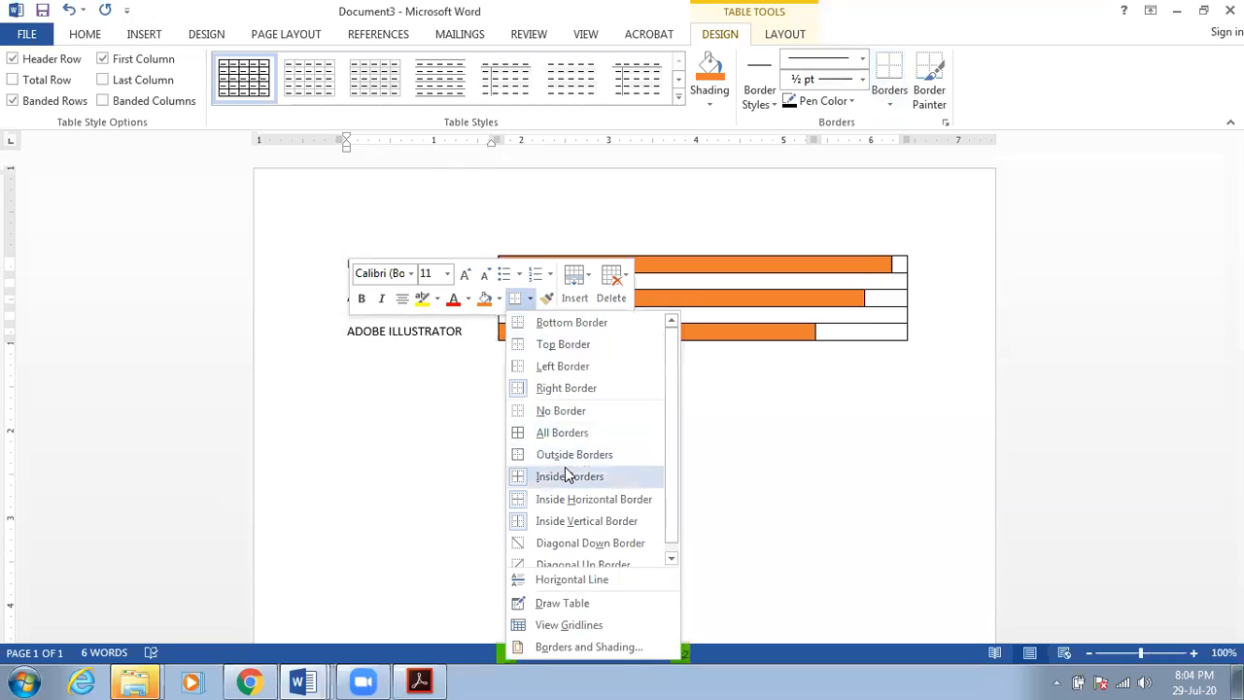
click(570, 476)
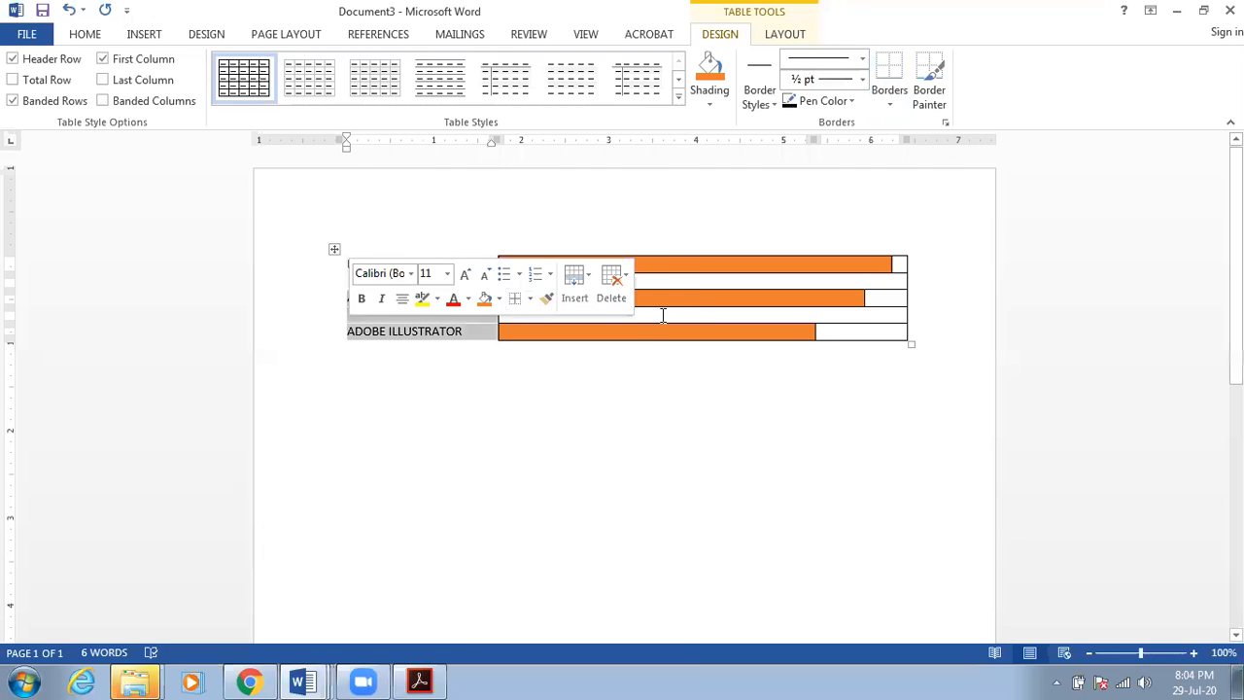
click(659, 315)
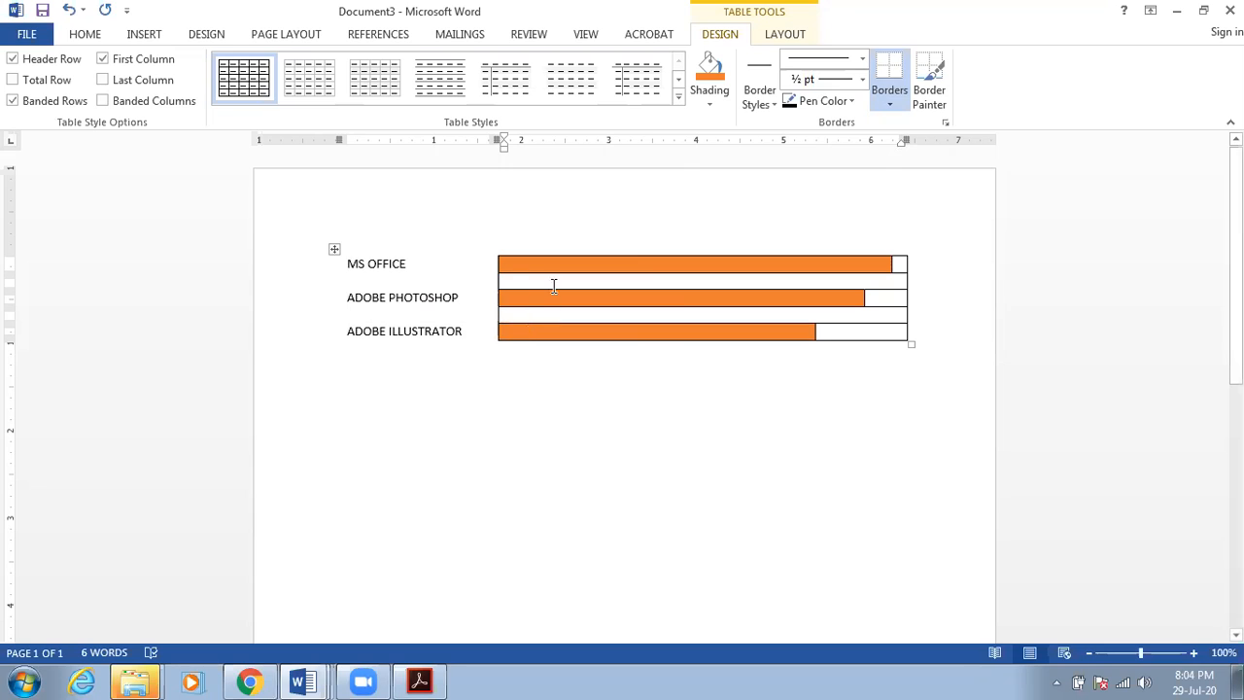
- Remove the left and right borders of the blank cell between the MS OFFICE and ADOBE PHOTOSHOP bars
click(495, 280)
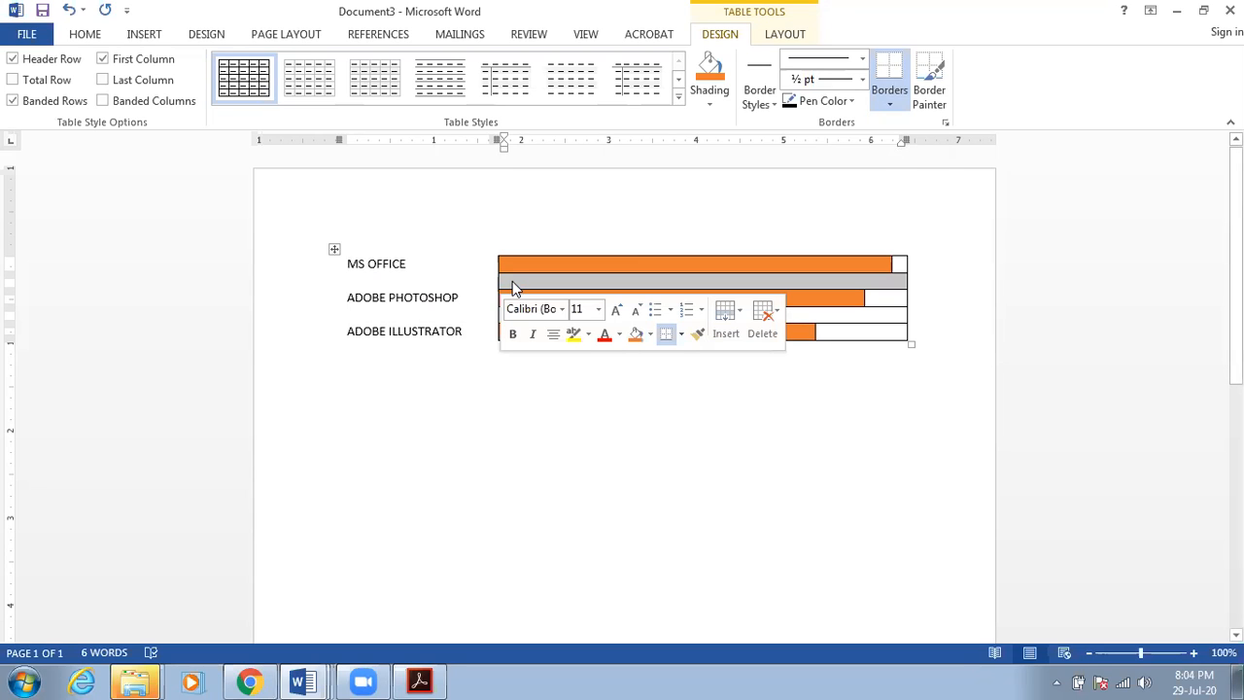
click(681, 336)
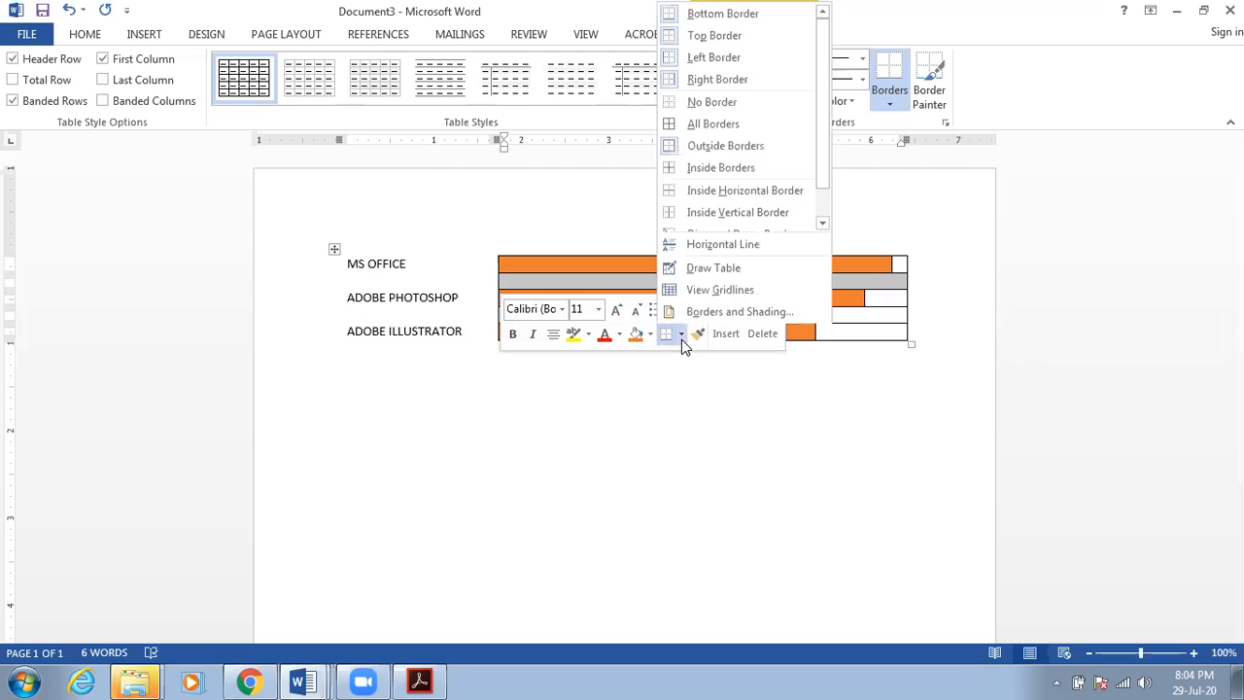
click(725, 55)
click(693, 283)
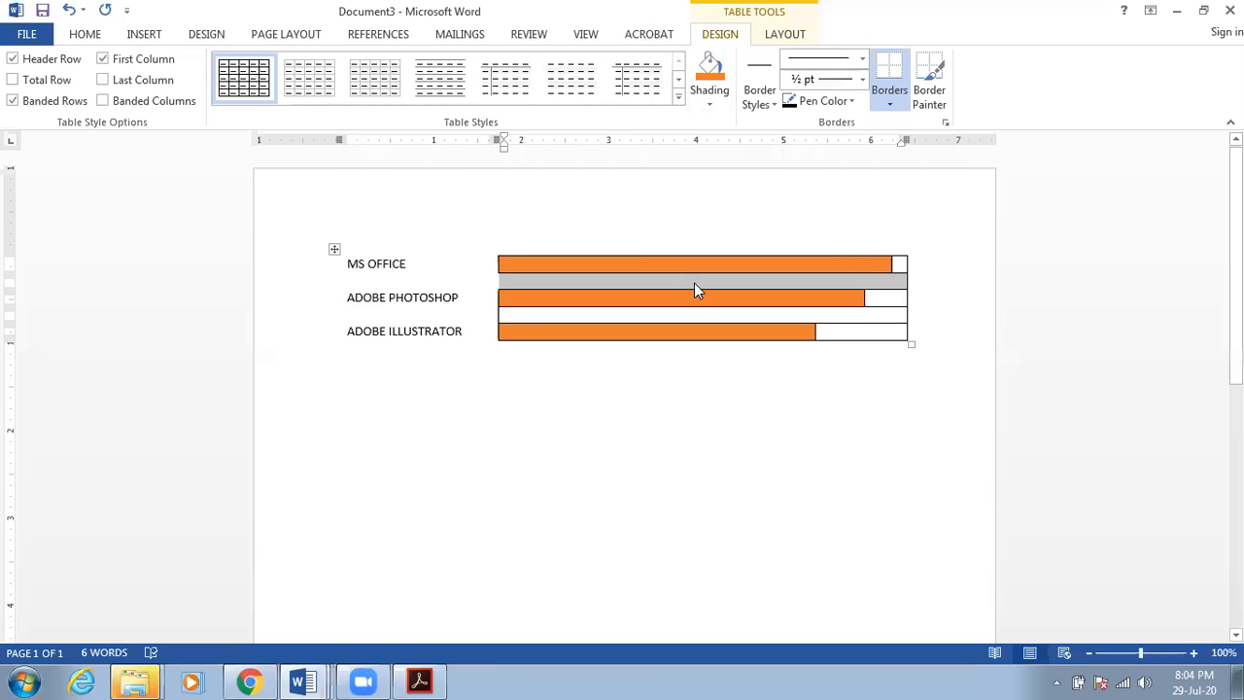
right_click(695, 282)
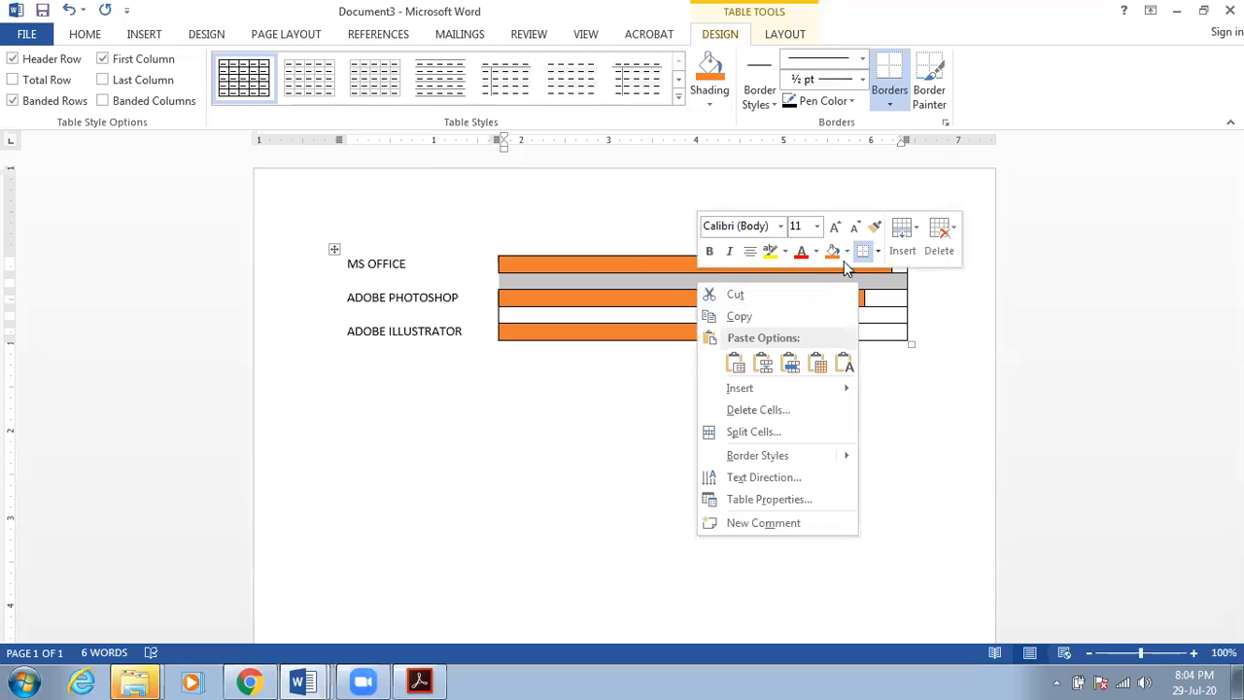
click(877, 254)
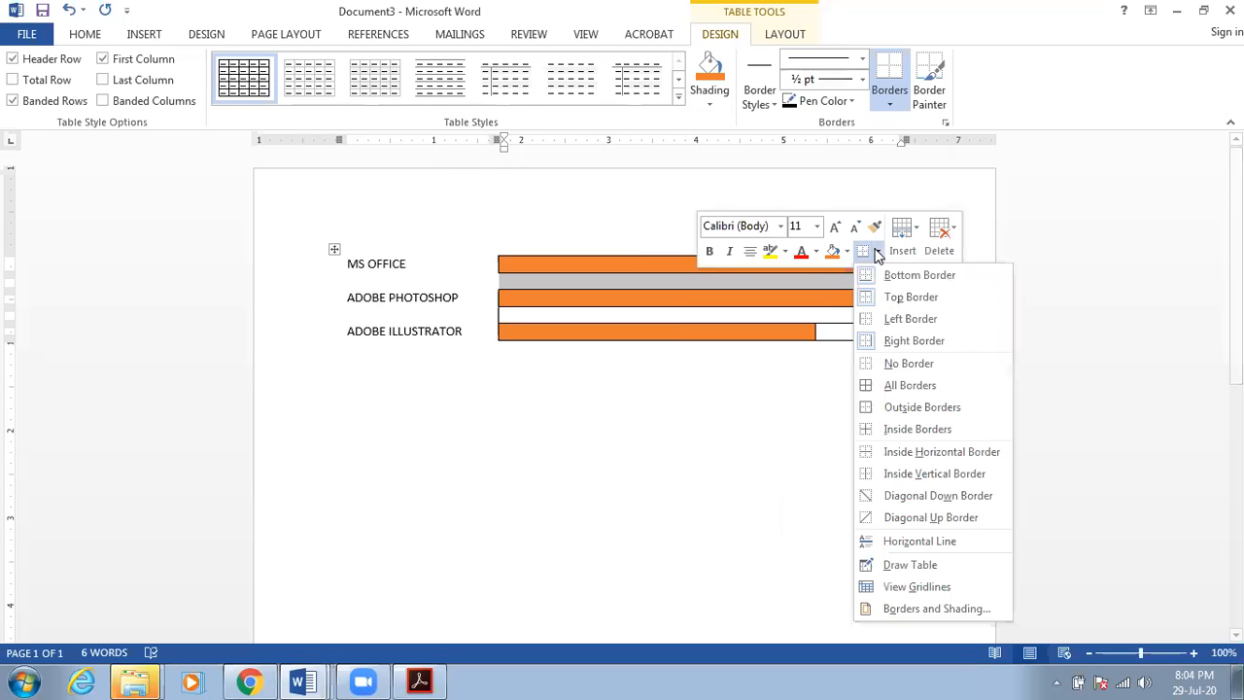
click(886, 339)
- Remove the left and right borders of the blank cell between the ADOBE PHOTOSHOP and ADOBE ILLUSTRATOR bars
click(710, 317)
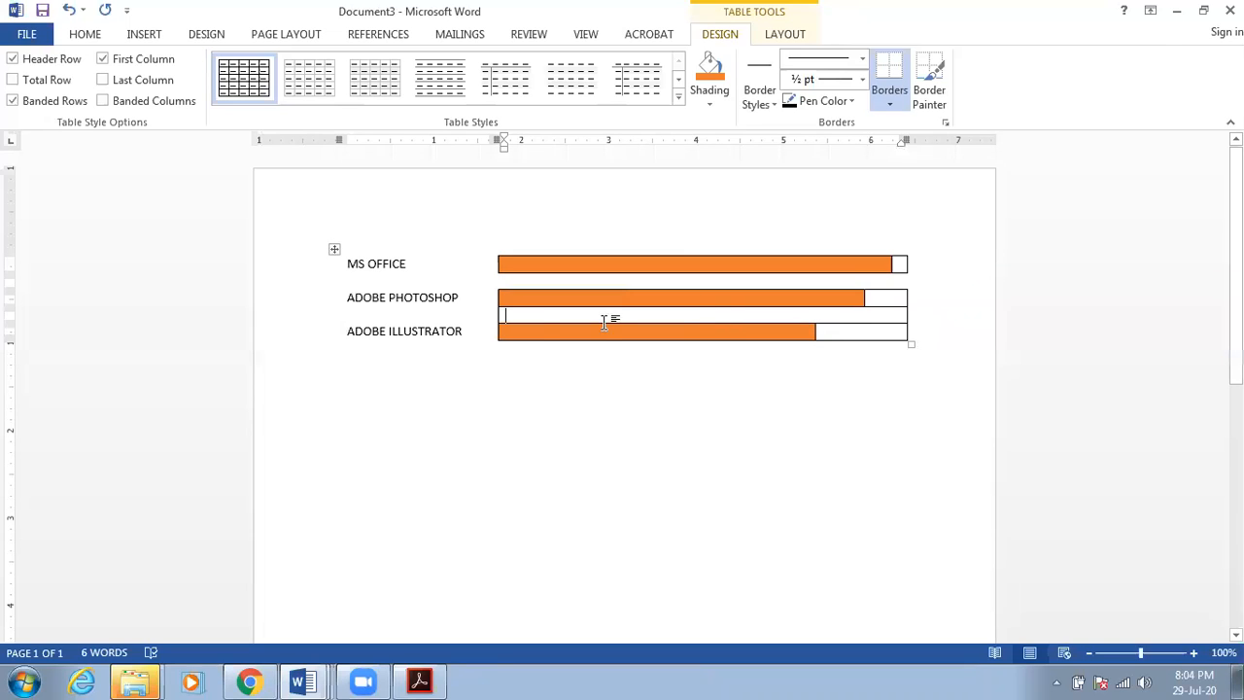
click(499, 314)
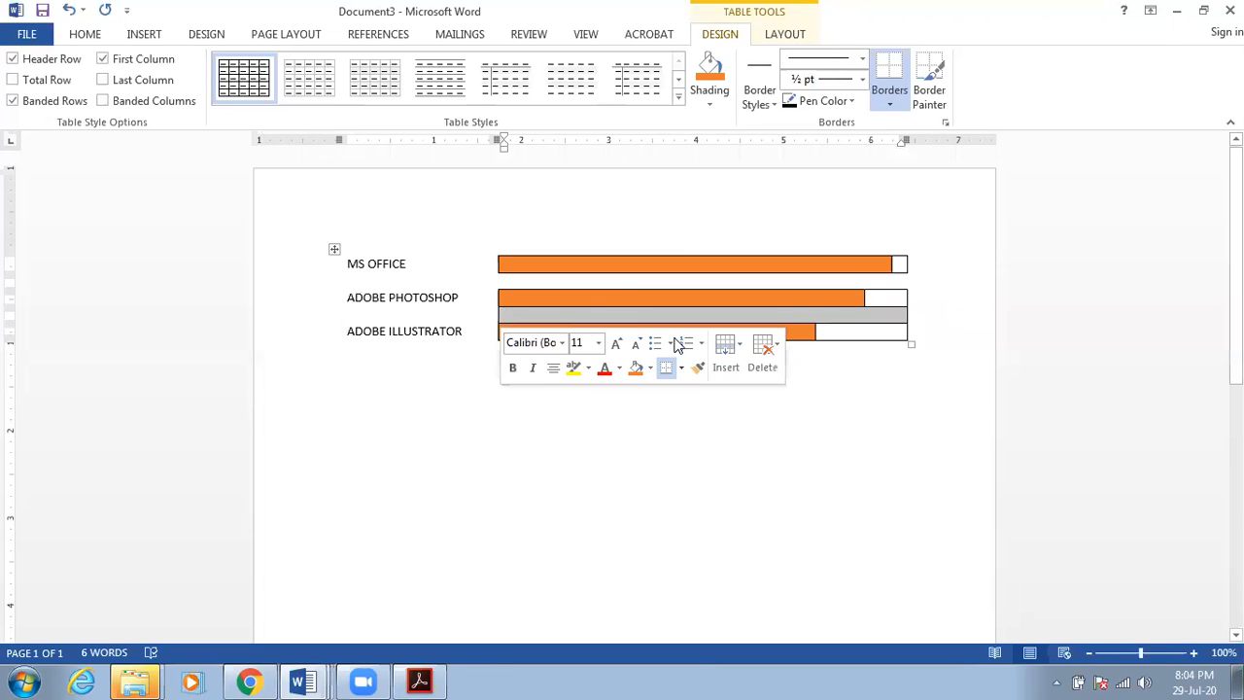
click(682, 368)
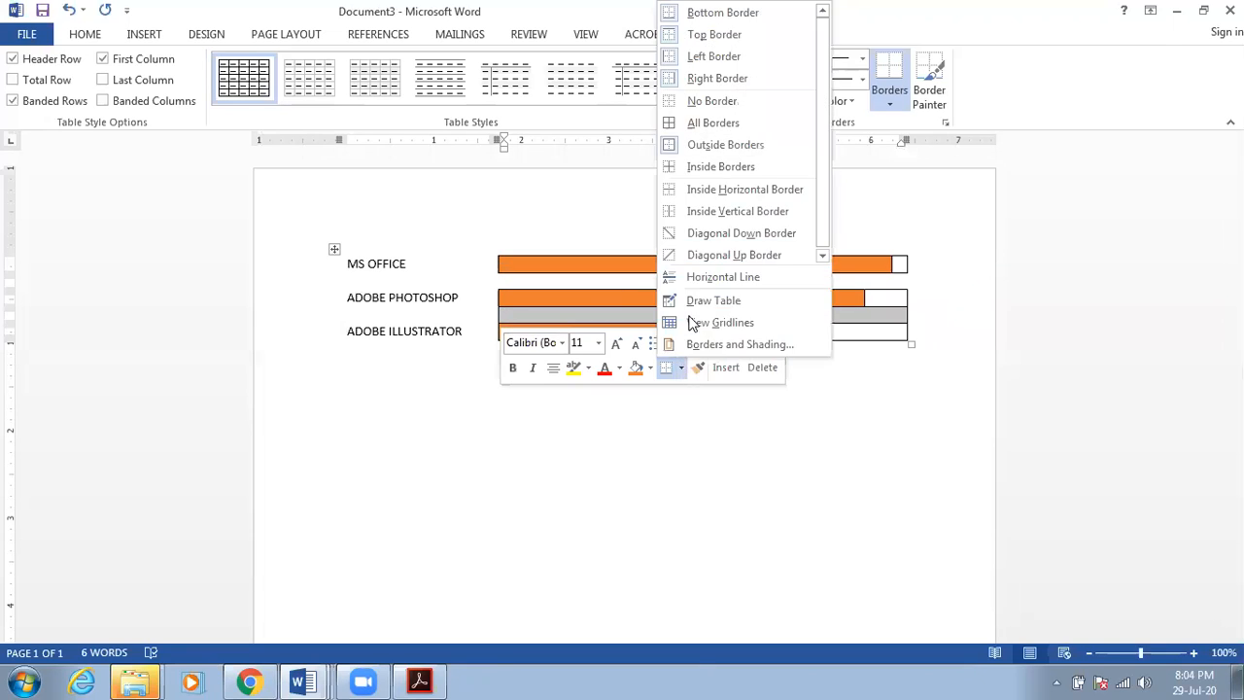
click(709, 56)
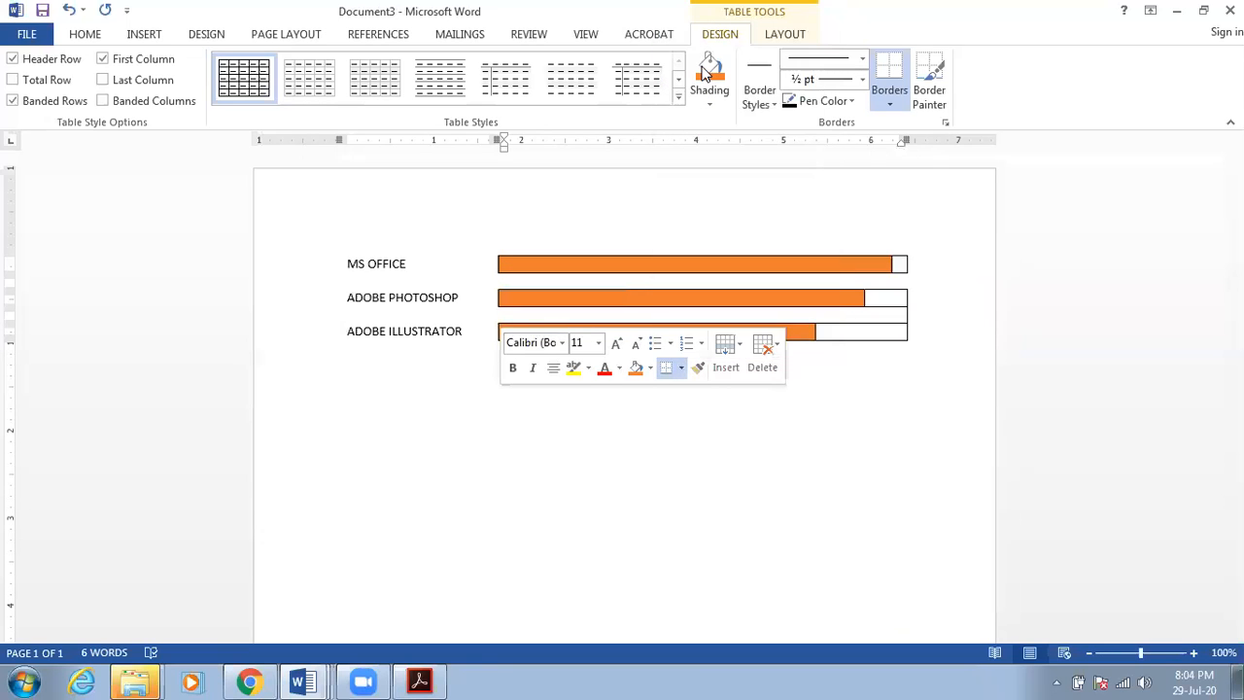
right_click(652, 314)
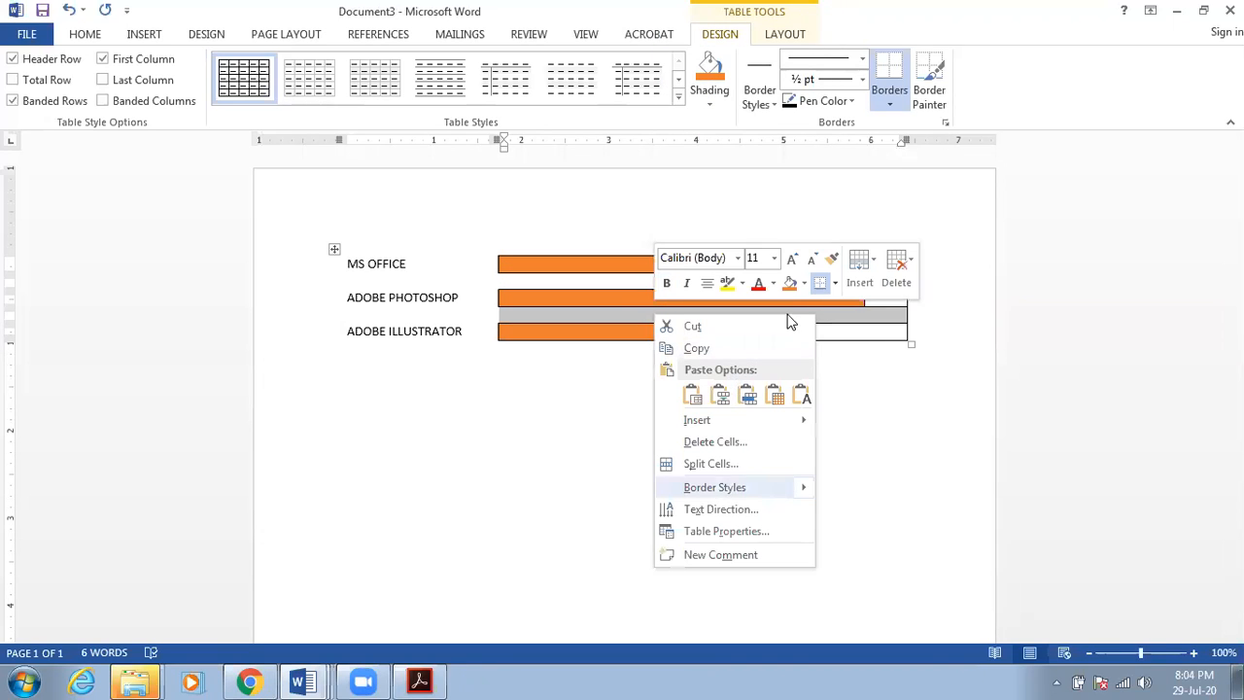
click(835, 282)
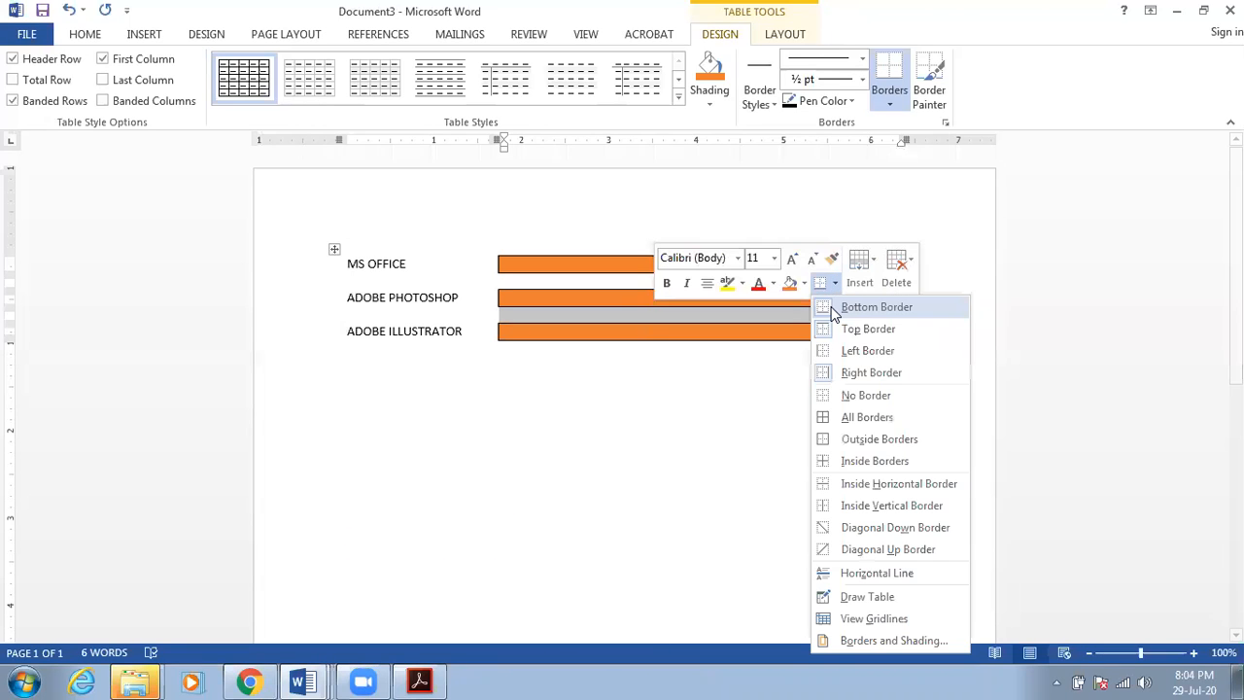
click(851, 372)
click(714, 390)
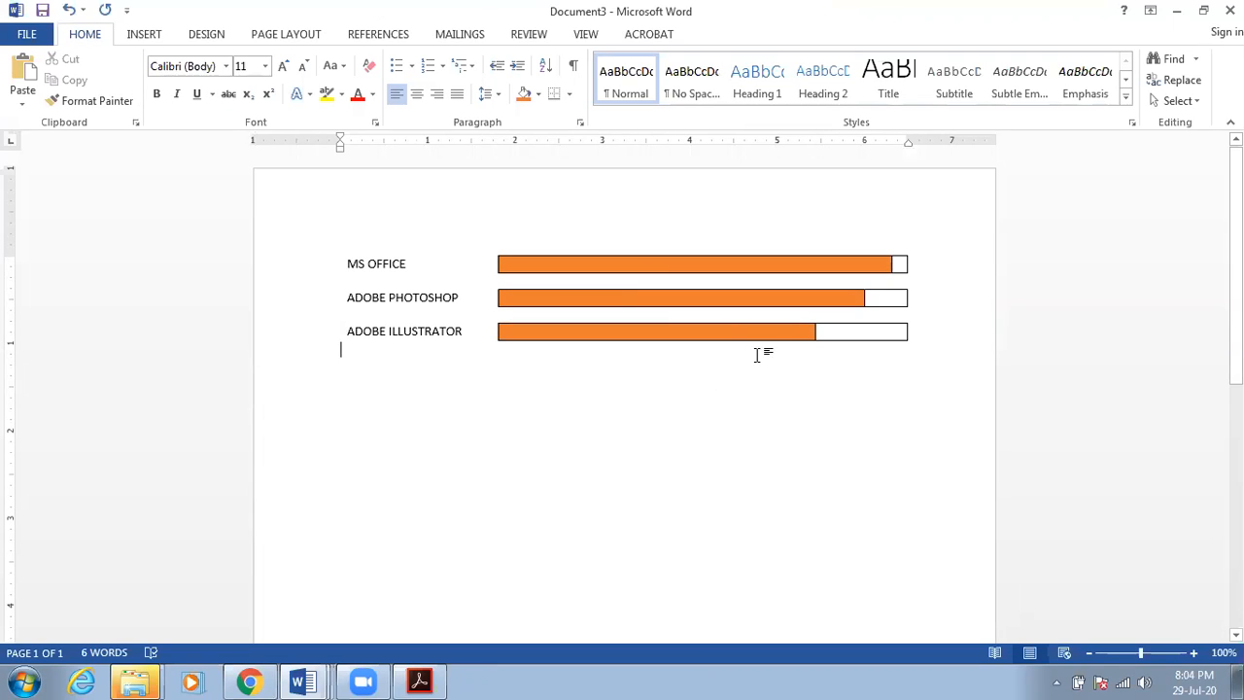
- Move the end of the ADOBE PHOTOSHOP bar to about ruler mark 4.6, ADOBE ILLUSTRATOR to about 5.7, and the shared bar start to about 1.5
click(861, 297)
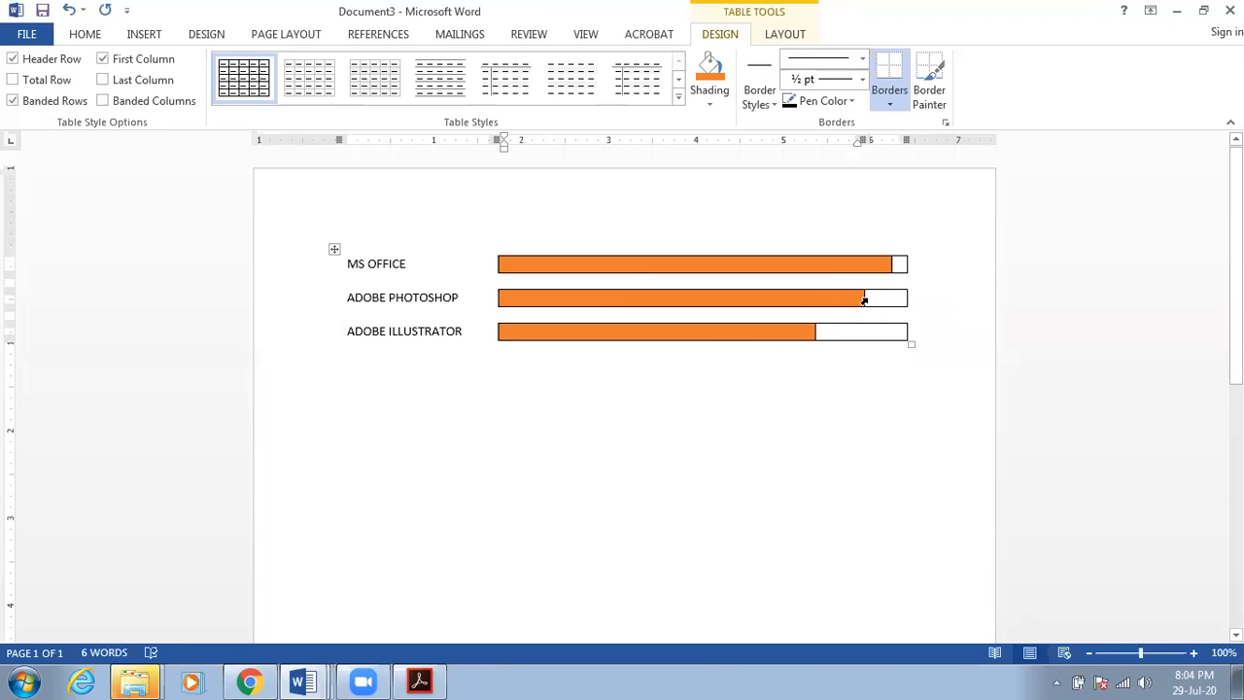
drag(861, 297, 747, 311)
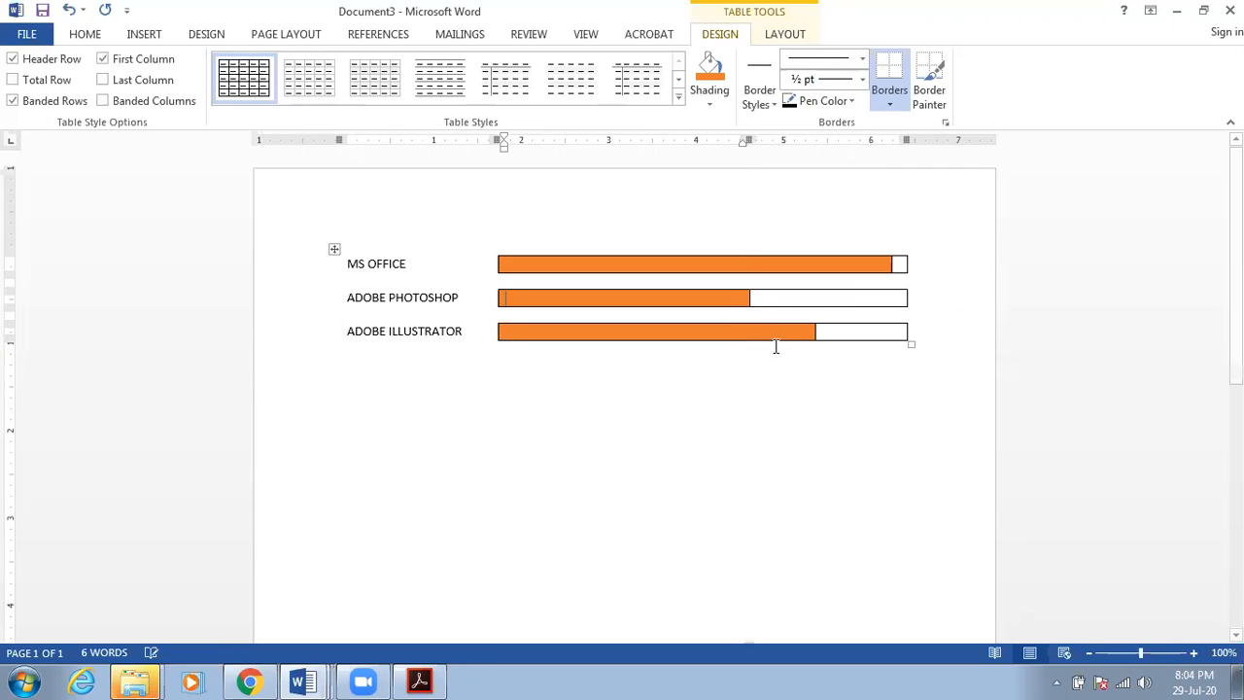
drag(814, 331, 847, 331)
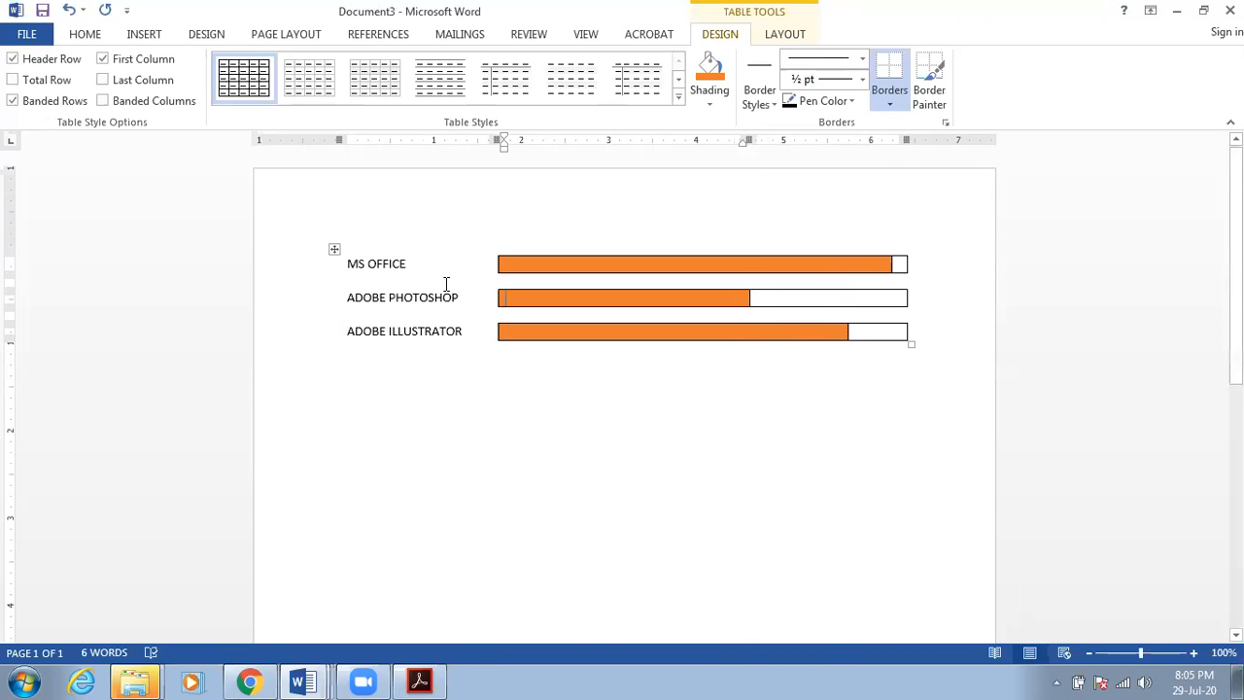
drag(496, 264, 473, 269)
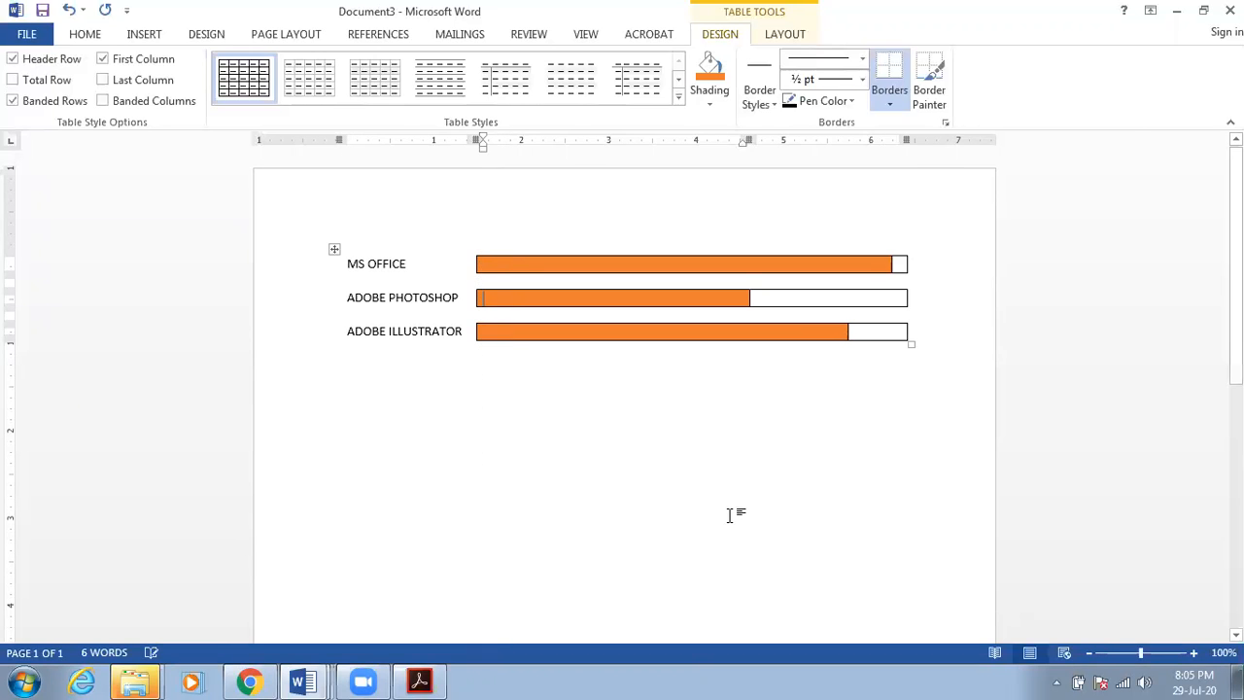
click(730, 515)
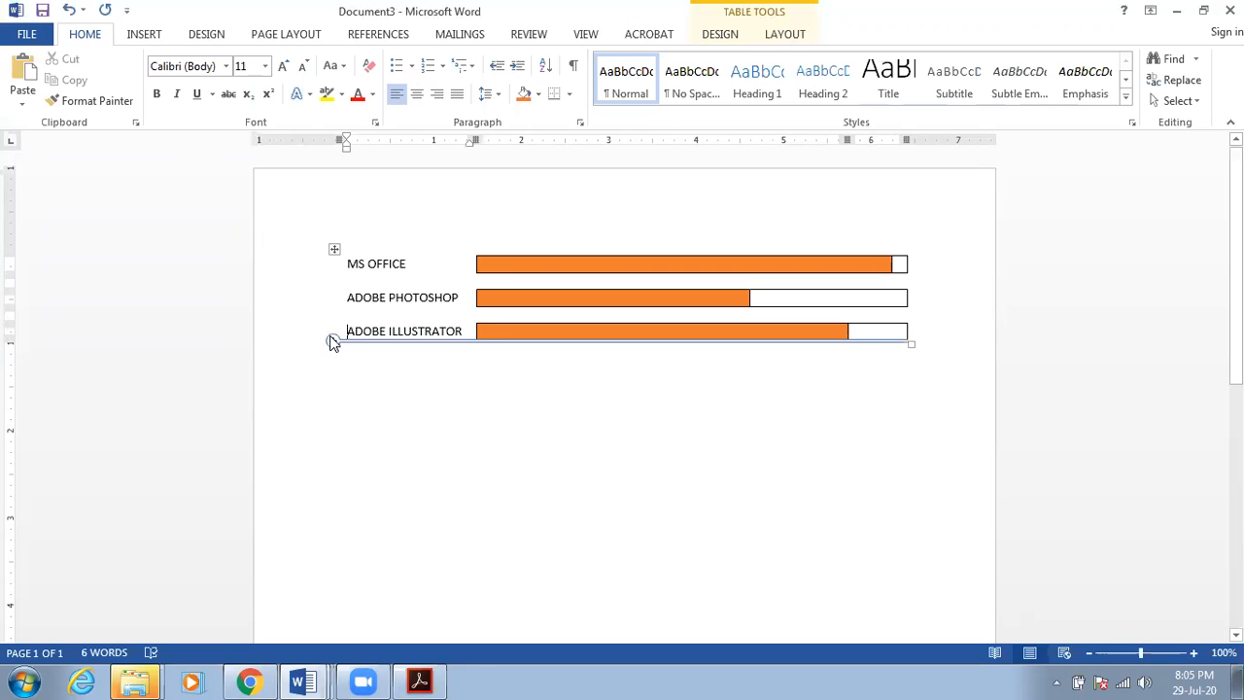
- Add two rows below ADOBE ILLUSTRATOR and label the lower one Customer Service
click(331, 341)
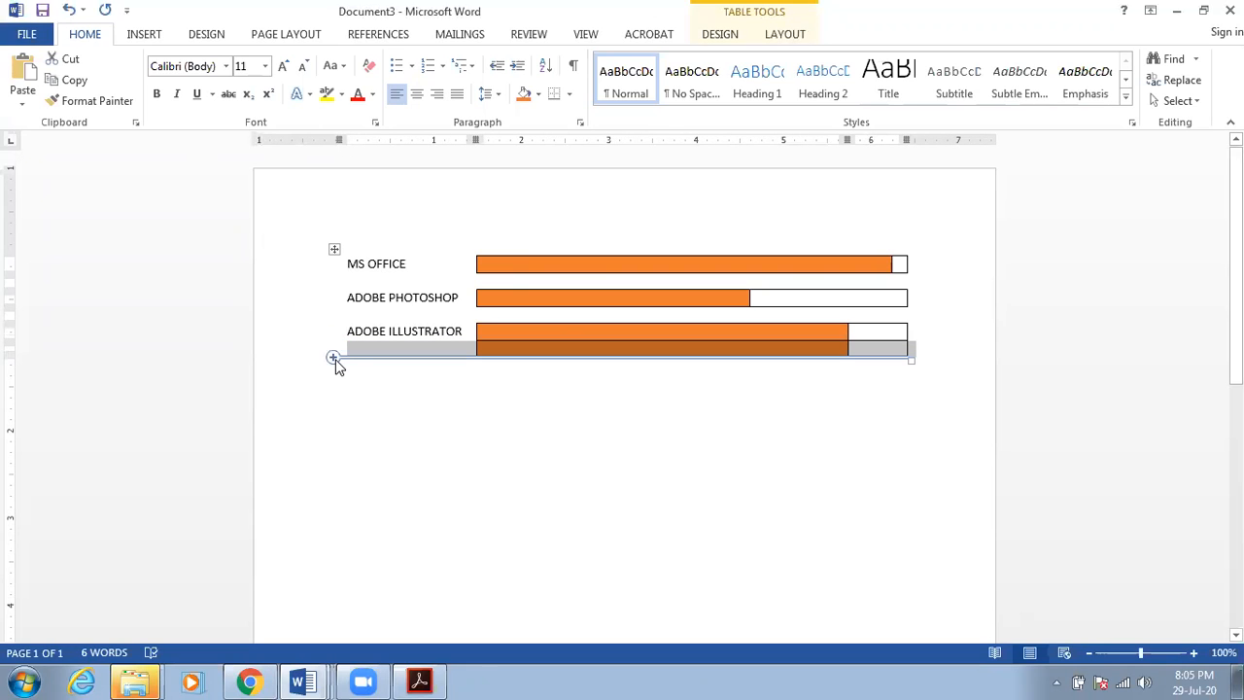
click(332, 358)
click(515, 375)
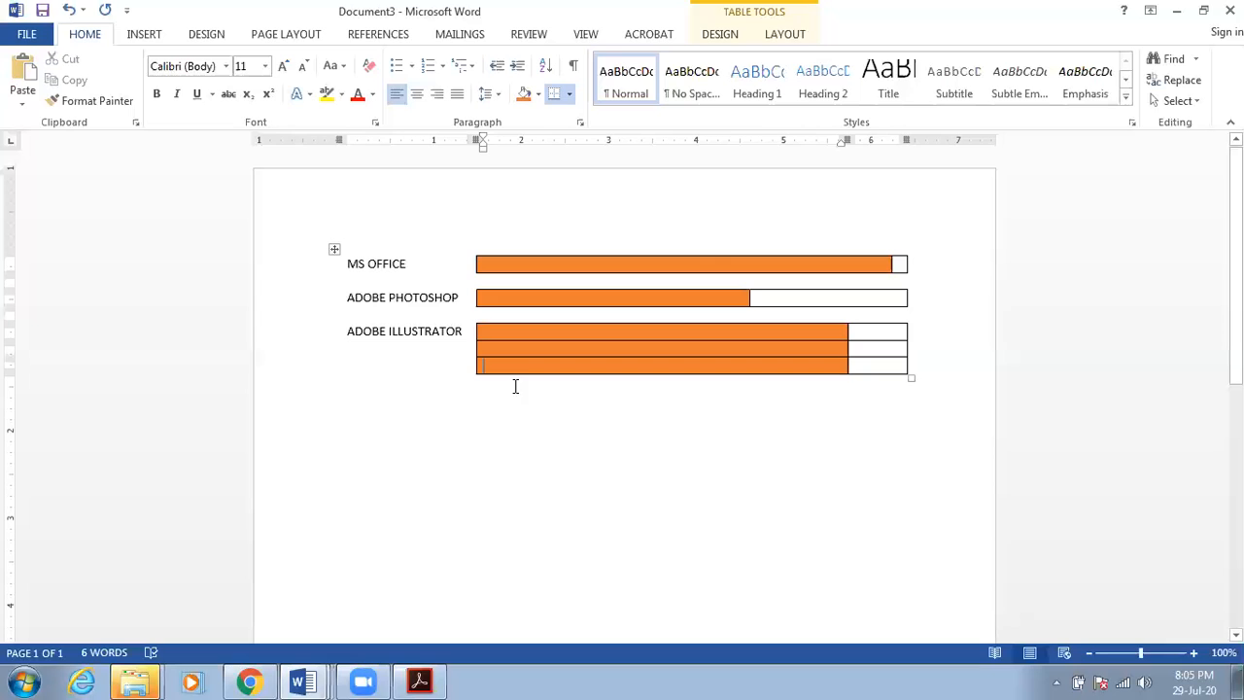
click(399, 367)
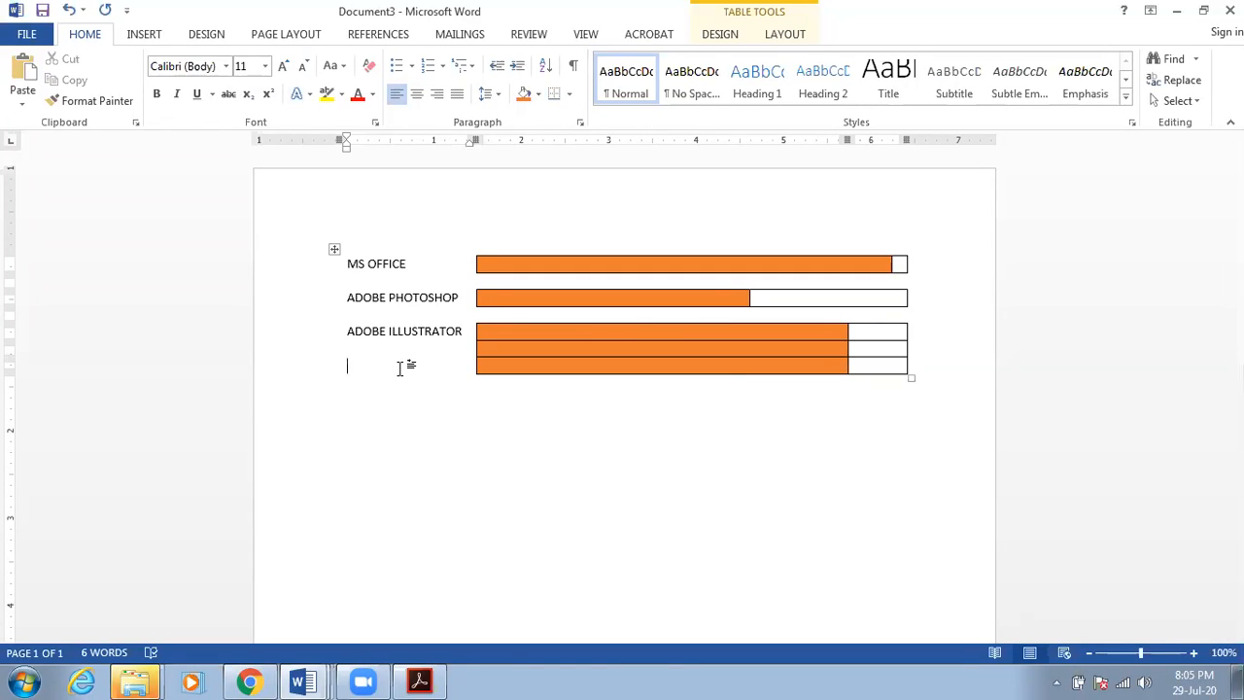
text(Customer Service)
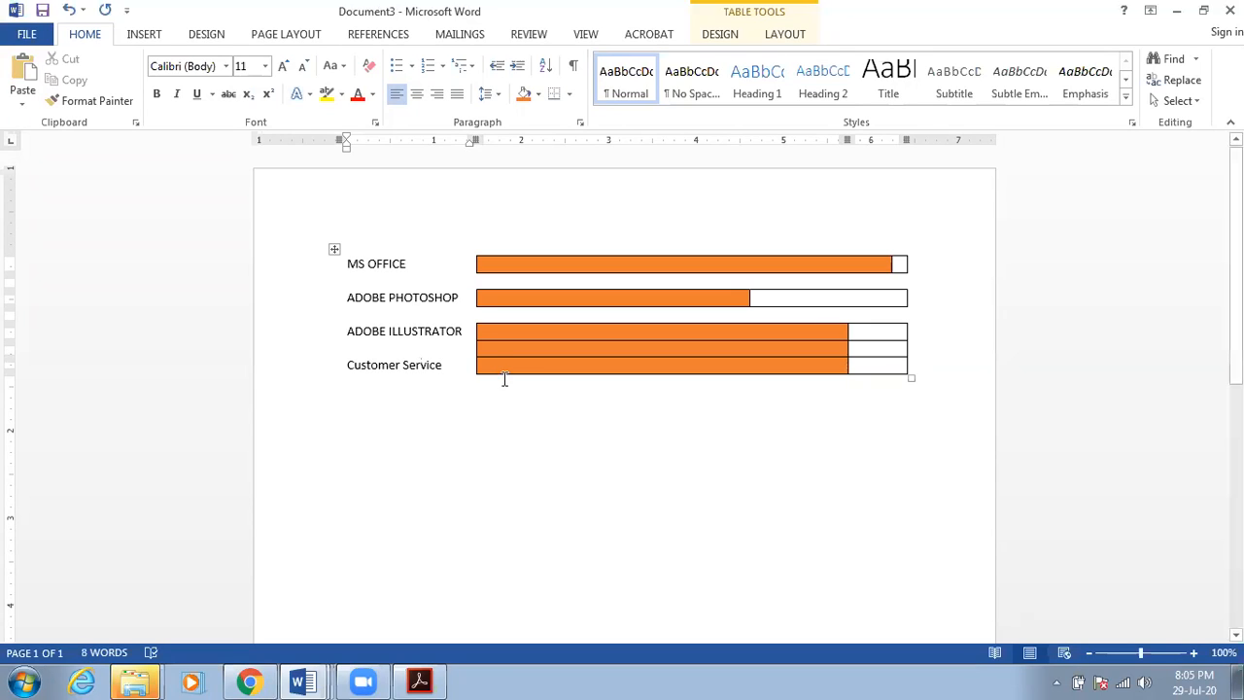
- Remove the left, right and inside vertical borders of the bar cells in the spacer row above Customer Service
click(476, 350)
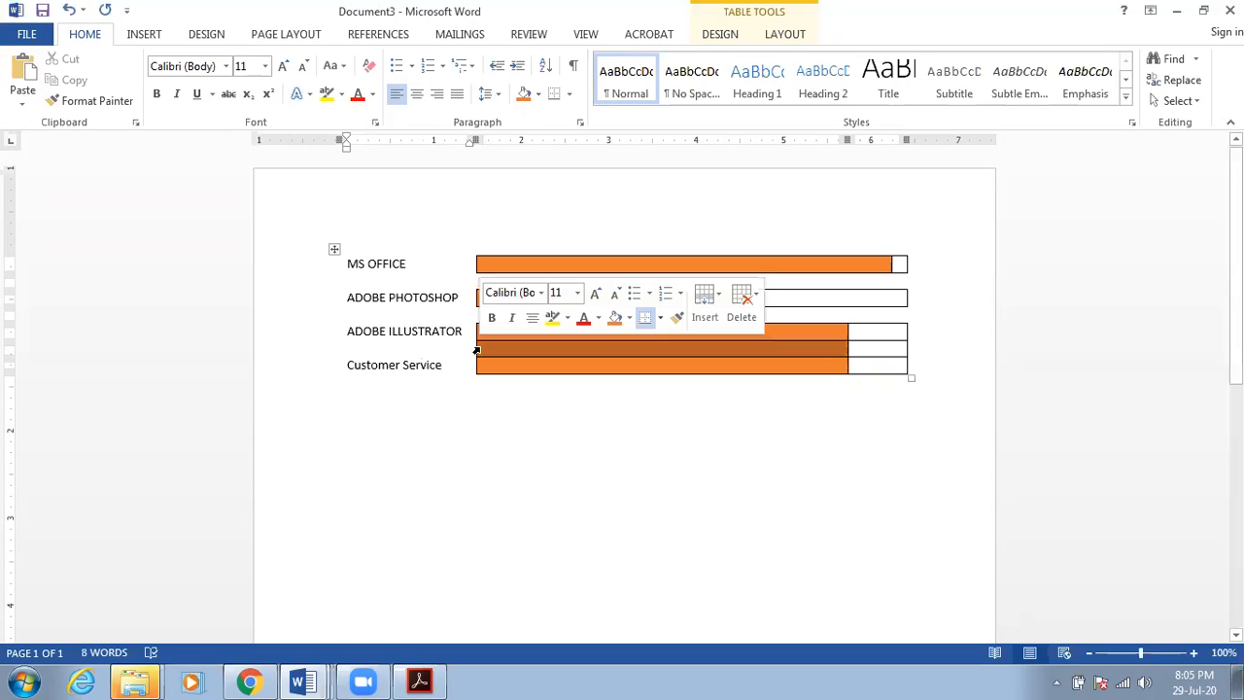
drag(476, 350, 891, 353)
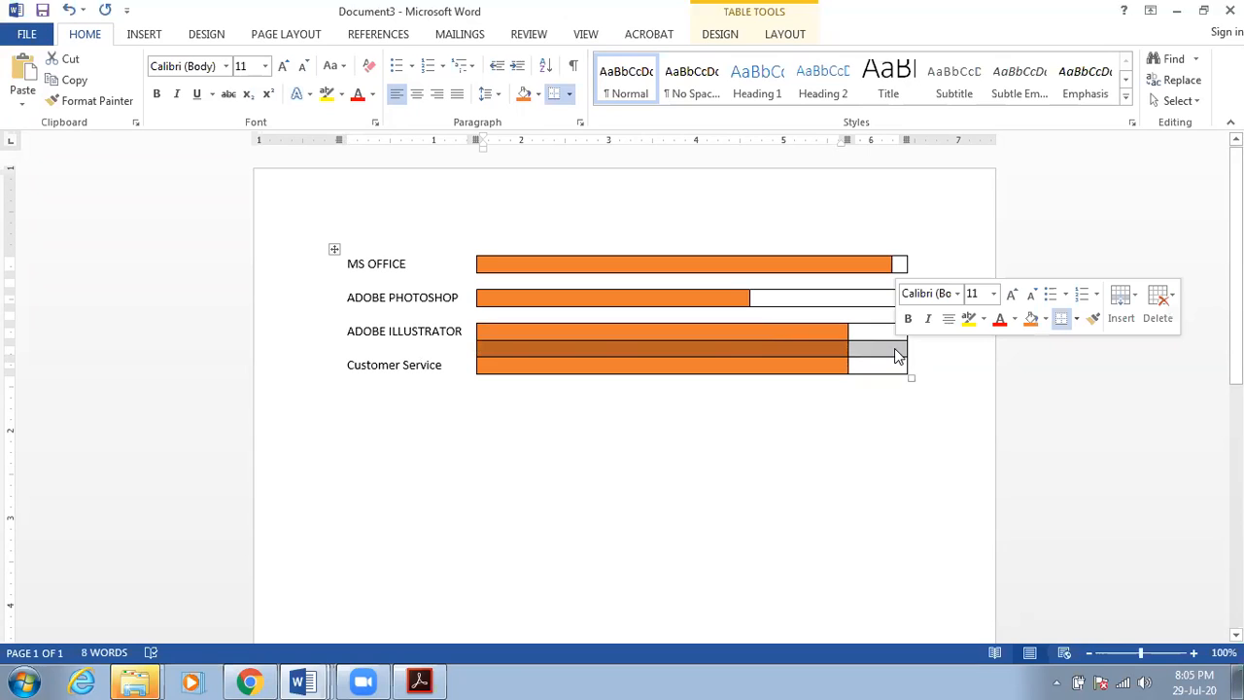
click(1076, 319)
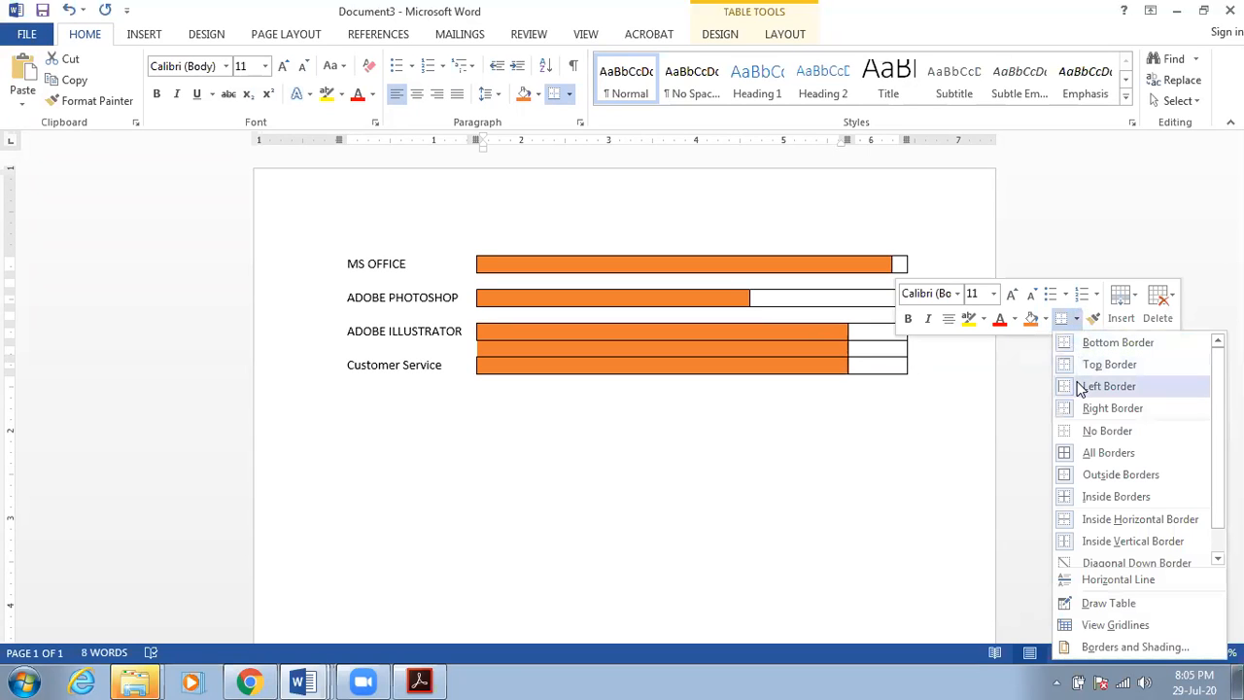
click(1078, 385)
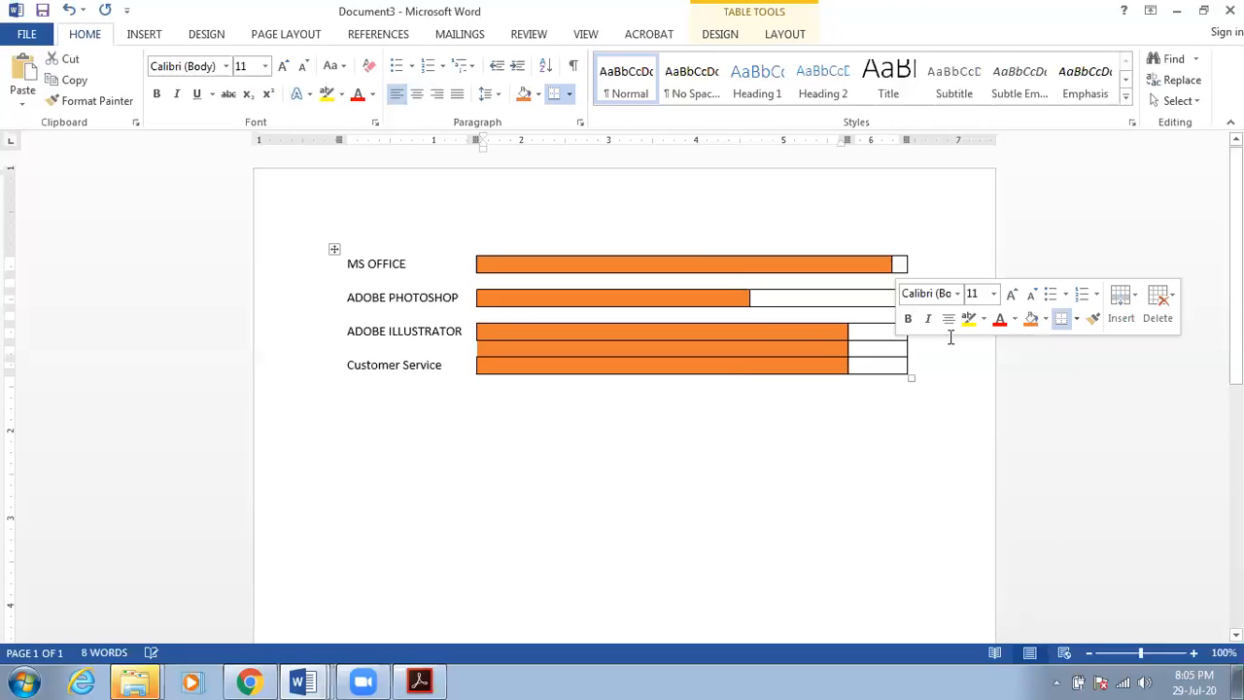
click(1076, 321)
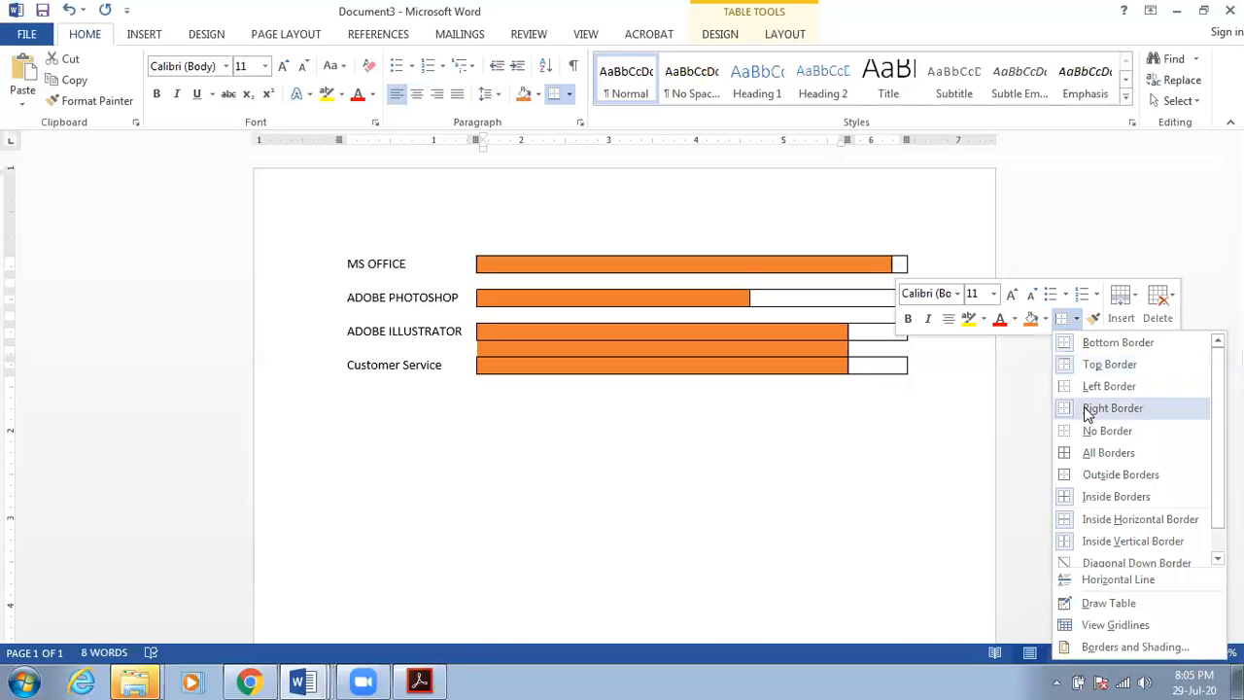
click(1111, 408)
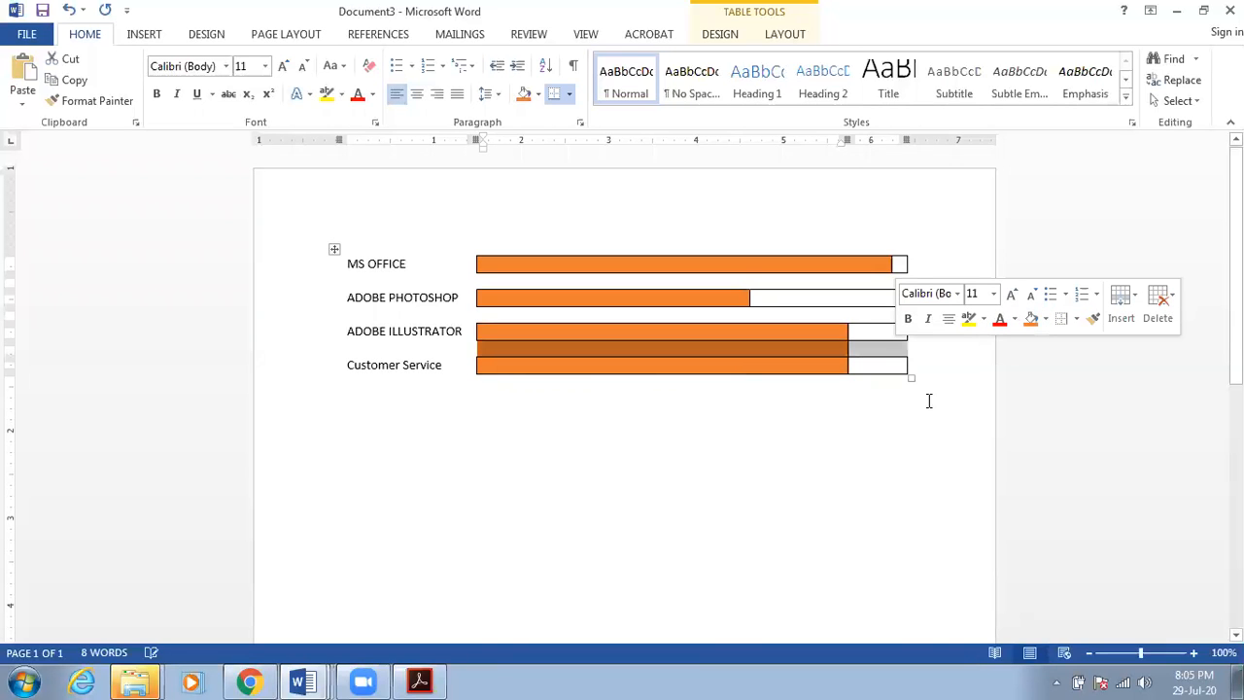
click(1125, 303)
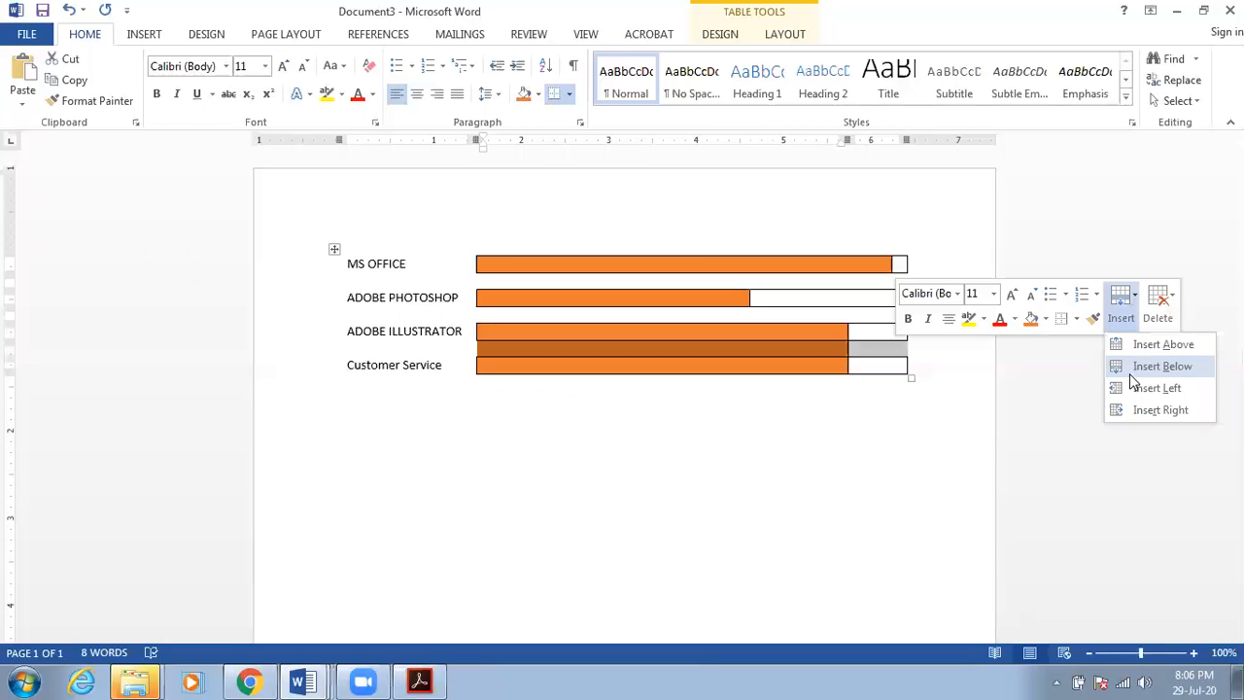
click(1073, 321)
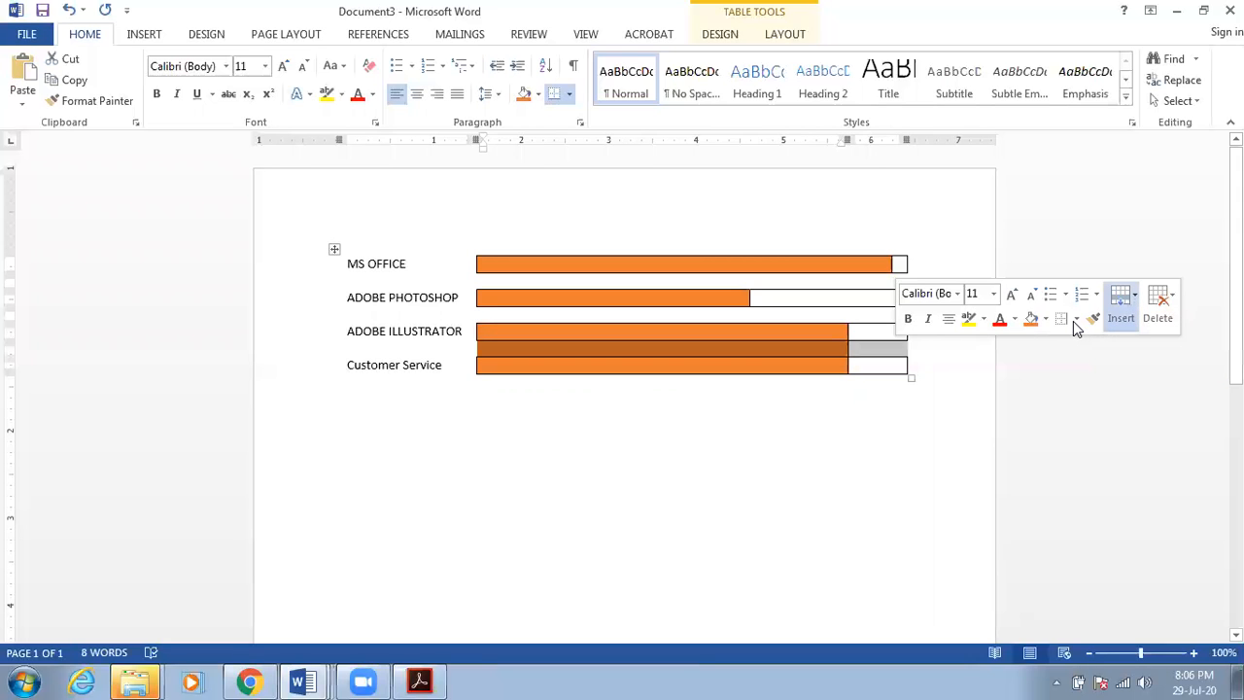
click(1072, 321)
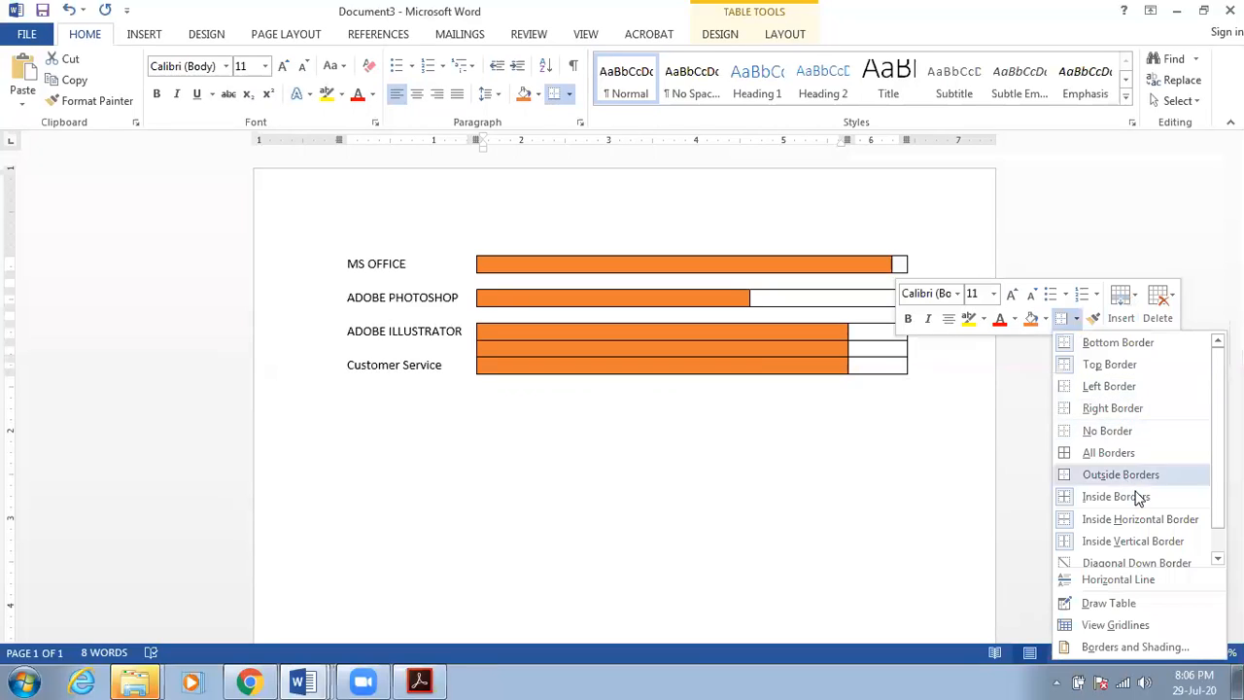
click(749, 416)
click(727, 416)
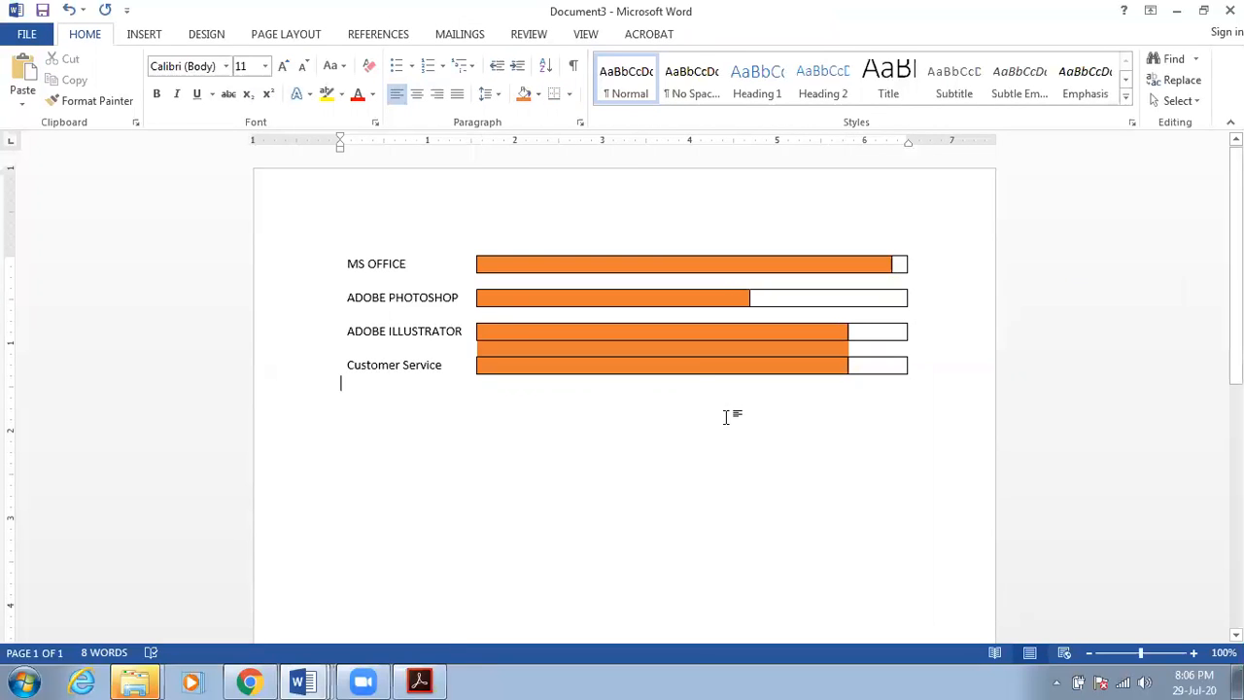
- Set the shading of the orange cell in the spacer row above Customer Service to No Color
click(478, 351)
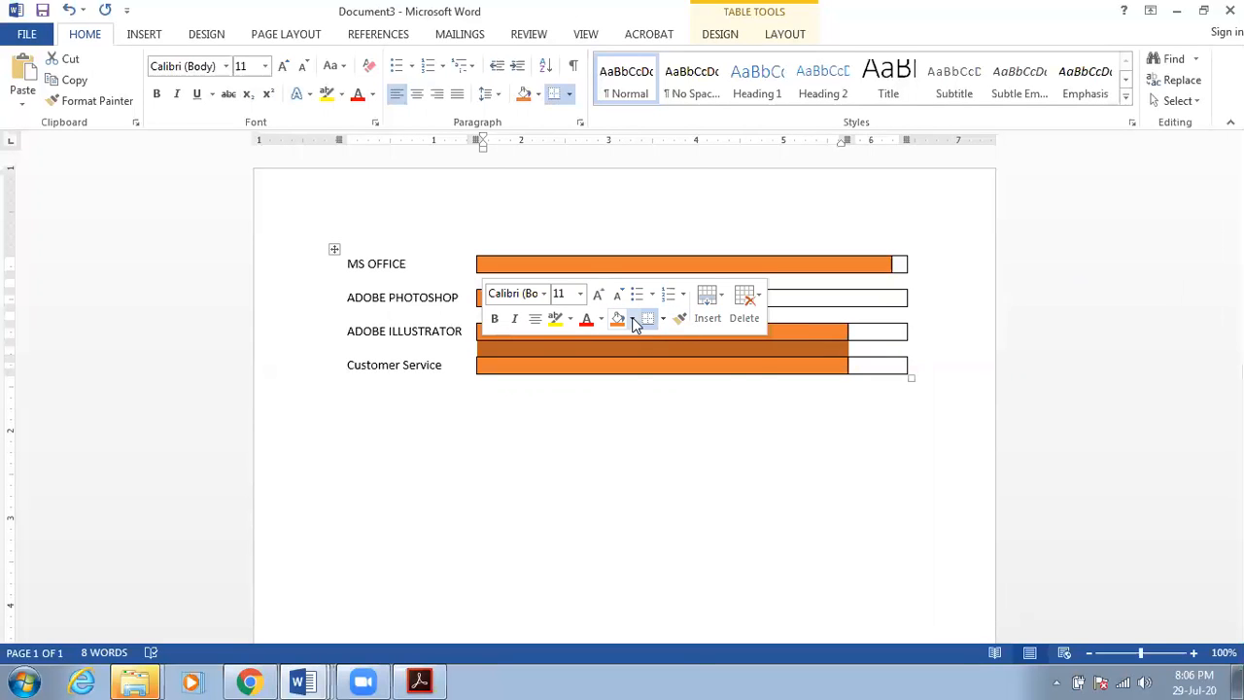
click(632, 320)
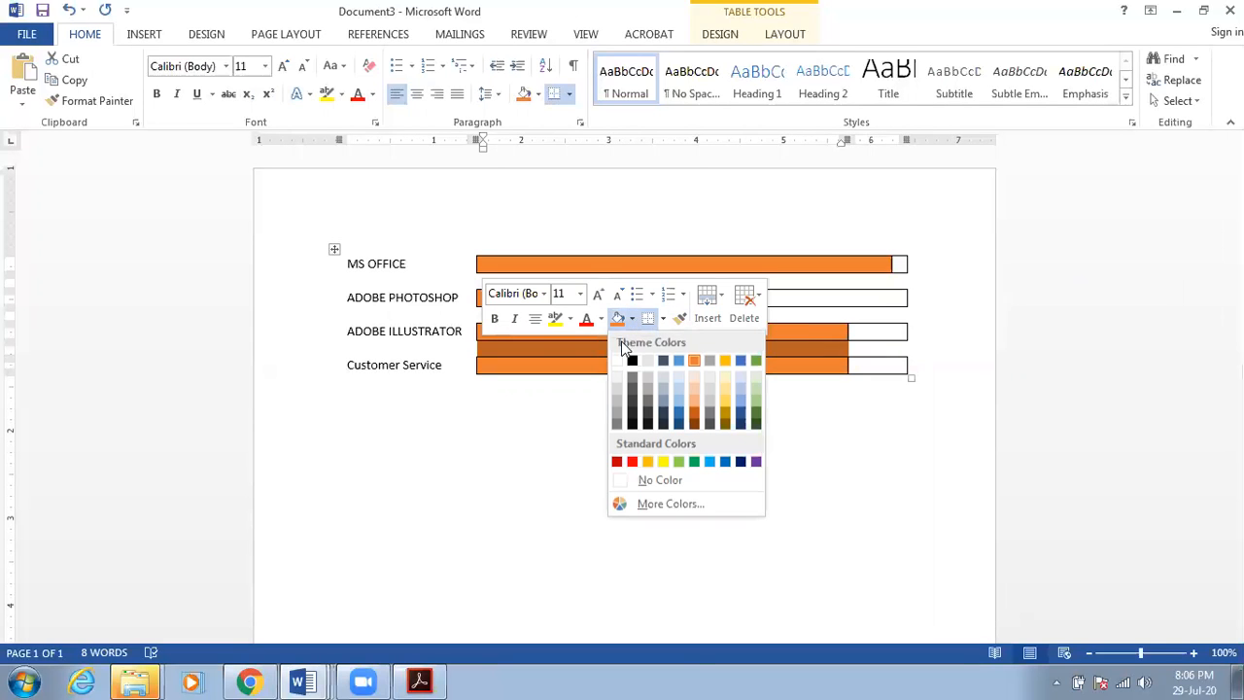
click(681, 481)
click(681, 483)
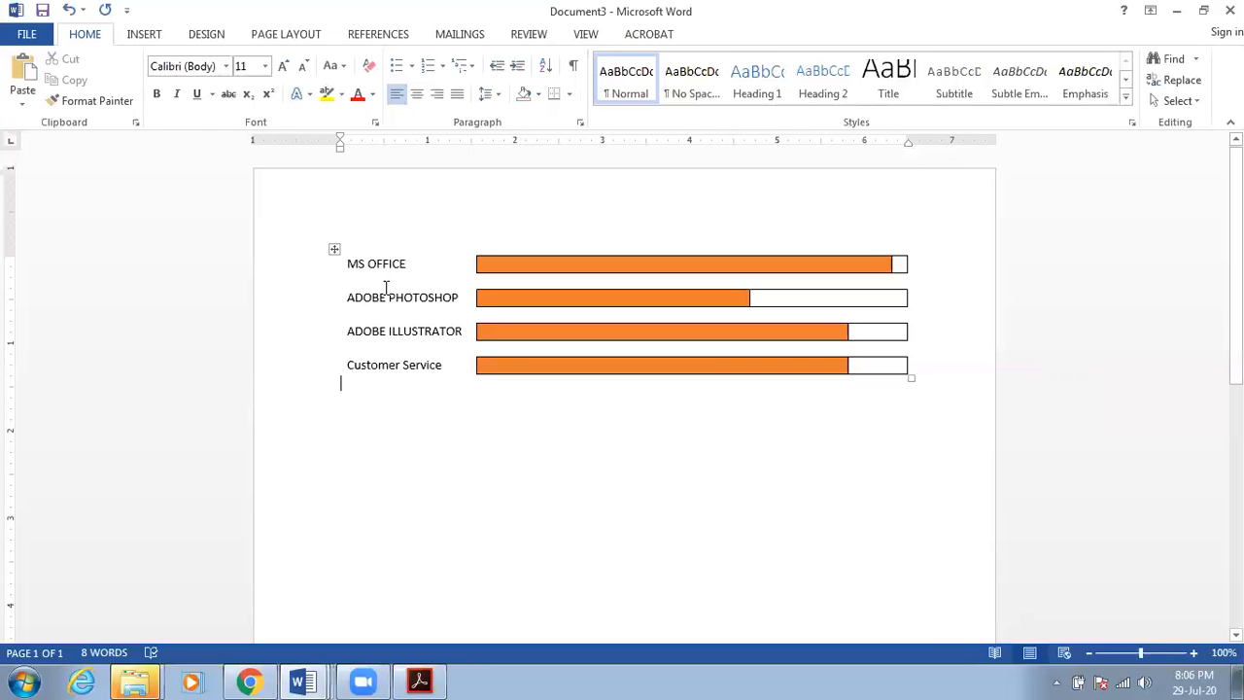
- Move the whole skills table slightly down the page
click(336, 250)
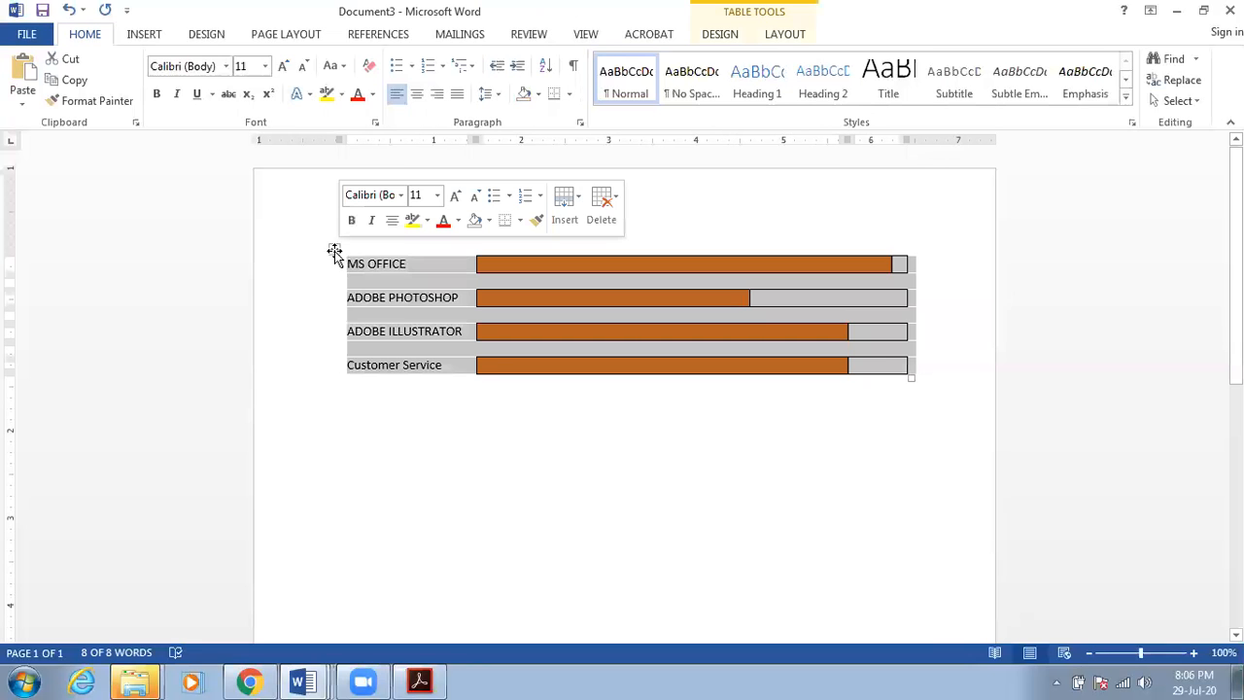
mouse_move(334, 250)
mouse_down()
mouse_move(375, 250)
mouse_move(331, 268)
mouse_up()
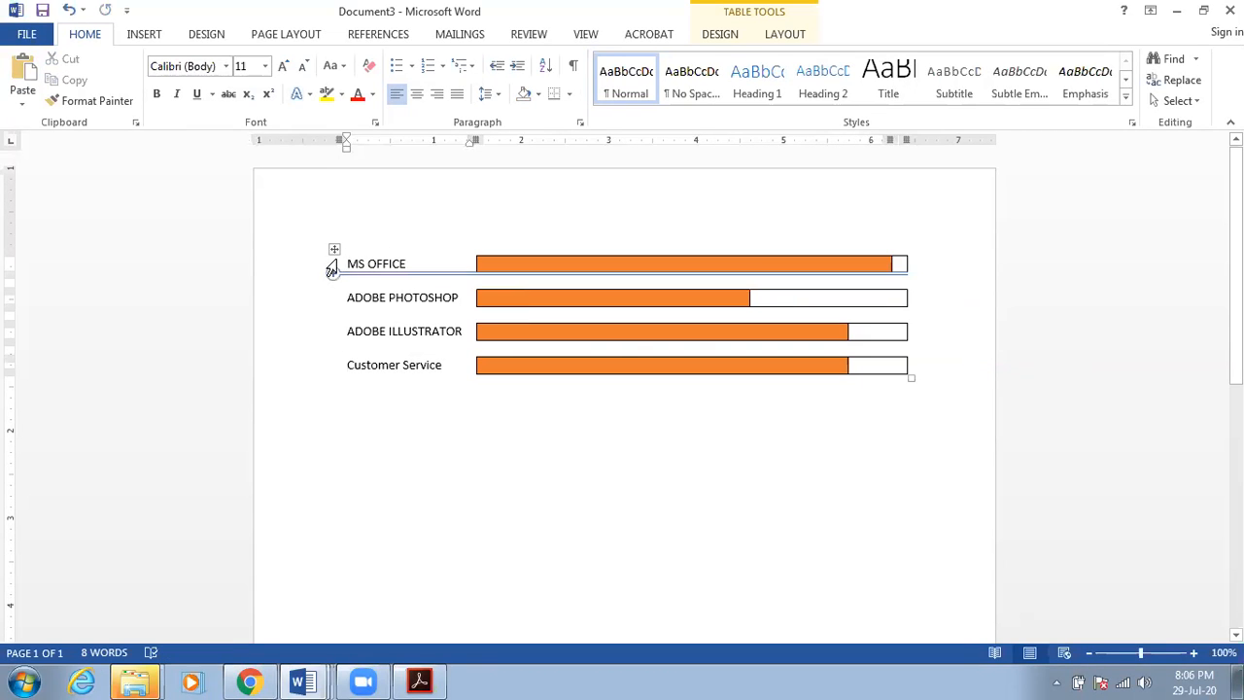
mouse_move(324, 271)
mouse_down()
mouse_move(370, 335)
mouse_move(305, 286)
mouse_move(345, 275)
mouse_move(325, 250)
mouse_move(314, 258)
mouse_up()
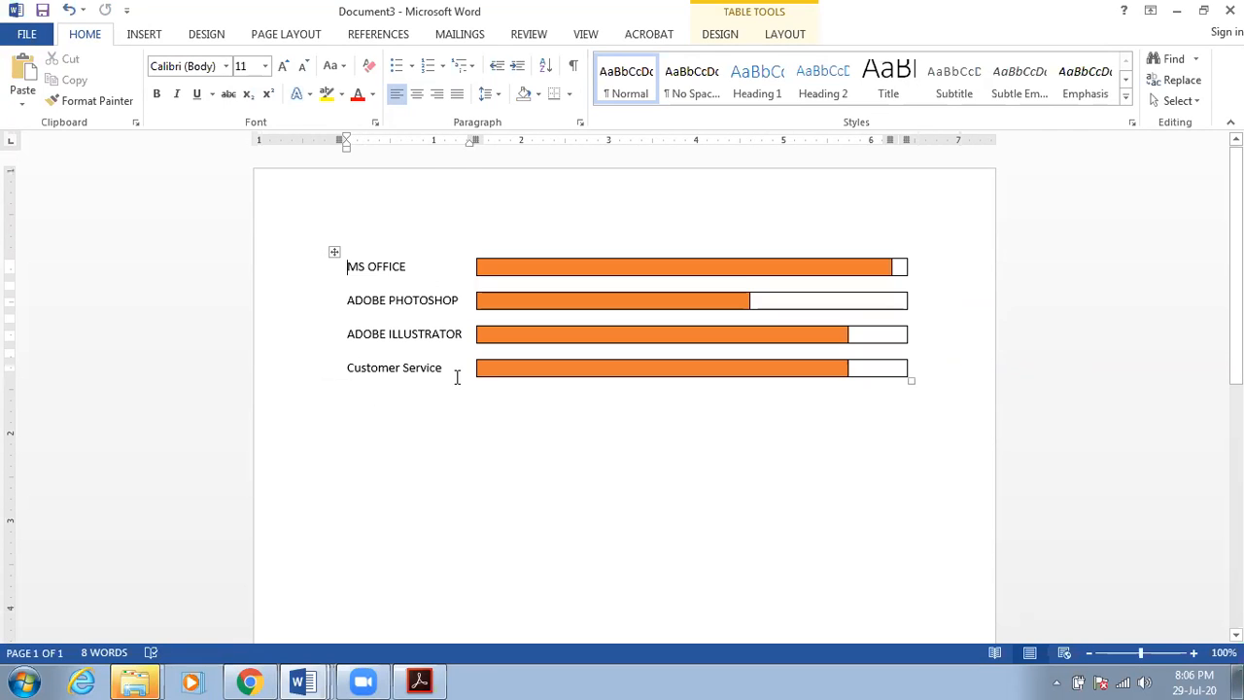
- Move the end of the MS OFFICE bar to about ruler mark 3.4 and the ADOBE ILLUSTRATOR and Customer Service bar ends to about 5.7
click(488, 429)
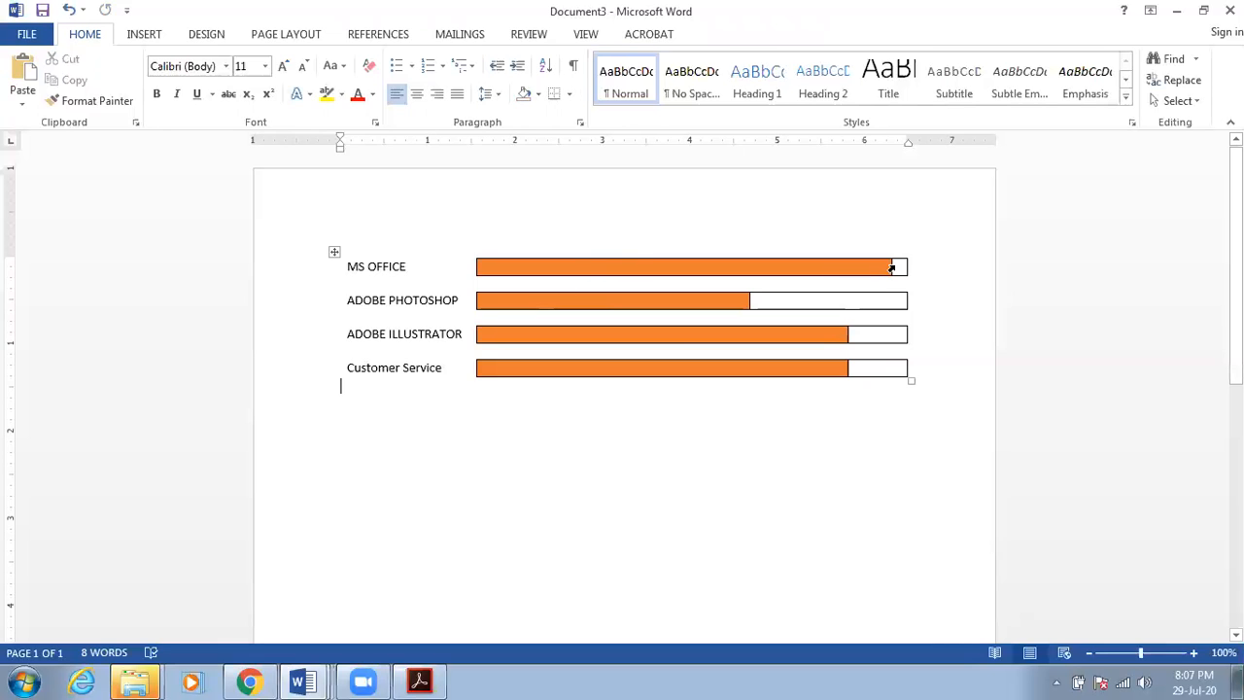
drag(891, 267, 640, 283)
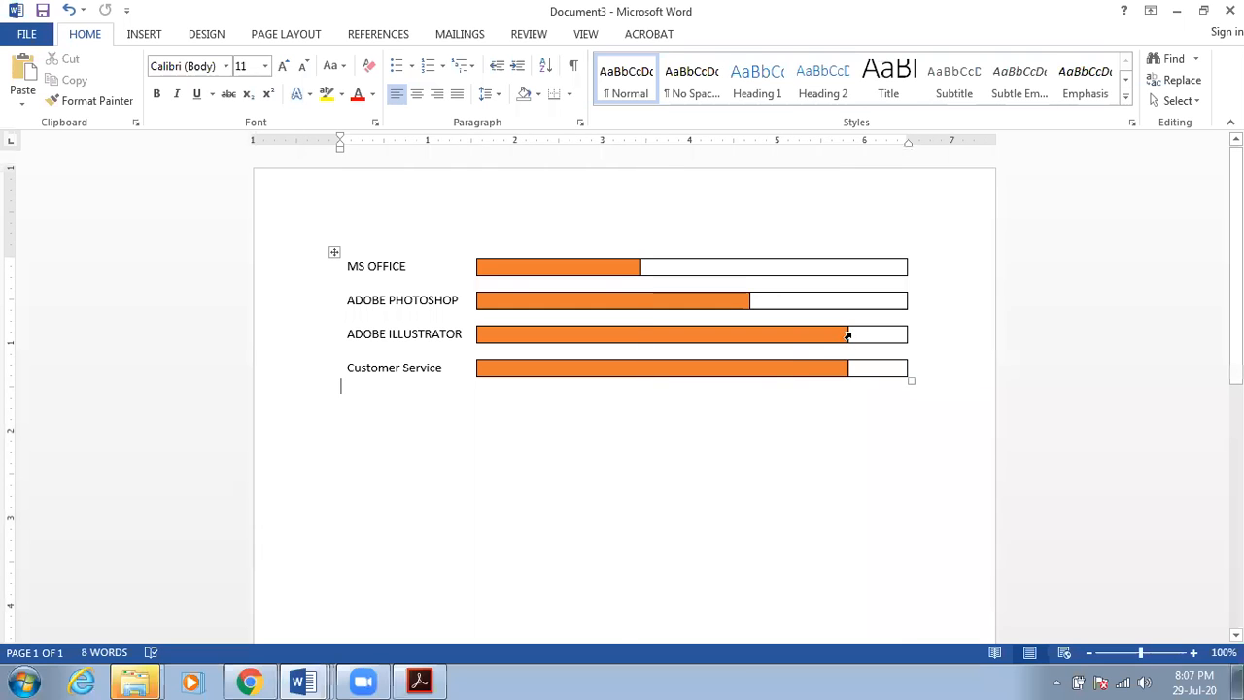
mouse_move(845, 332)
mouse_down()
mouse_move(867, 333)
mouse_move(843, 350)
mouse_up()
- Merge the two Customer Service bar cells and split the merged cell into two columns
click(486, 373)
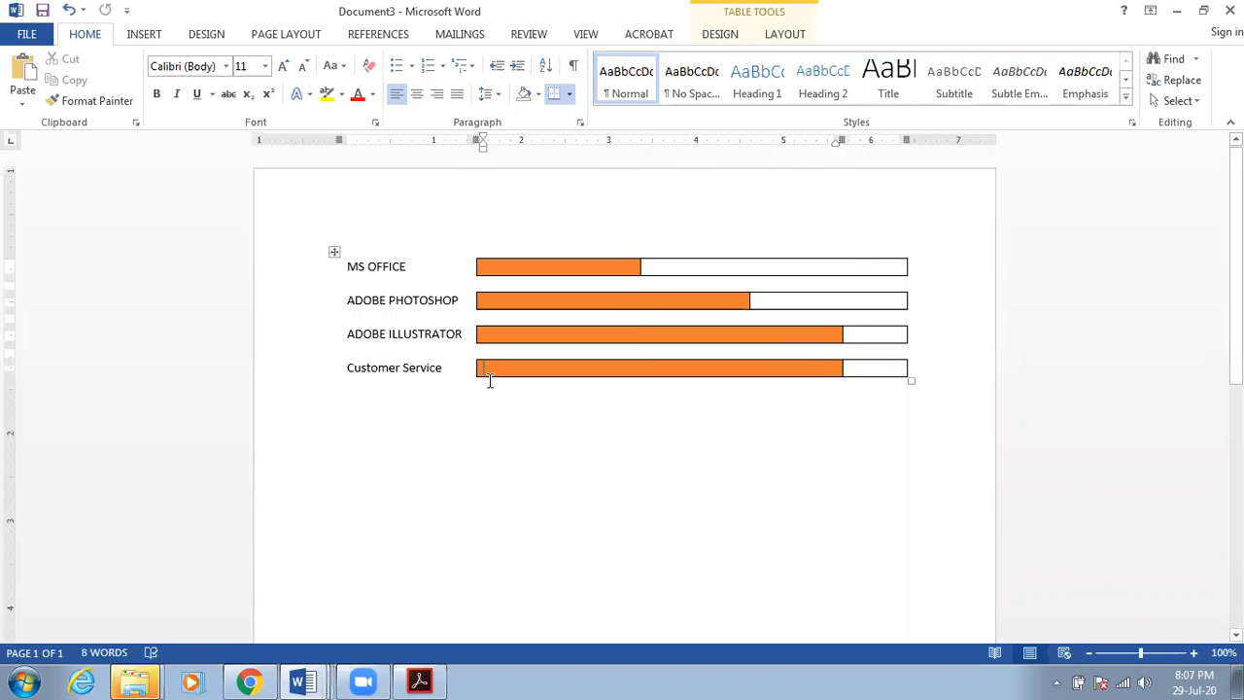
double_click(865, 365)
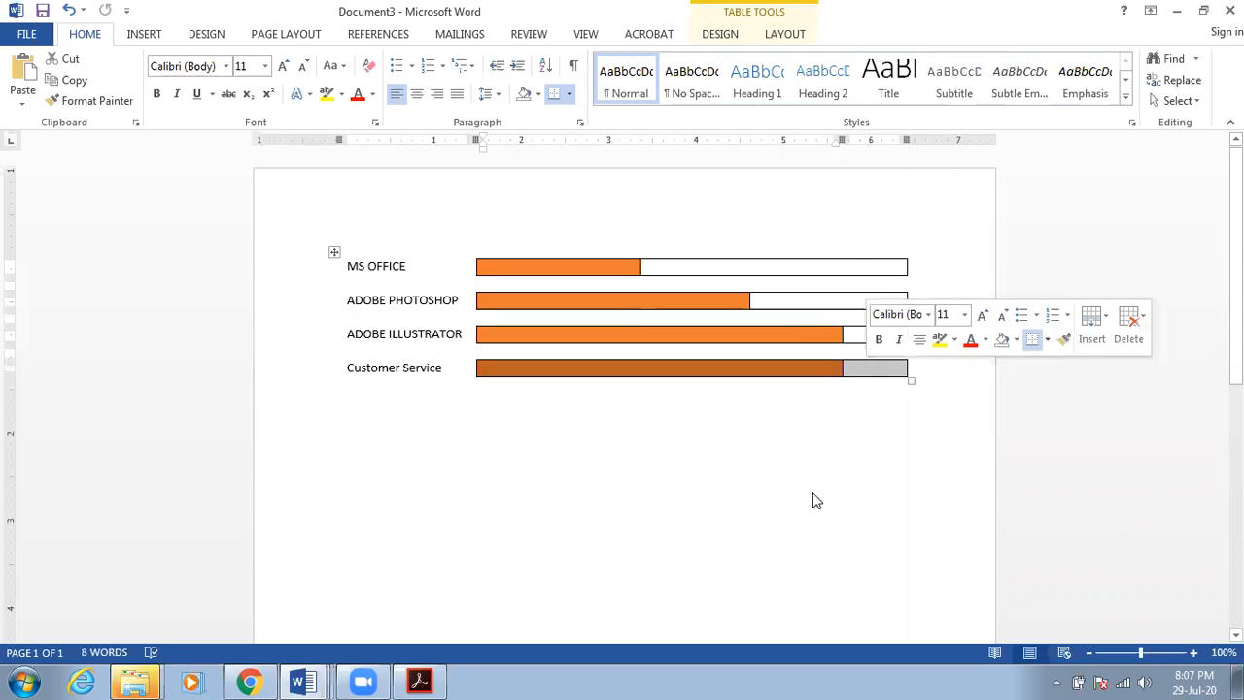
right_click(863, 369)
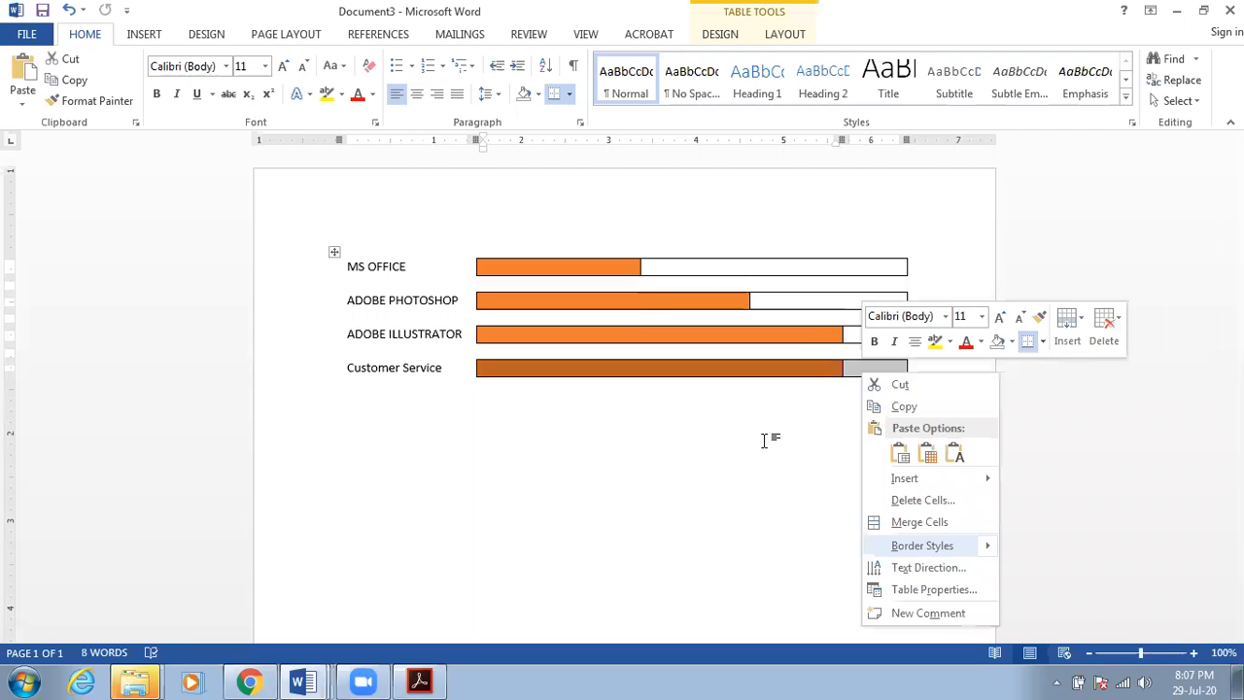
click(920, 521)
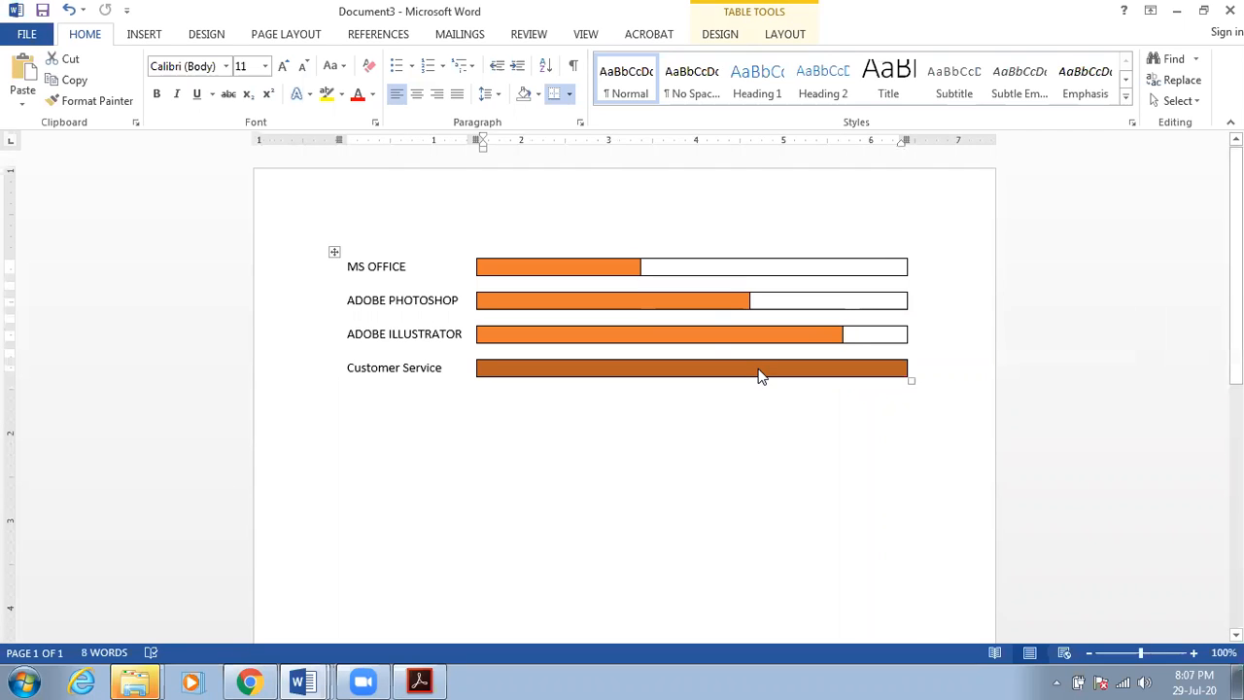
right_click(761, 376)
click(822, 514)
click(595, 368)
click(700, 365)
- Clear the orange shading of the second Customer Service bar cell and move the end of the orange bar to about ruler mark 6.2
click(689, 366)
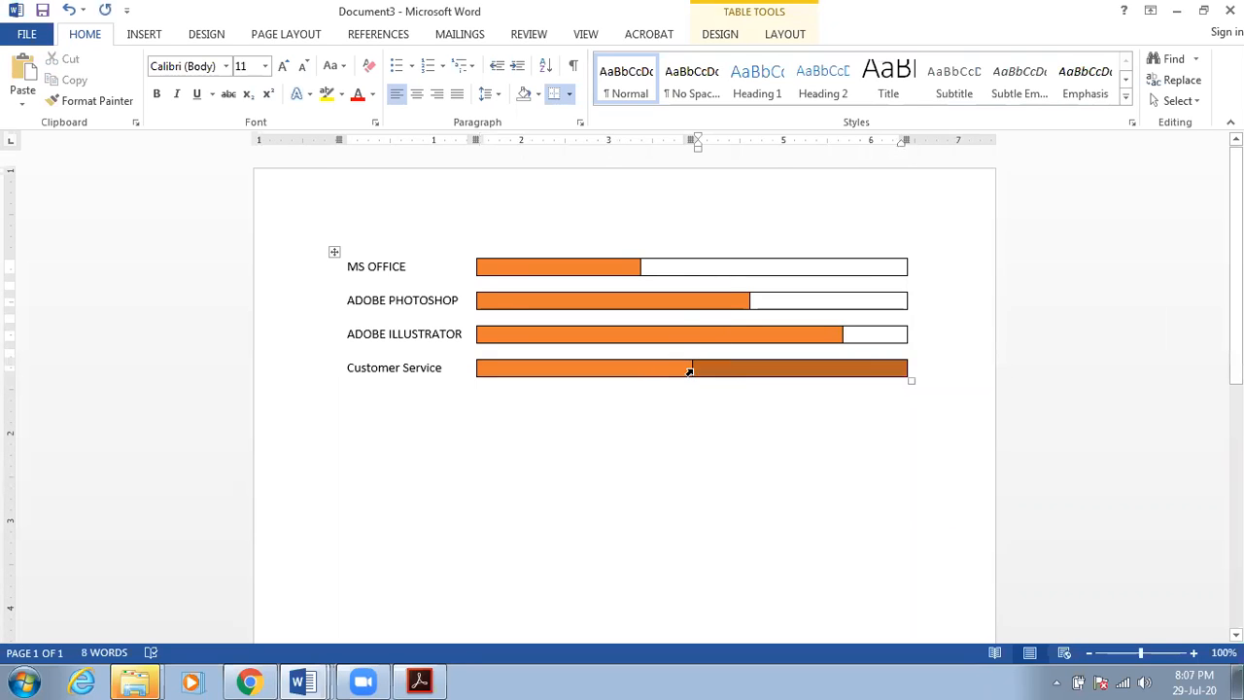
click(829, 341)
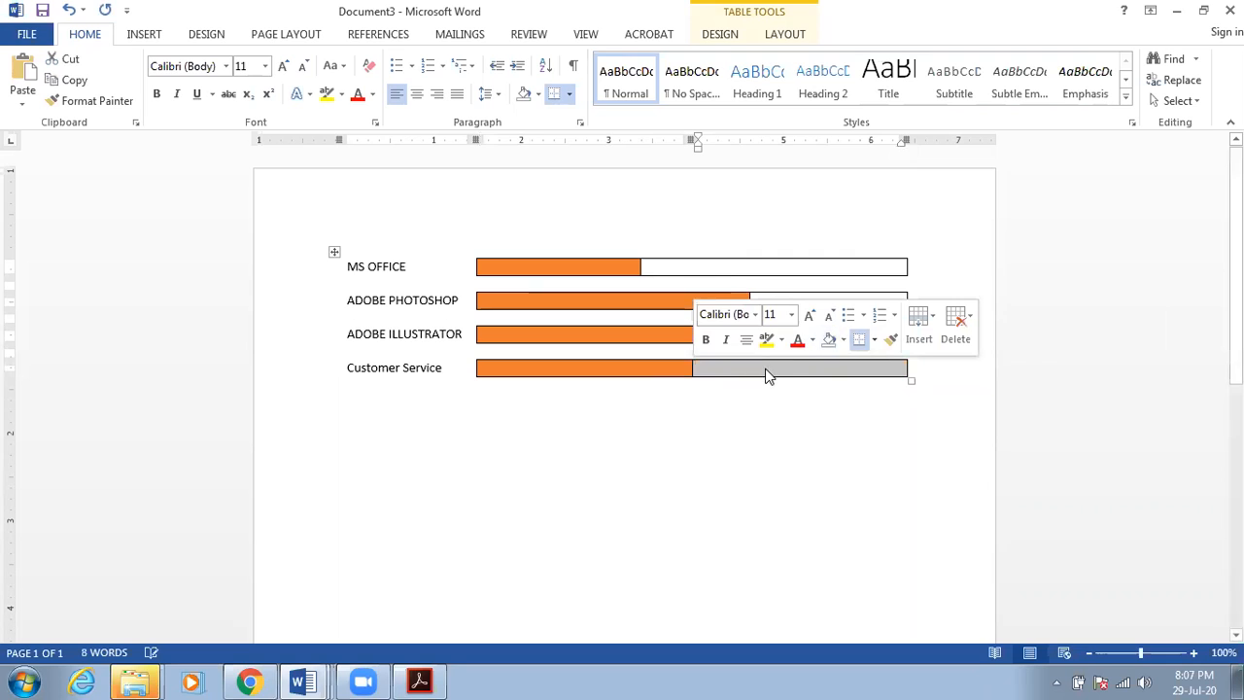
click(766, 363)
drag(697, 368, 886, 372)
click(780, 434)
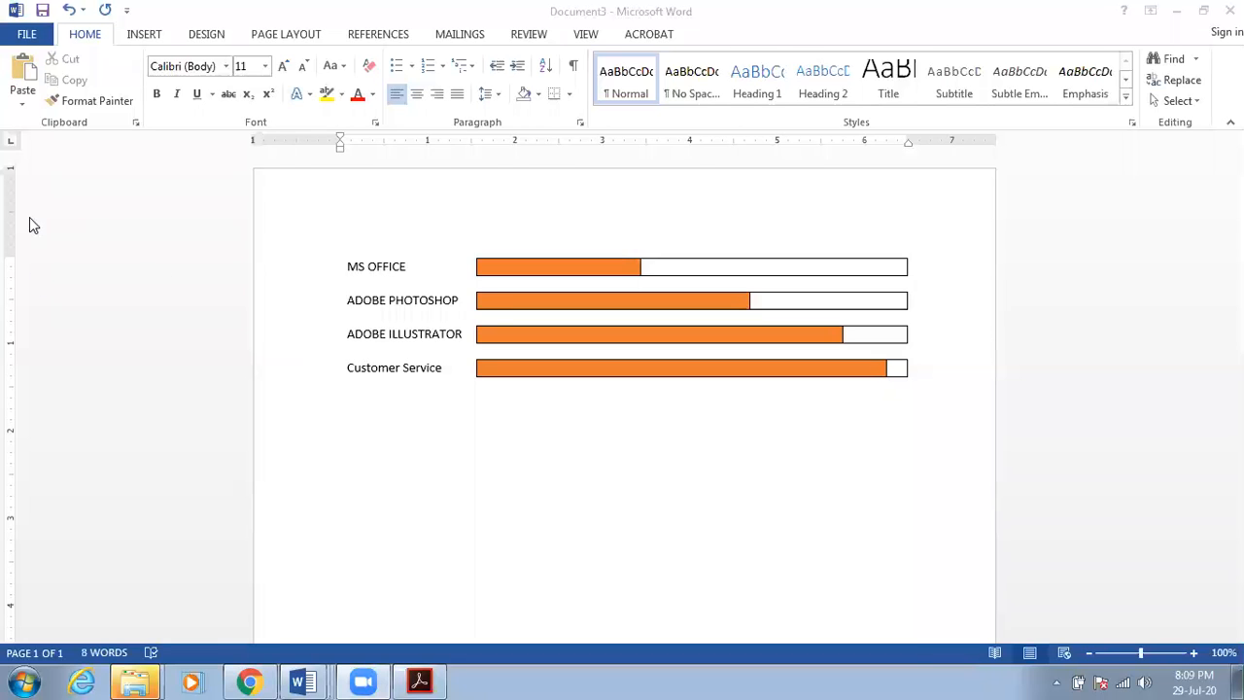
- Reduce the top page margin to about 0.4 inch and move the skills table up near the top edge of the page
click(5, 265)
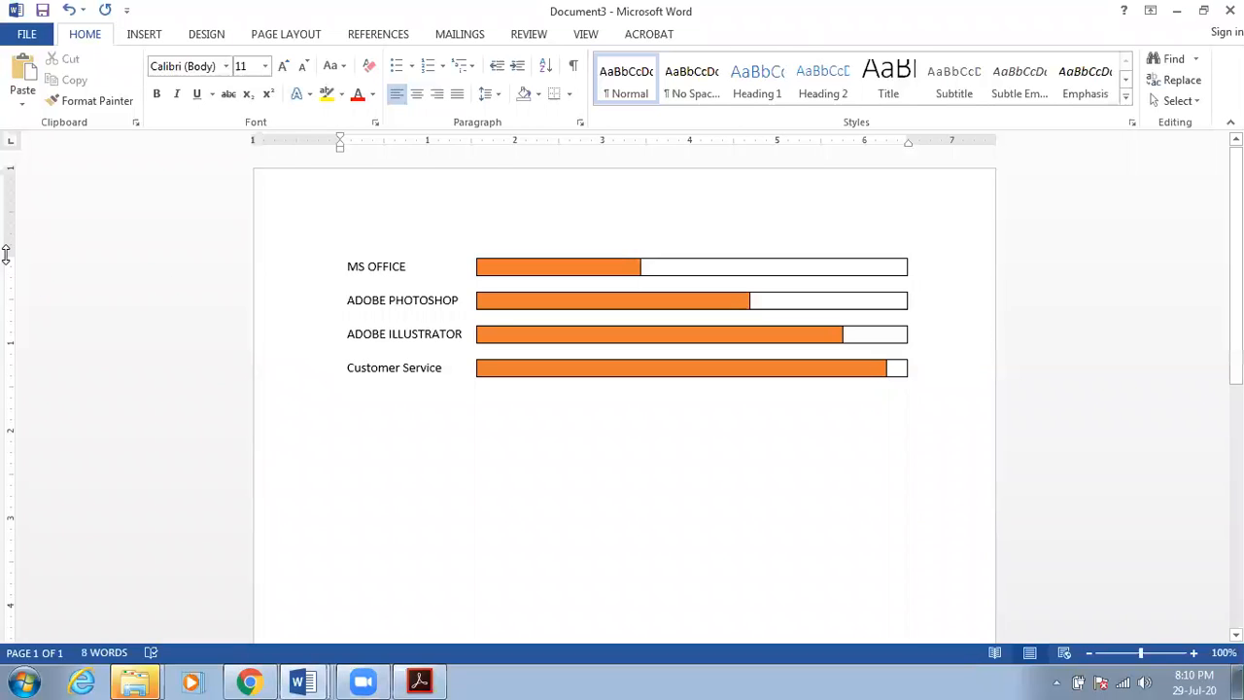
drag(5, 256, 4, 203)
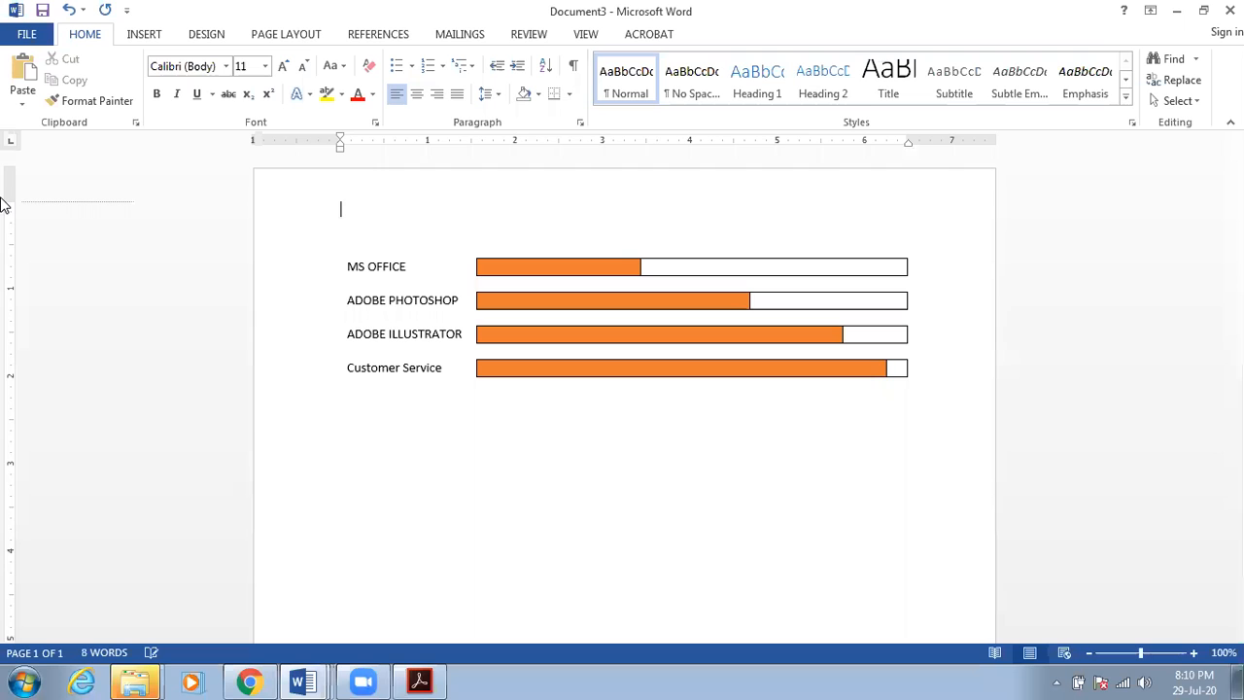
click(391, 296)
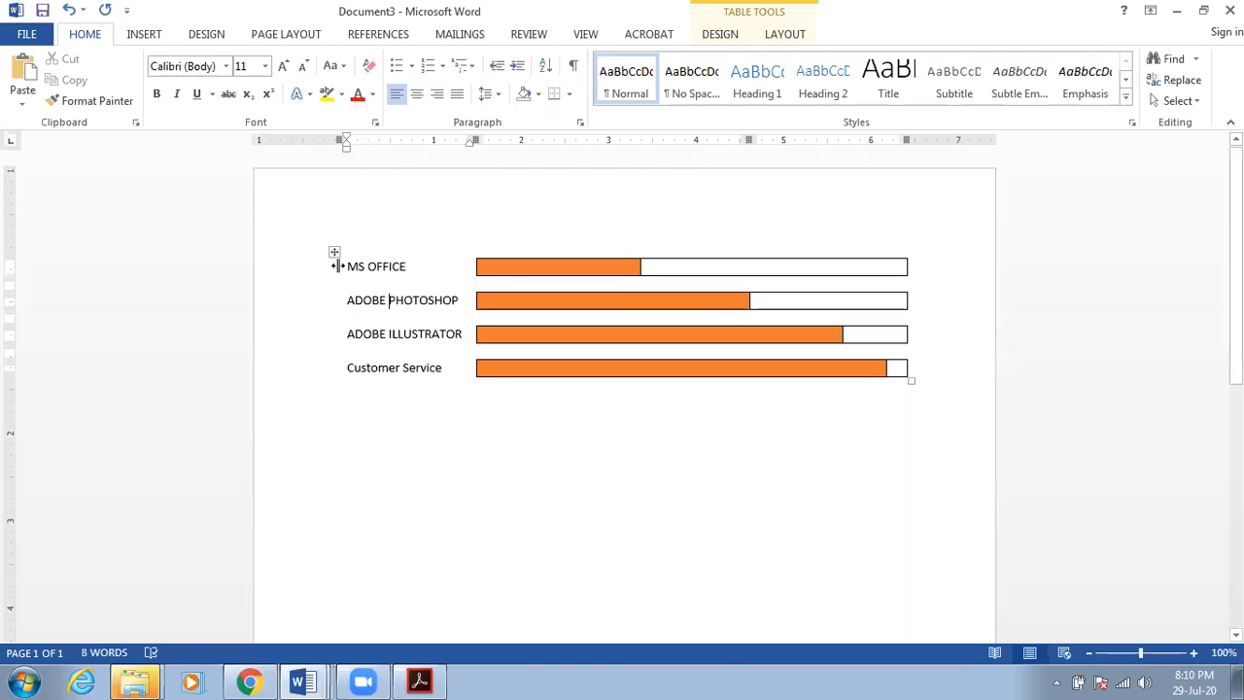
click(334, 253)
drag(334, 252, 326, 212)
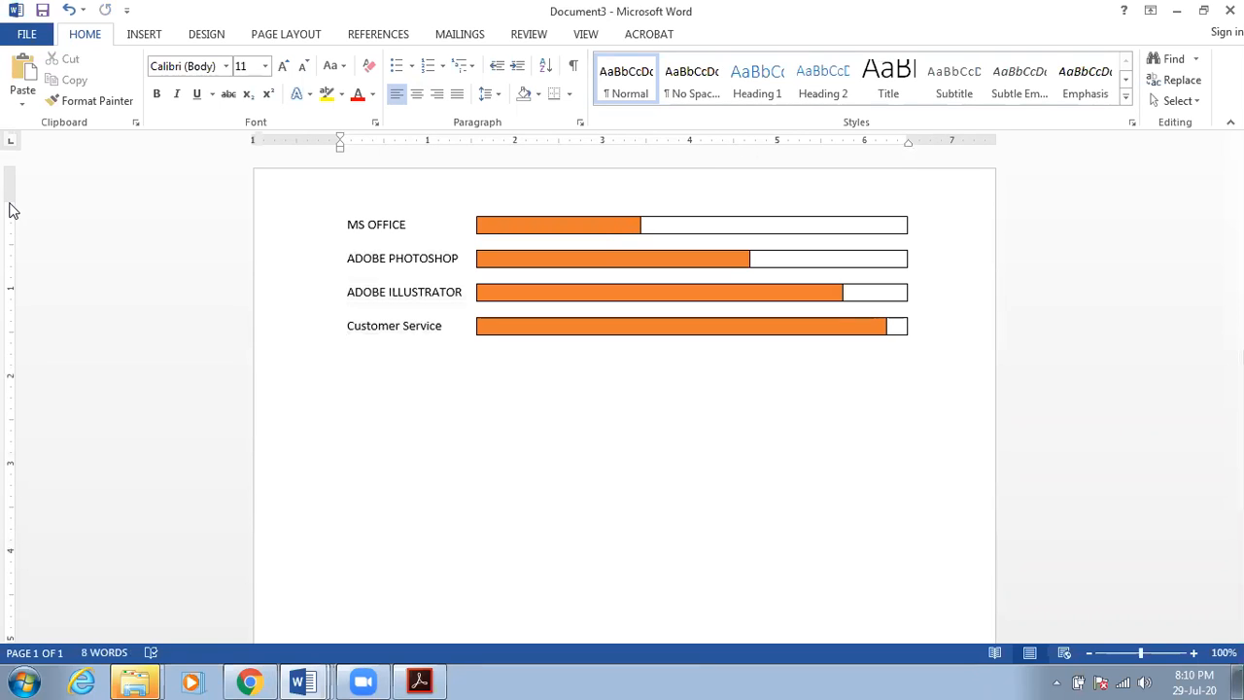
- Set the top page margin to about 0.8 inch
double_click(6, 239)
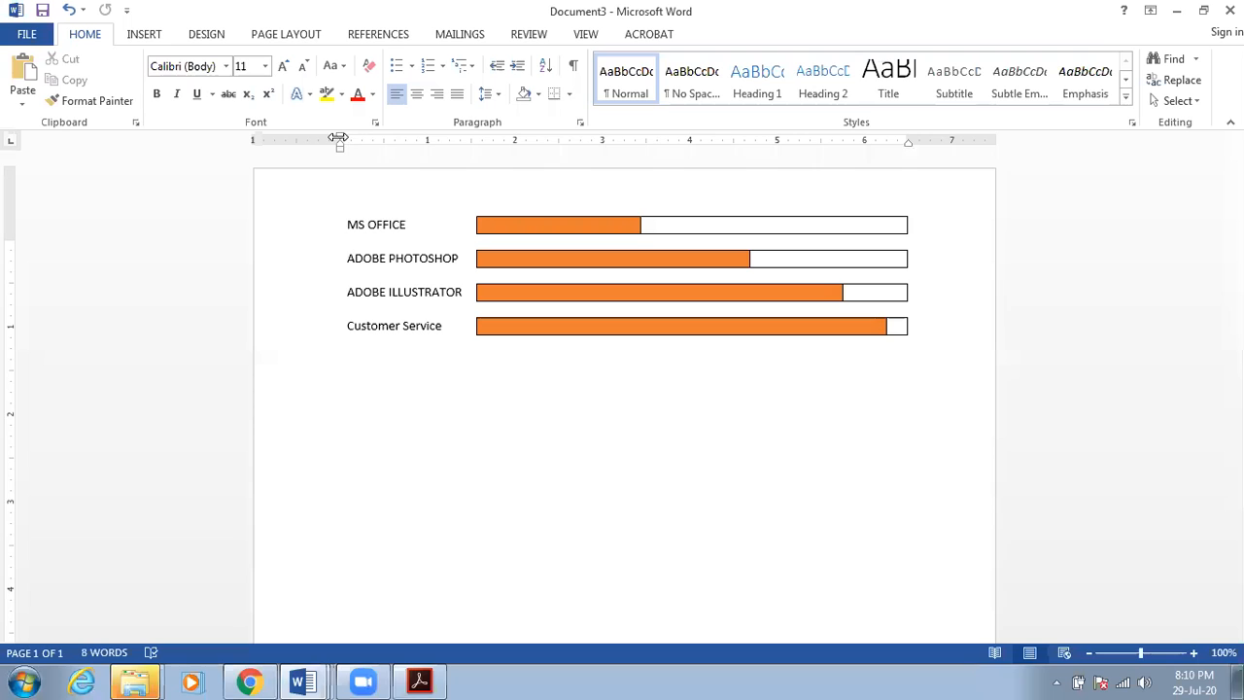
drag(338, 138, 339, 139)
- Below the table, leave a blank line, write a "My name is" sentence with a person's first name, and start a new line
key(Return)
key(Return)
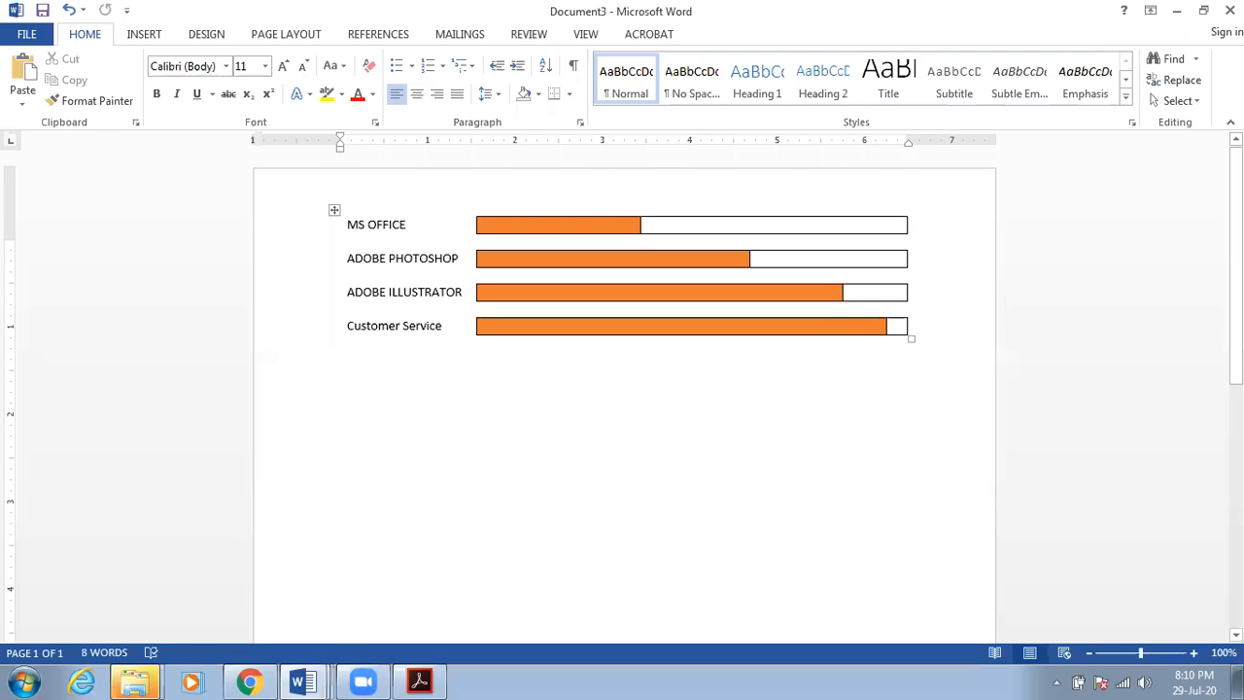
text(My named)
key(BackSpace)
text(ius)
key(BackSpace)
key(BackSpace)
key(BackSpace)
key(BackSpace)
text(s )
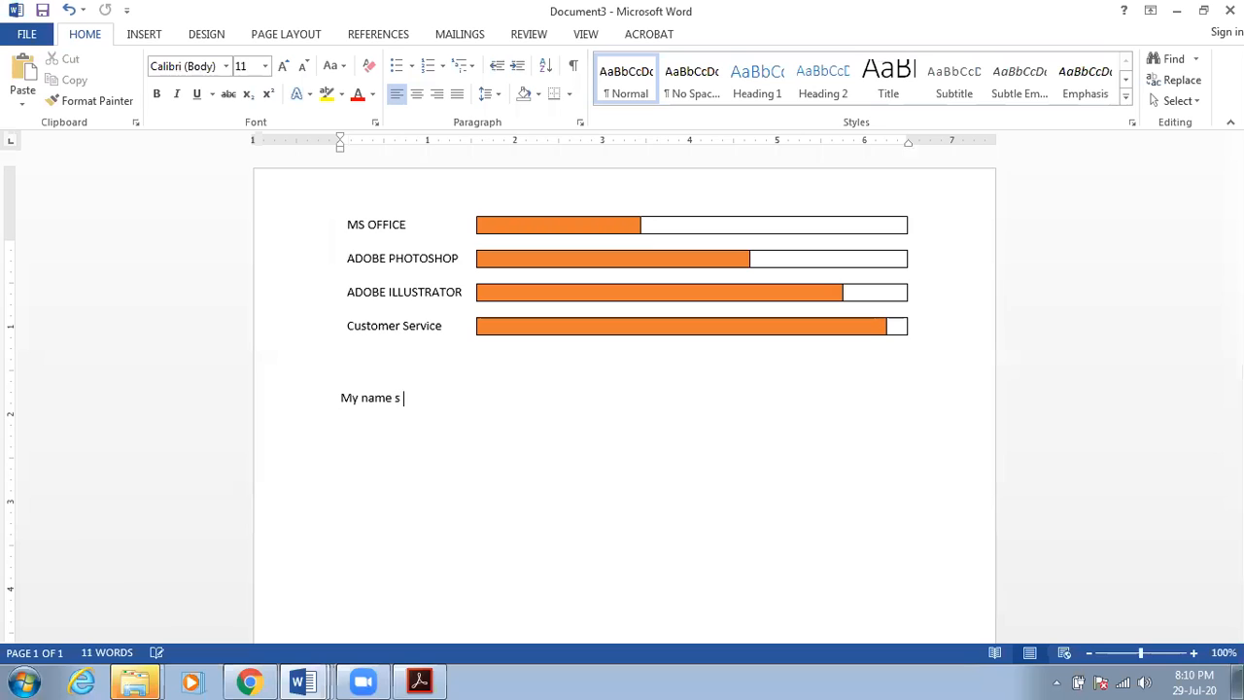
key(BackSpace)
key(BackSpace)
text(is Faisal)
key(Return)
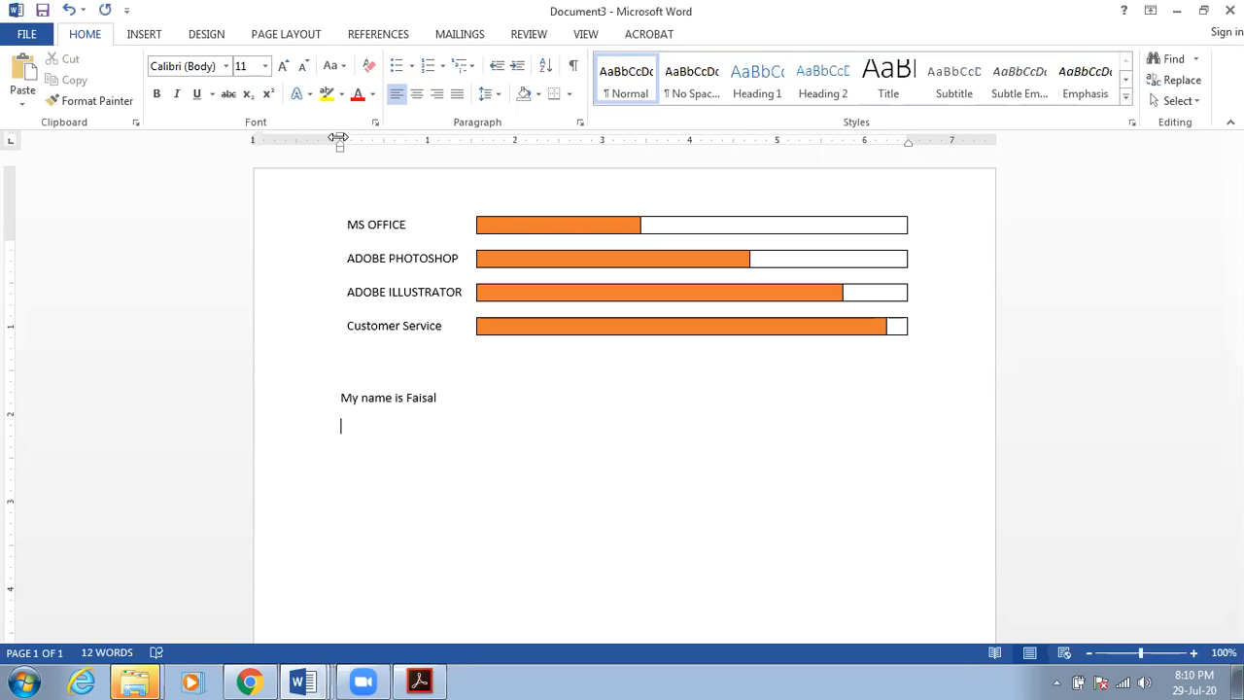
- Reduce the left page margin to about 0.75 inch and write a second "My name is" sentence with another first name below the first
mouse_move(338, 137)
mouse_down()
mouse_move(297, 143)
mouse_move(317, 143)
mouse_up()
click(433, 398)
key(Return)
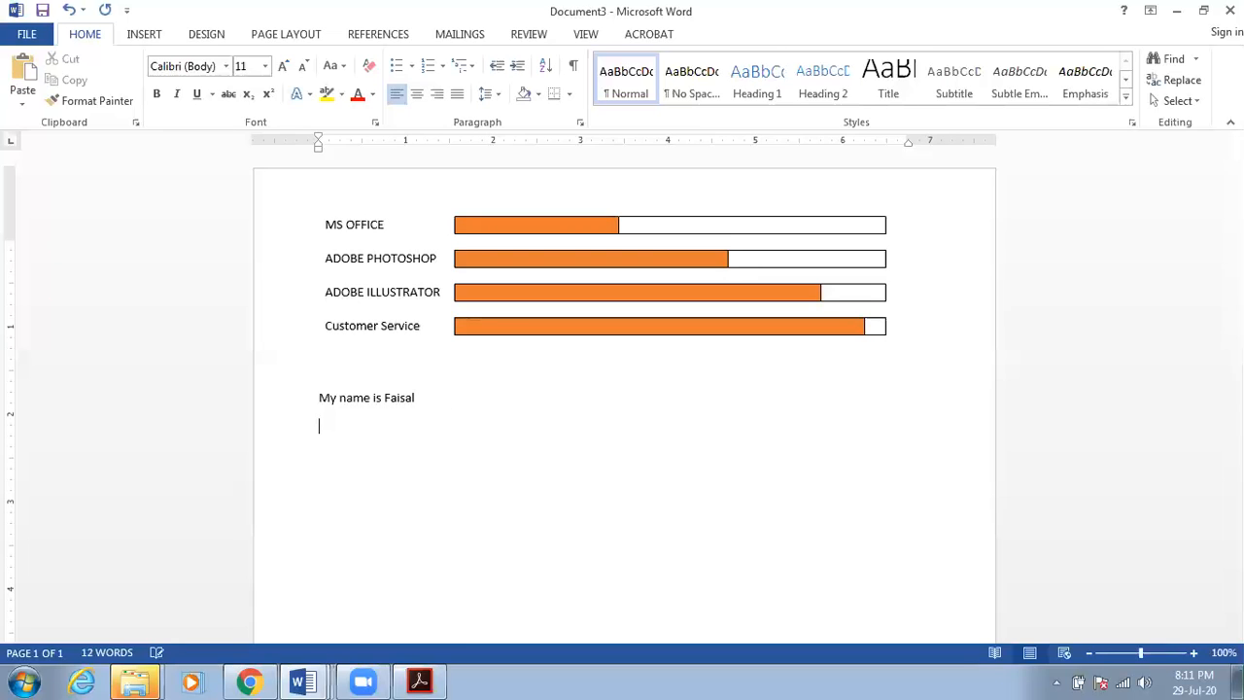
text(My name is Hasan)
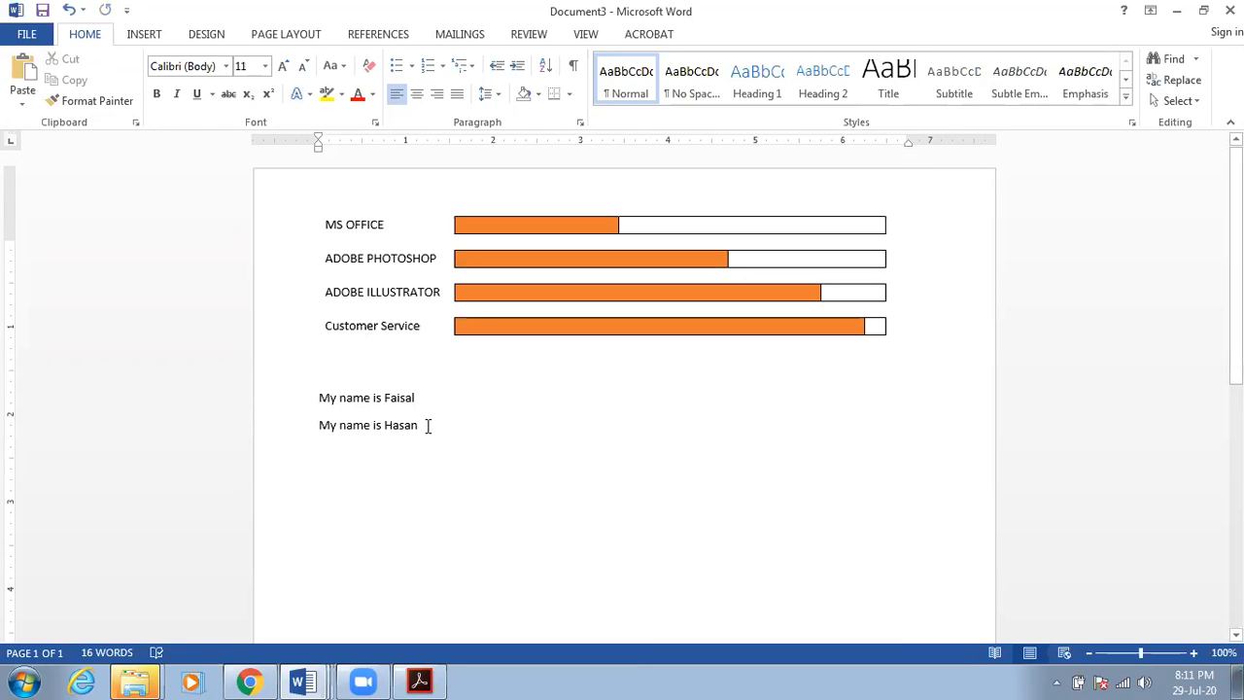
- Copy the second "My name is" sentence and paste it five times in a row after itself within the same paragraph
drag(428, 425, 319, 425)
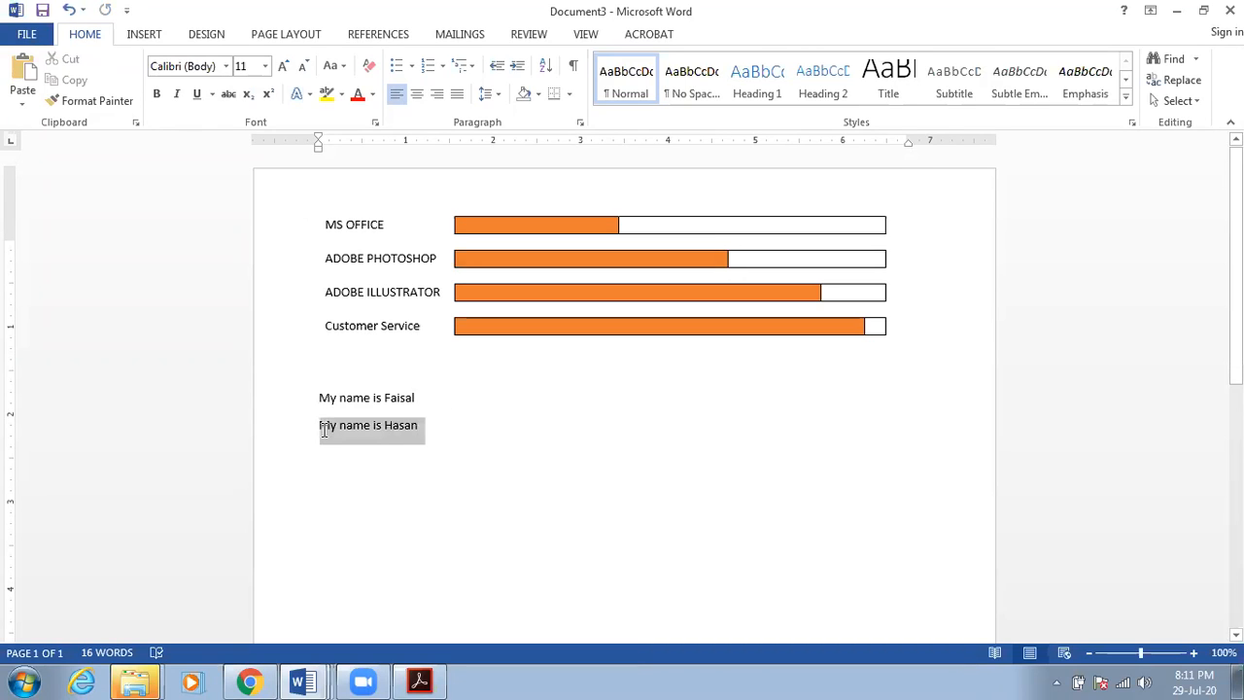
click(442, 424)
key(ctrl+v)
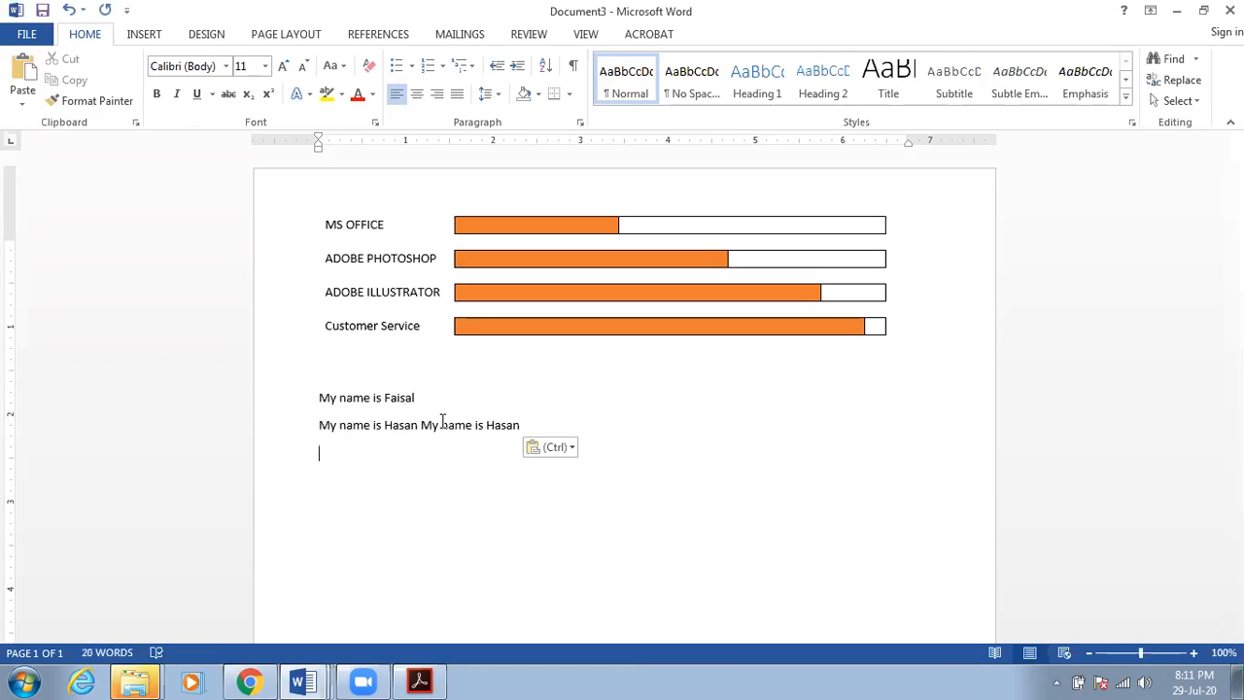
key(ctrl+v)
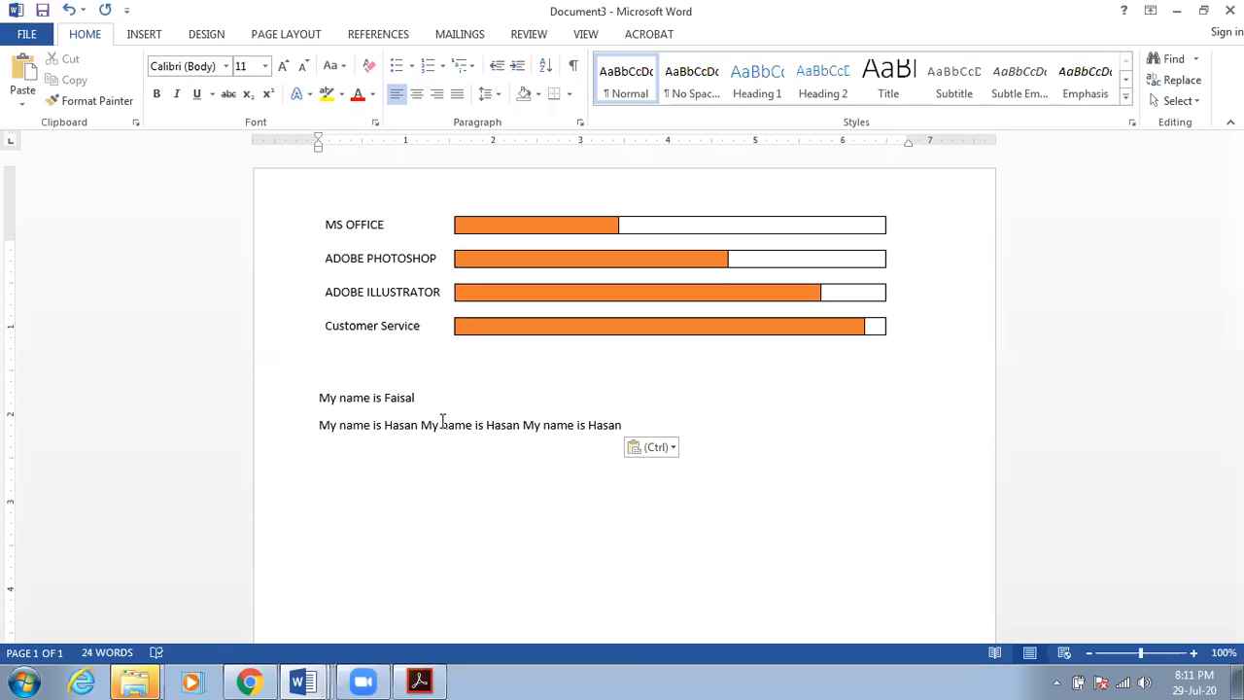
key(BackSpace)
key(ctrl+v)
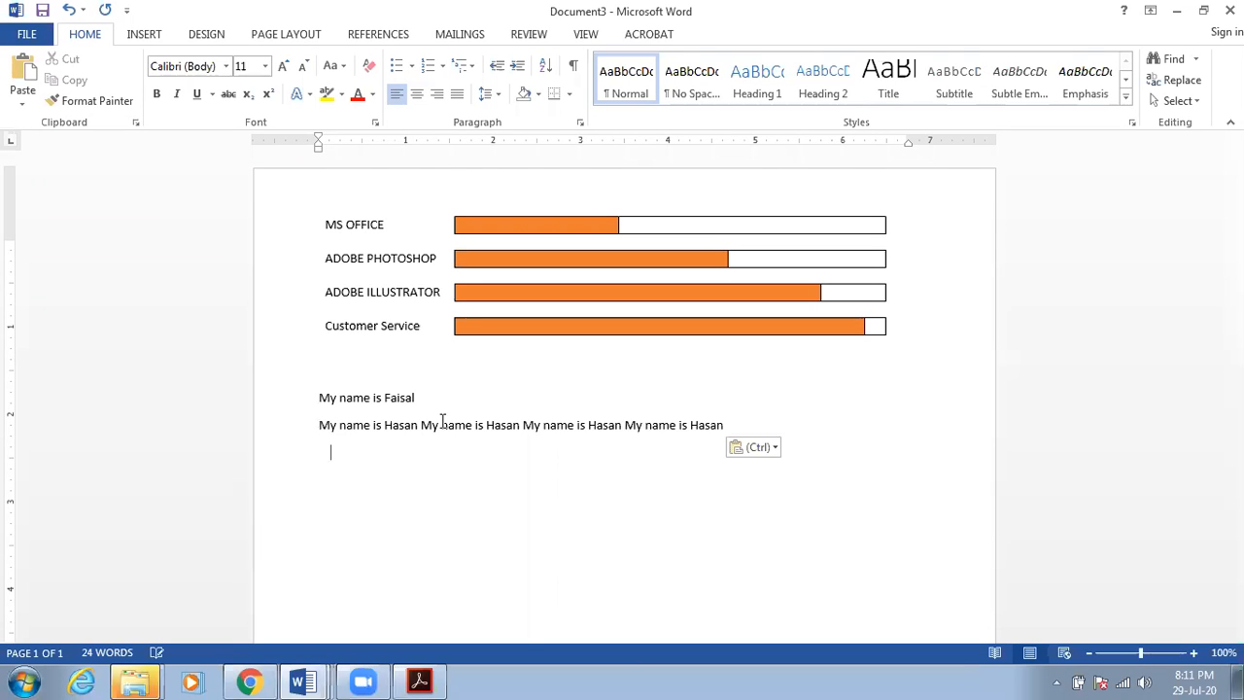
key(BackSpace)
key(ctrl+v)
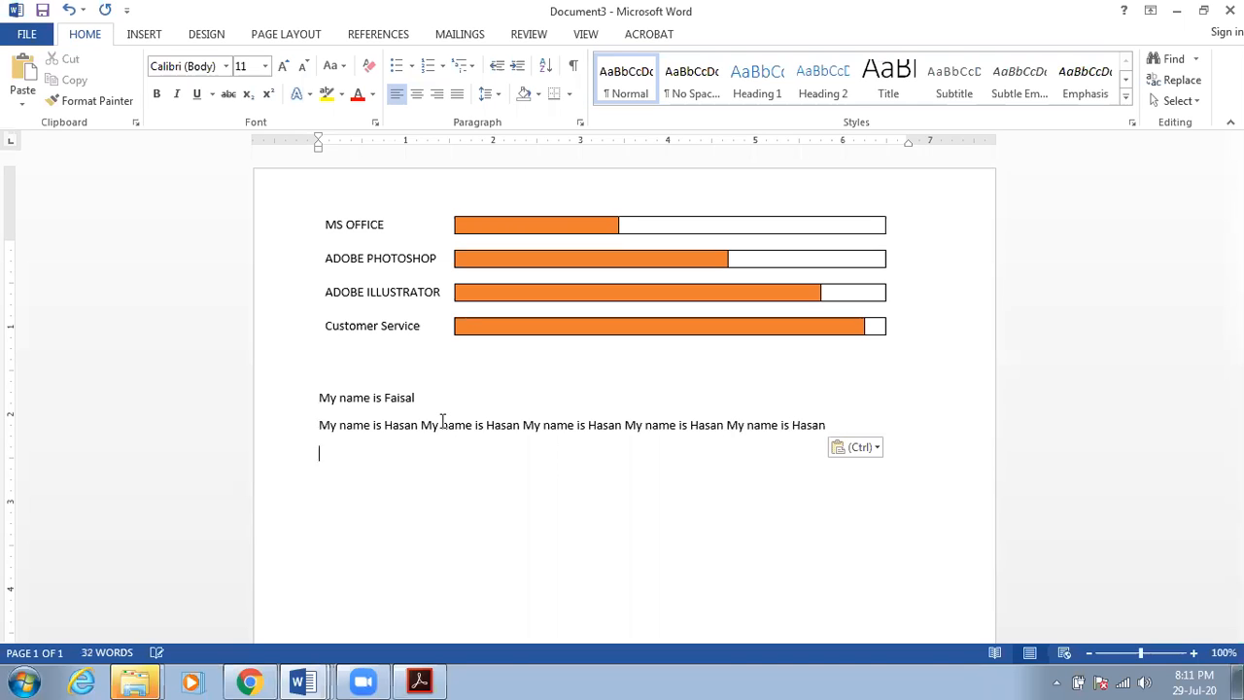
key(BackSpace)
key(ctrl+v)
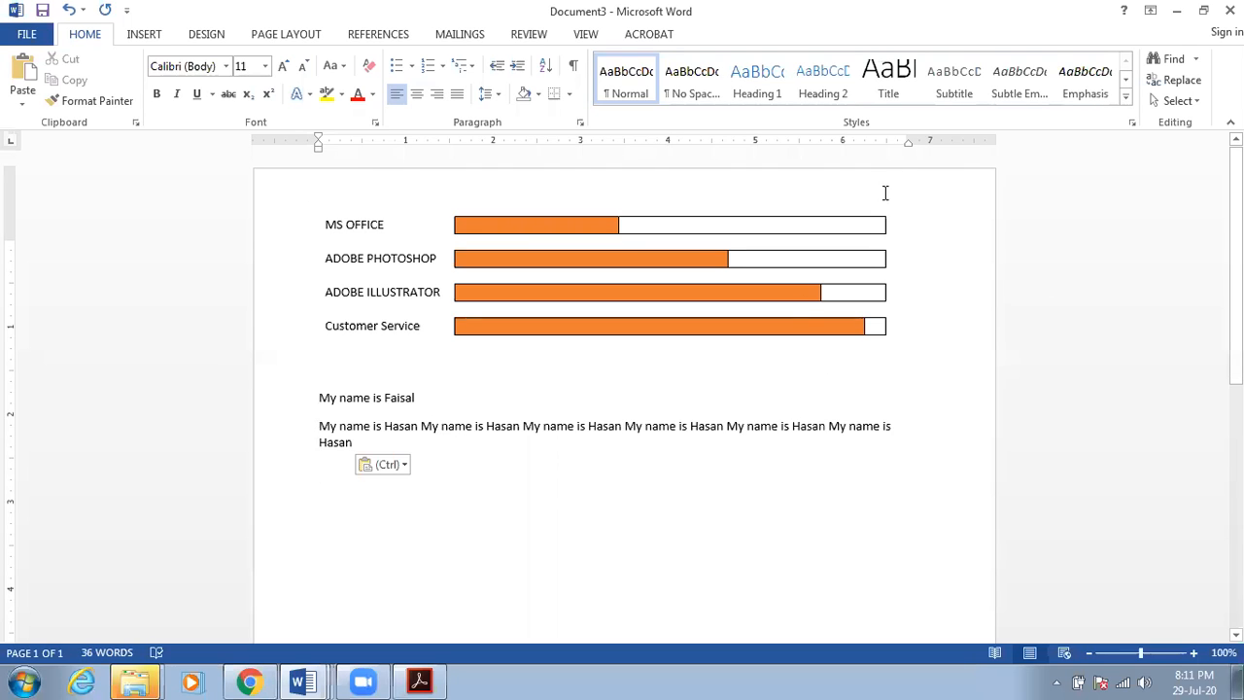
- Reduce the right page margin to about 0.4 inch
drag(905, 139, 961, 149)
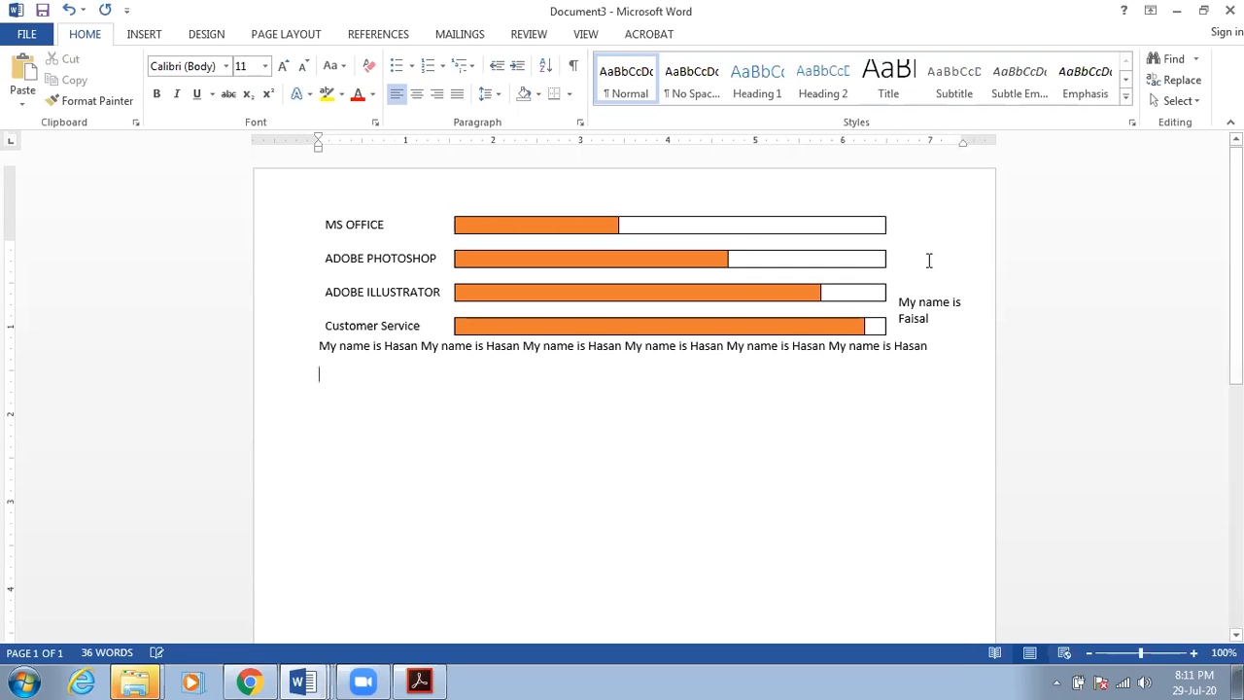
click(894, 300)
key(Return)
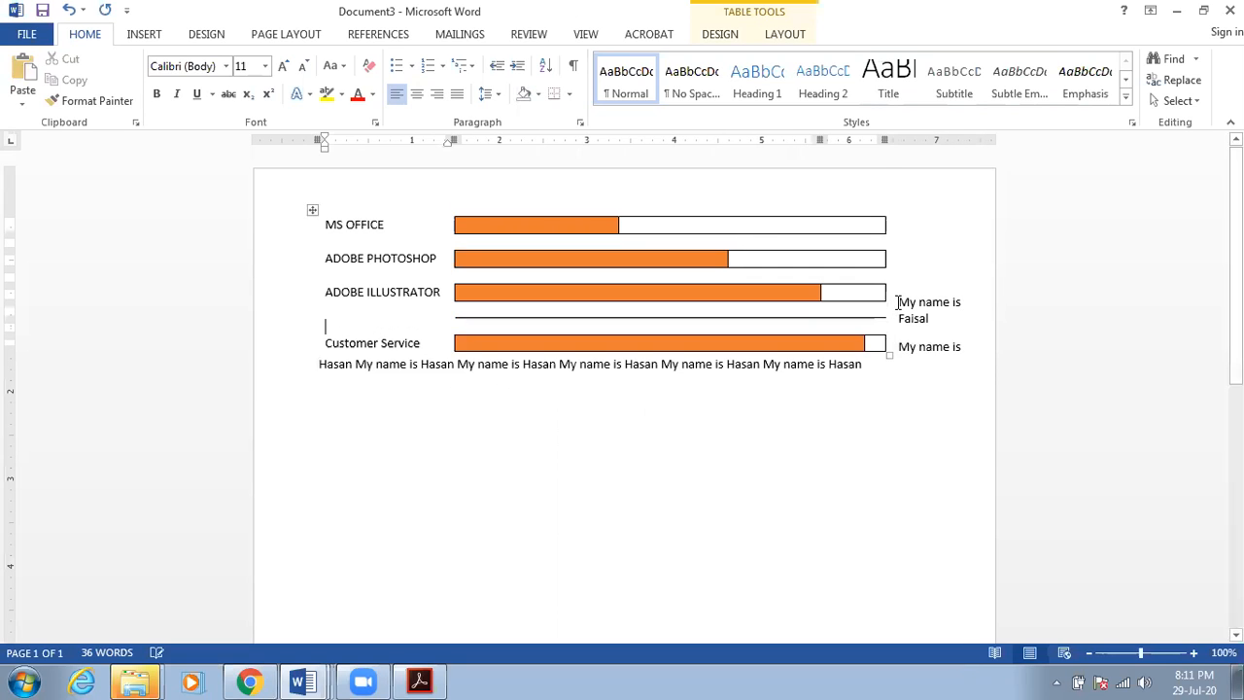
key(BackSpace)
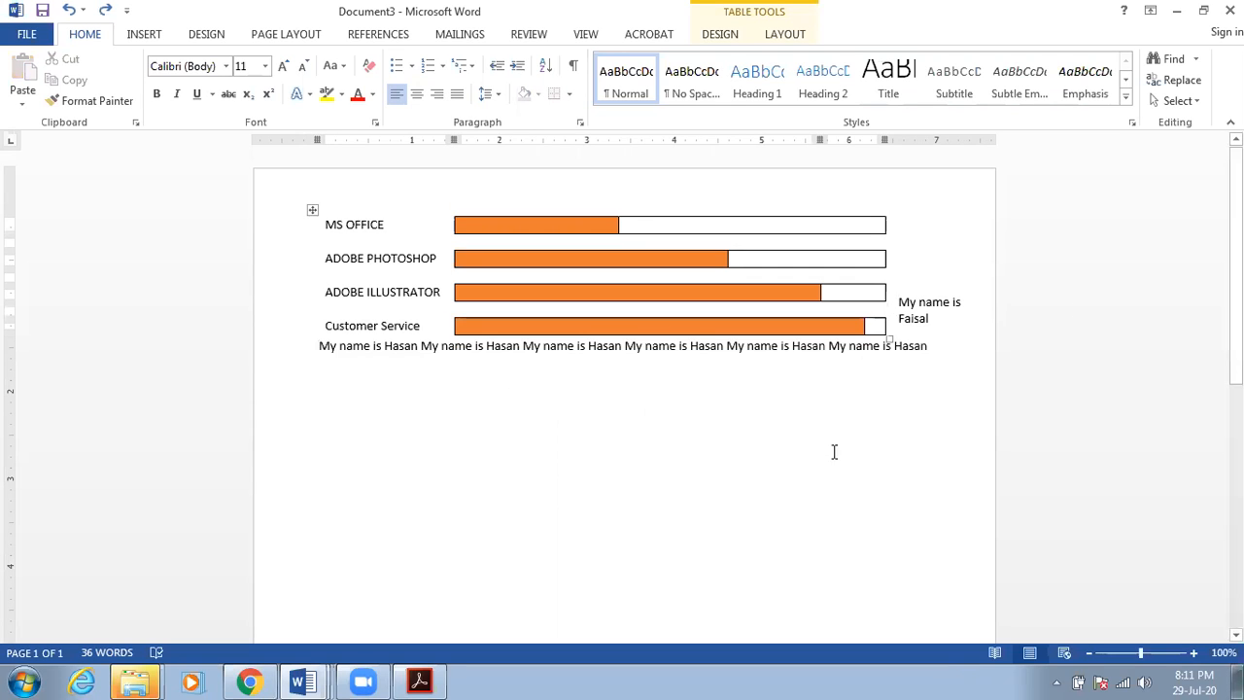
- Insert line breaks before the first "My name is" sentence beside the table to push it back below the table
click(896, 304)
key(Return)
key(Return)
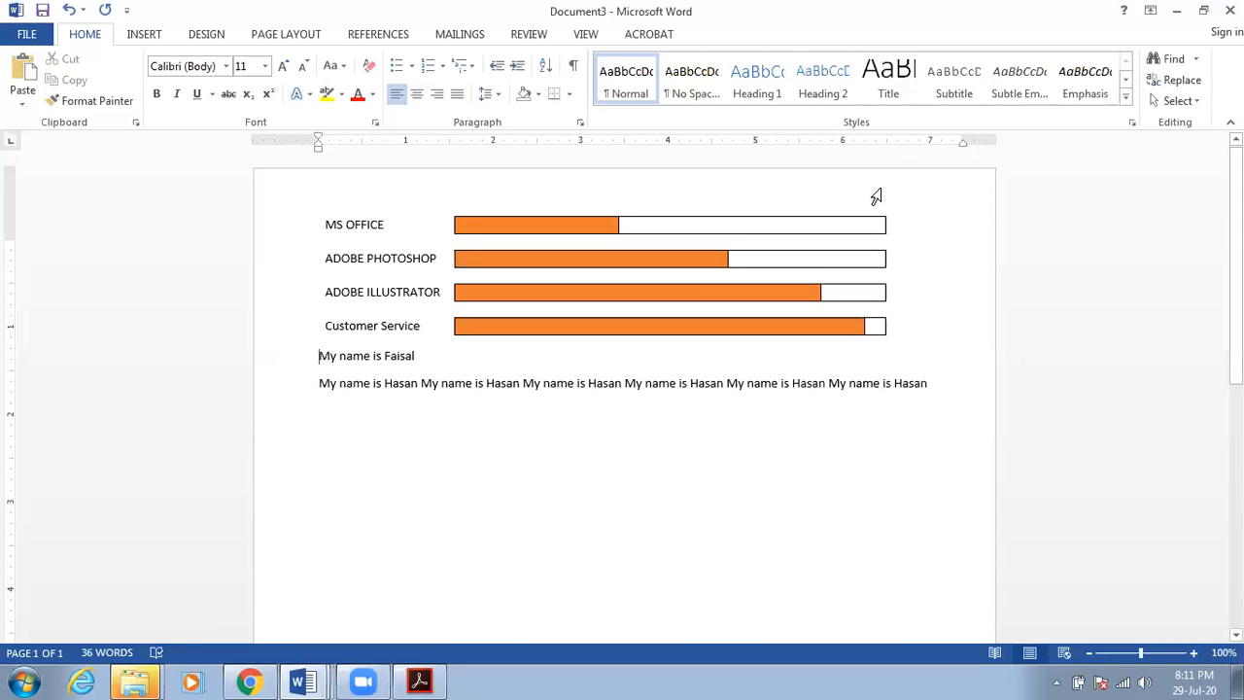
- Adjust the right page margin to about 0.6 inch
drag(962, 140, 936, 139)
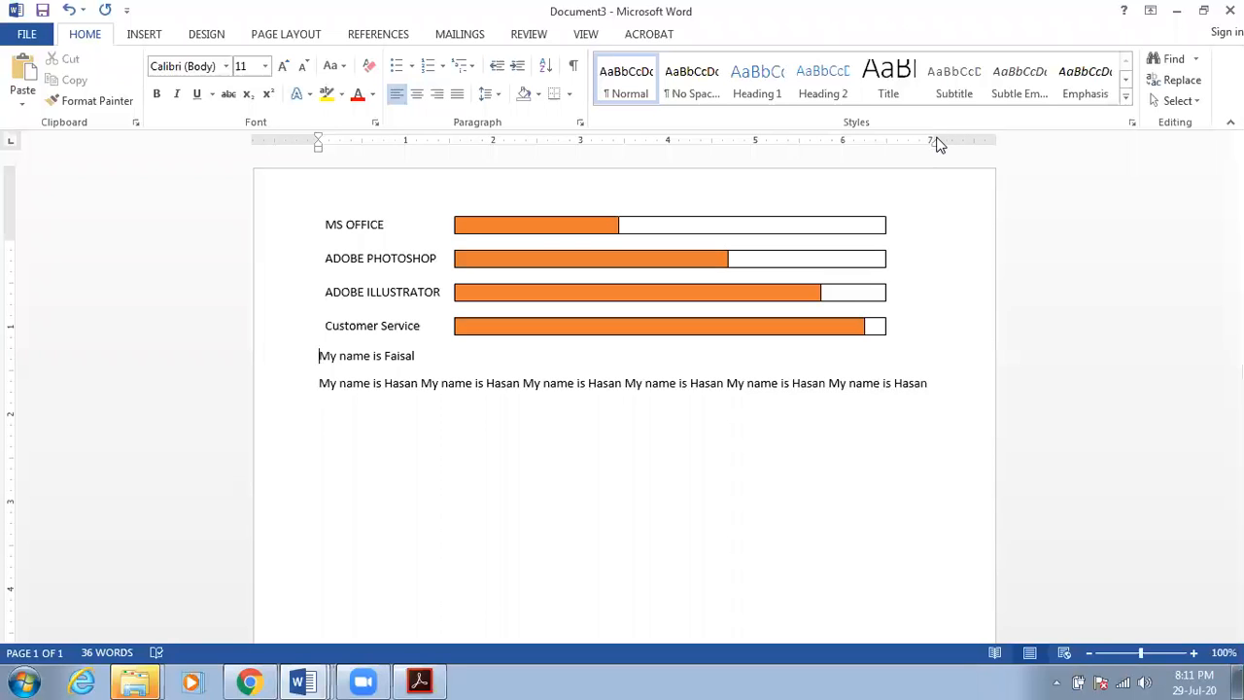
mouse_move(933, 141)
mouse_down()
mouse_move(446, 156)
mouse_move(686, 156)
mouse_up()
drag(799, 148, 940, 143)
click(942, 379)
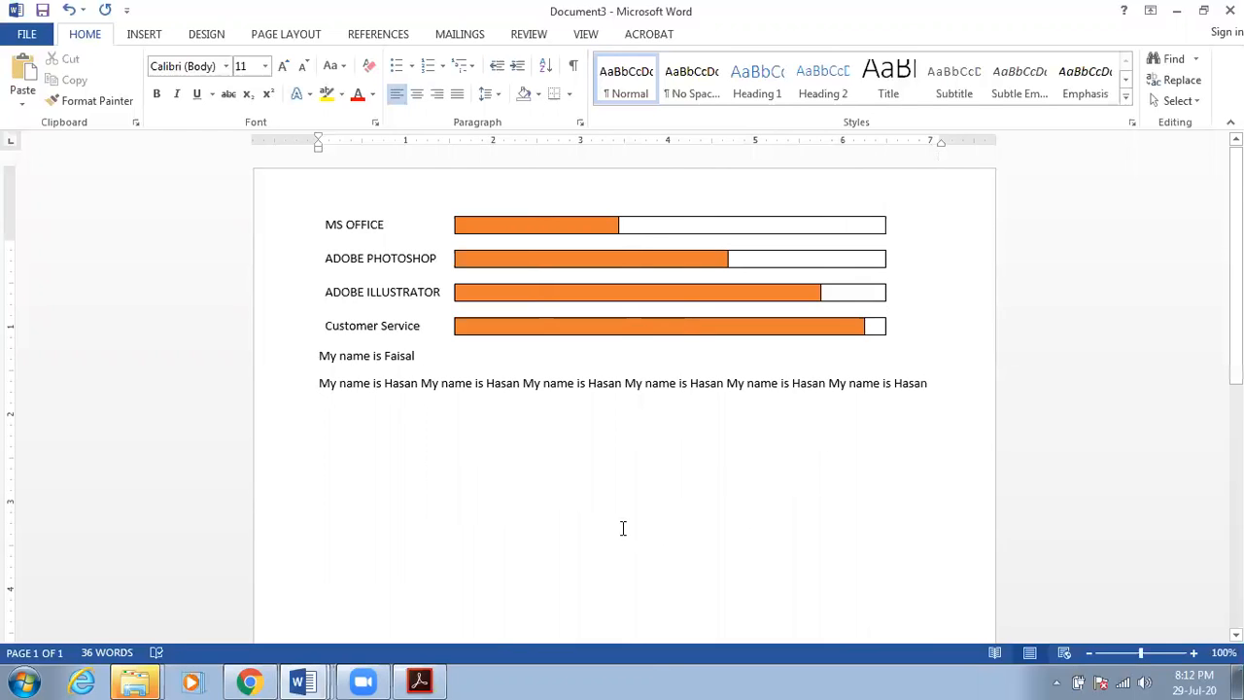
scroll(623, 528, down, 2)
scroll(625, 526, down, 3)
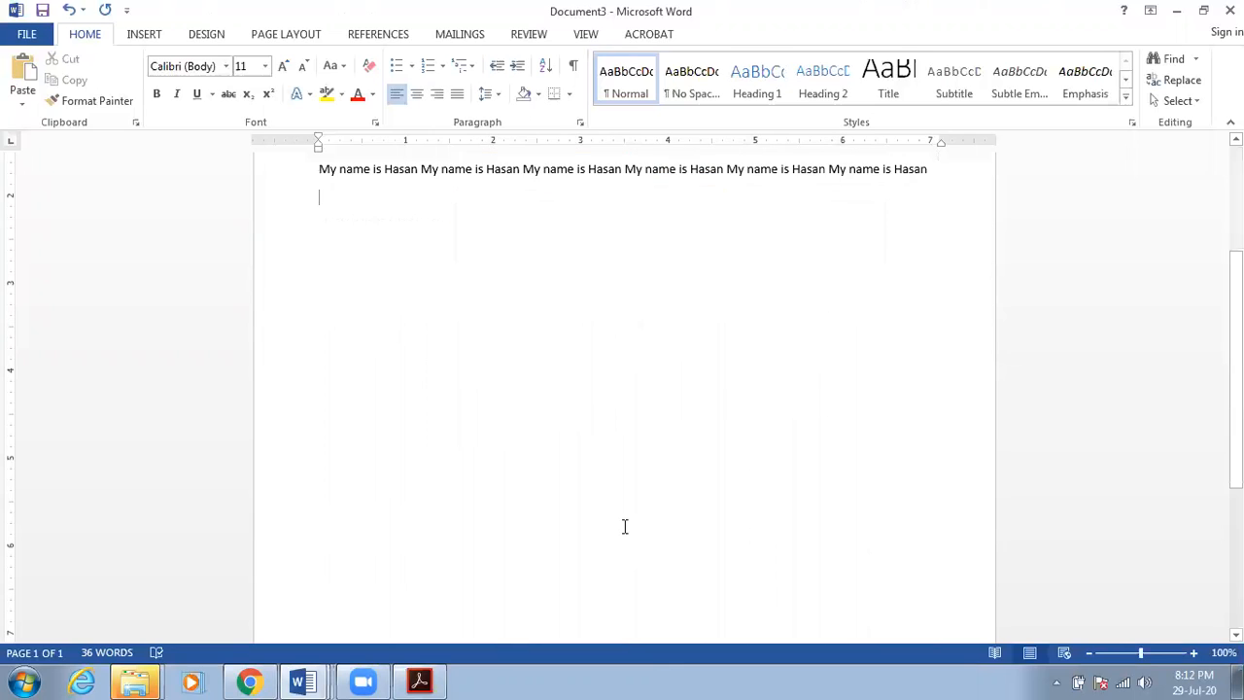
- Draw a rectangle about 2.14" high and 2.01" wide below the "My name is" sentences
scroll(625, 526, up, 3)
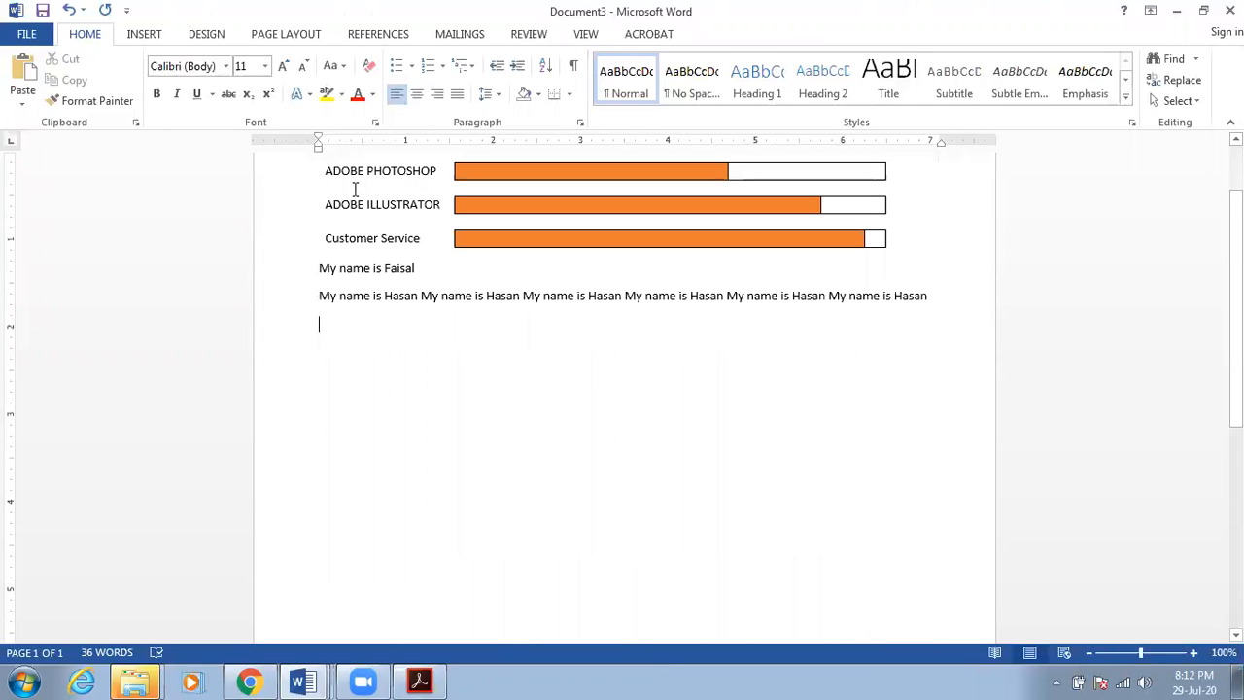
click(136, 34)
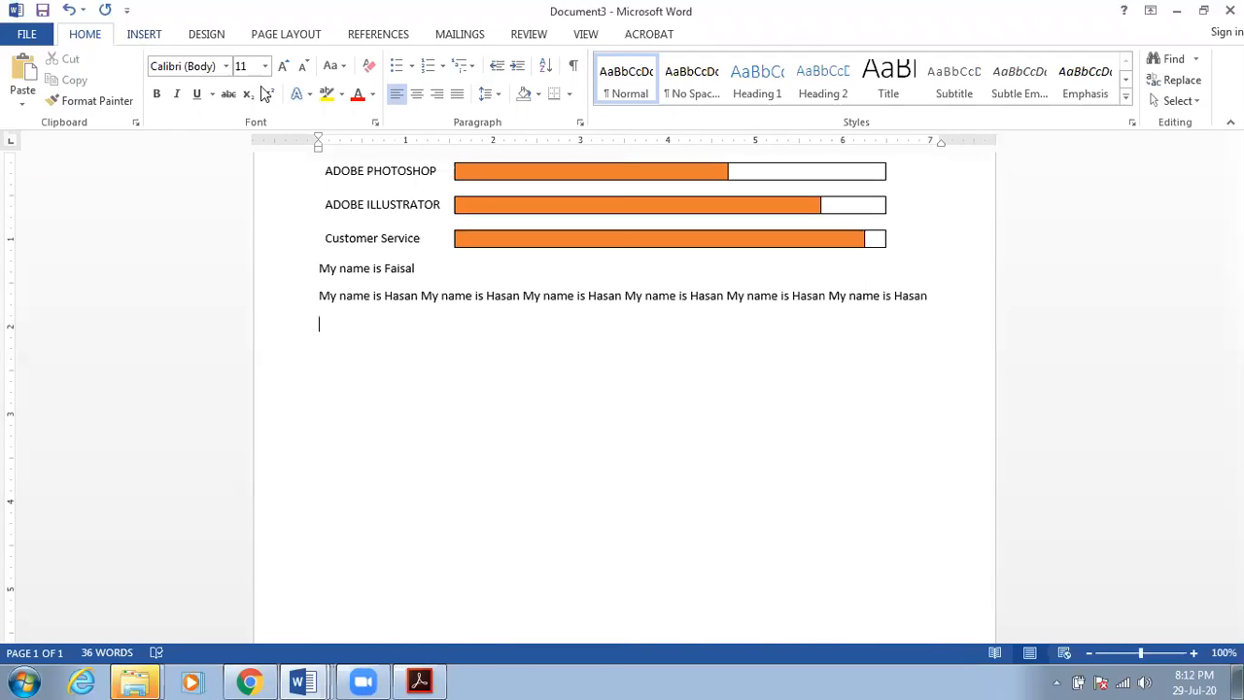
click(259, 93)
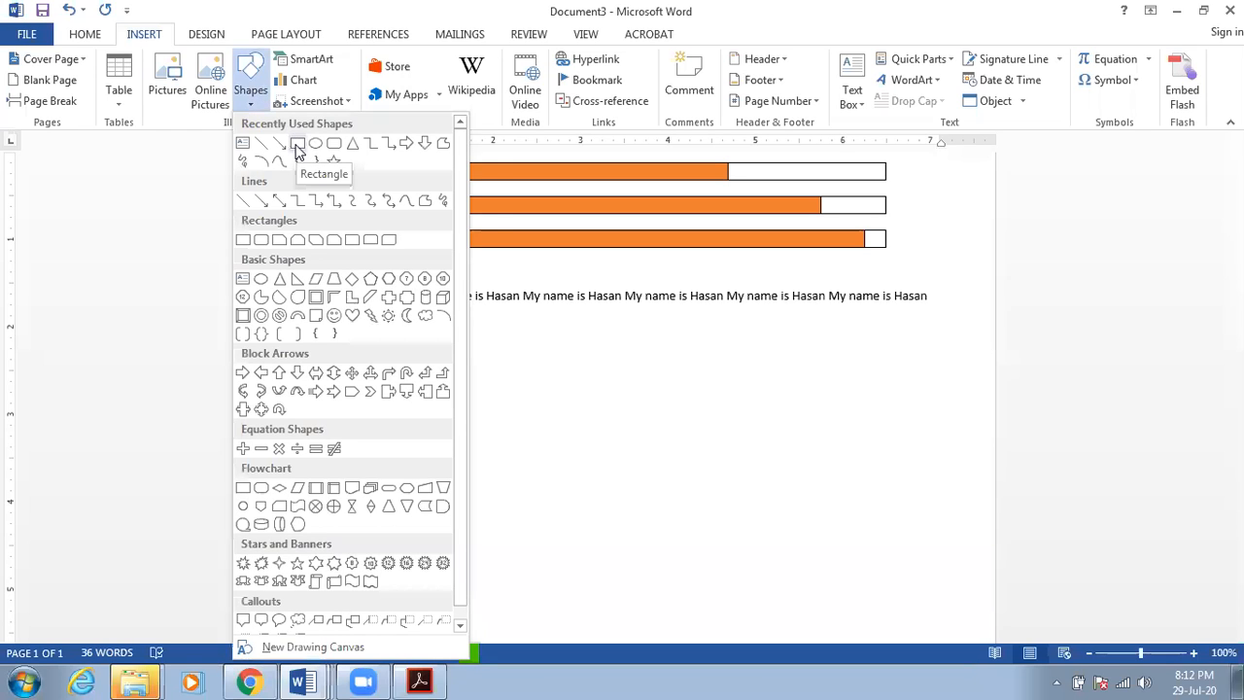
click(297, 145)
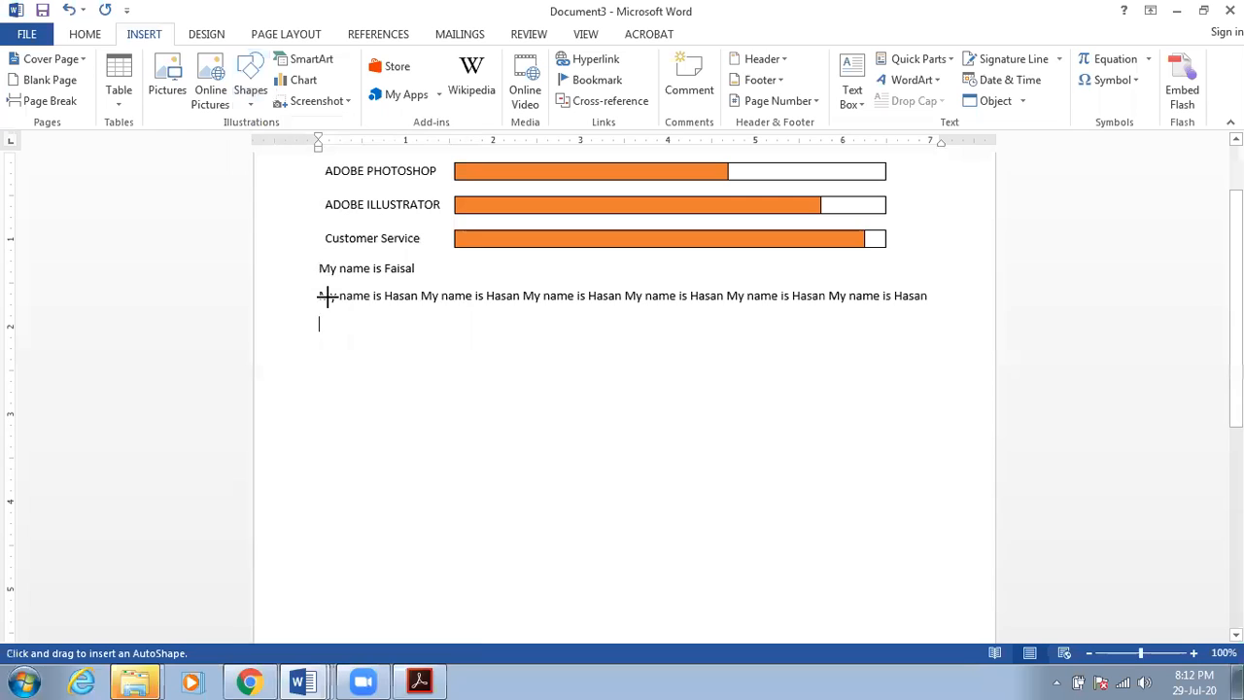
mouse_move(322, 319)
mouse_down()
mouse_move(514, 438)
mouse_move(489, 502)
mouse_move(499, 505)
mouse_up()
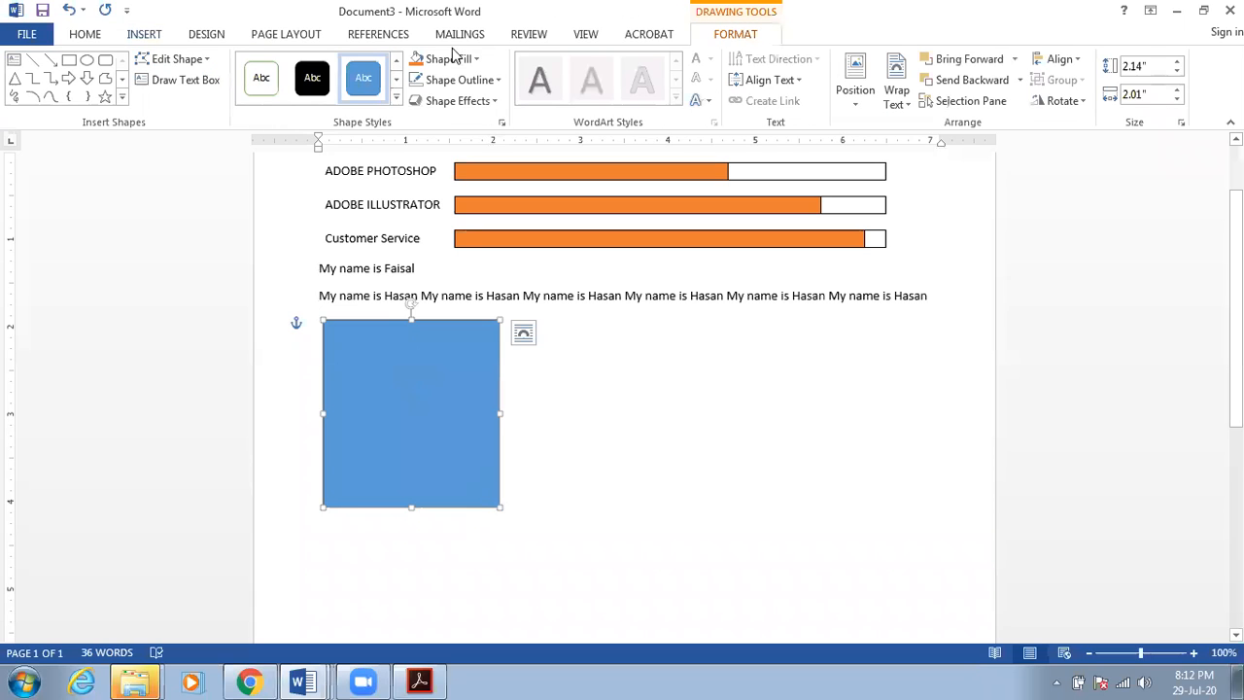
- Fill the rectangle with the house icon picture from the Icons folder on the Desktop
click(476, 60)
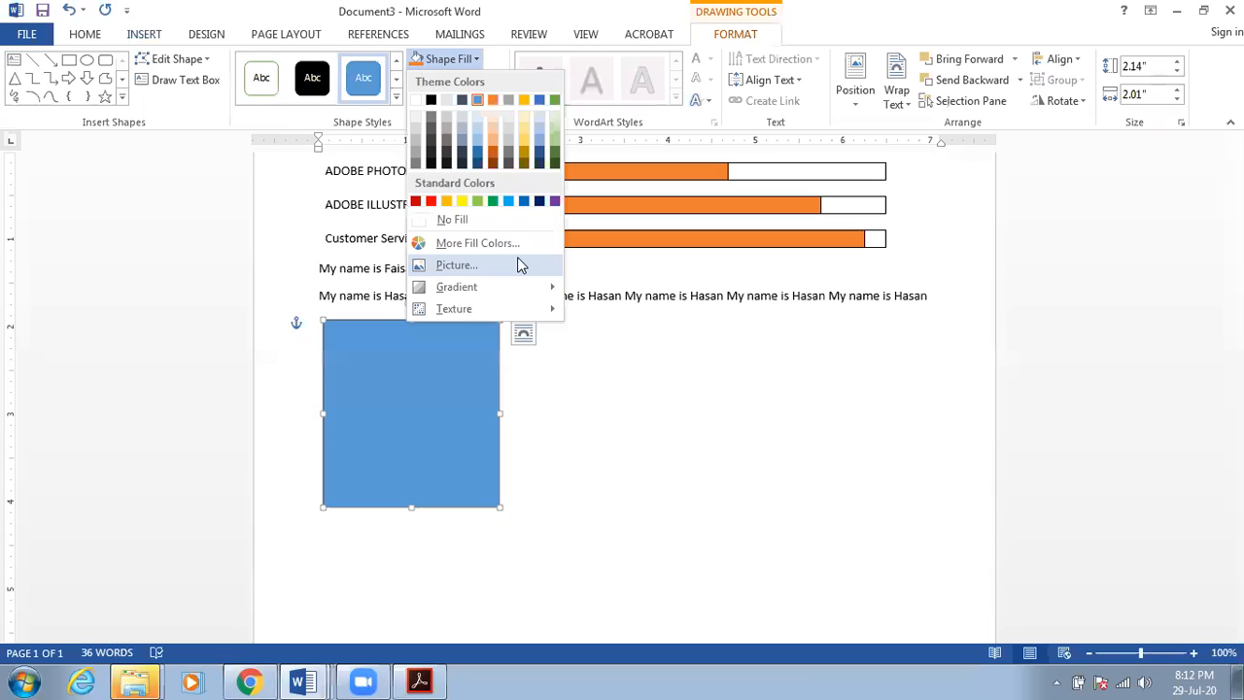
click(517, 266)
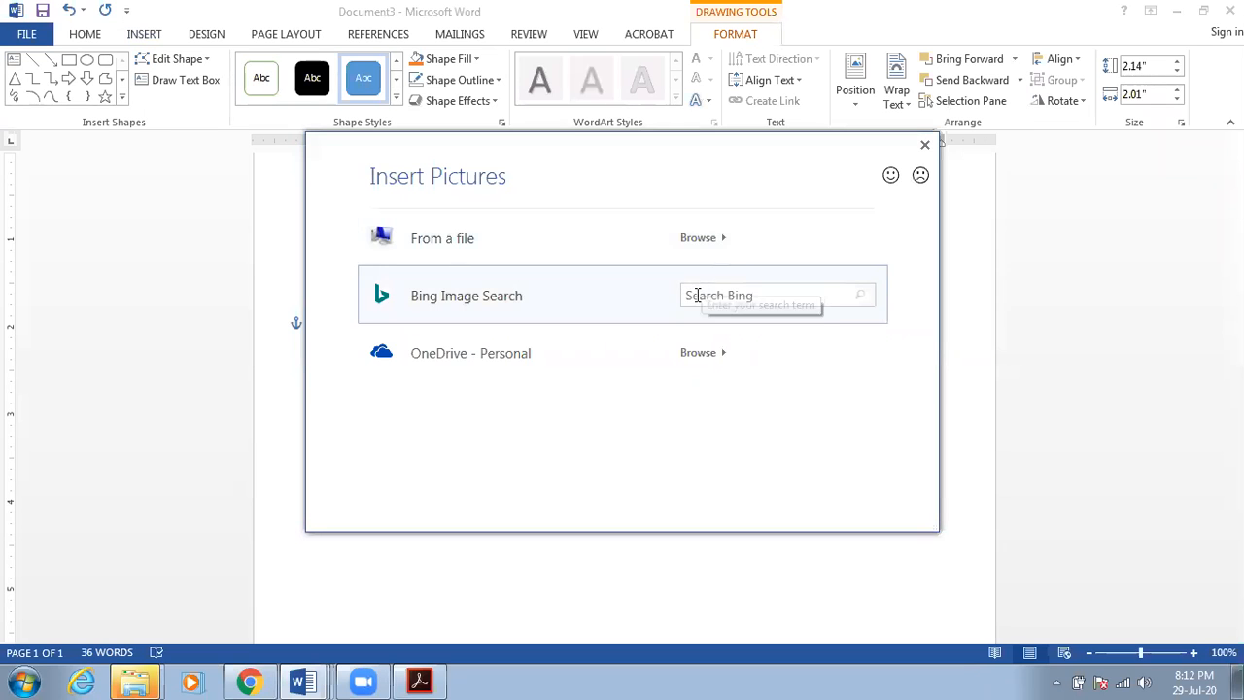
click(724, 243)
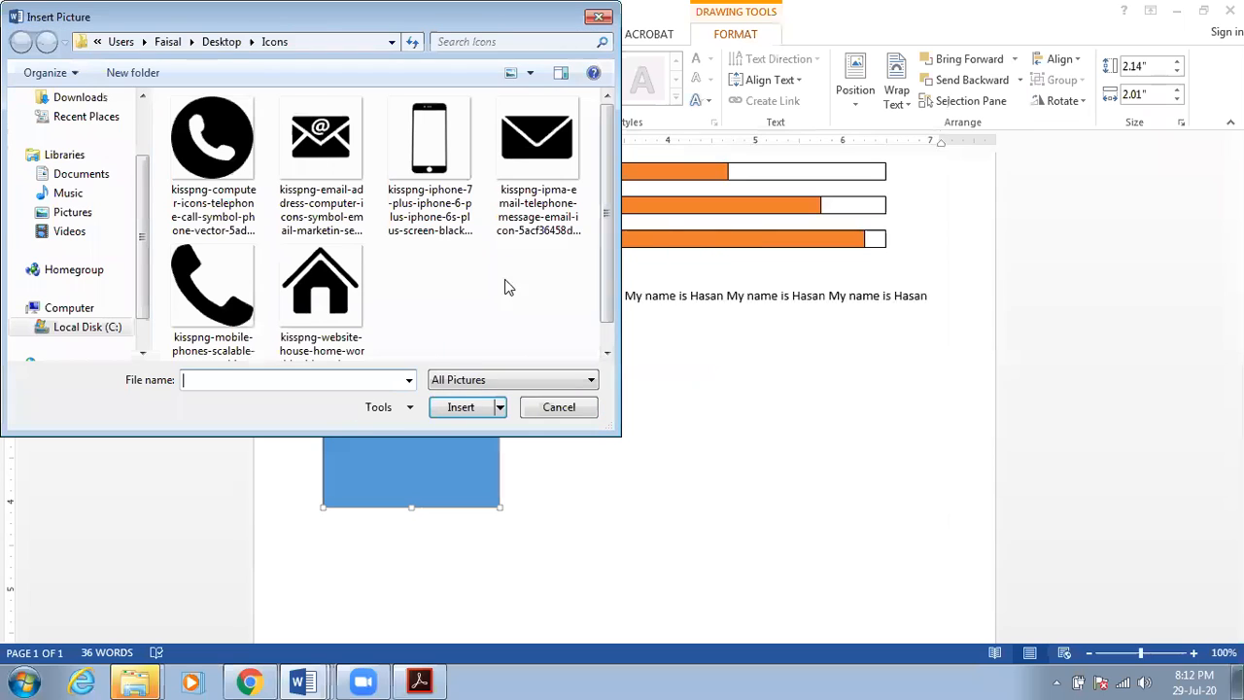
click(335, 303)
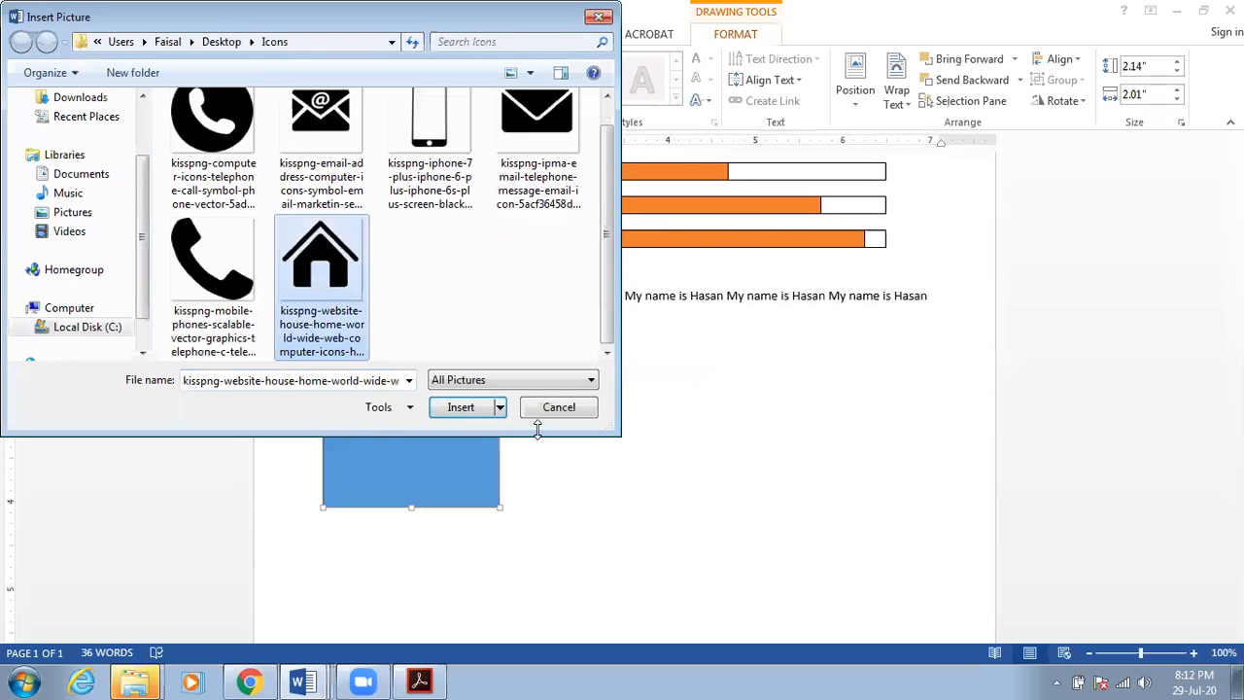
click(472, 409)
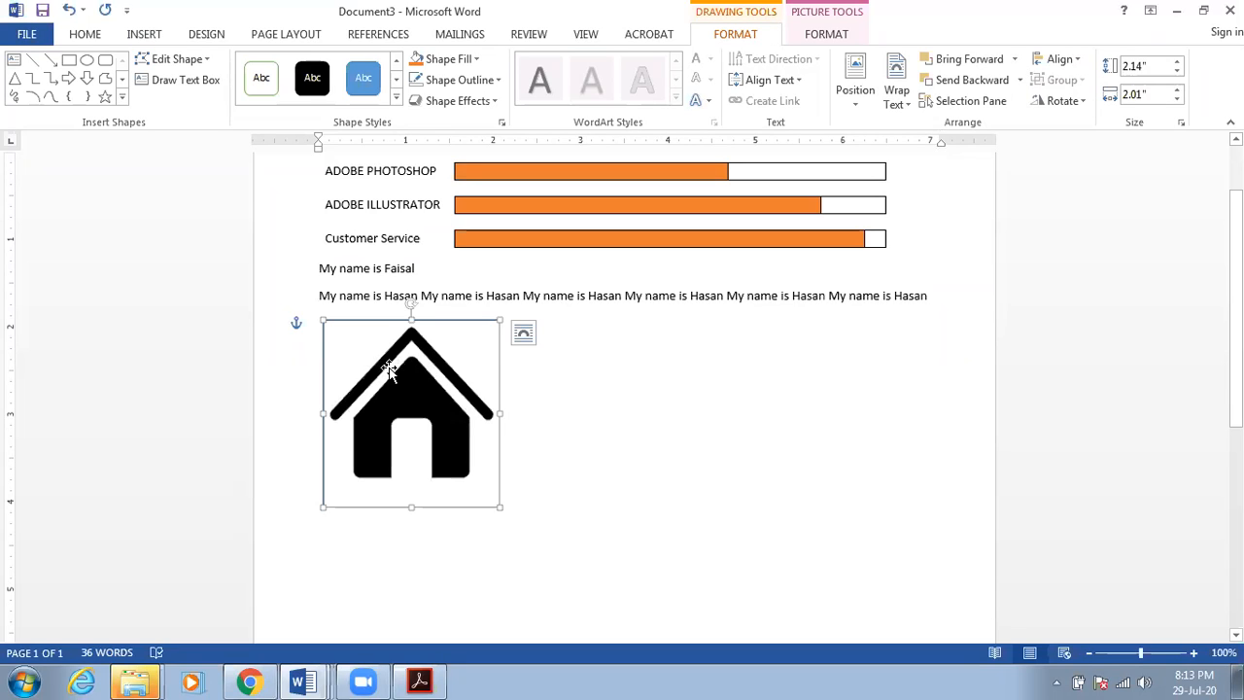
click(334, 342)
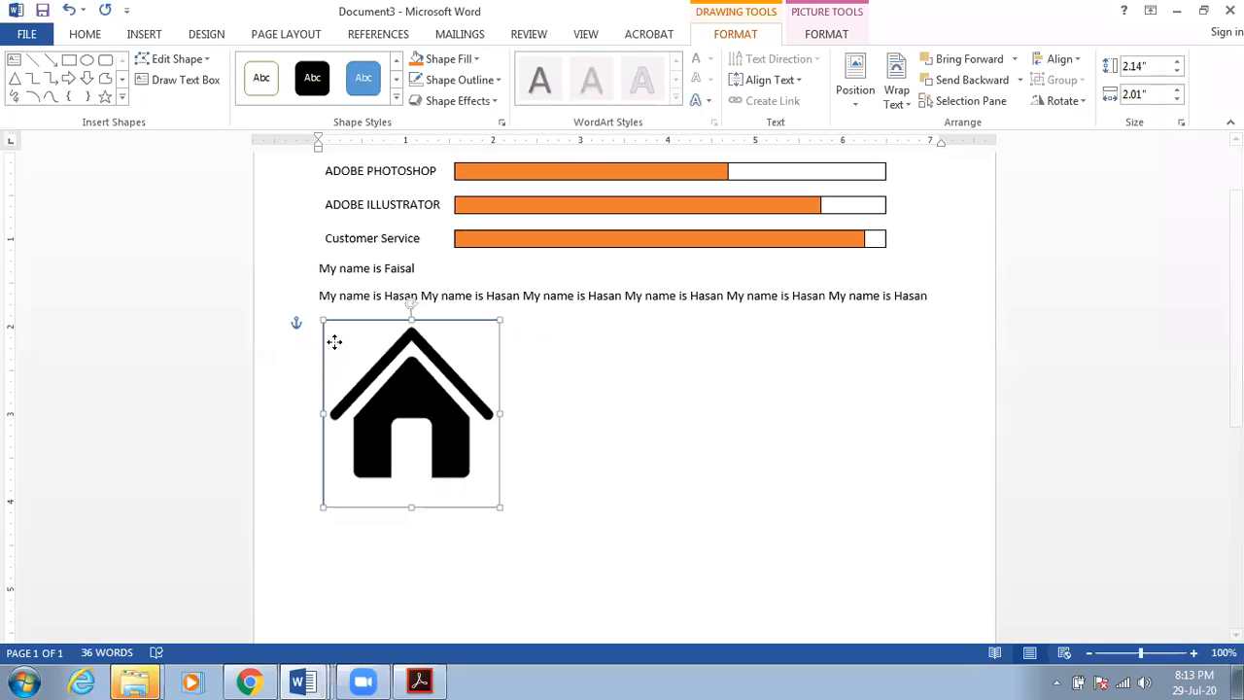
drag(334, 342, 533, 373)
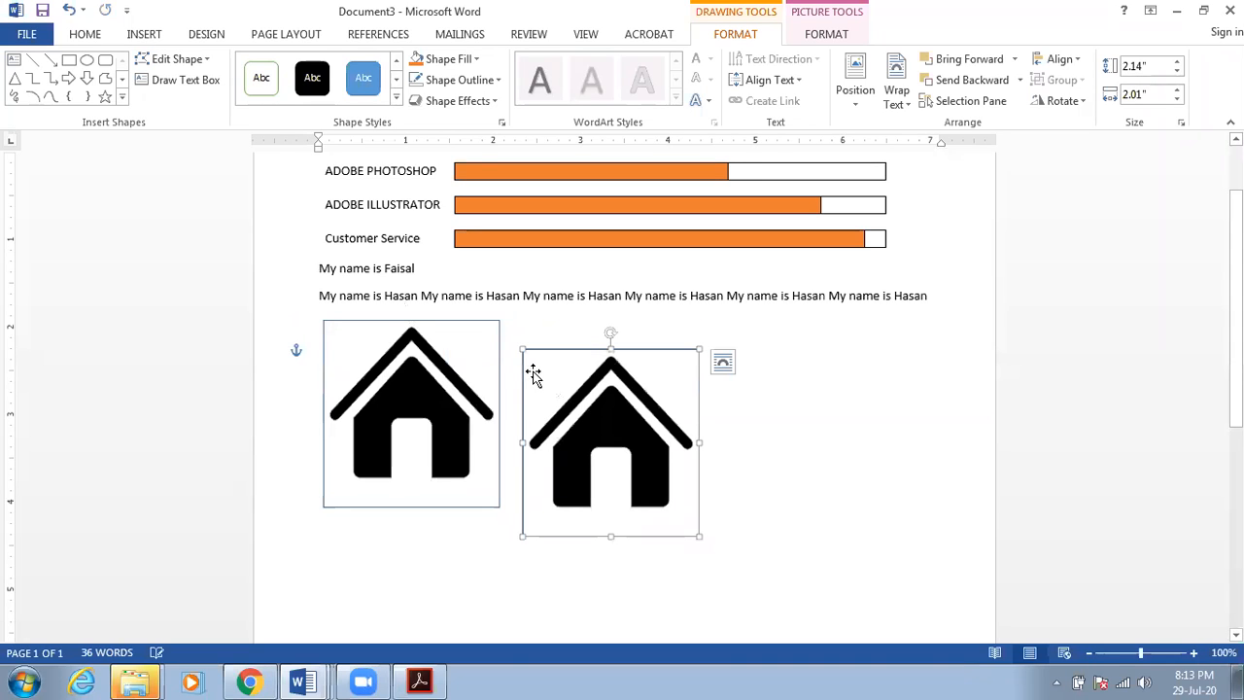
key(ctrl+z)
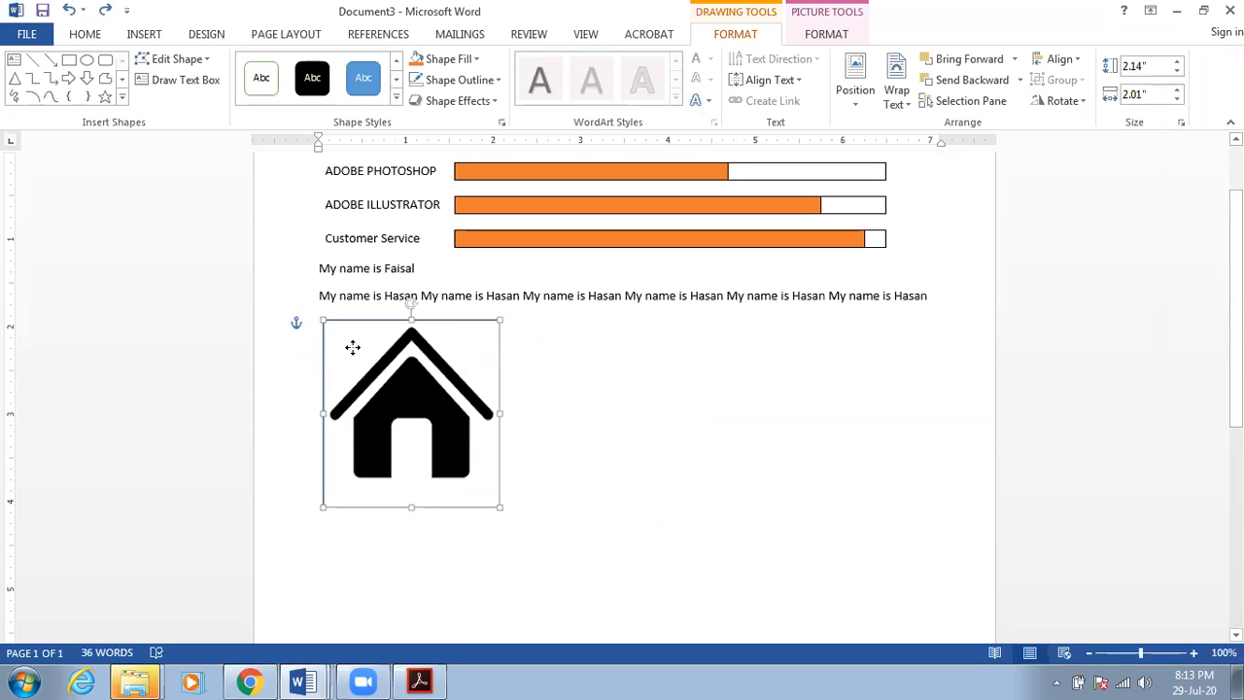
- Duplicate the house picture straight across to its right, level with the original
drag(352, 347, 568, 356)
drag(568, 356, 571, 356)
click(383, 391)
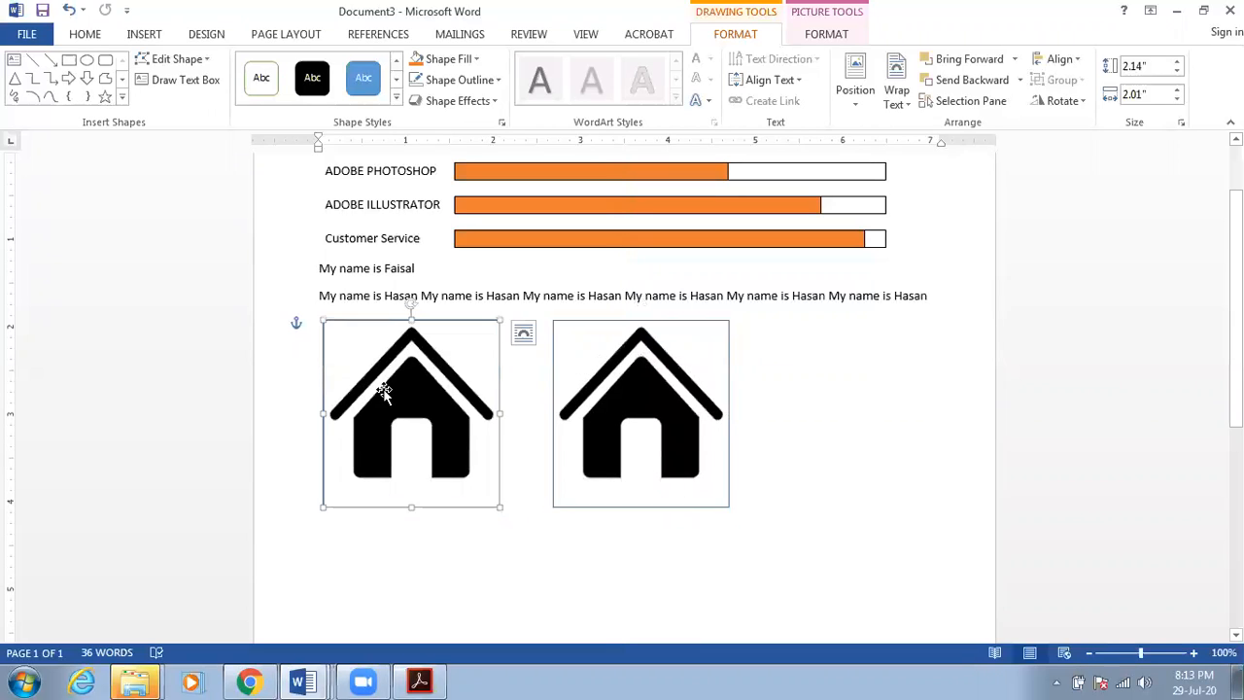
- Duplicate the original house picture straight below itself, and copy that one across to form a second row of two
scroll(381, 392, down, 3)
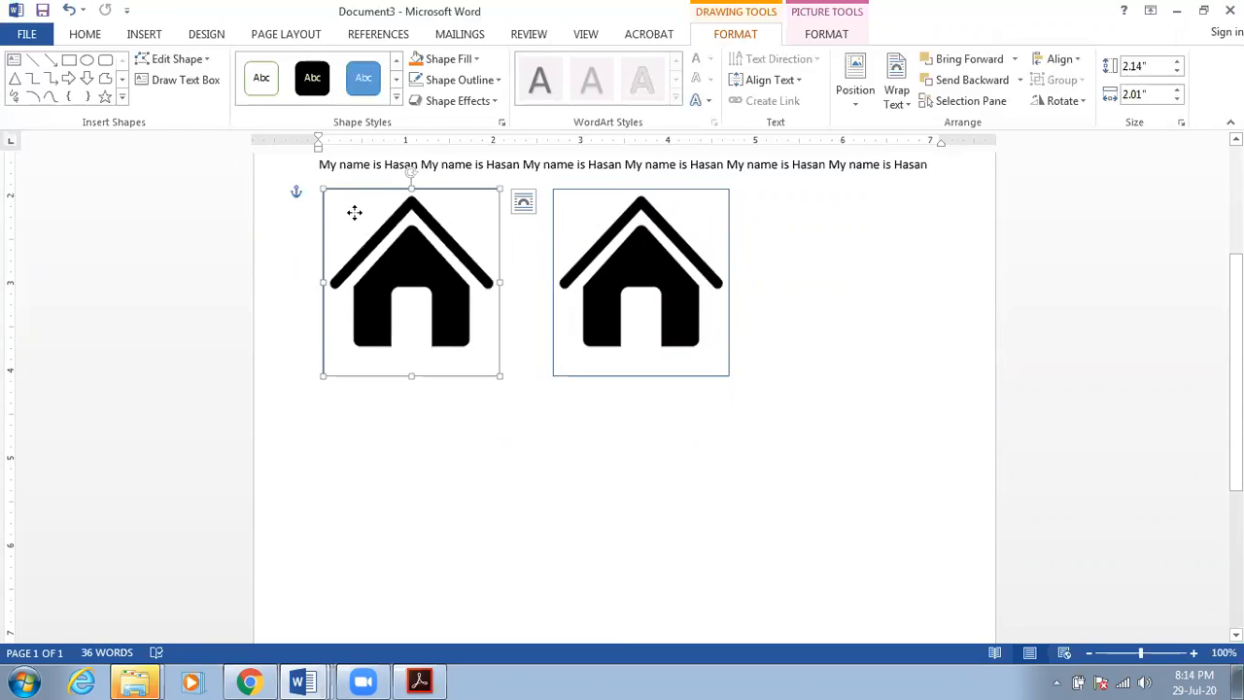
drag(354, 215, 336, 436)
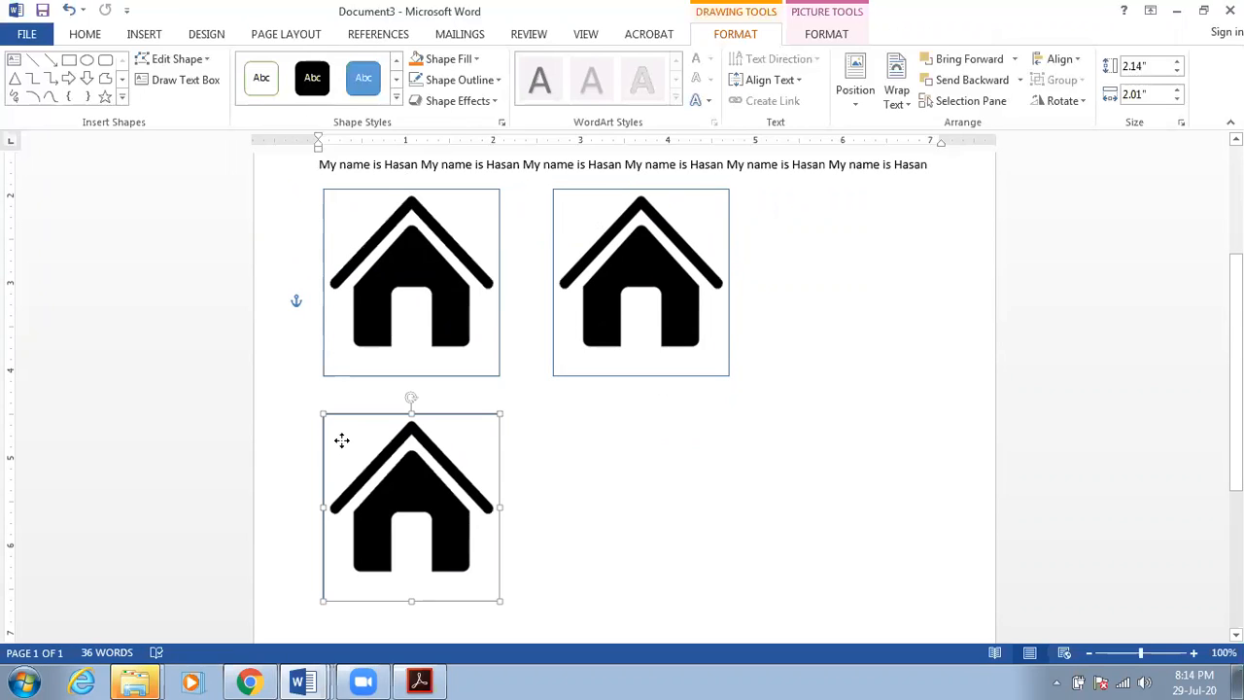
drag(364, 438, 568, 442)
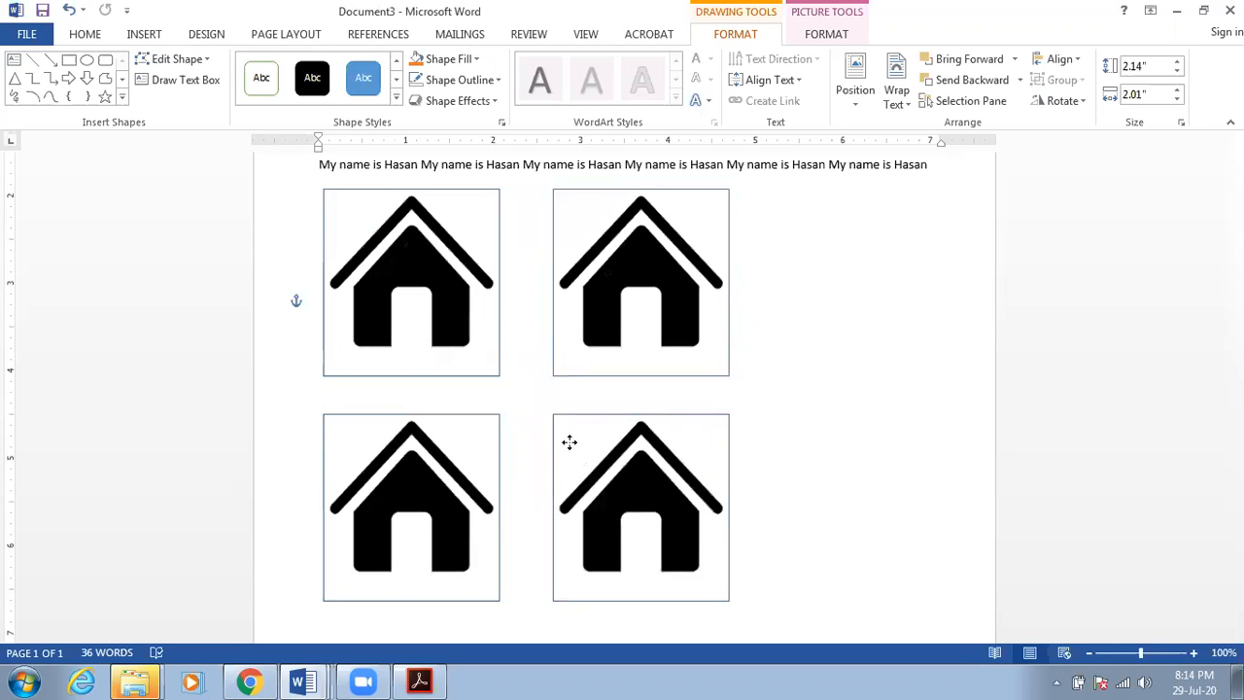
- Add a third column of house pictures by duplicating the second row's last picture rightward and copying it up level with the first row
click(573, 449)
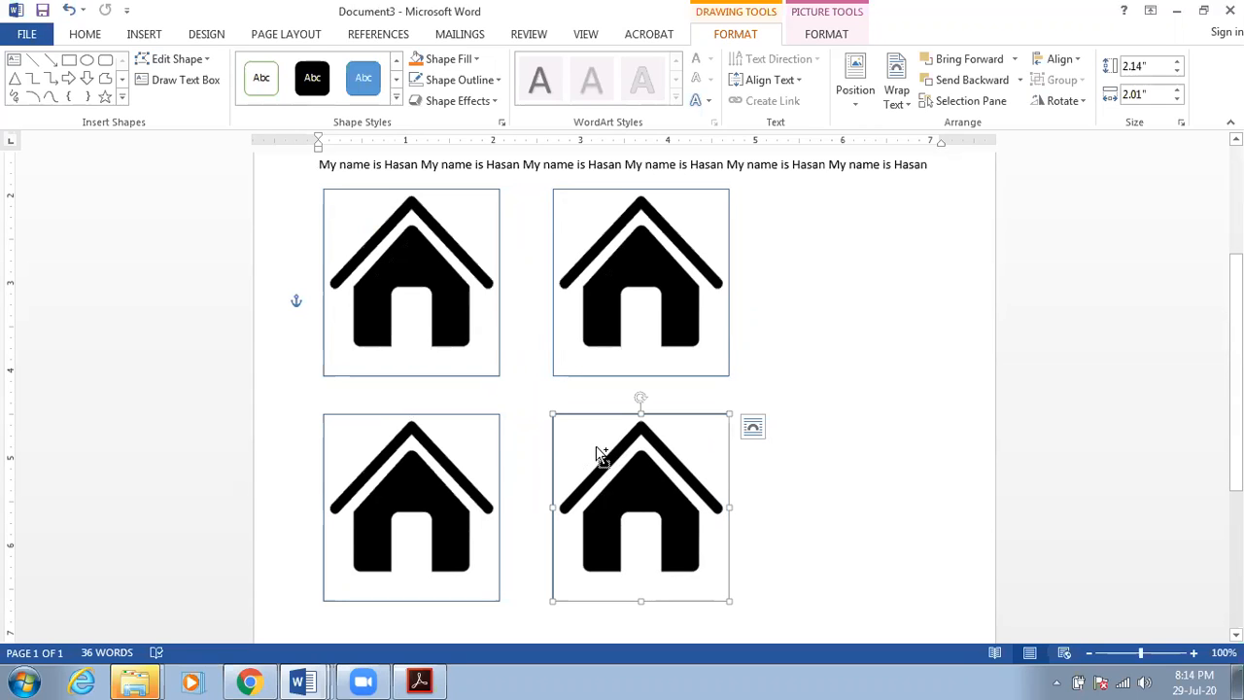
drag(641, 451, 811, 478)
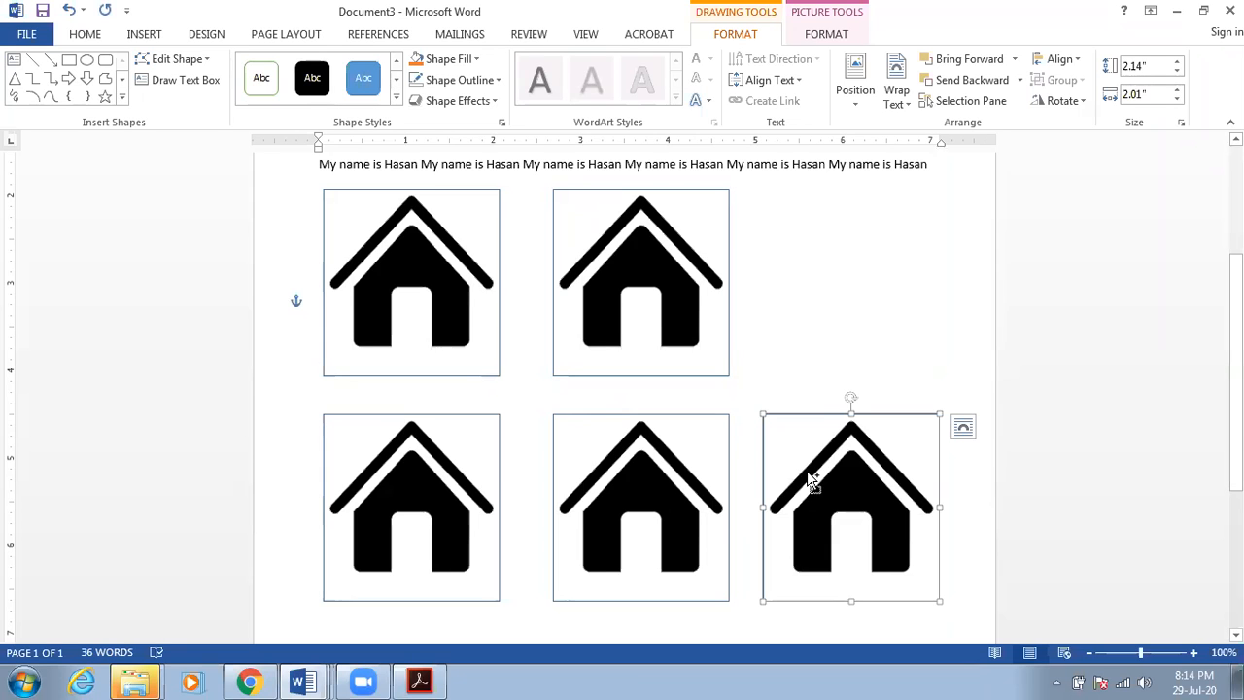
drag(804, 473, 789, 240)
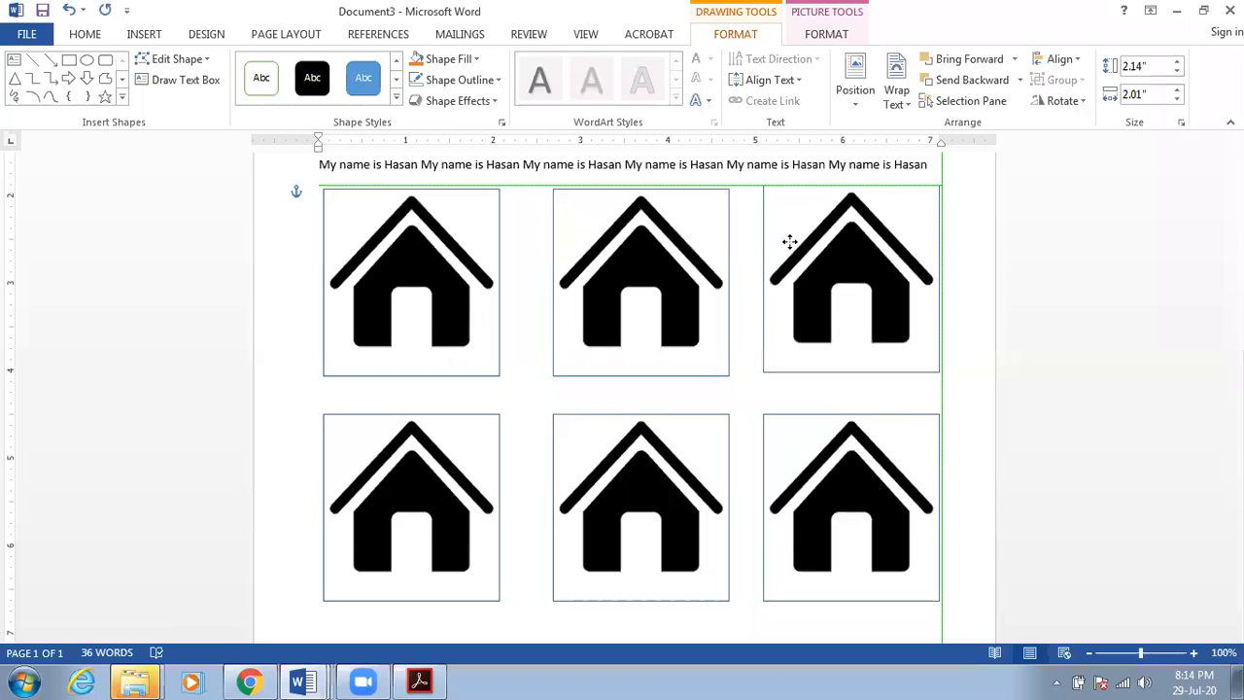
drag(789, 242, 788, 239)
drag(789, 238, 789, 249)
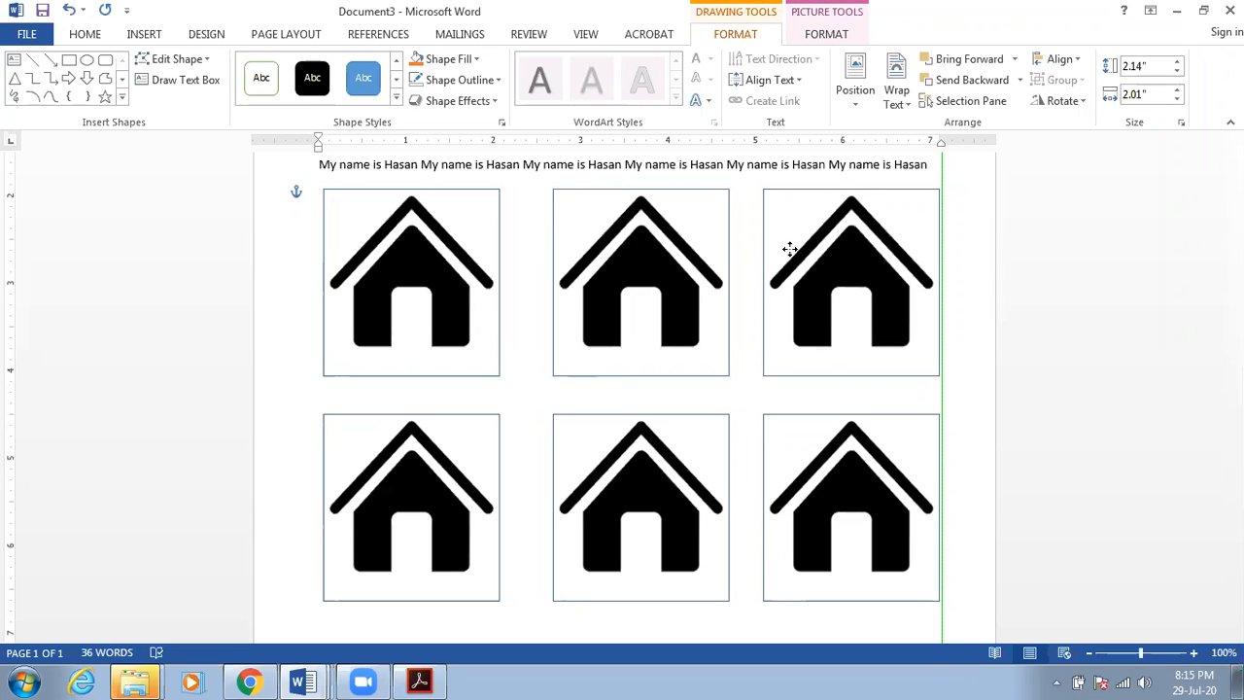
drag(718, 314, 718, 314)
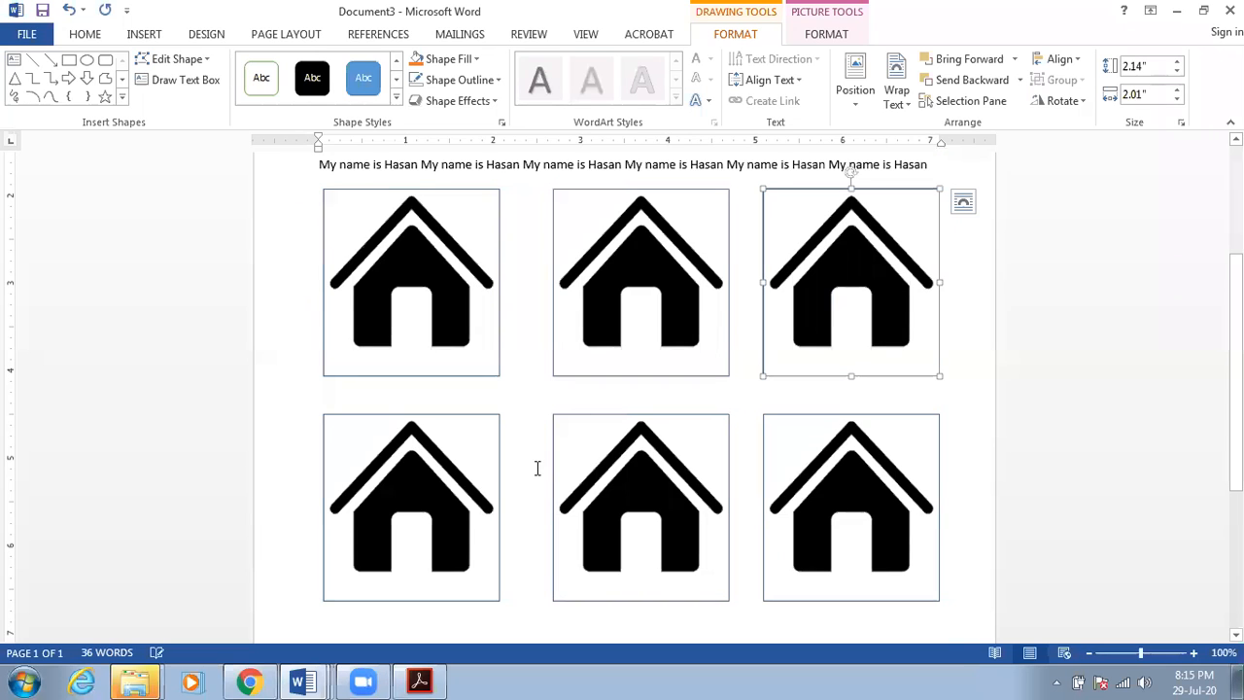
- Duplicate the second row's middle house picture below itself to start a third row
scroll(569, 444, down, 3)
click(420, 361)
scroll(416, 364, down, 2)
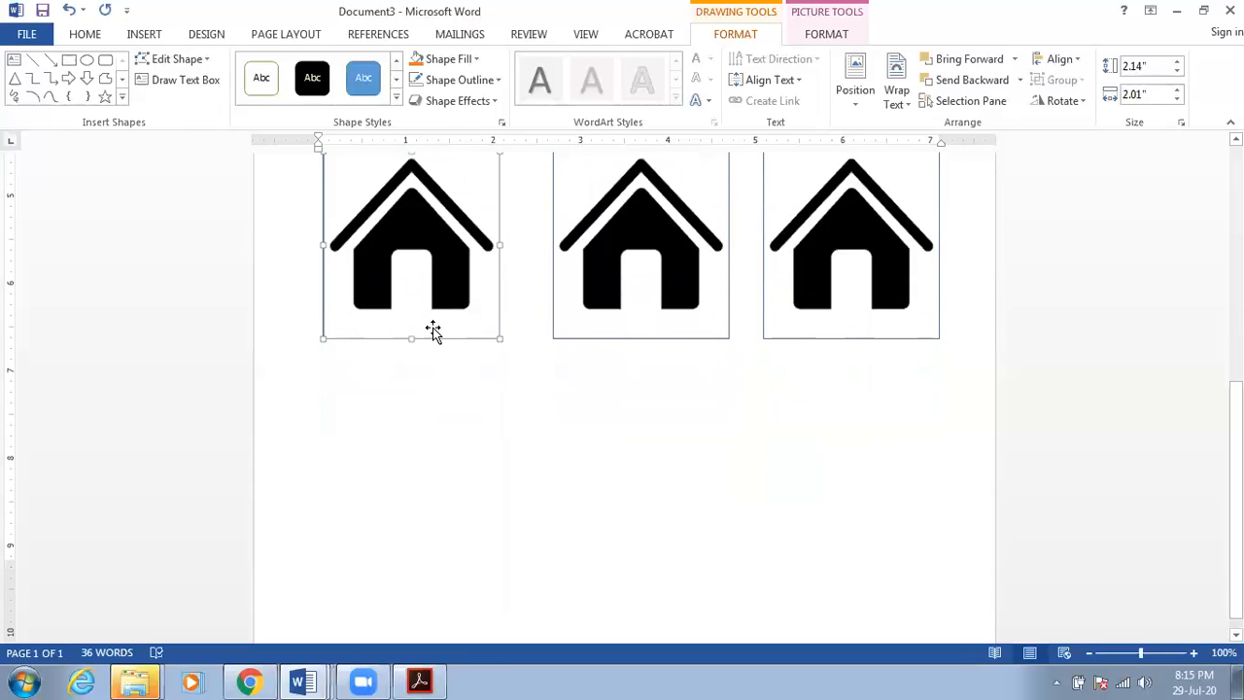
click(663, 313)
scroll(605, 315, up, 2)
scroll(605, 320, down, 1)
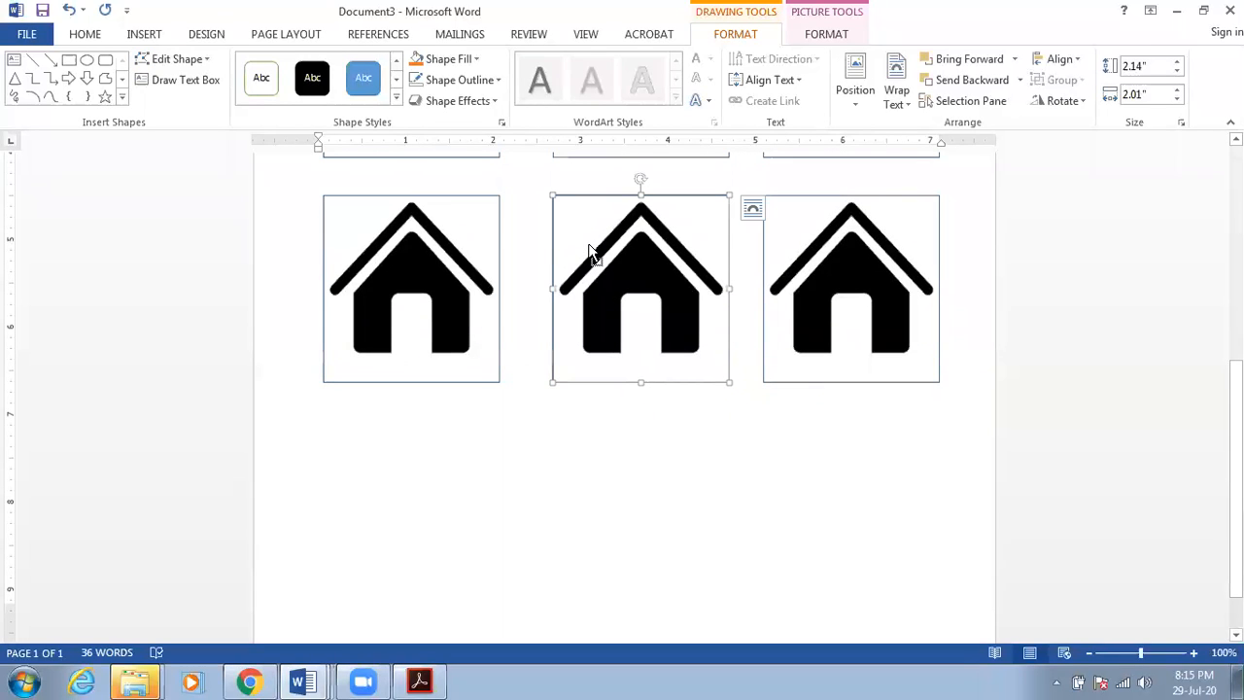
drag(583, 247, 666, 455)
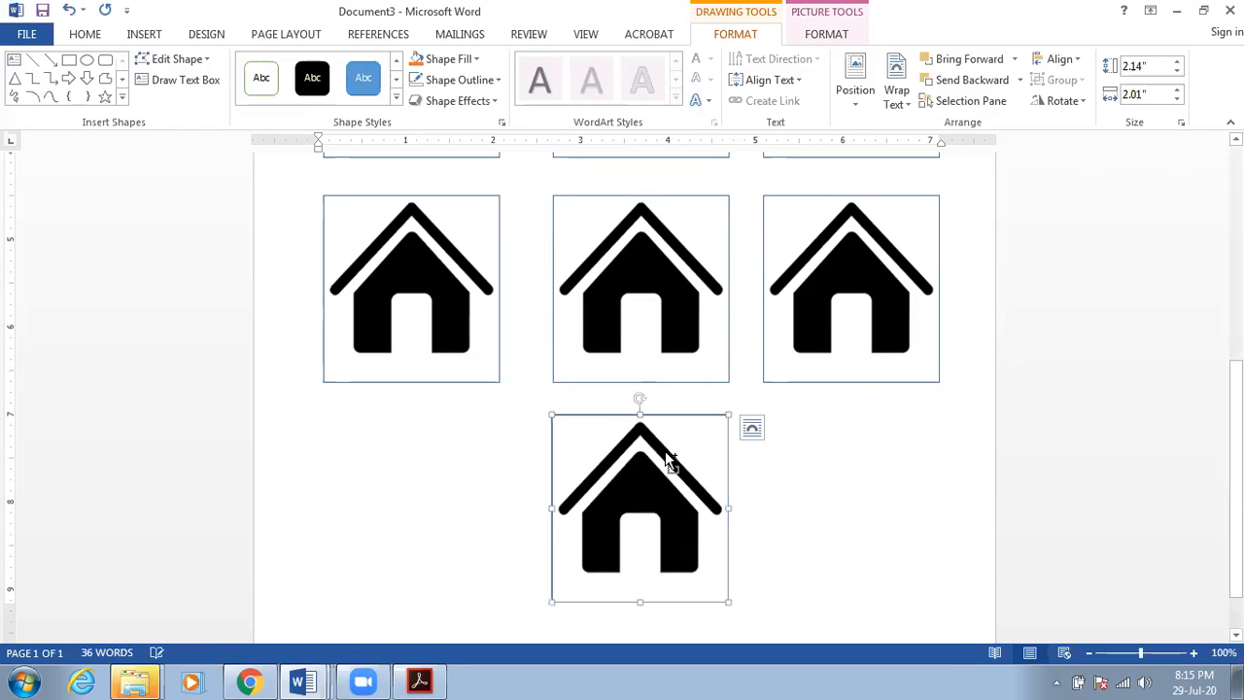
- Duplicate the third row's house picture straight to the left, under the first column
click(800, 456)
scroll(788, 457, up, 2)
scroll(783, 460, down, 3)
scroll(783, 462, up, 2)
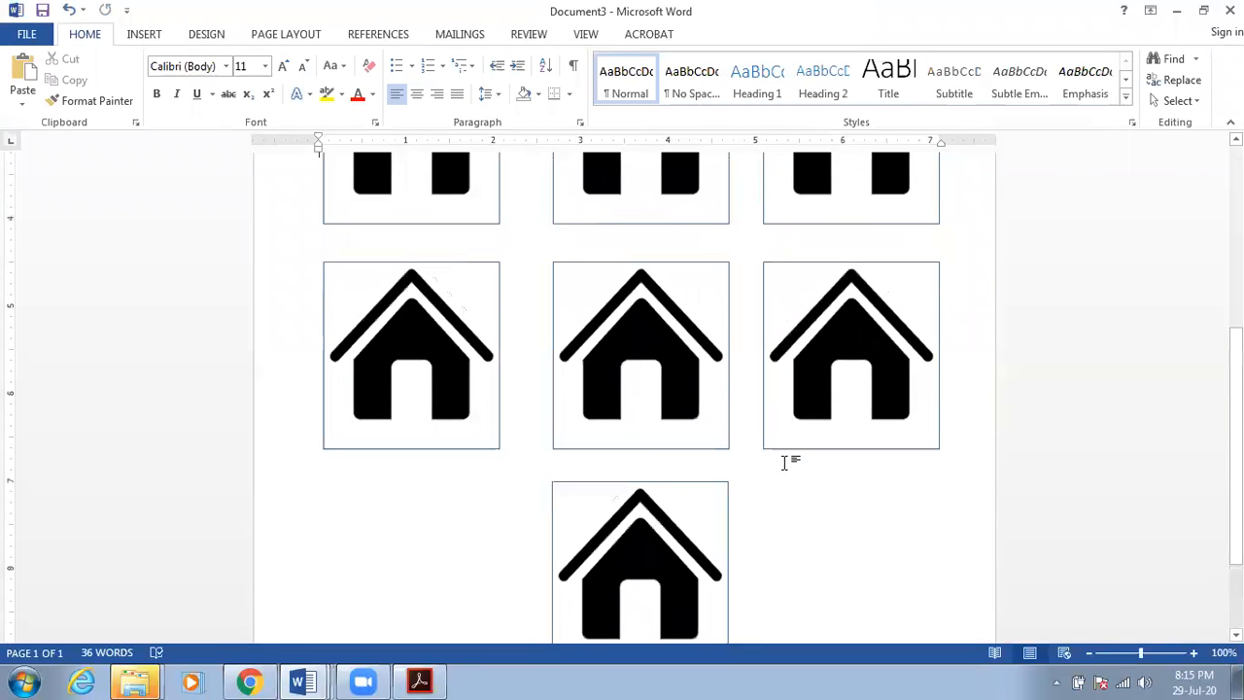
scroll(784, 462, down, 2)
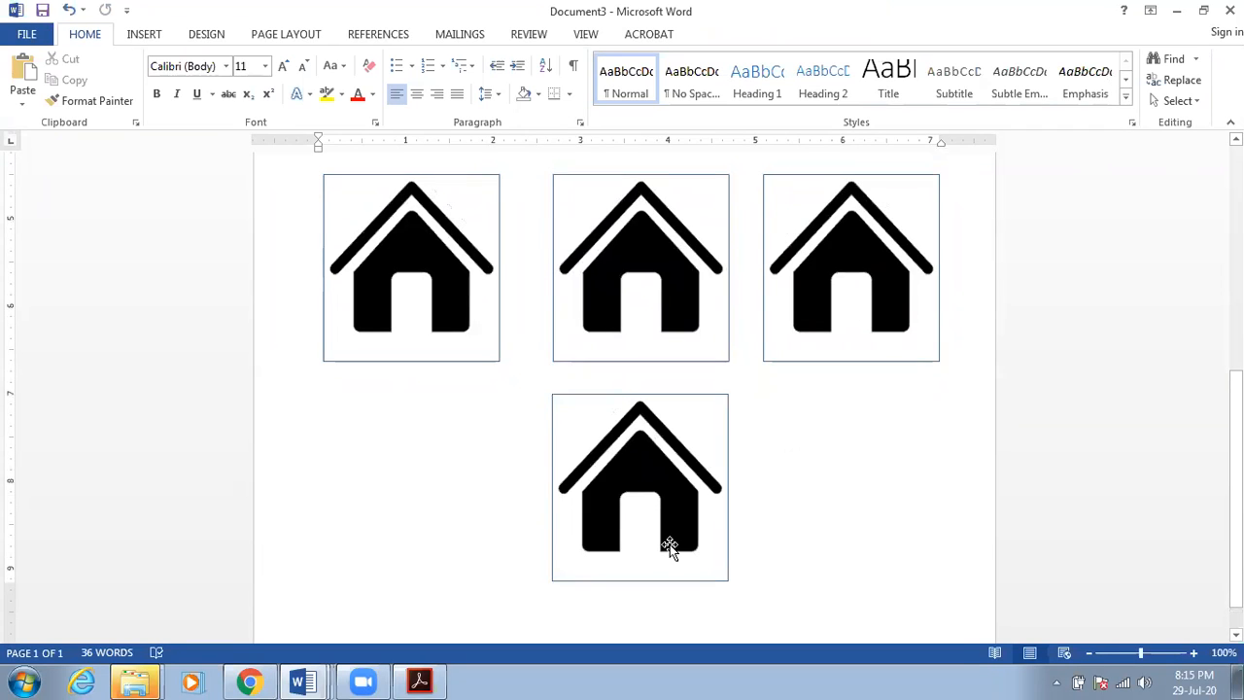
drag(621, 470, 391, 457)
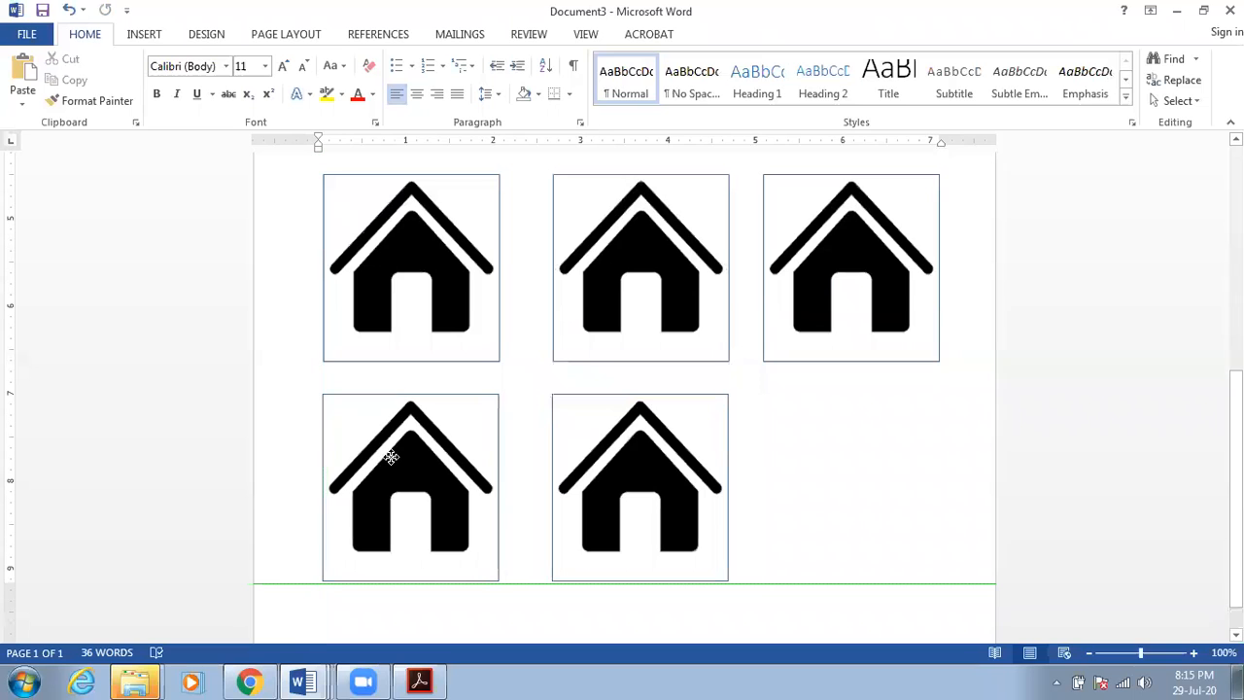
click(447, 455)
shift+click(681, 457)
drag(681, 457, 783, 473)
key(ctrl+z)
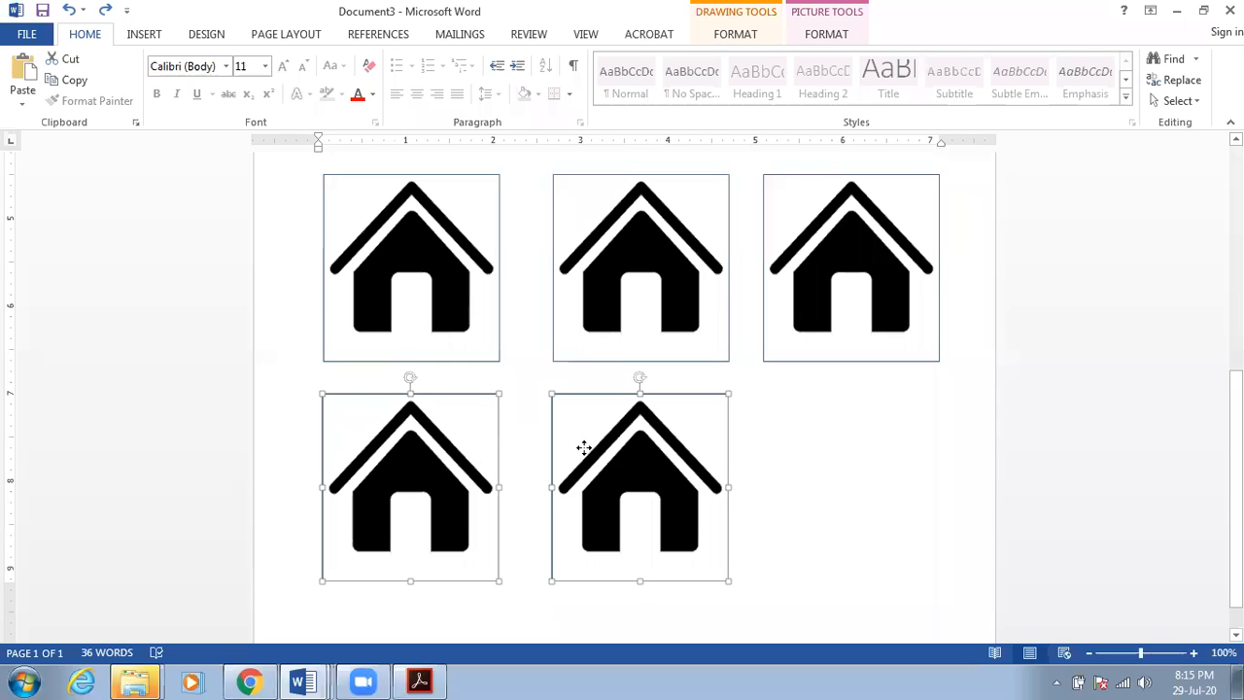
- Duplicate the third row's middle house picture straight to the right to complete the three-by-three grid
click(777, 465)
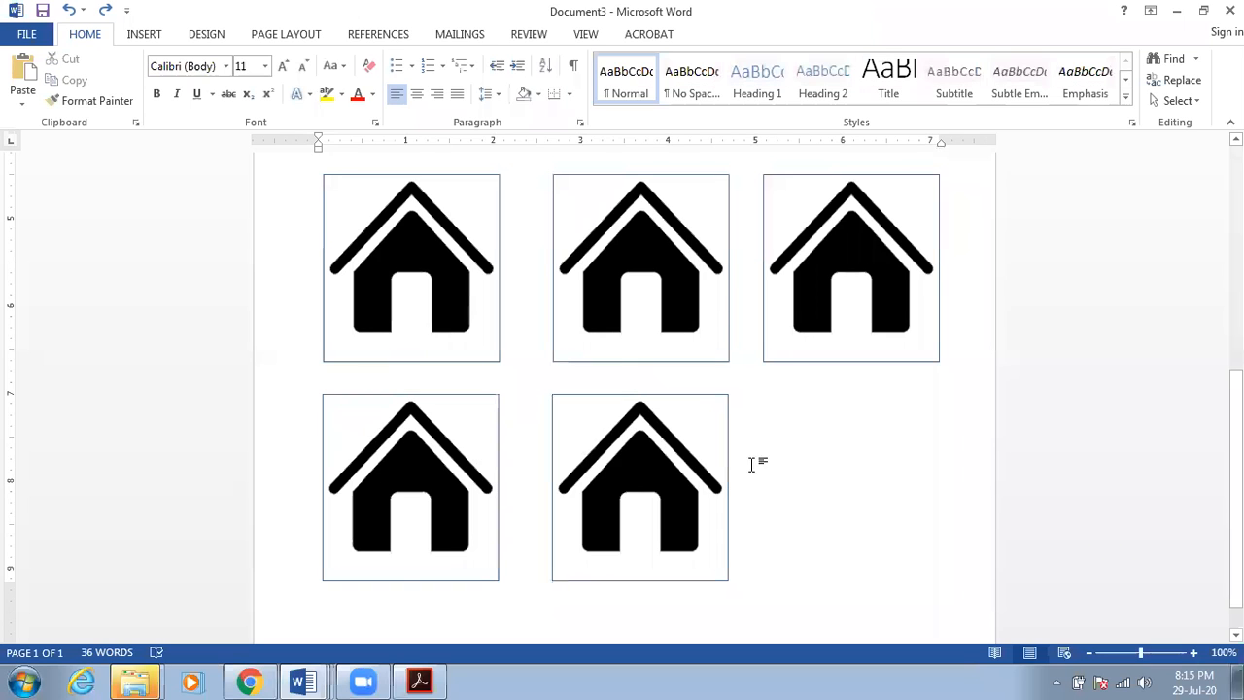
click(659, 457)
drag(661, 456, 840, 469)
scroll(563, 481, down, 1)
click(521, 462)
- Delete the first house picture in the grid's first row
scroll(696, 505, up, 6)
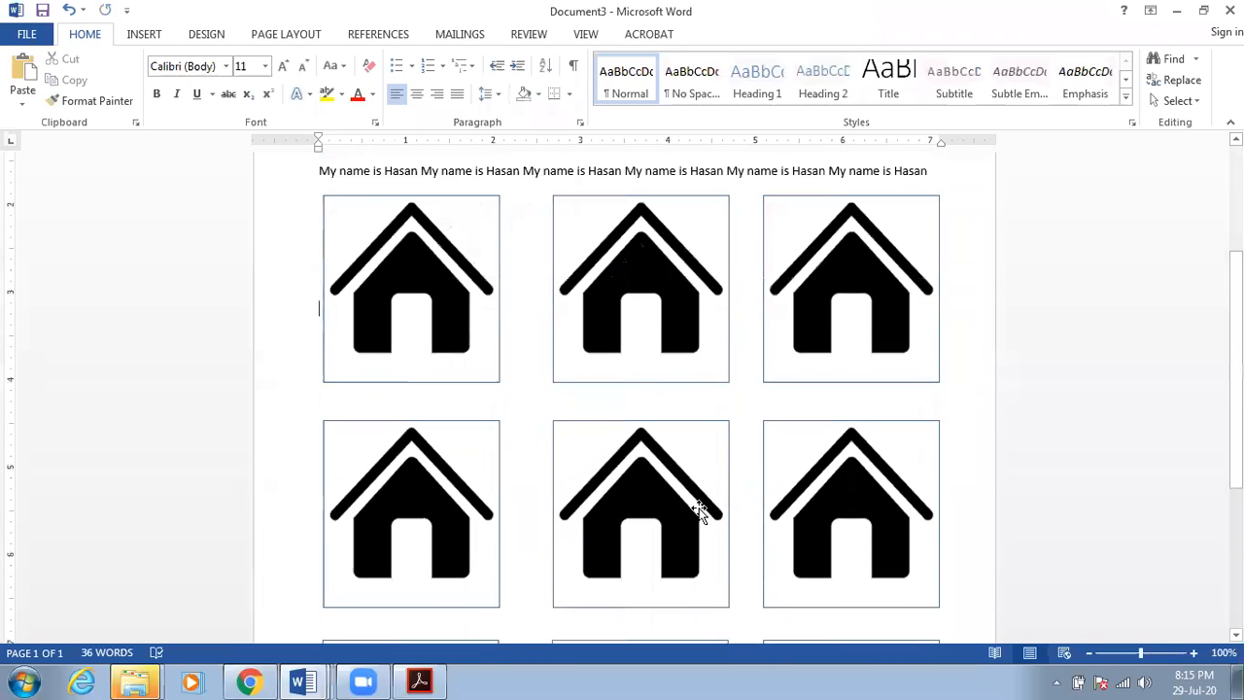
scroll(697, 512, down, 2)
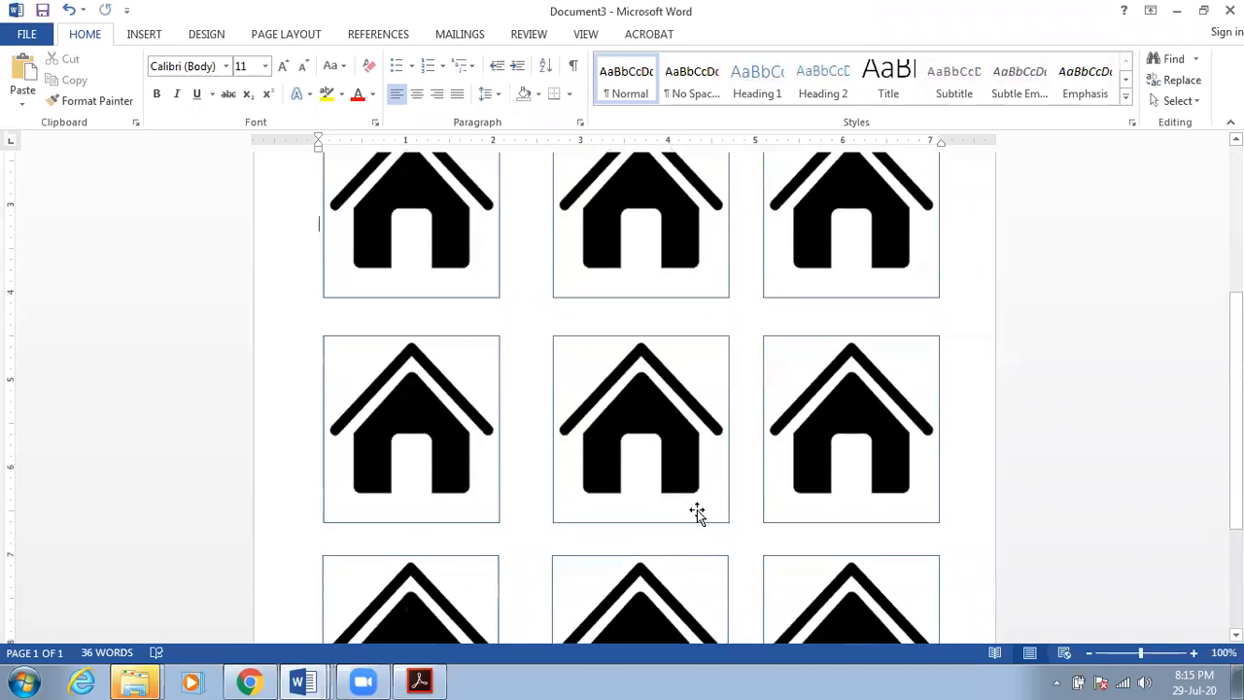
scroll(698, 512, up, 2)
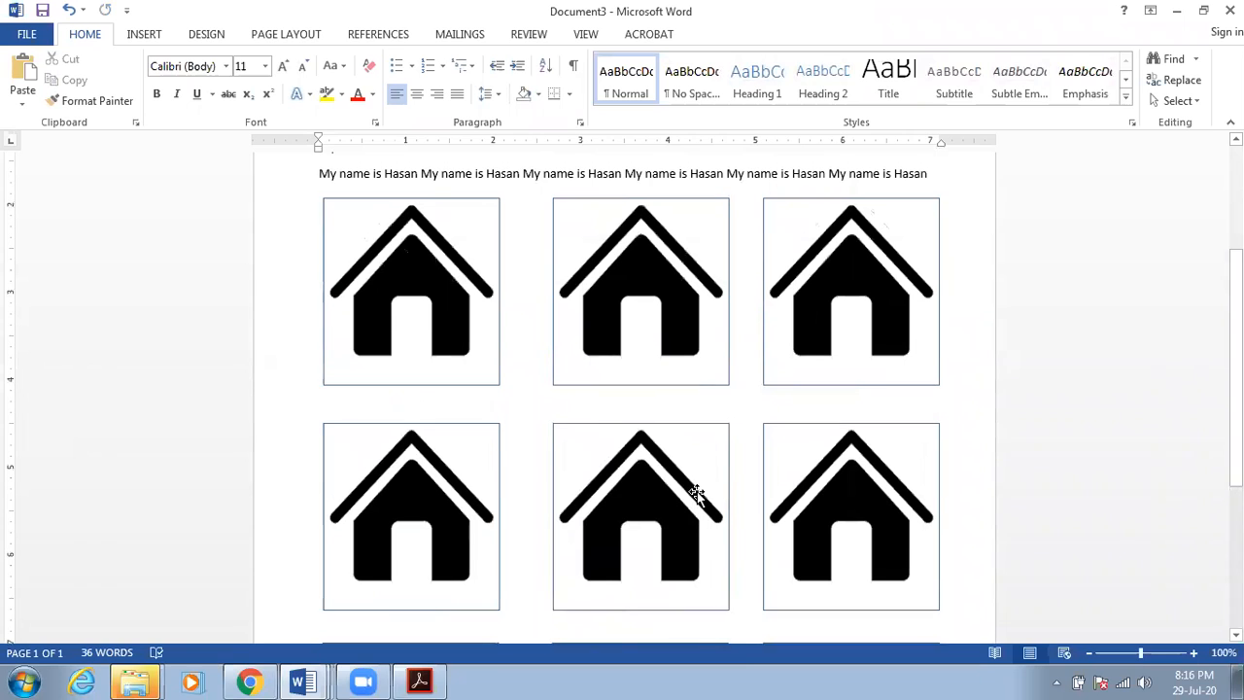
scroll(671, 469, up, 2)
scroll(664, 467, down, 1)
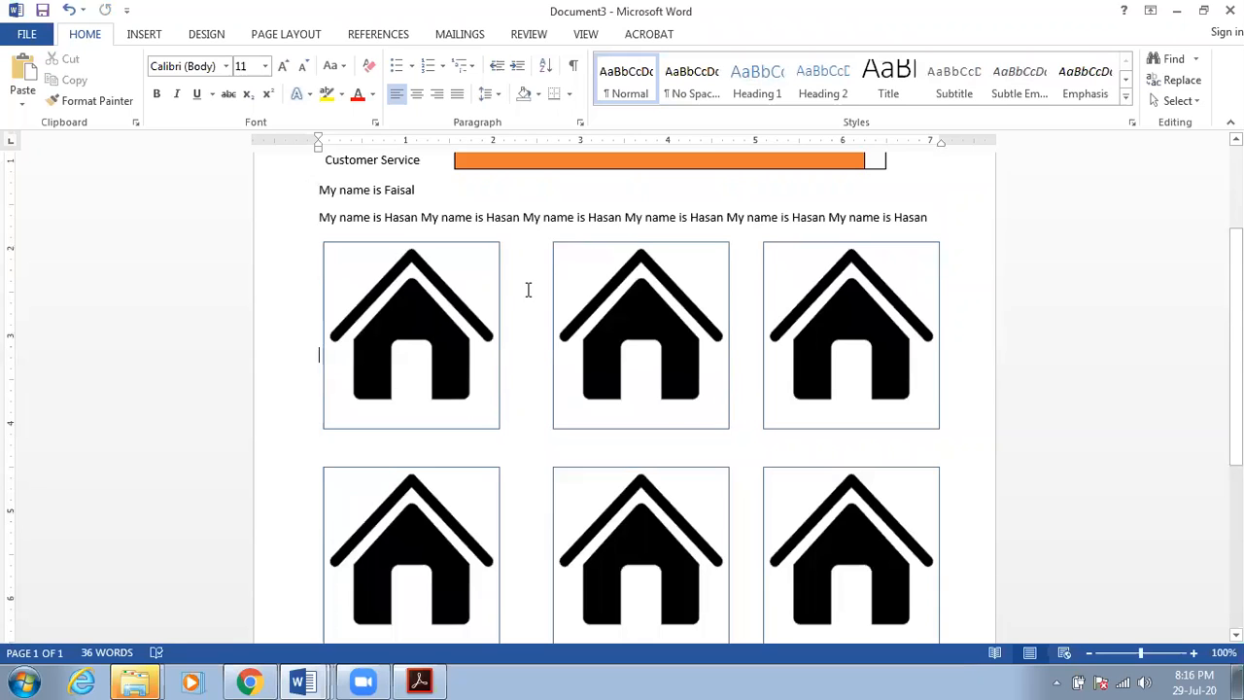
click(383, 328)
key(Delete)
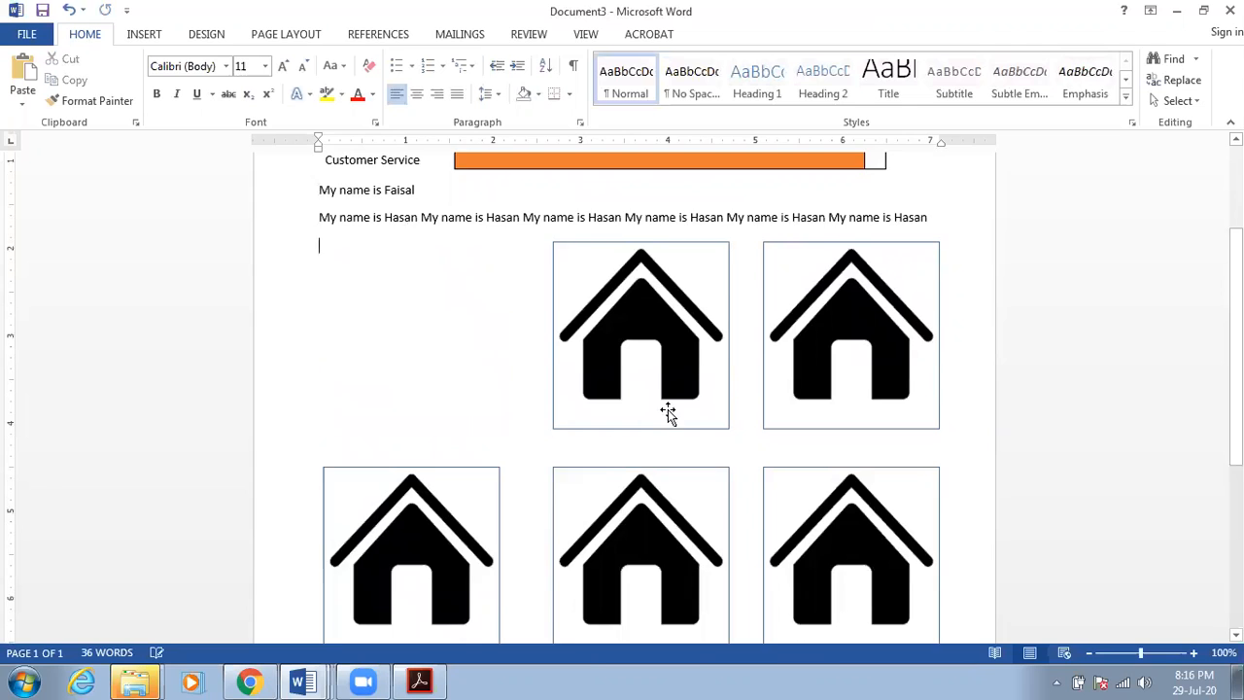
- Delete the third house picture in the grid's first row
scroll(667, 413, down, 3)
click(813, 249)
key(Delete)
- Delete the second row's middle, third and first house pictures one by one
click(822, 411)
click(668, 416)
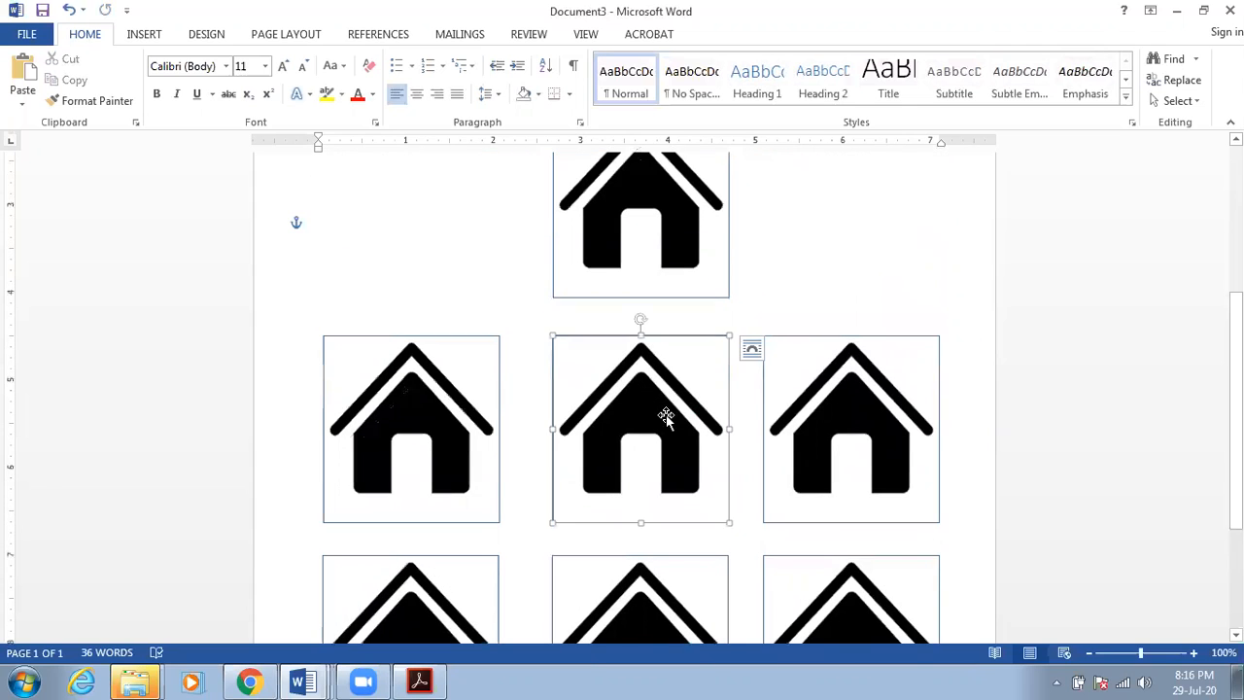
key(Delete)
click(831, 386)
key(Delete)
click(354, 365)
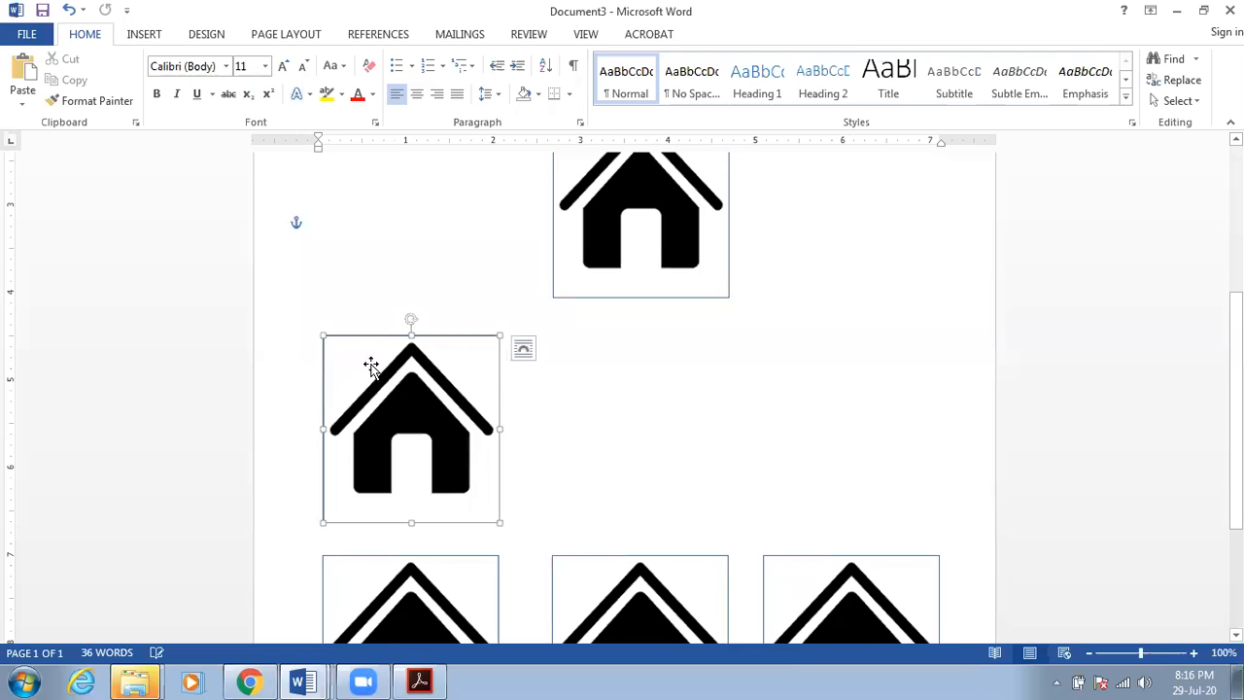
key(Delete)
scroll(375, 359, down, 3)
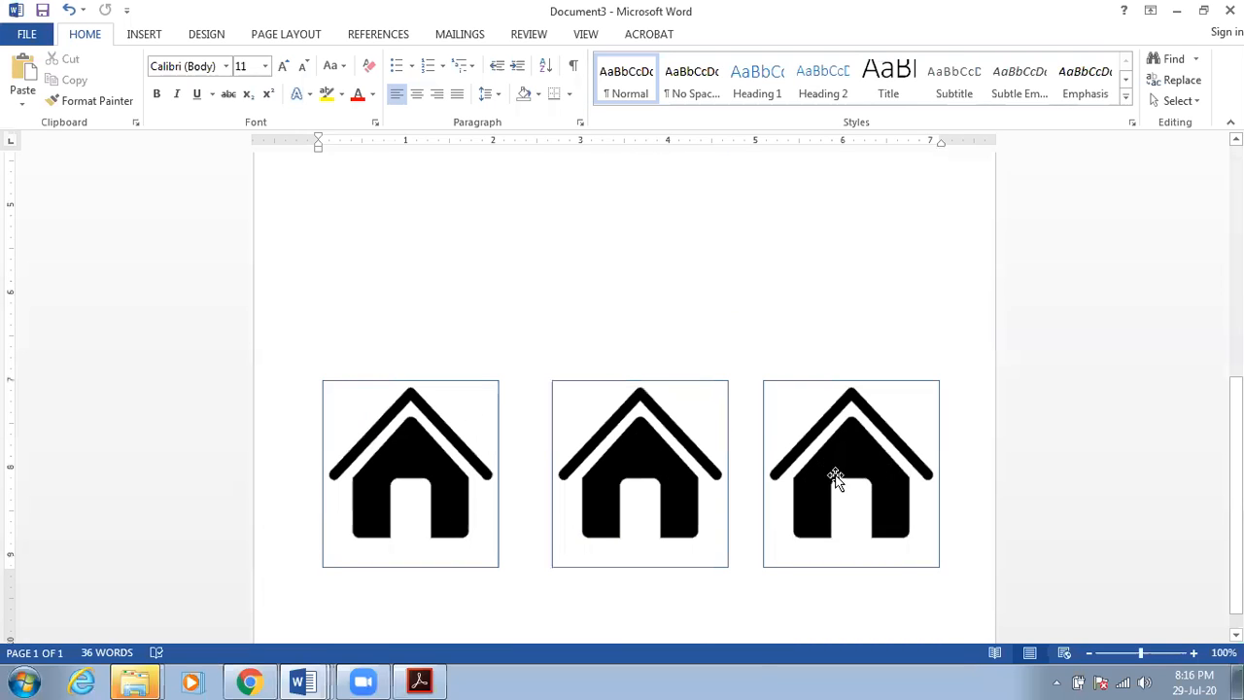
- Undo the deletion of the second row's three house pictures
key(ctrl+z)
key(ctrl+z)
key(ctrl+z)
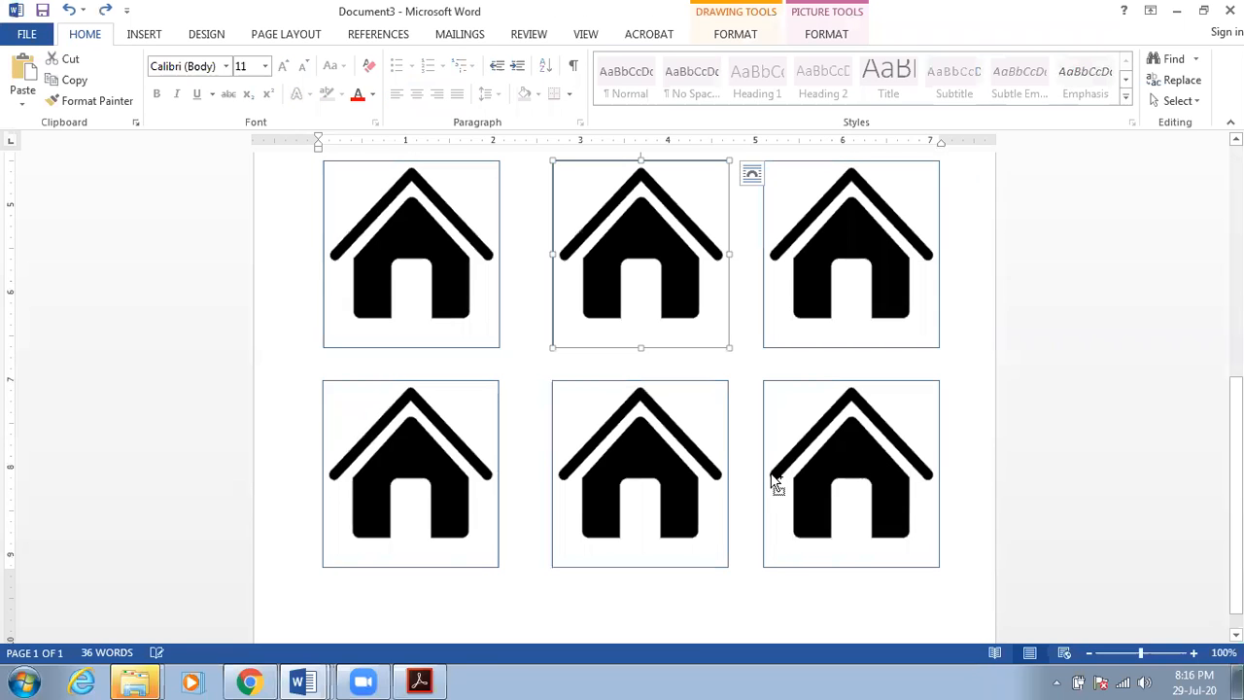
- Select all six house pictures in the second and third rows together and delete them at once
scroll(637, 442, up, 1)
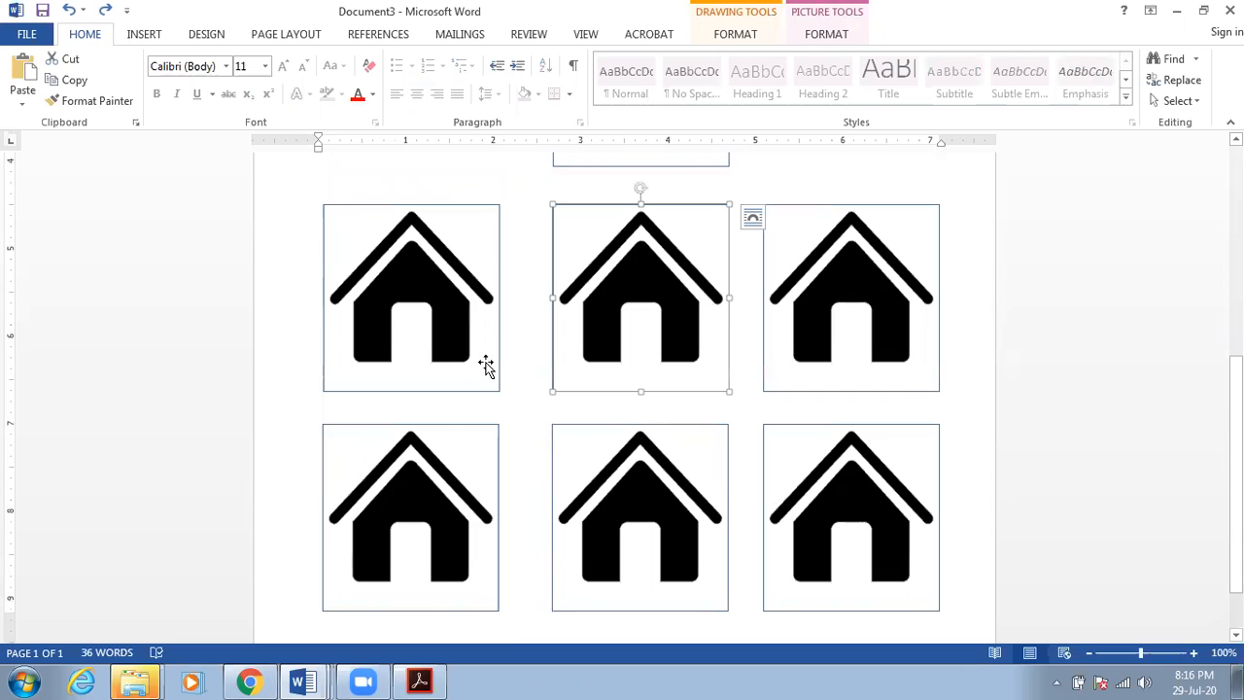
shift+click(414, 298)
shift+click(822, 380)
shift+click(826, 454)
shift+click(640, 462)
shift+click(411, 467)
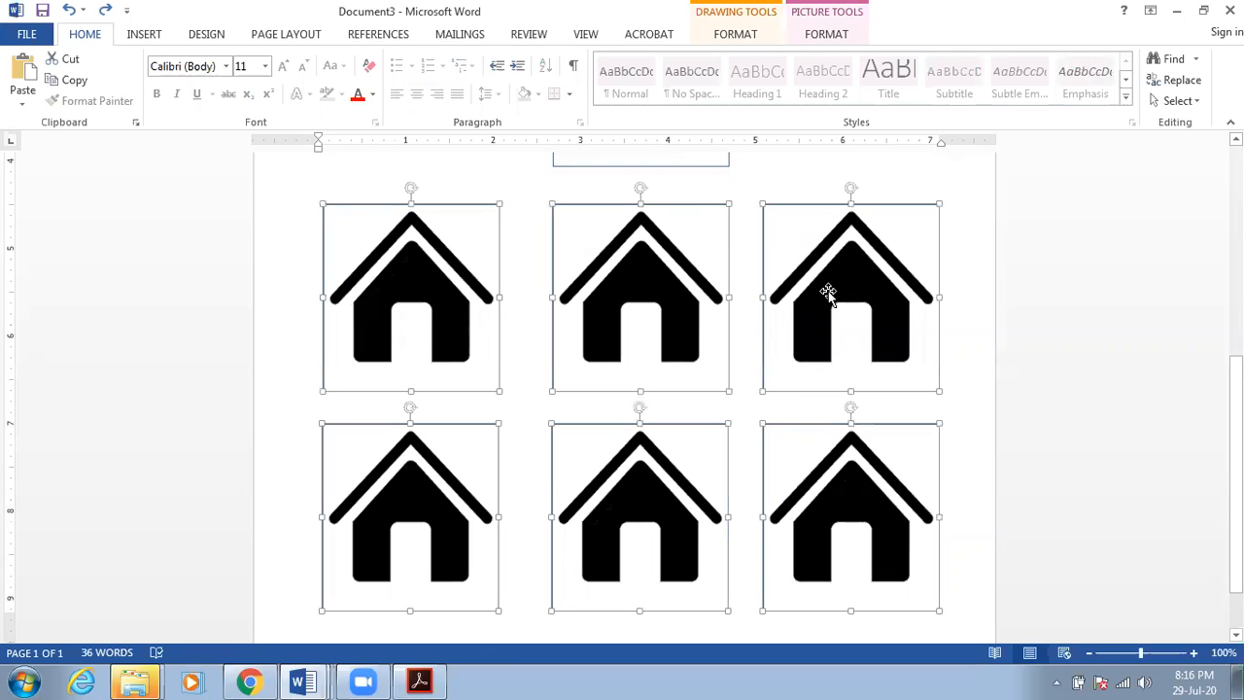
key(Delete)
- Insert a three-column, one-row table below the remaining house picture and enlarge its row to about 2.4 inches high
scroll(829, 403, up, 2)
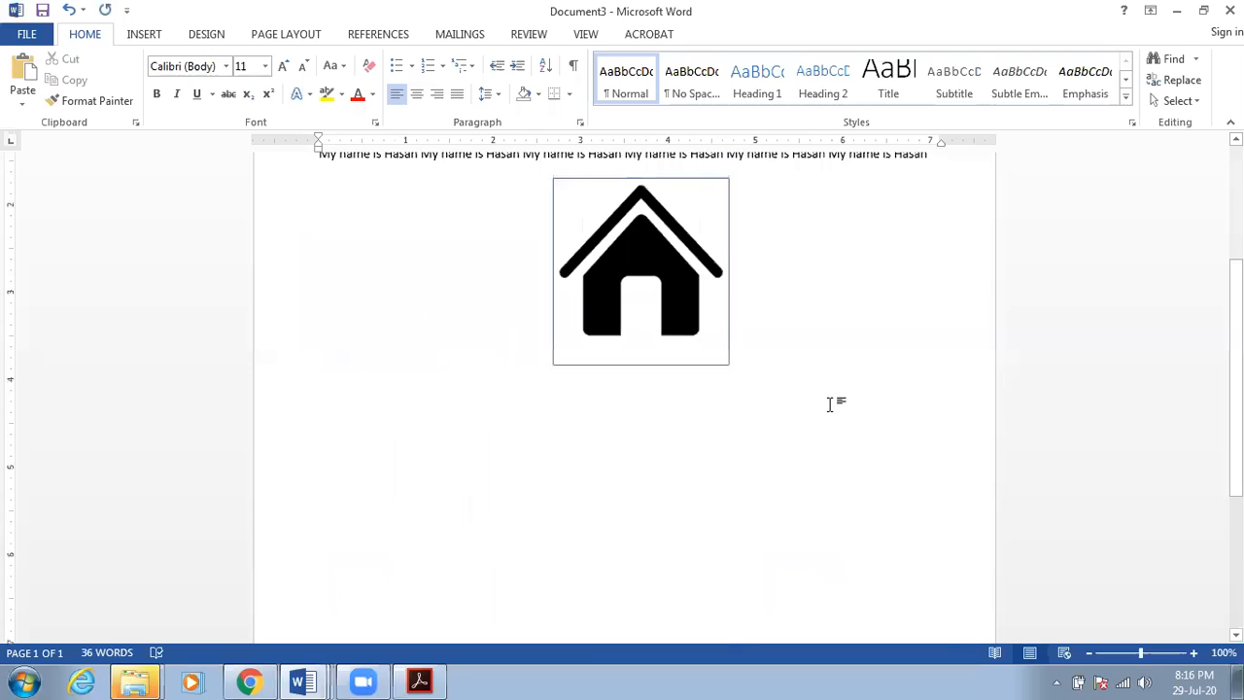
click(750, 392)
key(Return)
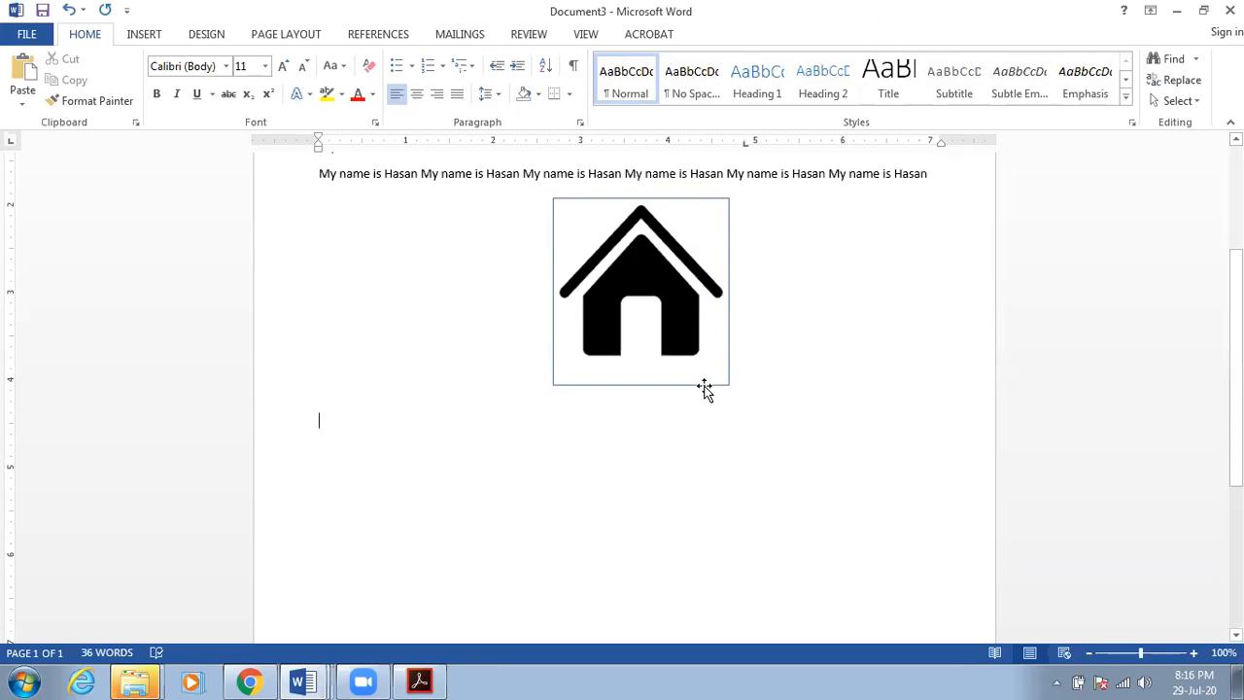
scroll(650, 444, down, 1)
scroll(650, 444, down, 3)
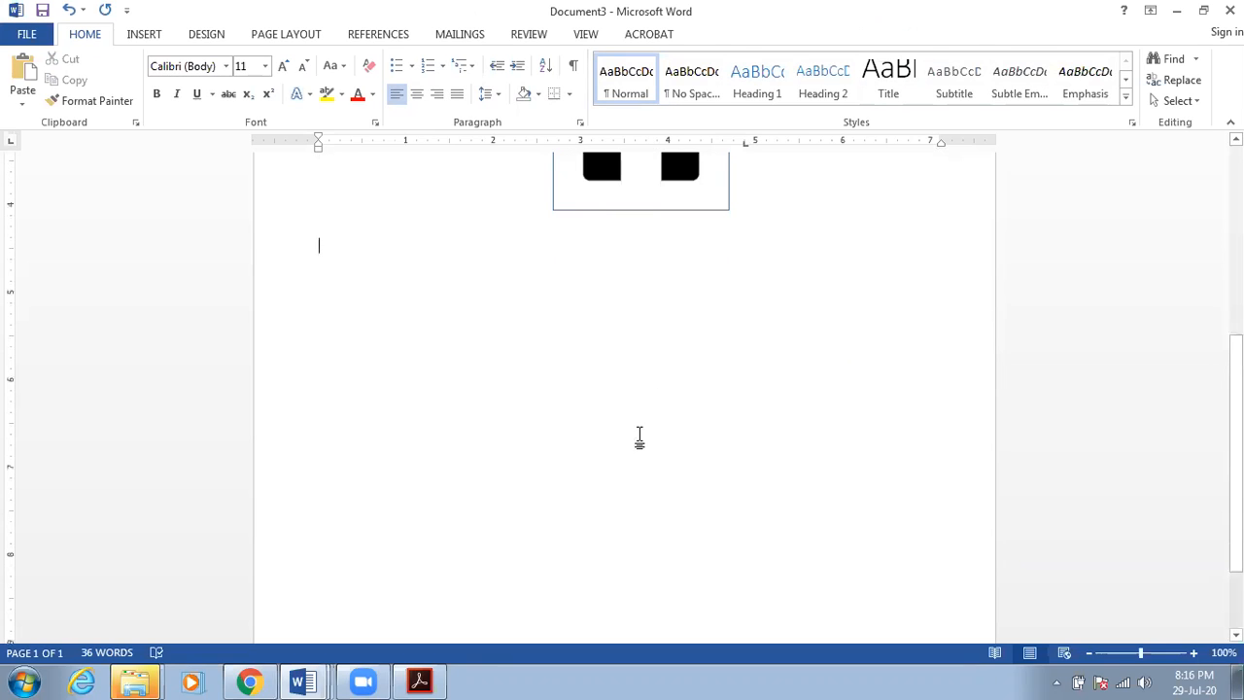
click(136, 34)
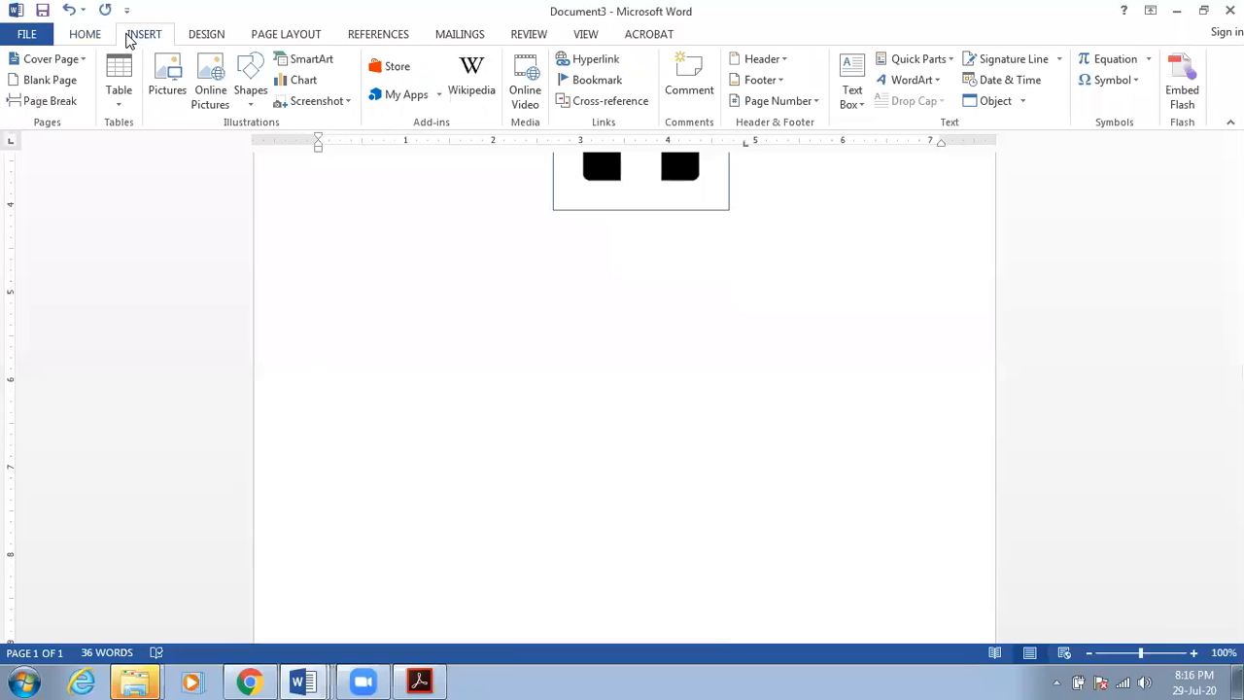
click(131, 102)
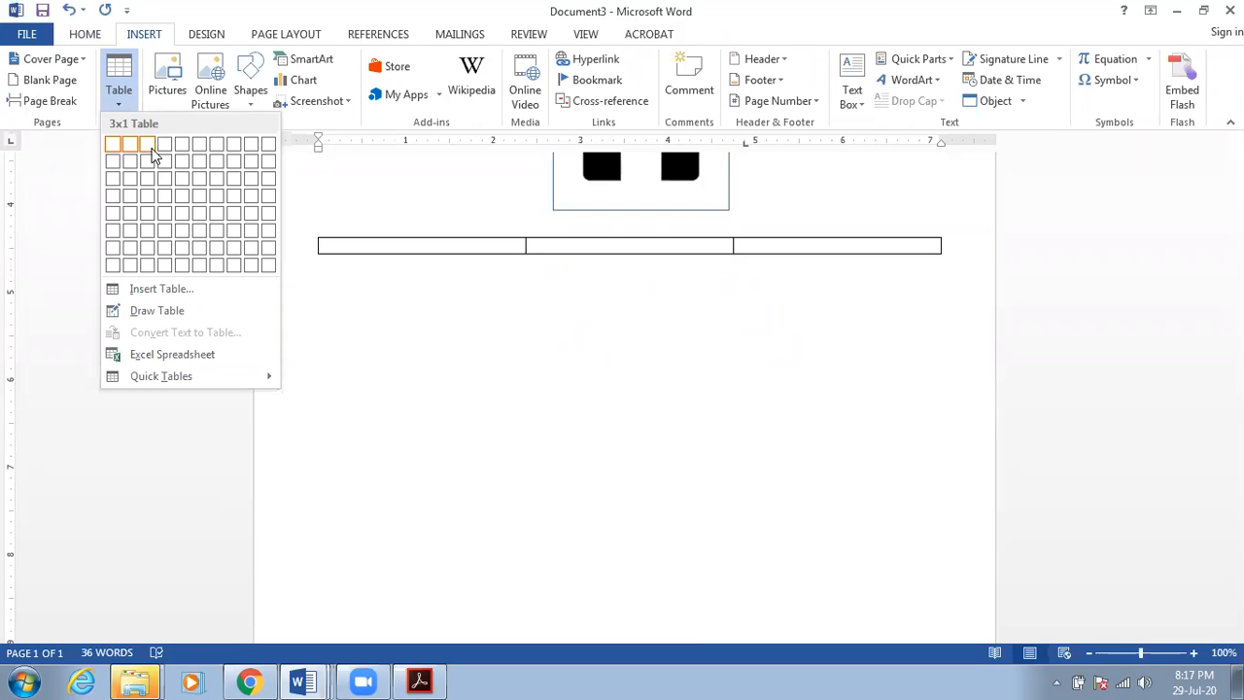
click(151, 150)
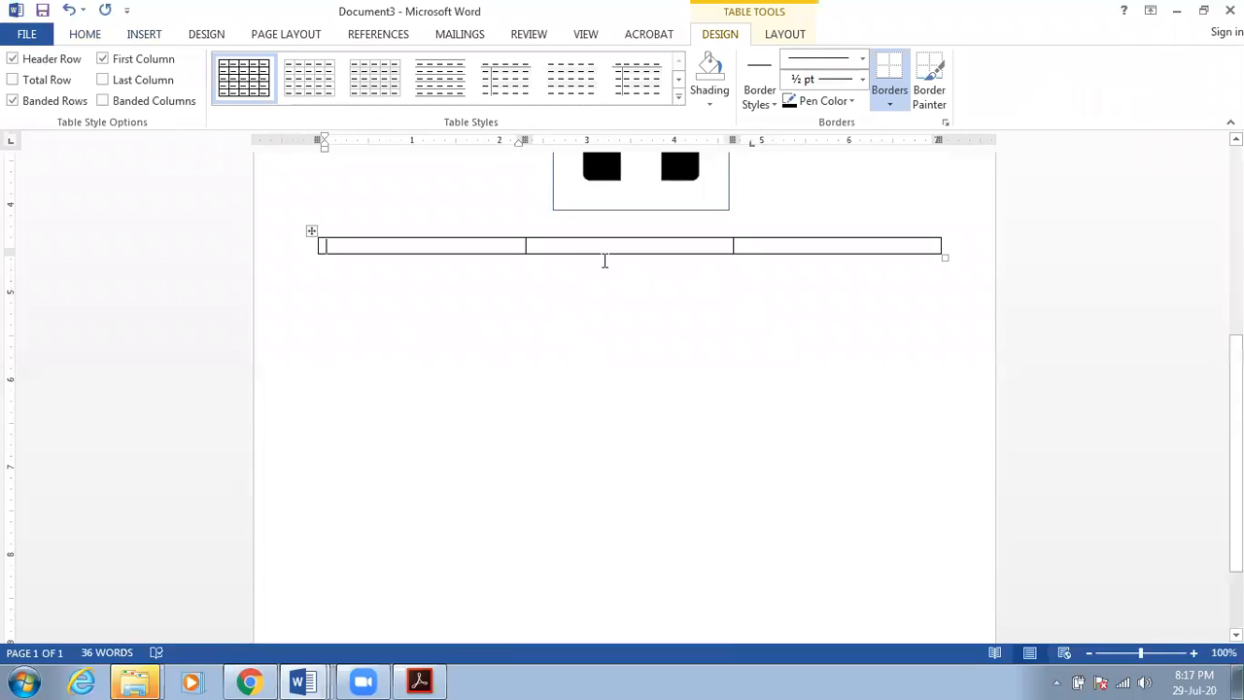
drag(616, 253, 639, 445)
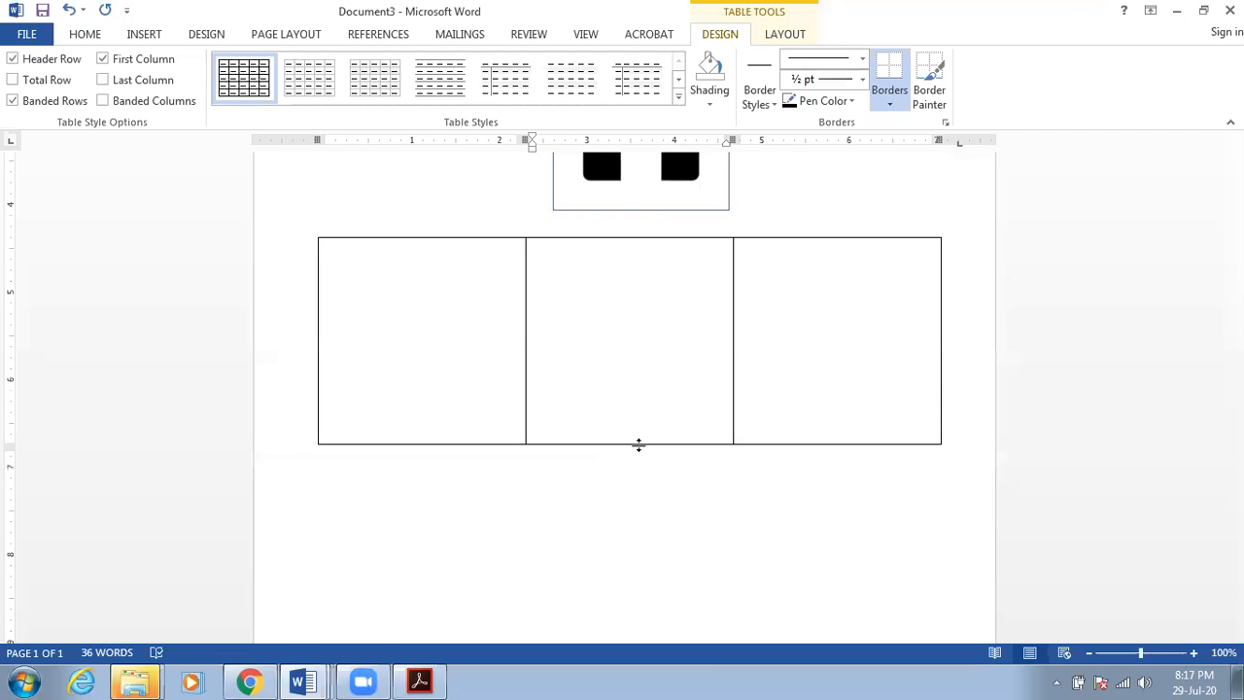
- Move the house picture into the upper-left corner of the table's first cell and duplicate it into the second and third cells
scroll(638, 319, up, 2)
drag(639, 236, 421, 455)
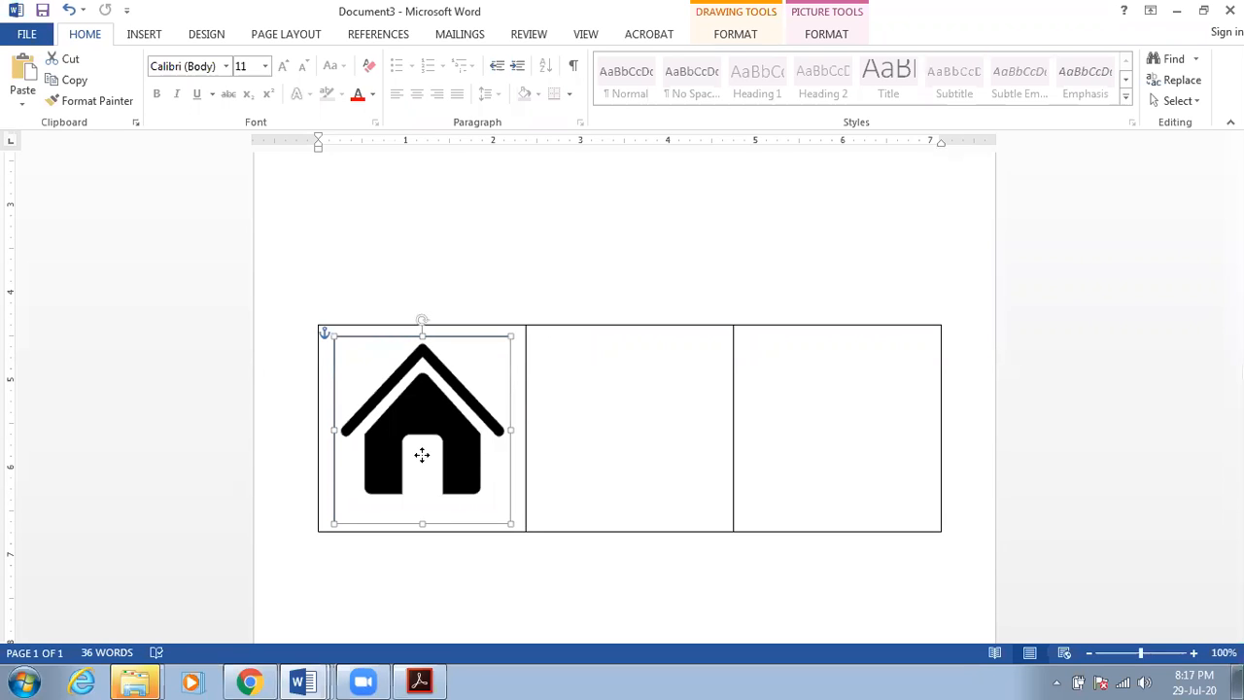
drag(421, 454, 406, 442)
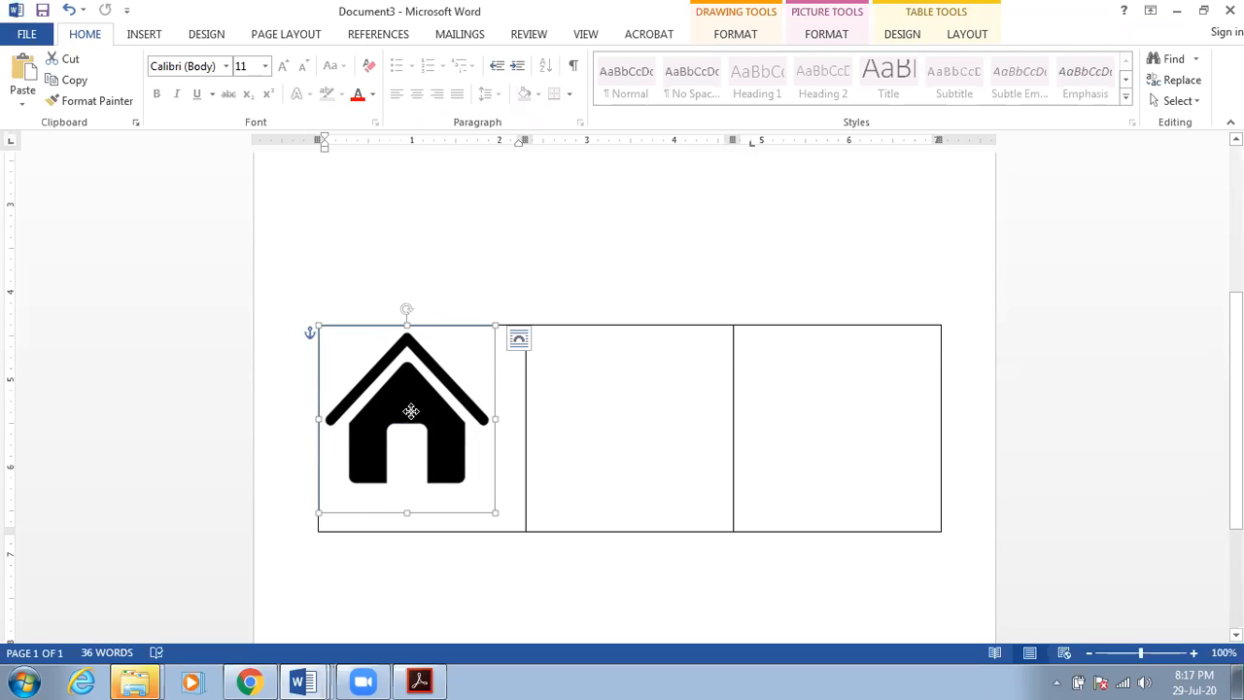
drag(411, 411, 822, 432)
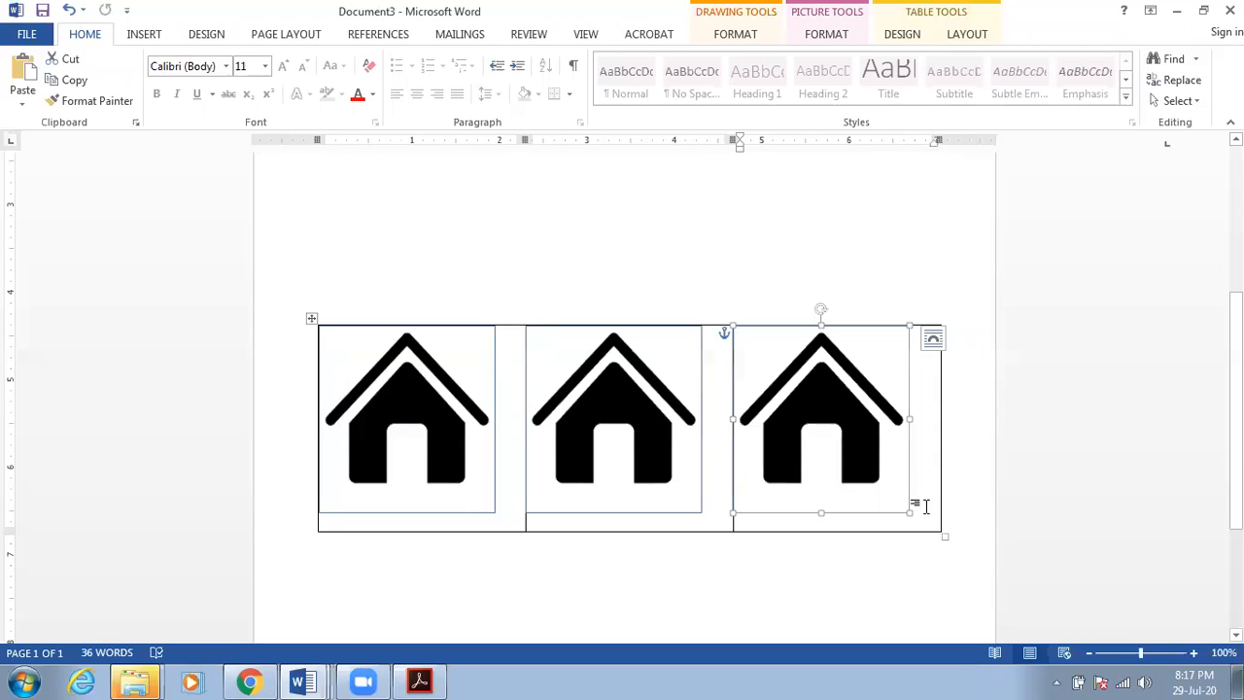
- Remove all borders from the table holding the three house pictures
click(308, 319)
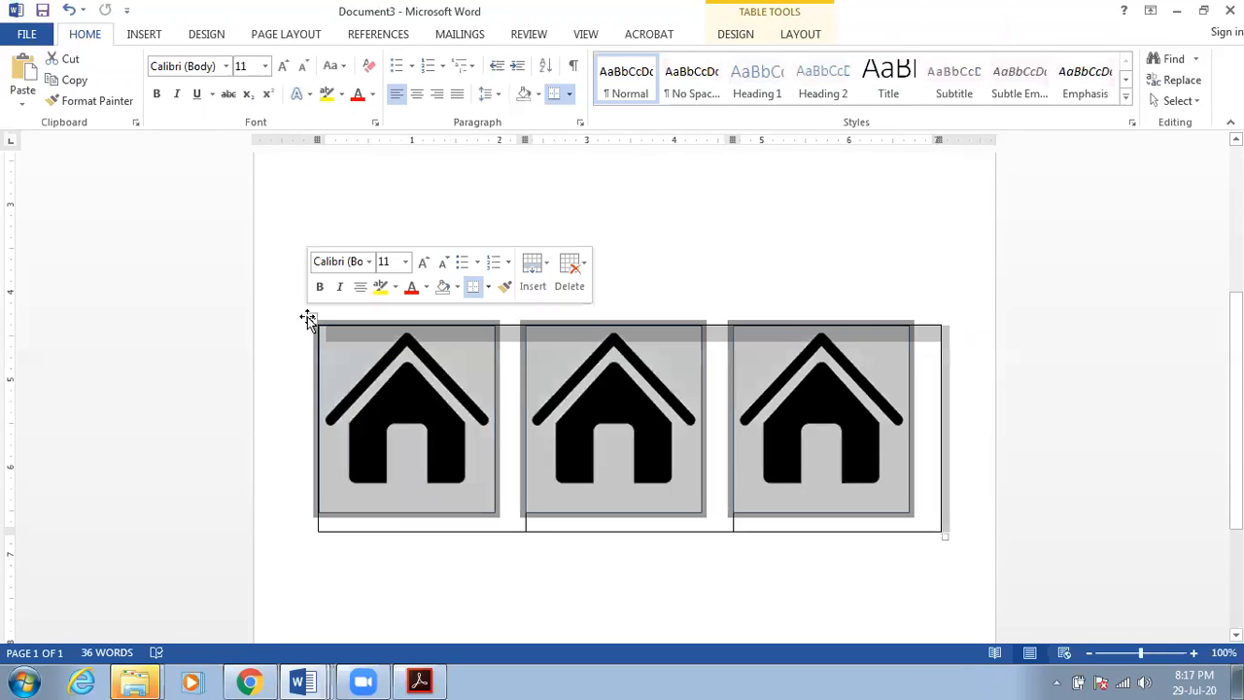
click(488, 286)
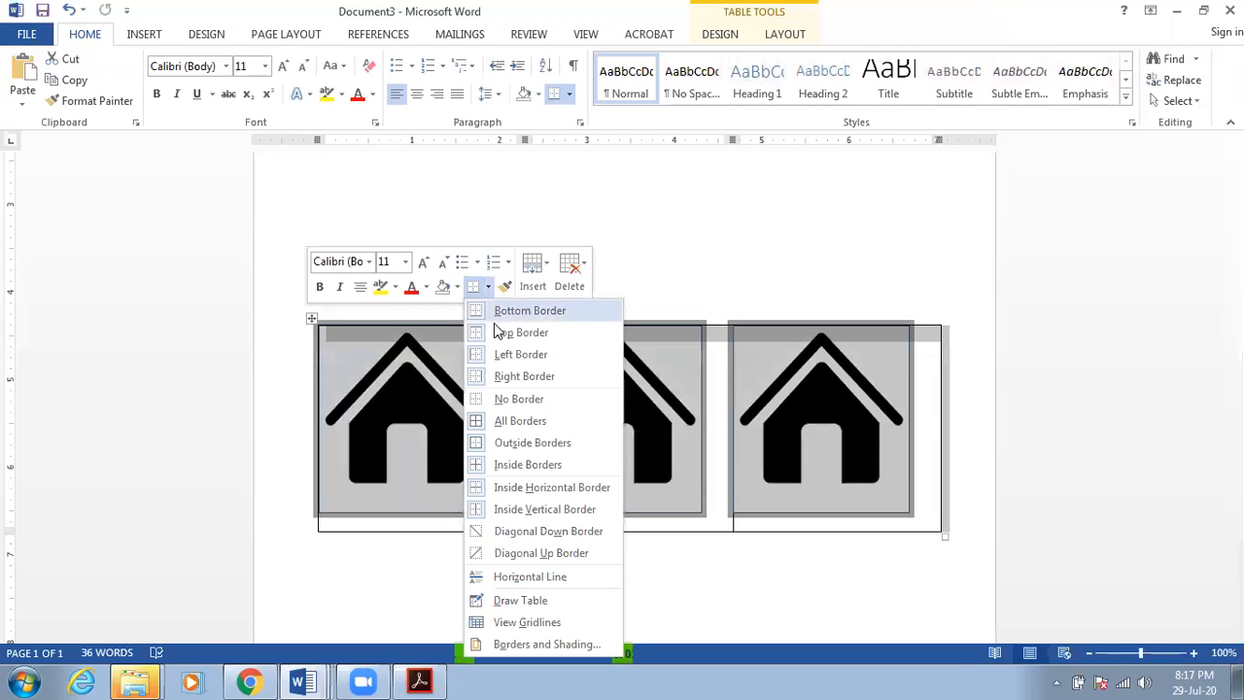
click(519, 399)
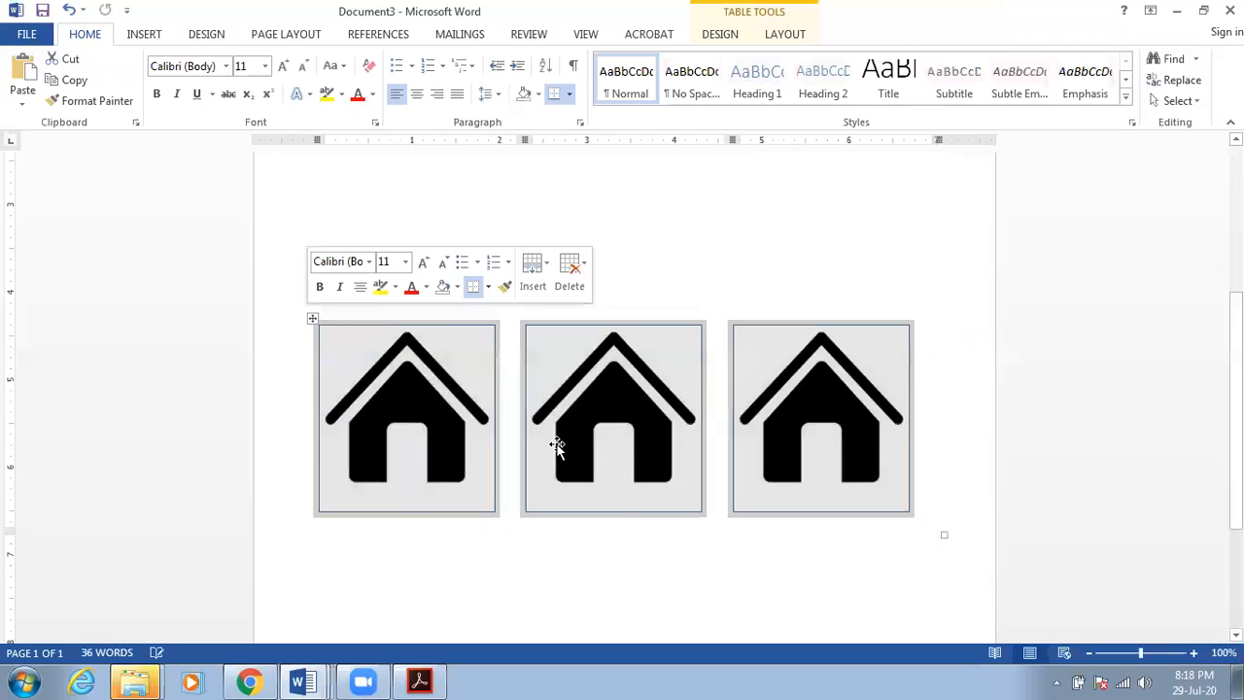
click(602, 547)
scroll(599, 550, down, 1)
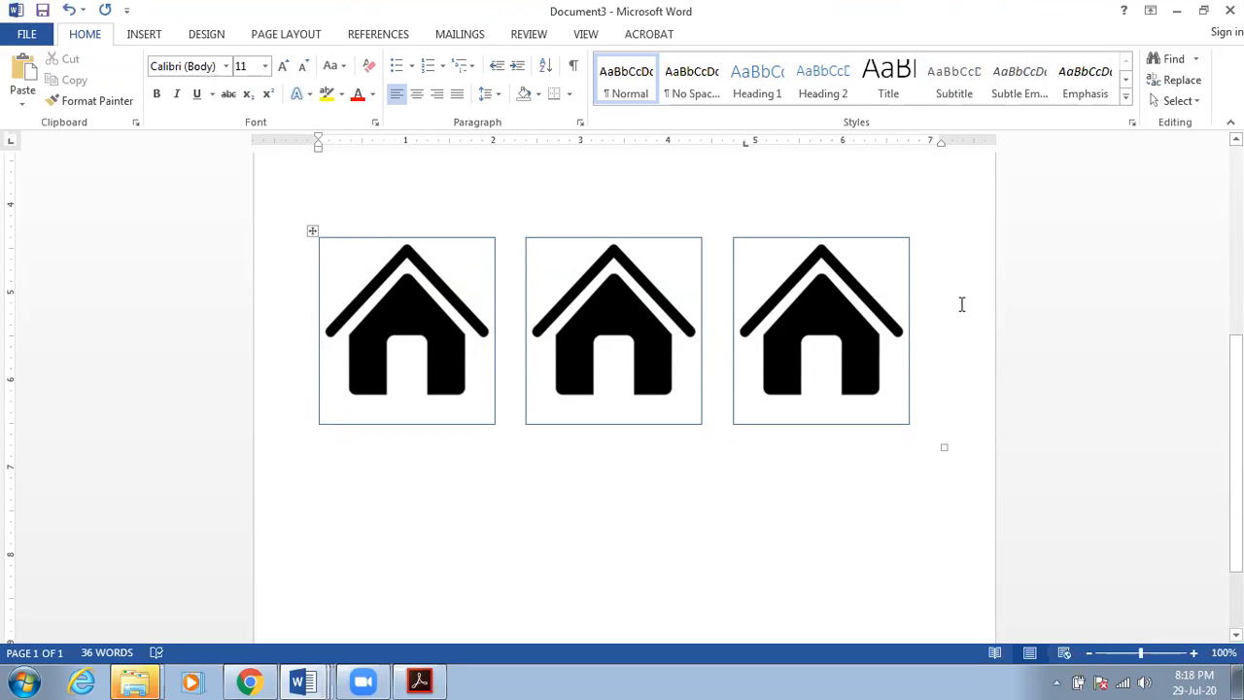
- Try centre-aligning the contents of the borderless house table, and restore the left alignment
click(313, 233)
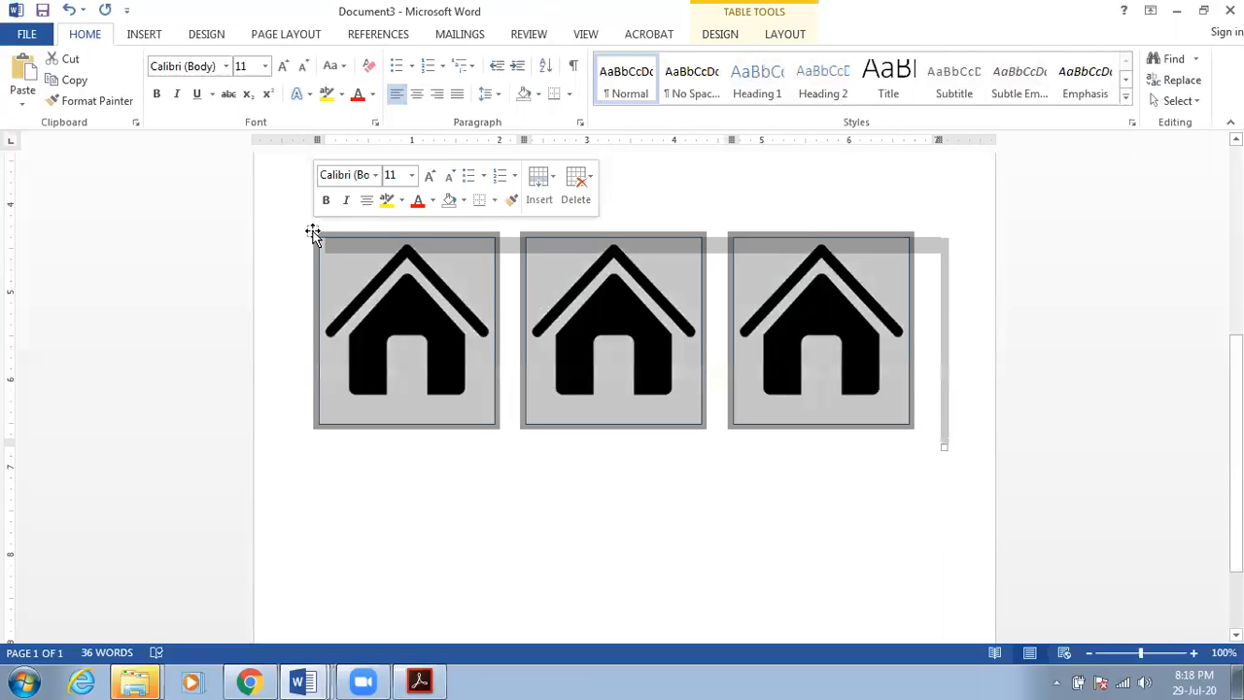
click(416, 95)
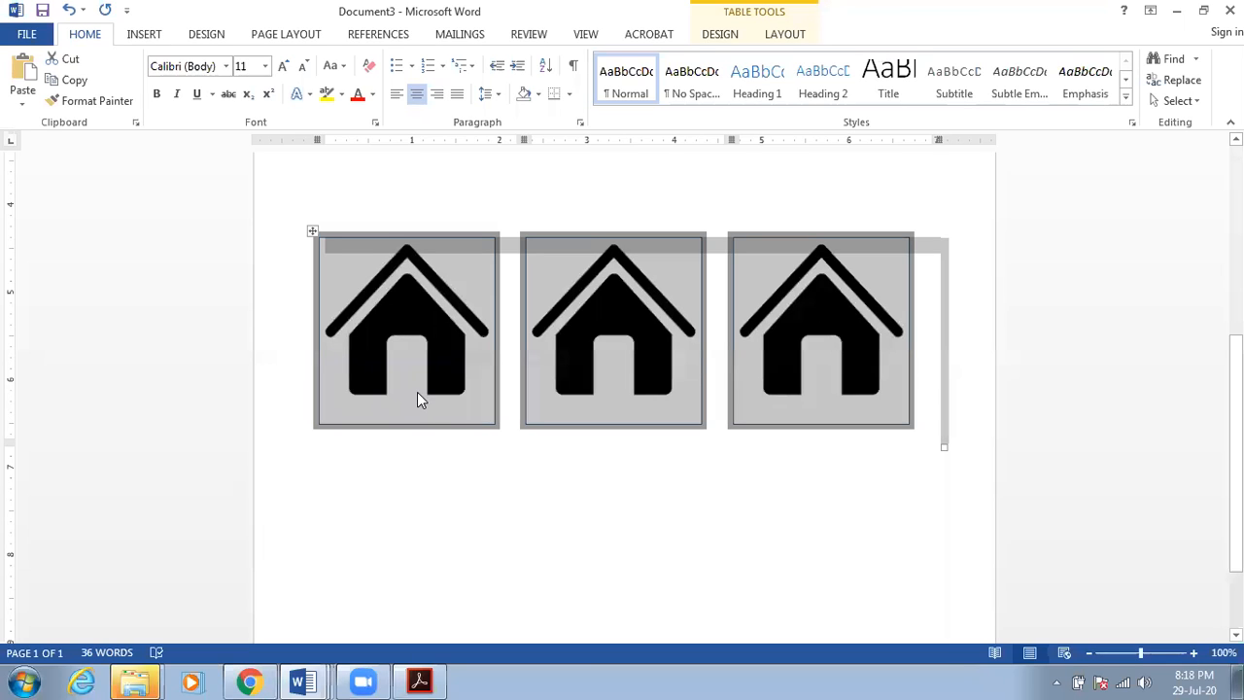
key(ctrl+l)
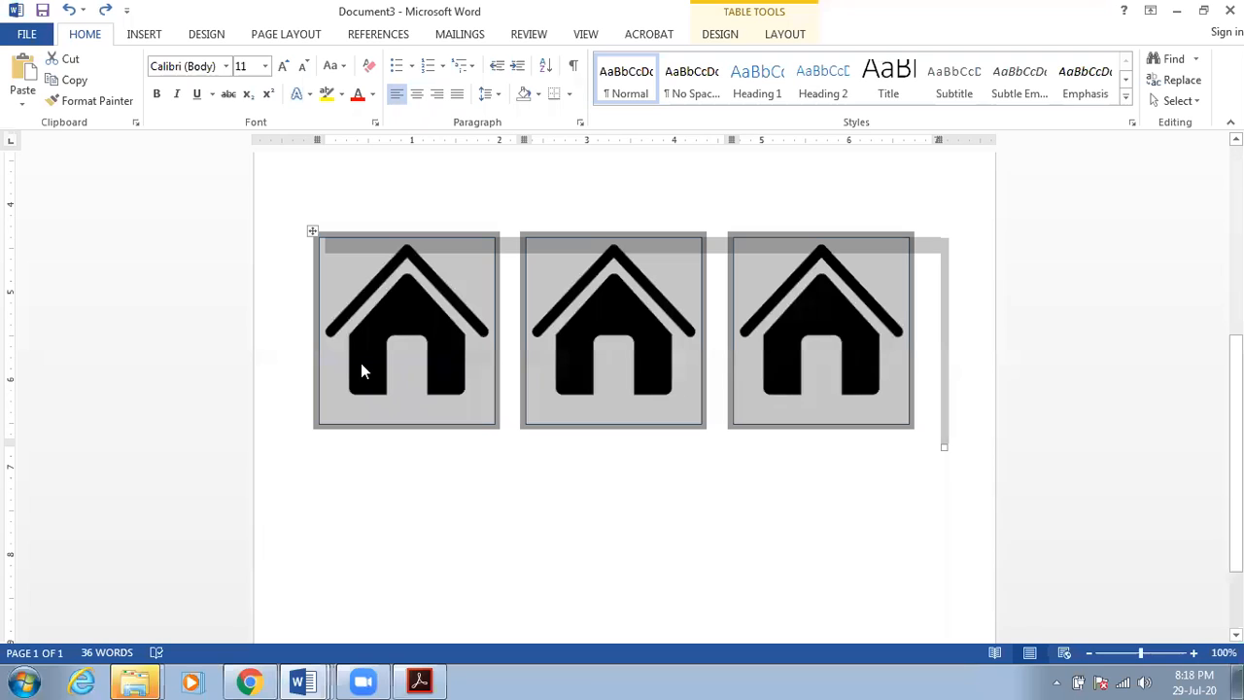
click(428, 502)
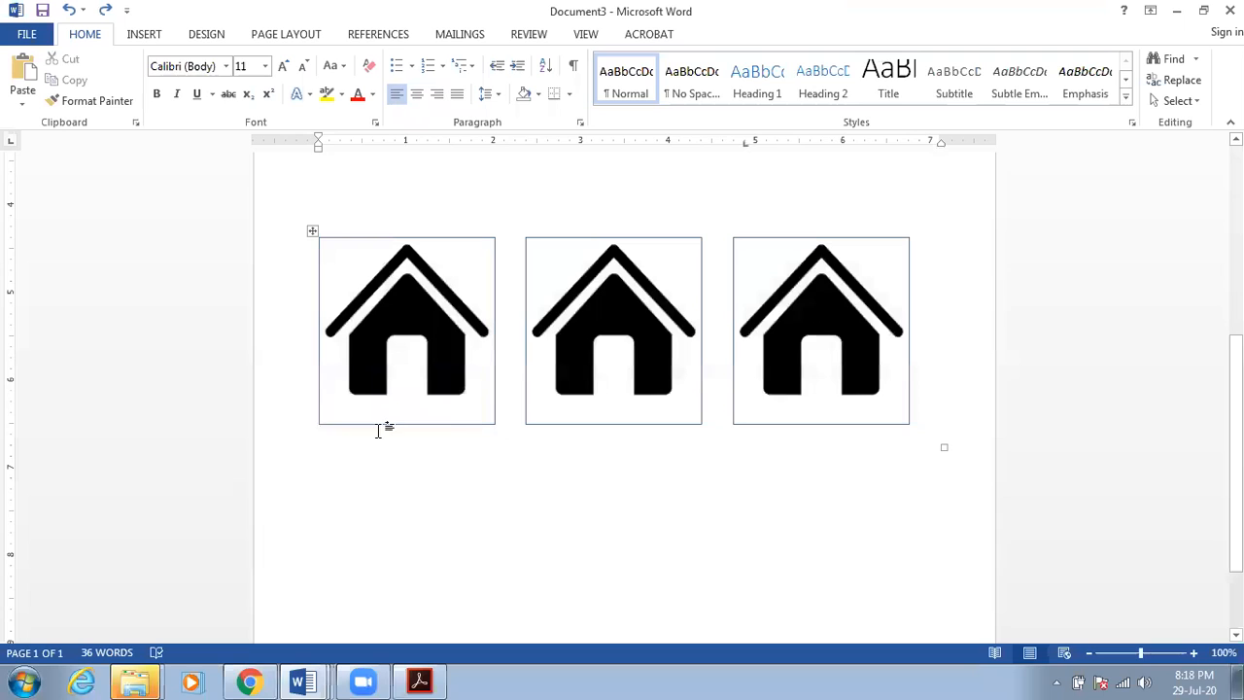
click(136, 35)
click(126, 87)
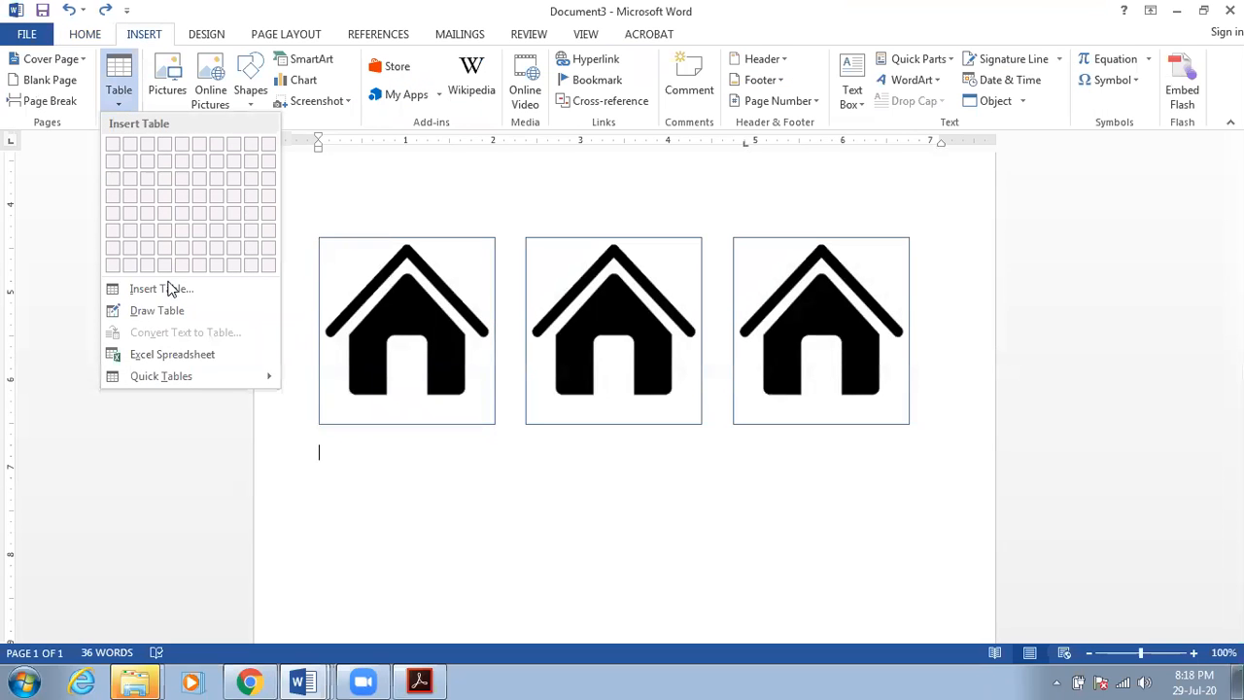
click(559, 635)
key(Return)
text(3)
click(358, 466)
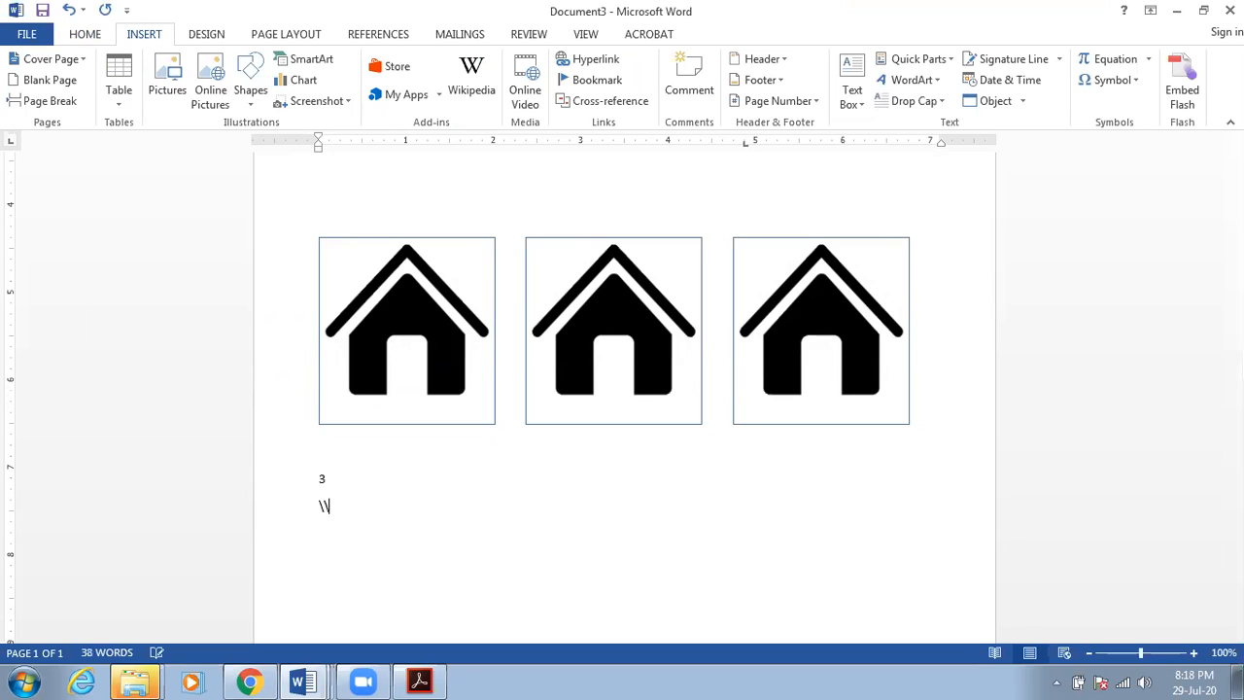
click(331, 497)
key(BackSpace)
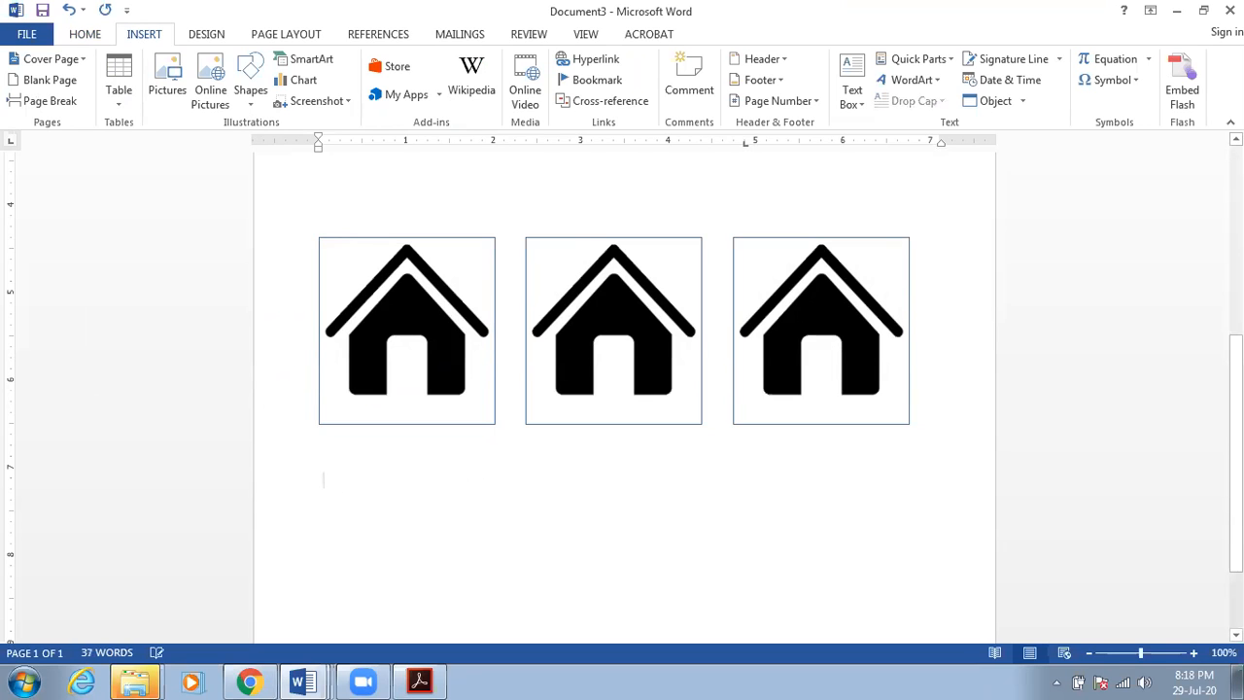
- Insert a three-column, one-row table below the row of house pictures
click(85, 37)
click(134, 36)
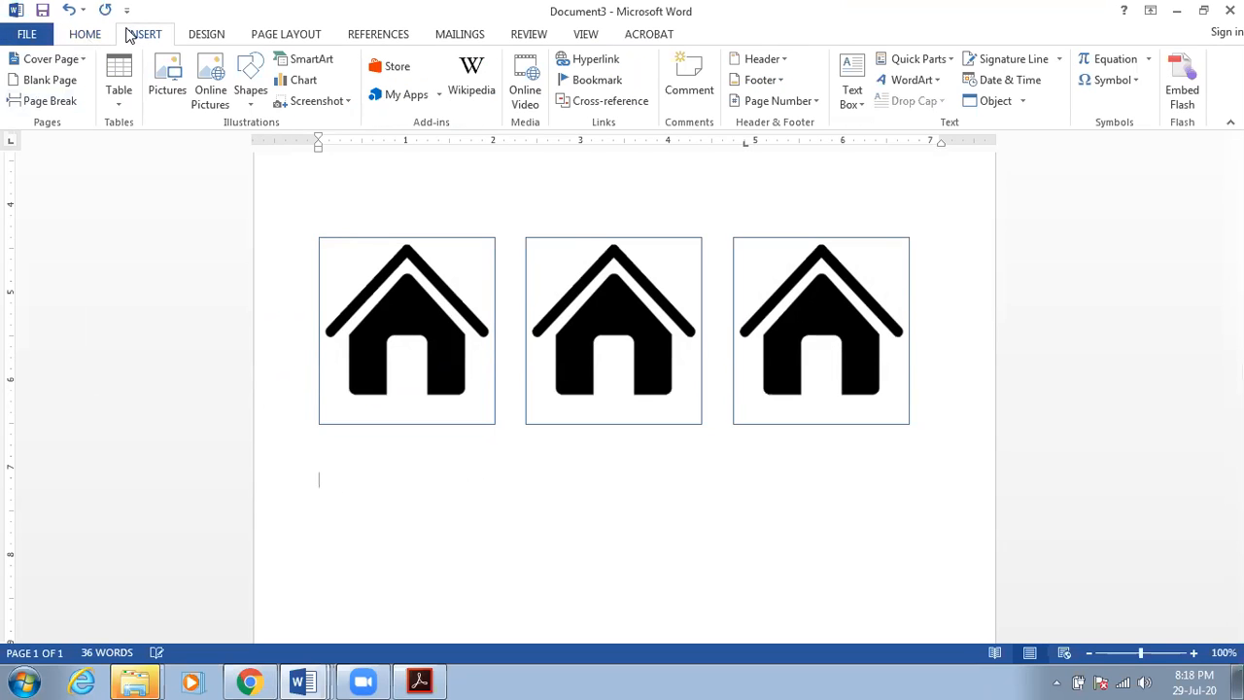
click(131, 79)
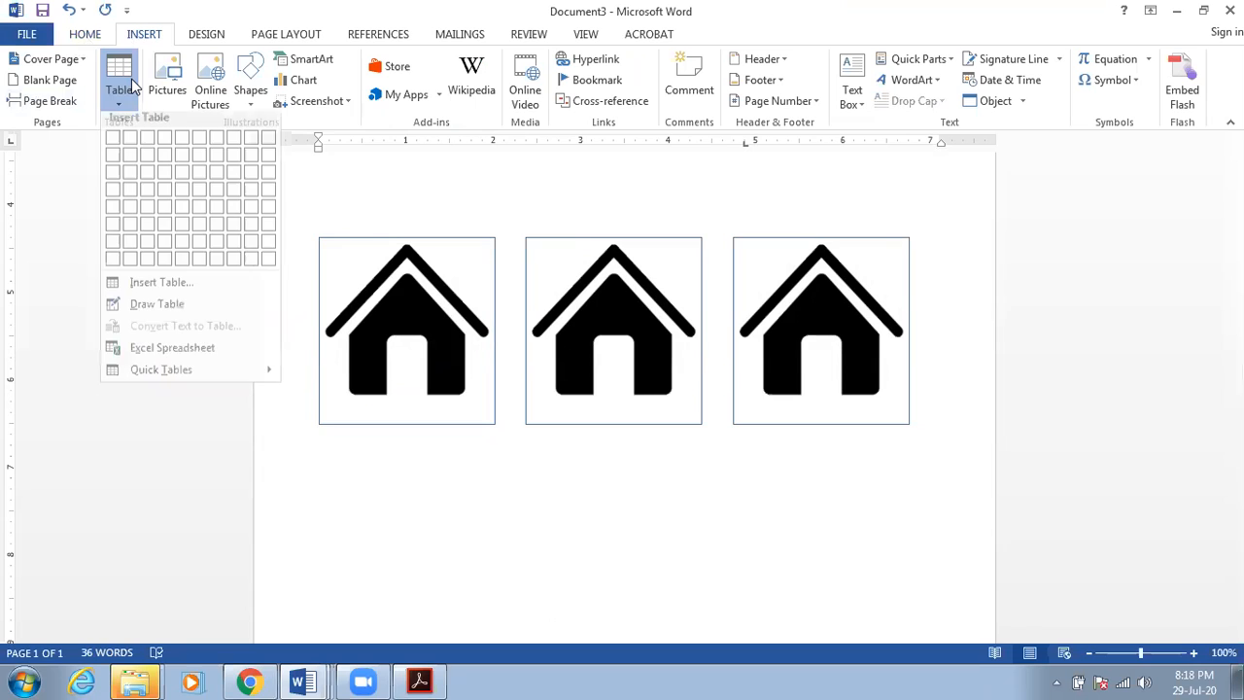
click(151, 146)
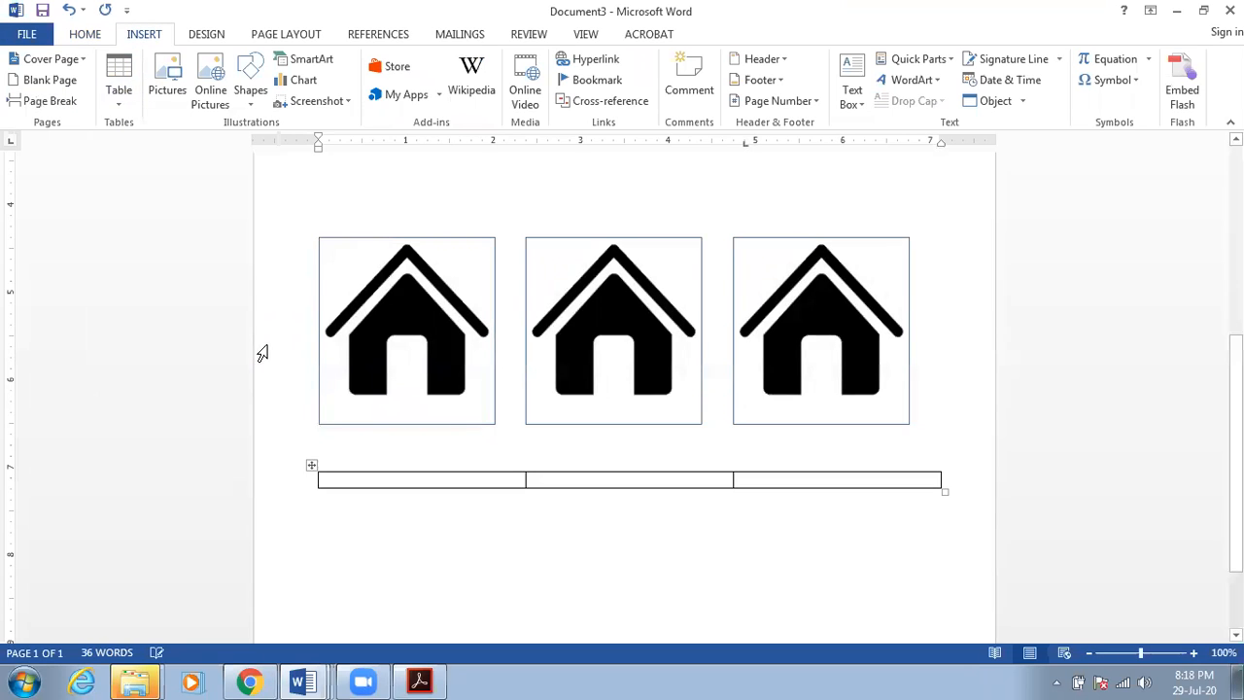
- Delete the empty three-column table below the house pictures
click(311, 466)
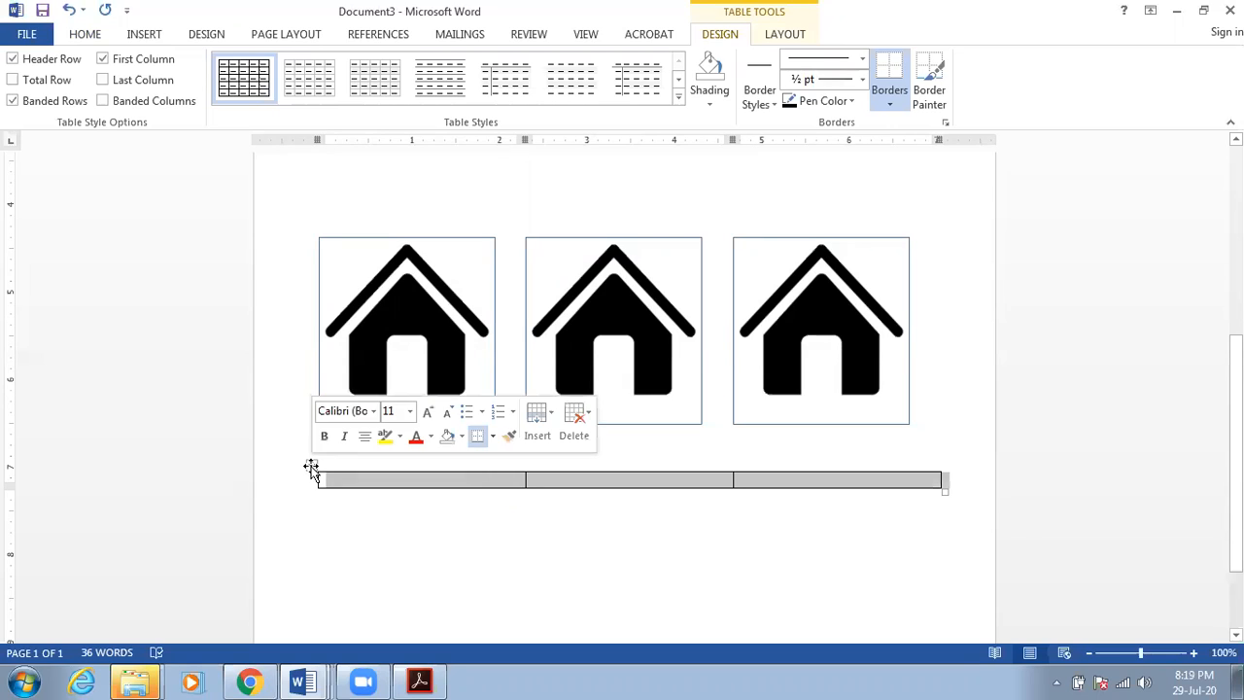
key(Delete)
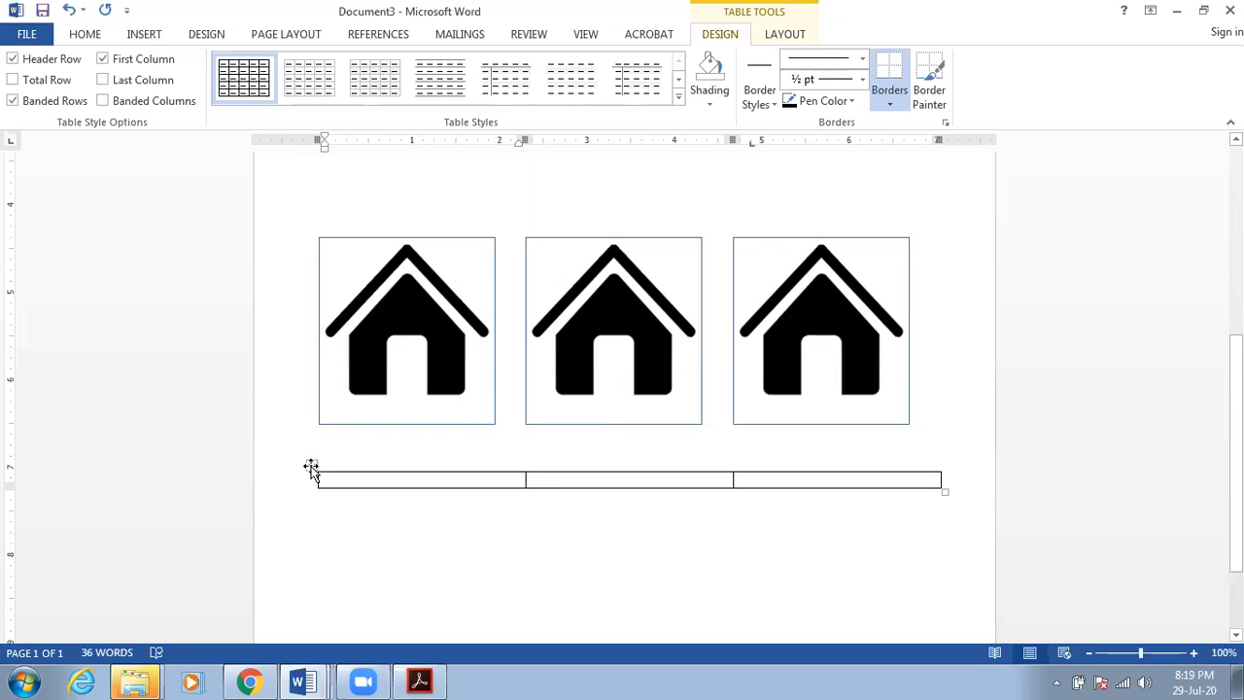
click(311, 466)
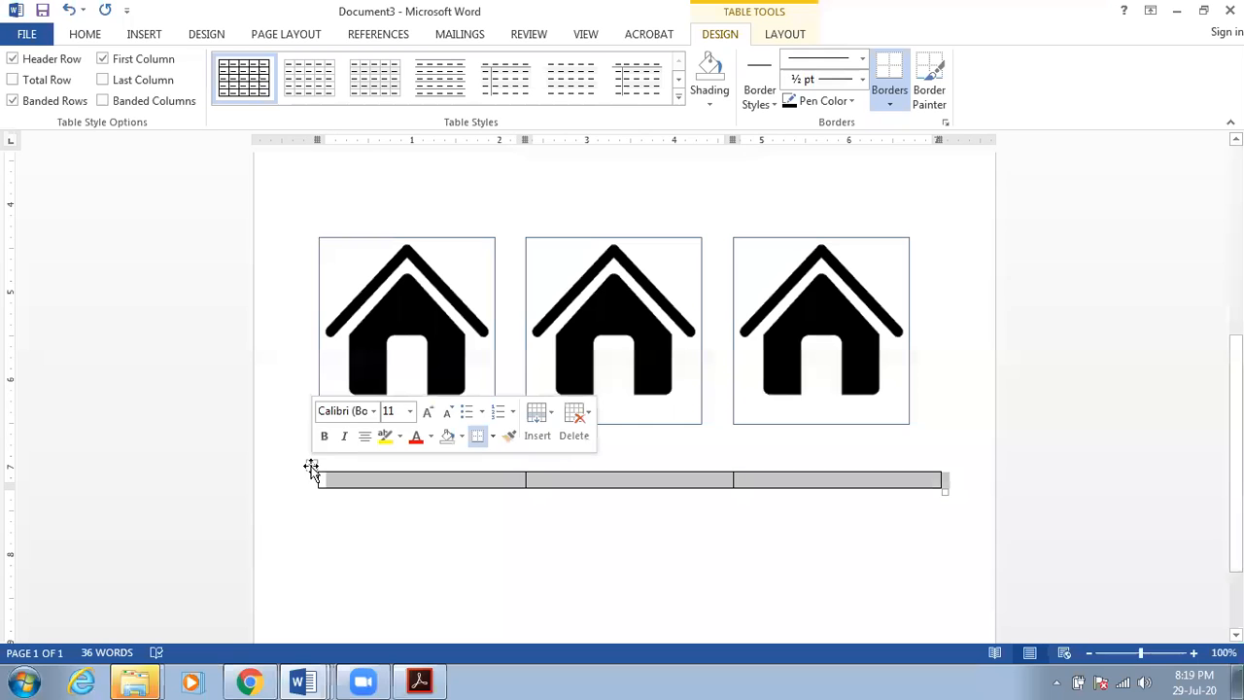
key(BackSpace)
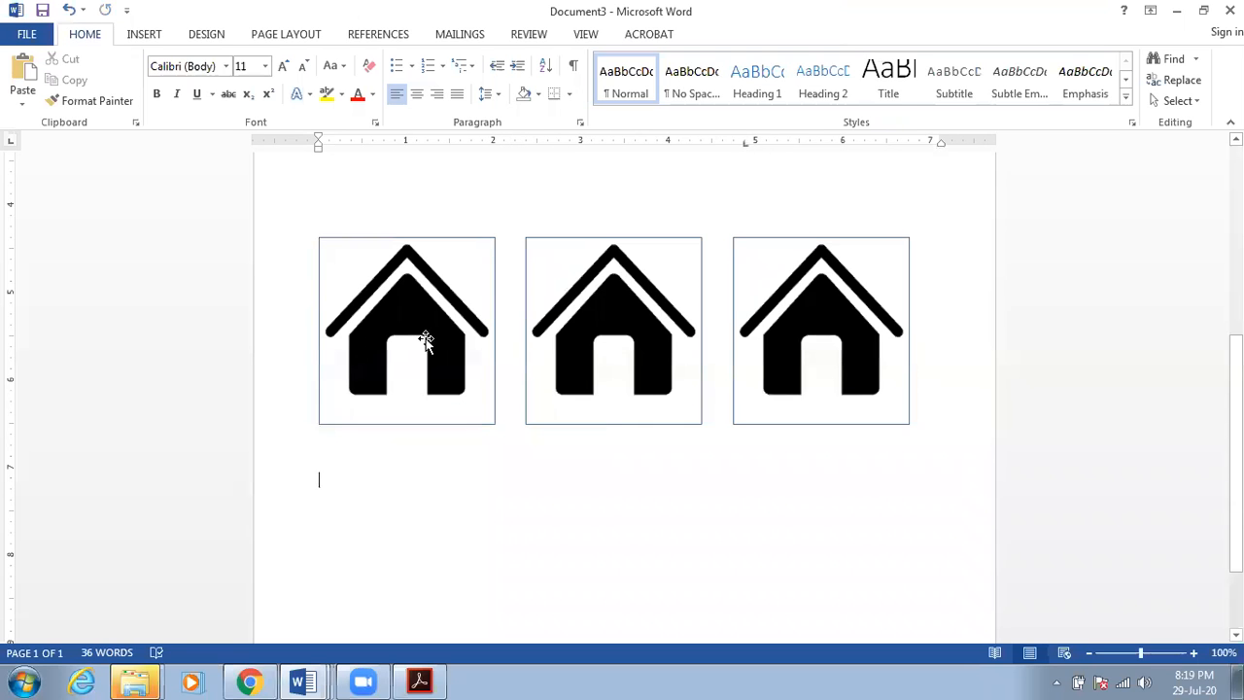
click(425, 338)
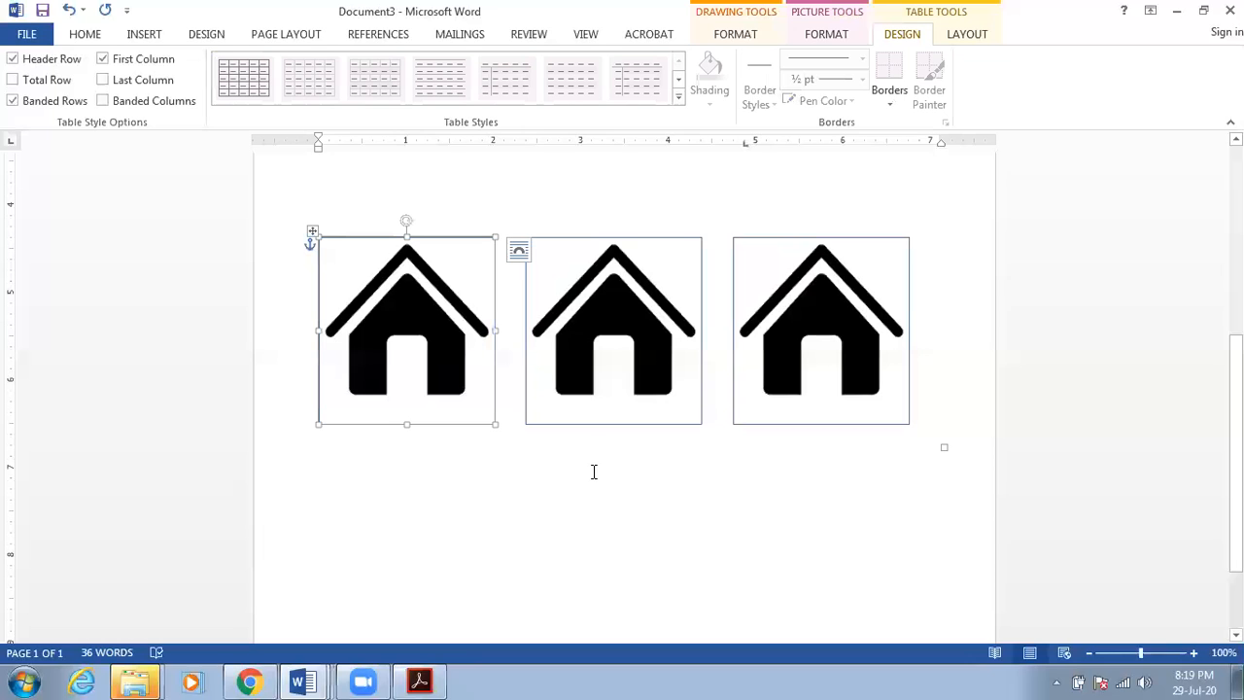
scroll(583, 495, down, 2)
click(458, 412)
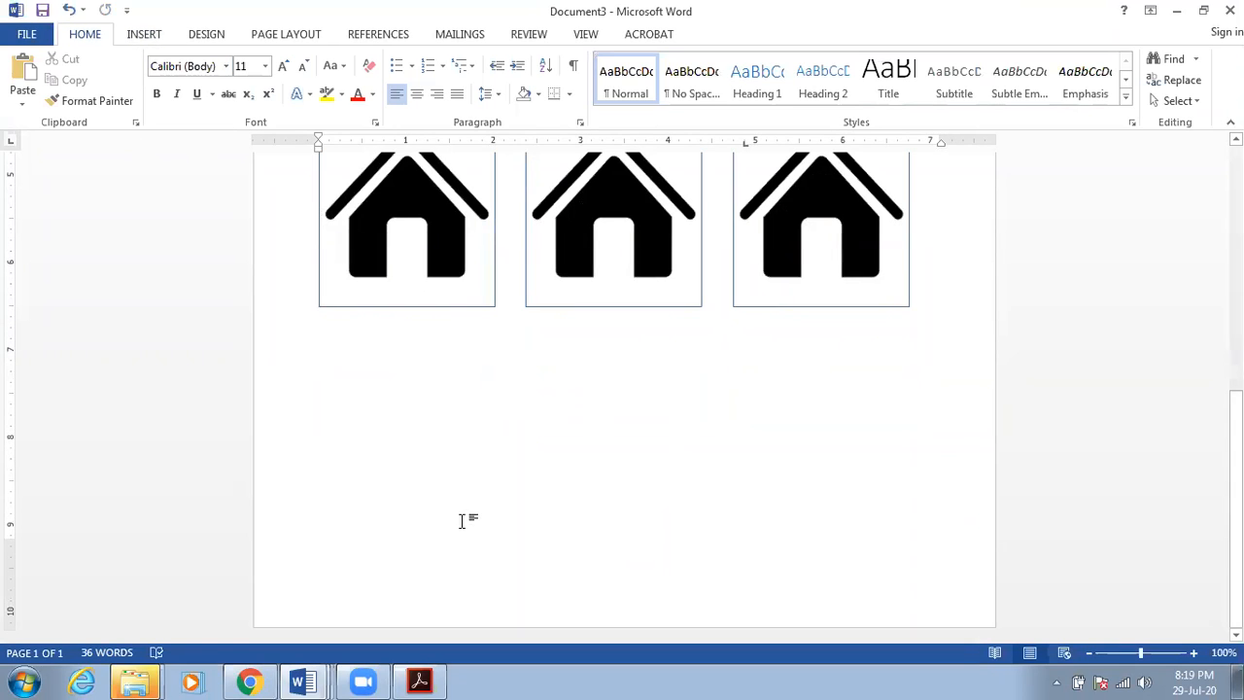
click(706, 679)
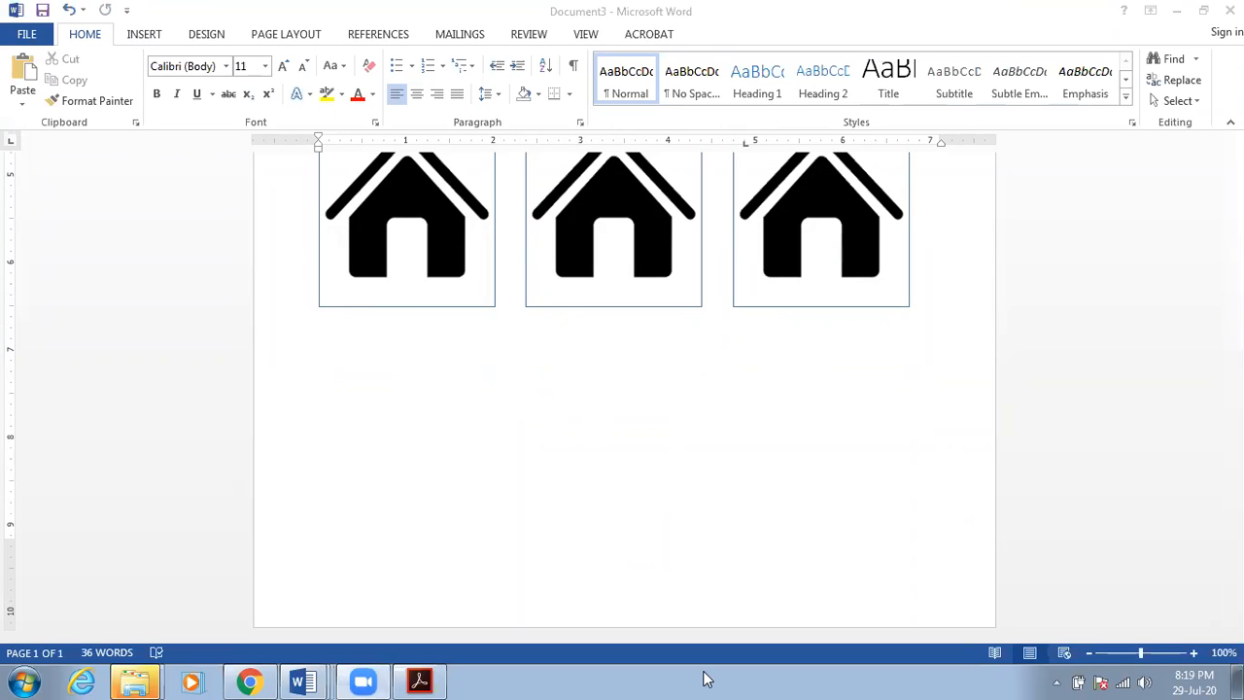